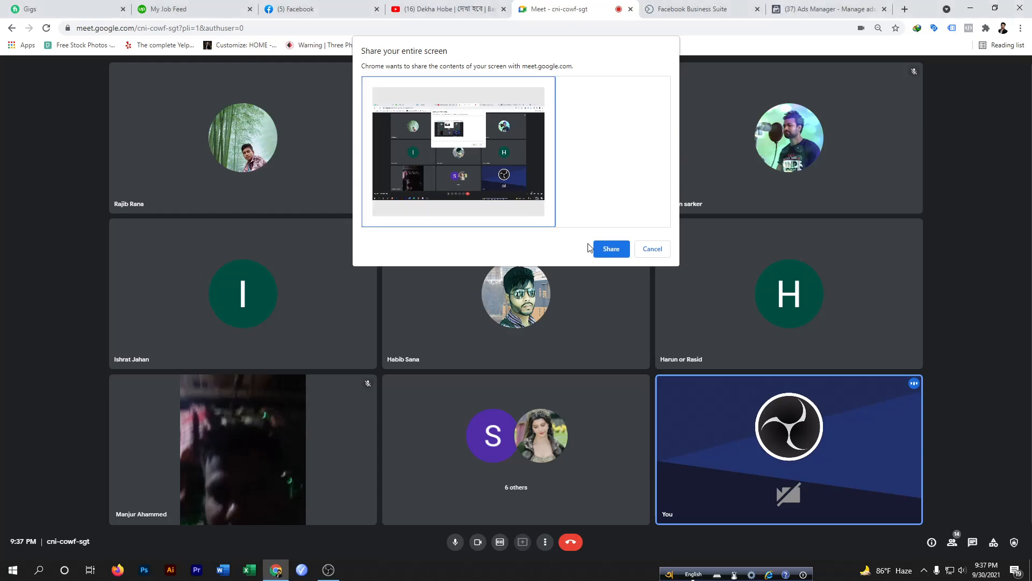
# Share the entire screen to the Meet call and switch to the Ads Manager tab
pyautogui.click(606, 247)
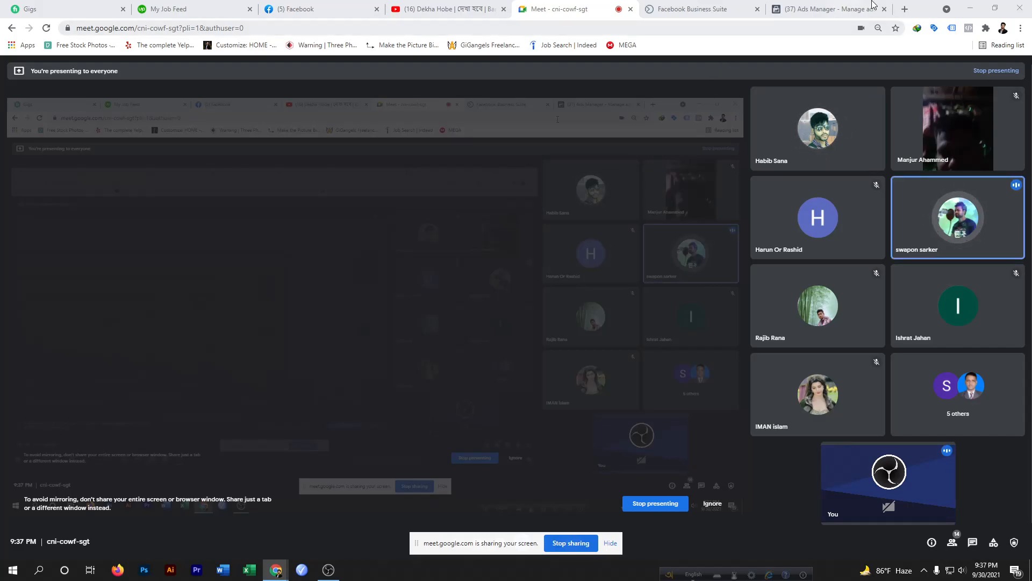
pyautogui.click(833, 6)
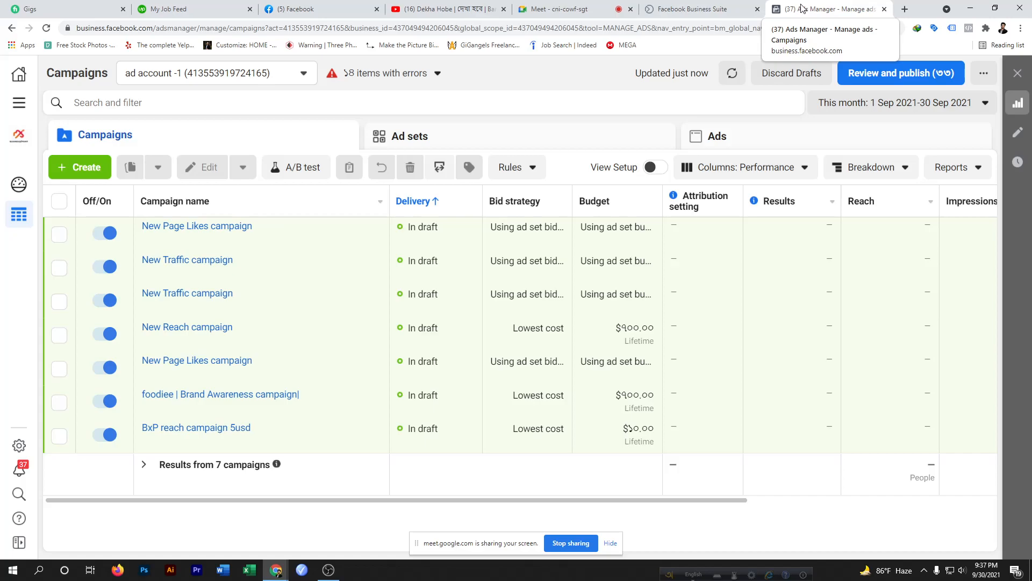
pyautogui.click(72, 167)
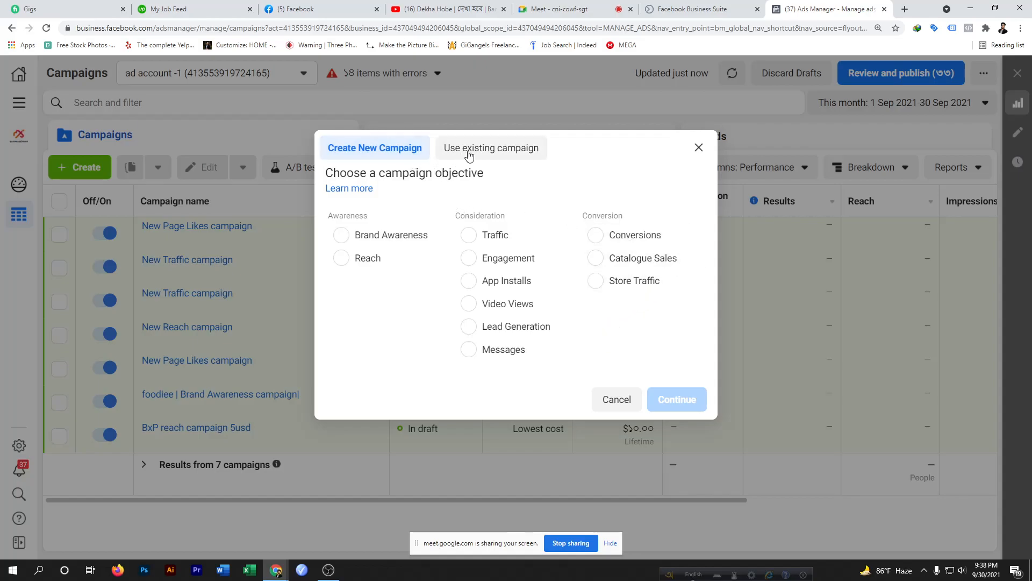
pyautogui.click(488, 152)
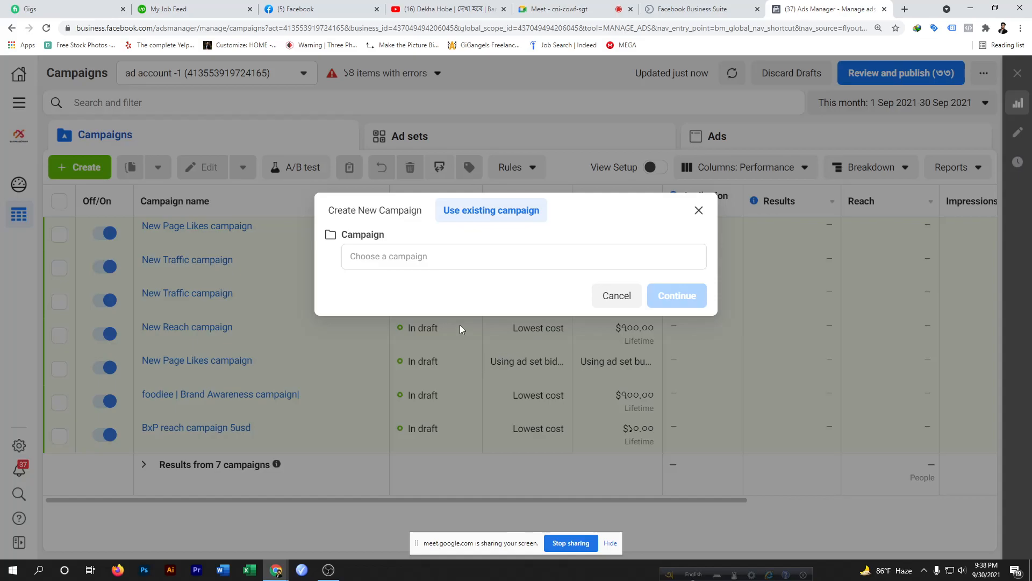
pyautogui.click(407, 251)
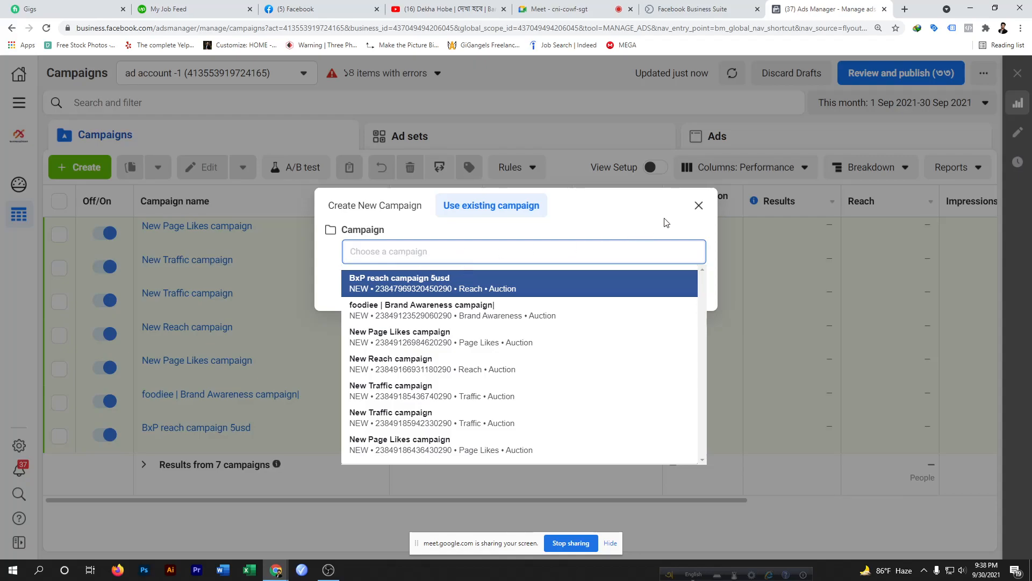
pyautogui.click(696, 208)
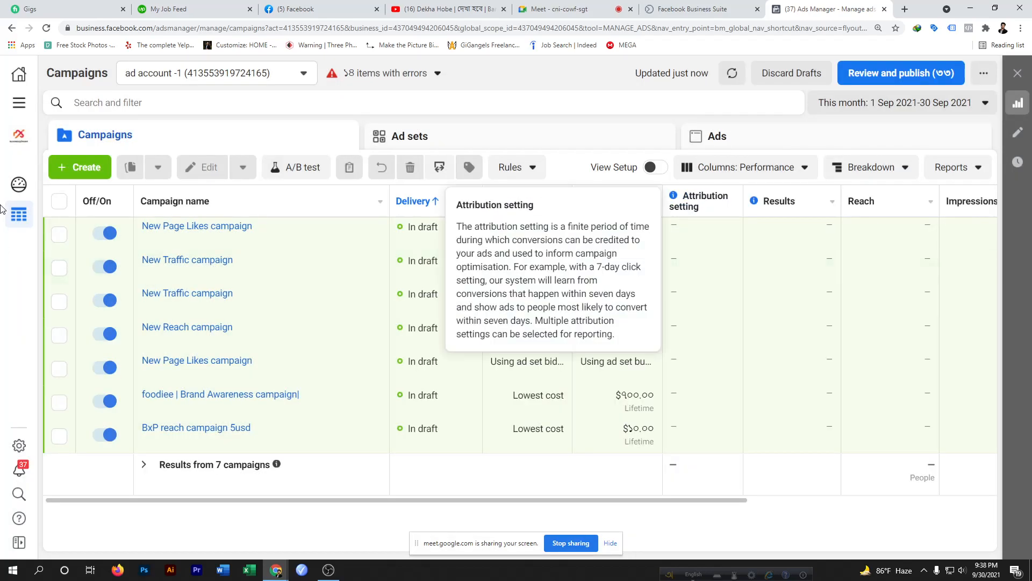
# Start creating a new campaign
pyautogui.click(73, 168)
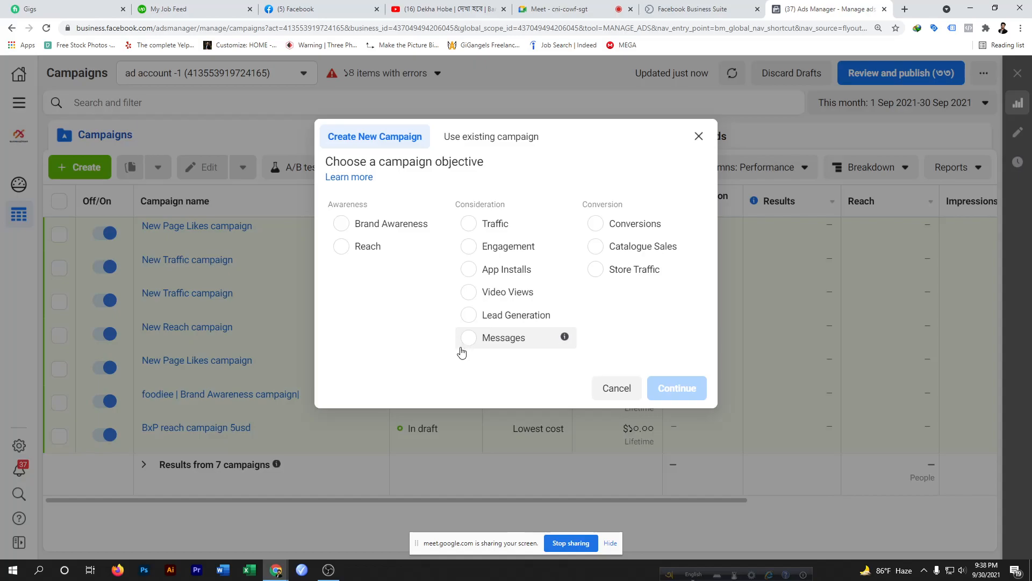
pyautogui.moveTo(404, 249)
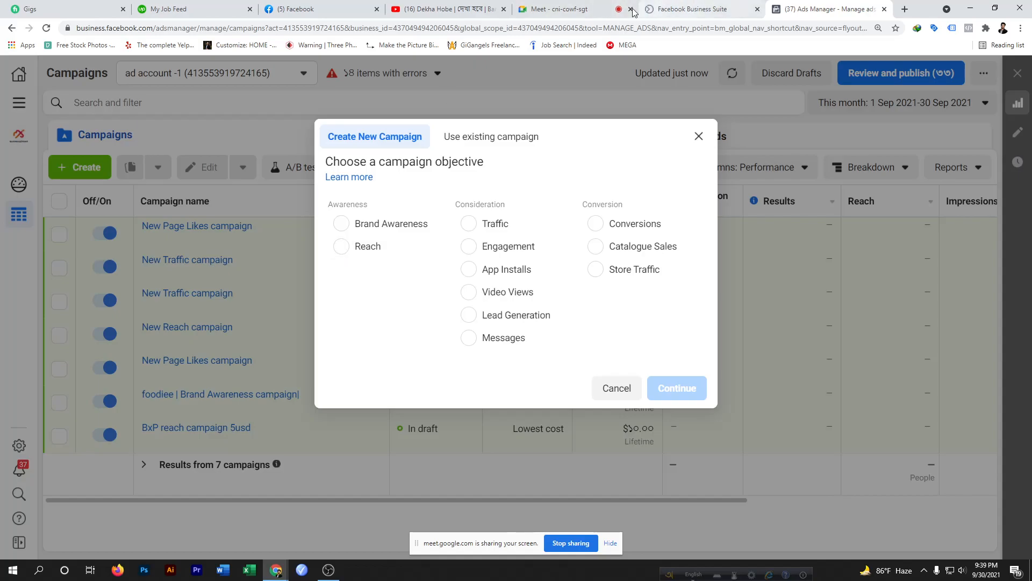
# Admit the waiting participant into the Meet call and return to Ads Manager
pyautogui.click(576, 8)
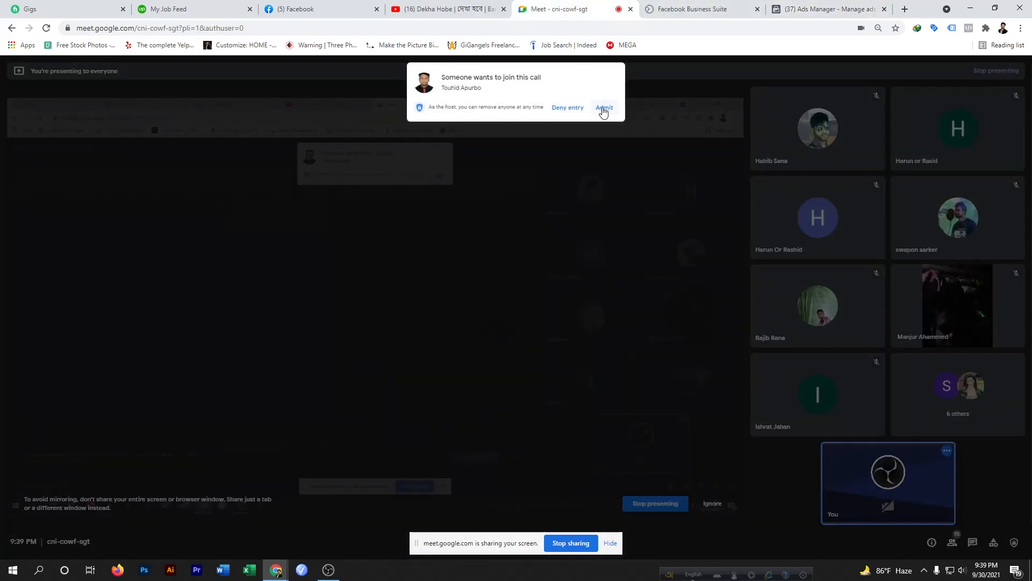
pyautogui.click(603, 109)
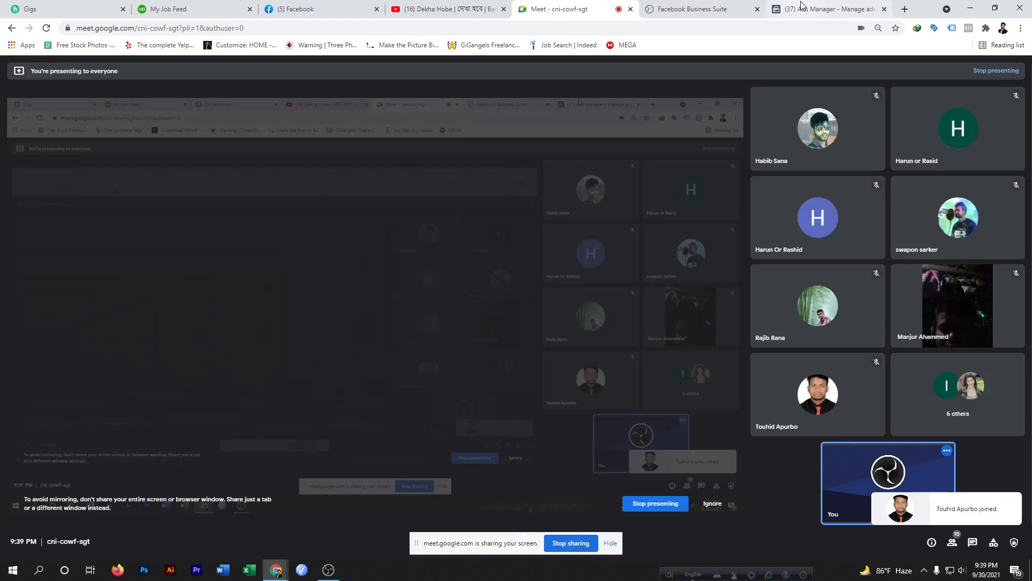
pyautogui.click(803, 7)
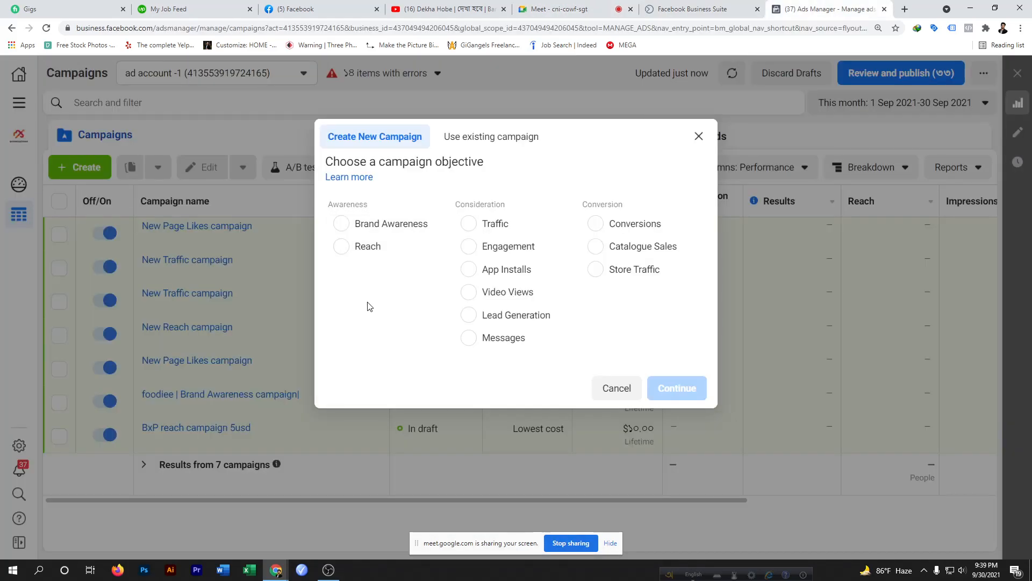
# Create the campaign with the Reach objective and dismiss the recommendation card
pyautogui.click(343, 248)
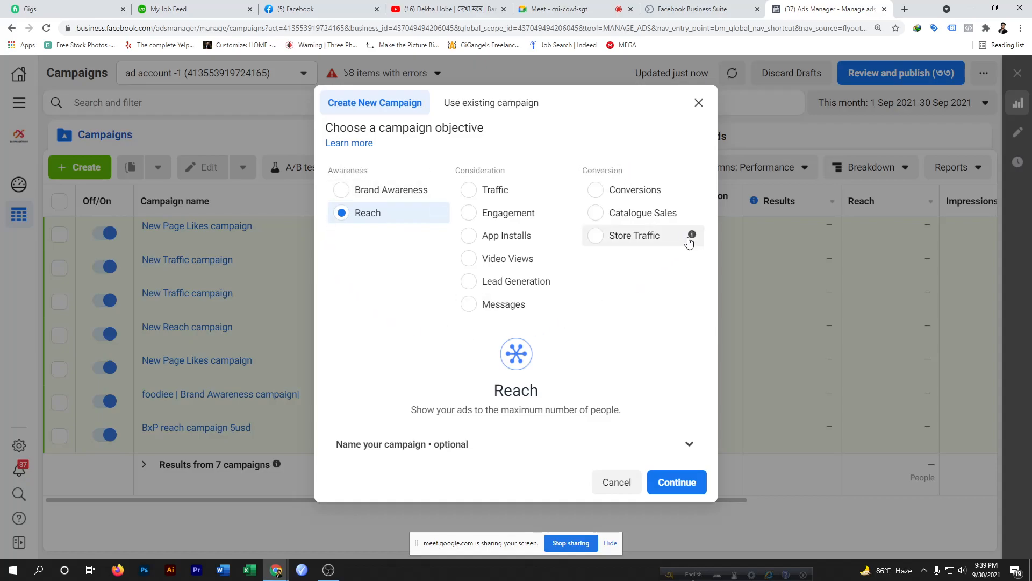
pyautogui.moveTo(684, 189)
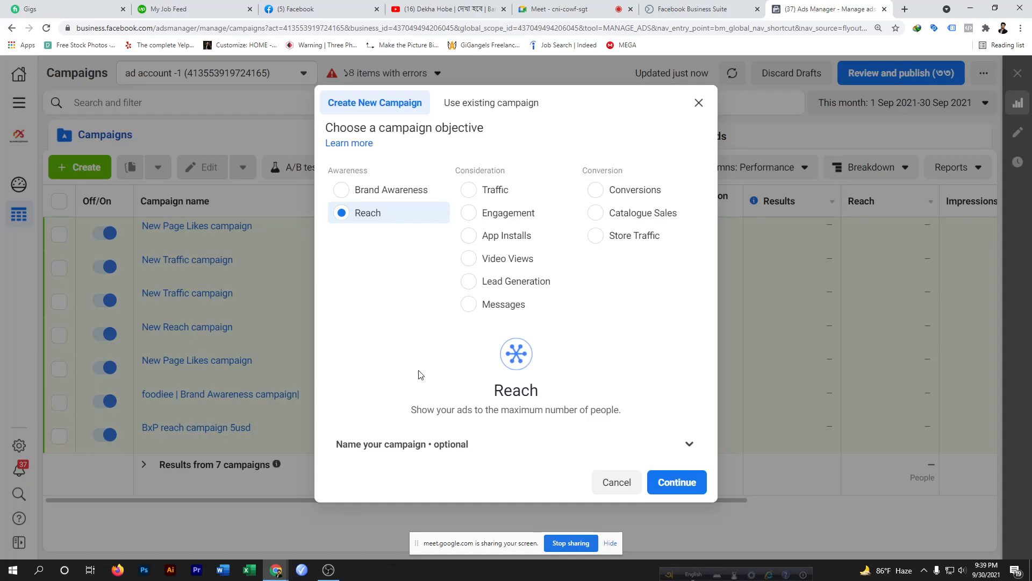
pyautogui.click(671, 486)
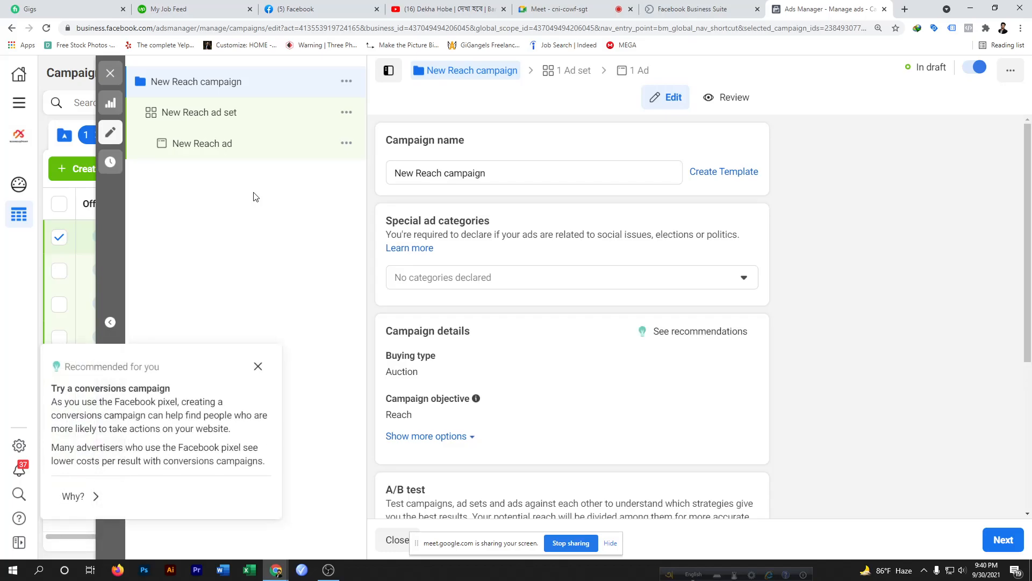
pyautogui.click(259, 368)
# Admit another waiting participant into the Meet call and go back to Ads Manager
pyautogui.click(565, 9)
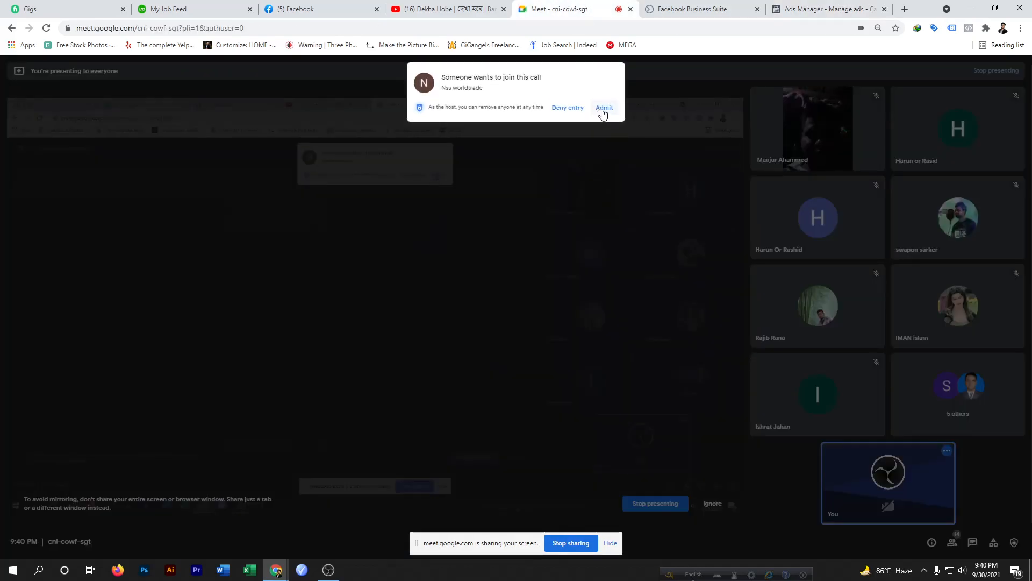
pyautogui.click(604, 108)
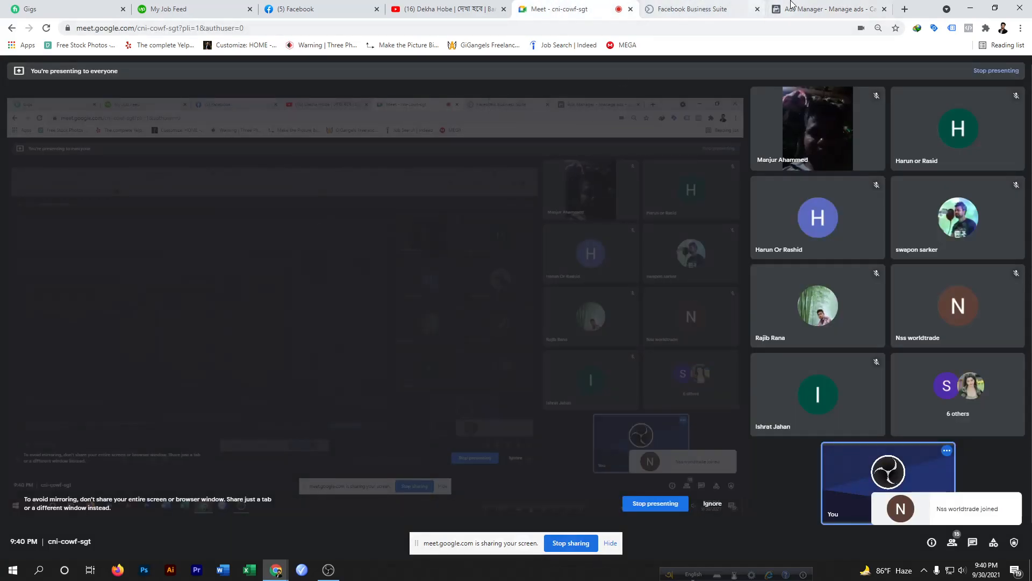
pyautogui.click(817, 8)
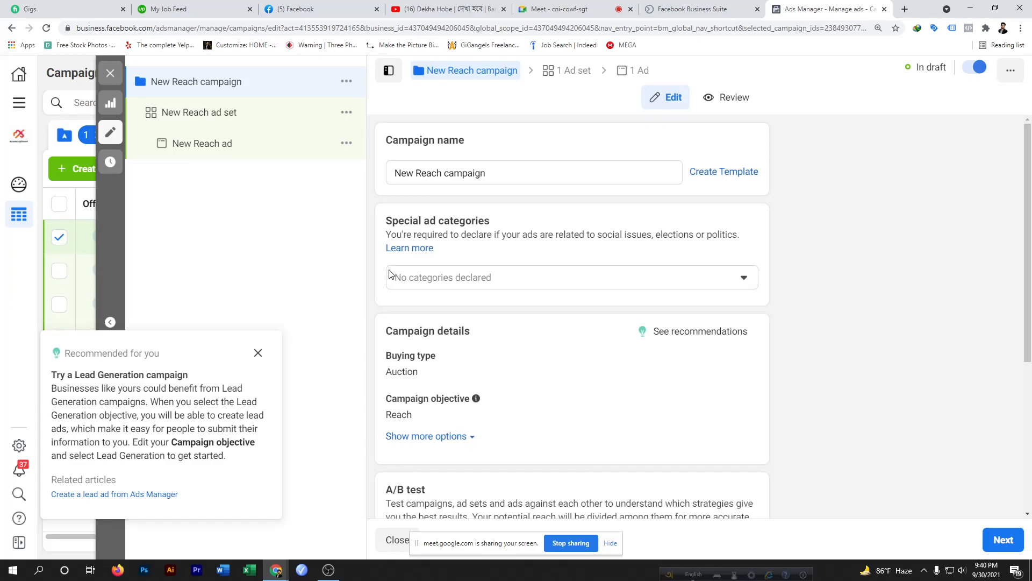
# Dismiss the new recommendation card and rename the campaign to foodie Reach campaign
pyautogui.click(258, 354)
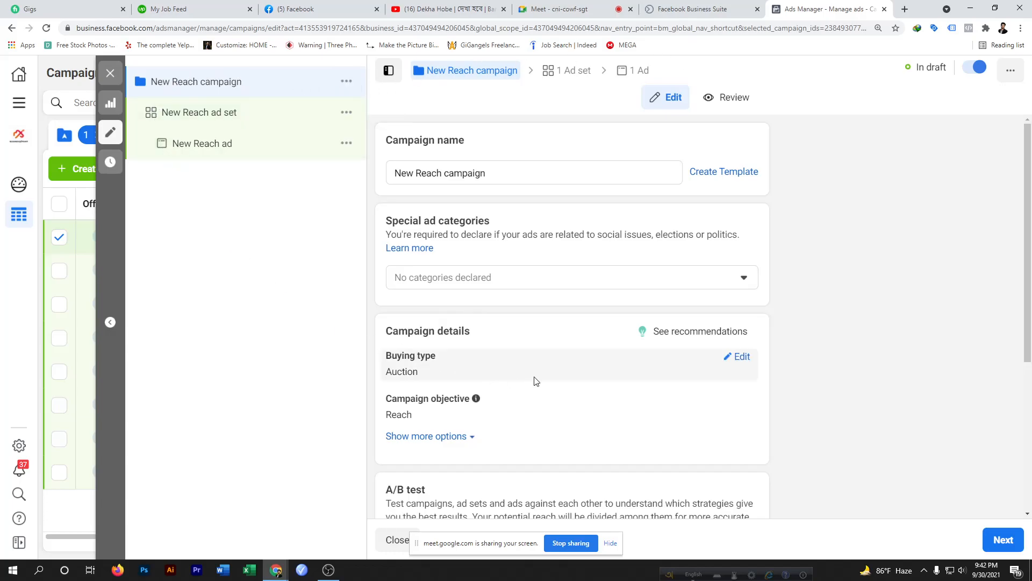
pyautogui.scroll(-5, 536, 382)
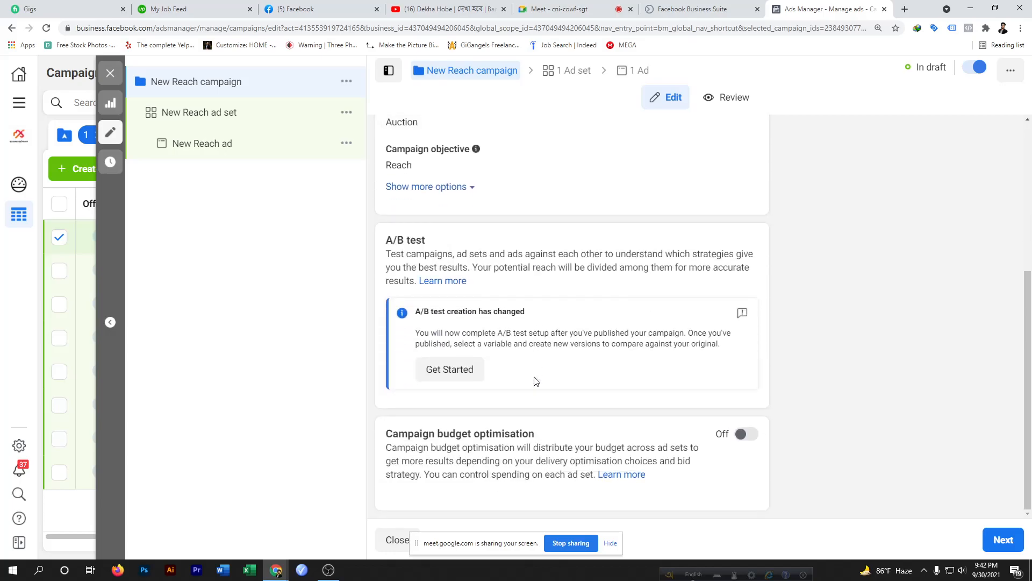
pyautogui.scroll(5, 536, 381)
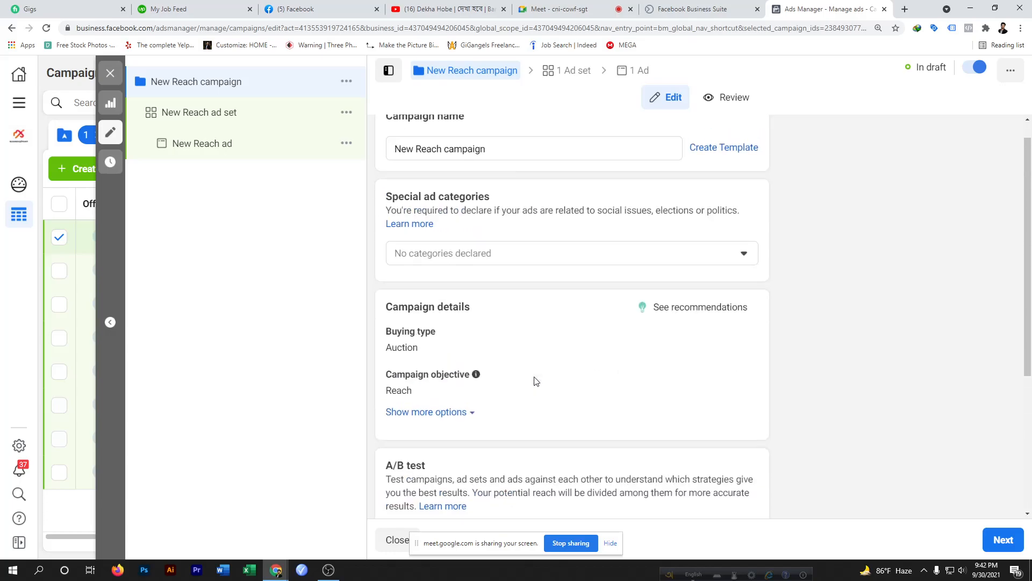
pyautogui.scroll(-5, 536, 381)
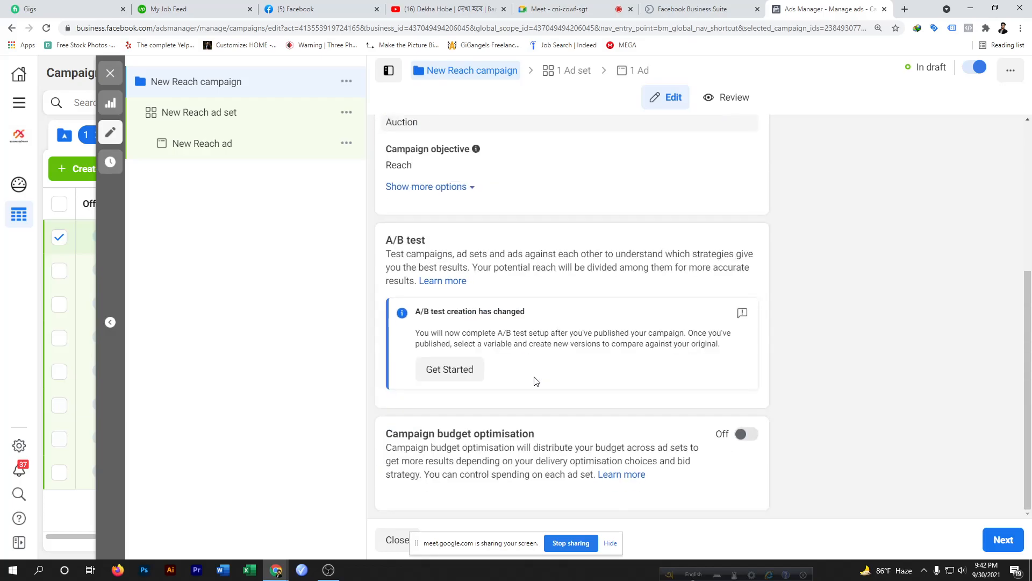
pyautogui.scroll(5, 536, 381)
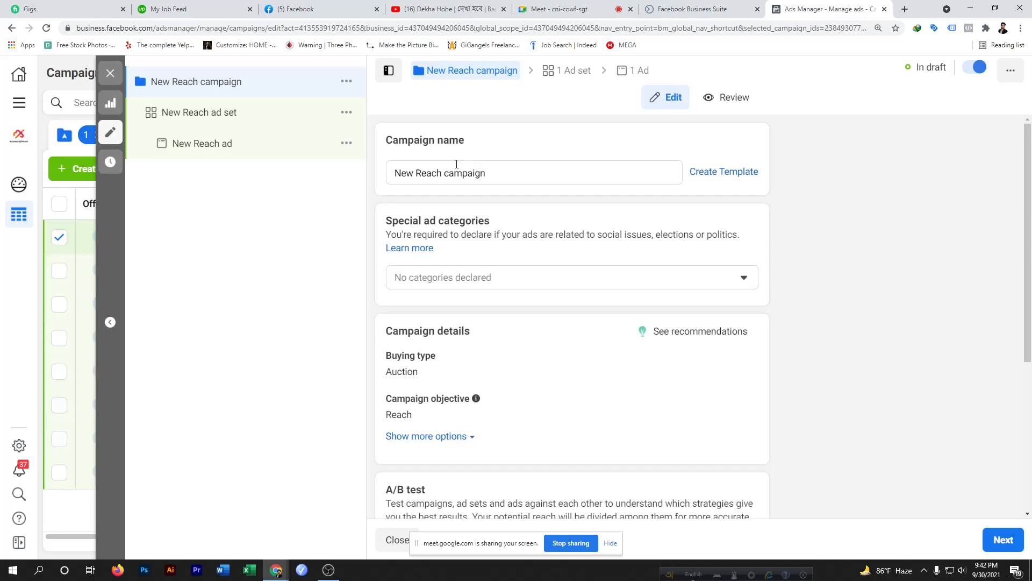
pyautogui.moveTo(496, 176); pyautogui.dragTo(368, 178)
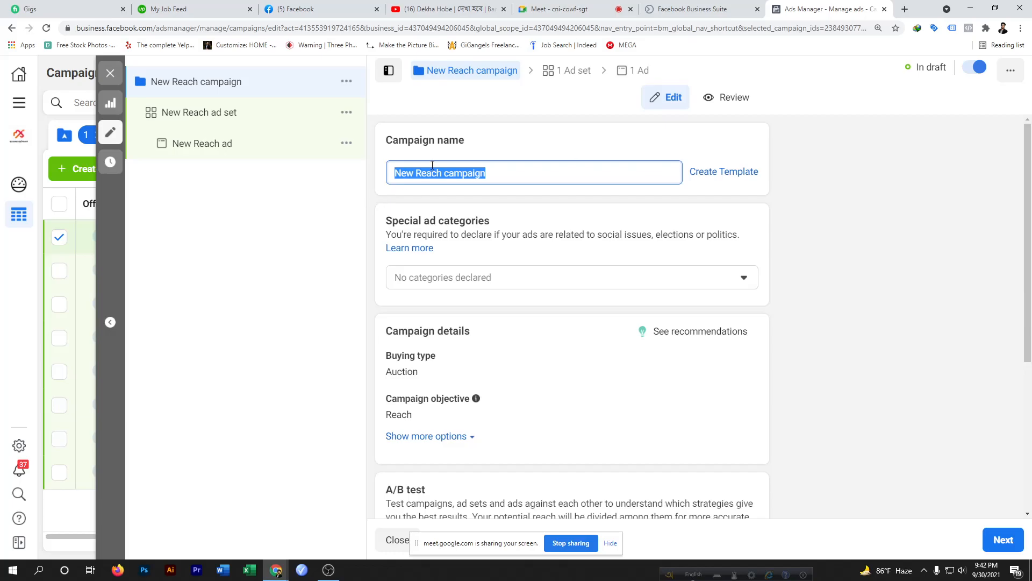
pyautogui.click(414, 173)
pyautogui.moveTo(414, 172); pyautogui.dragTo(391, 173)
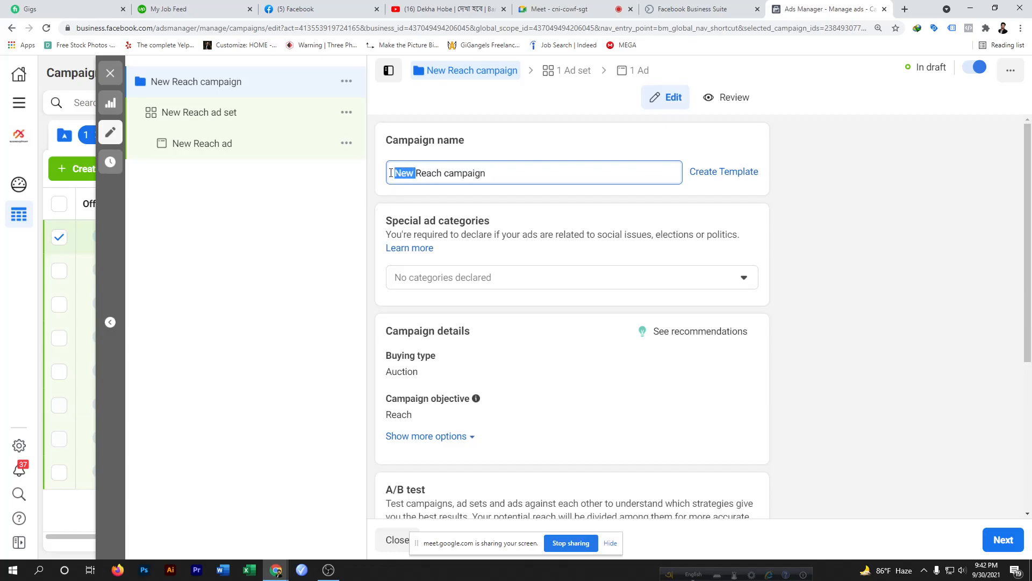
pyautogui.press('BackSpace')
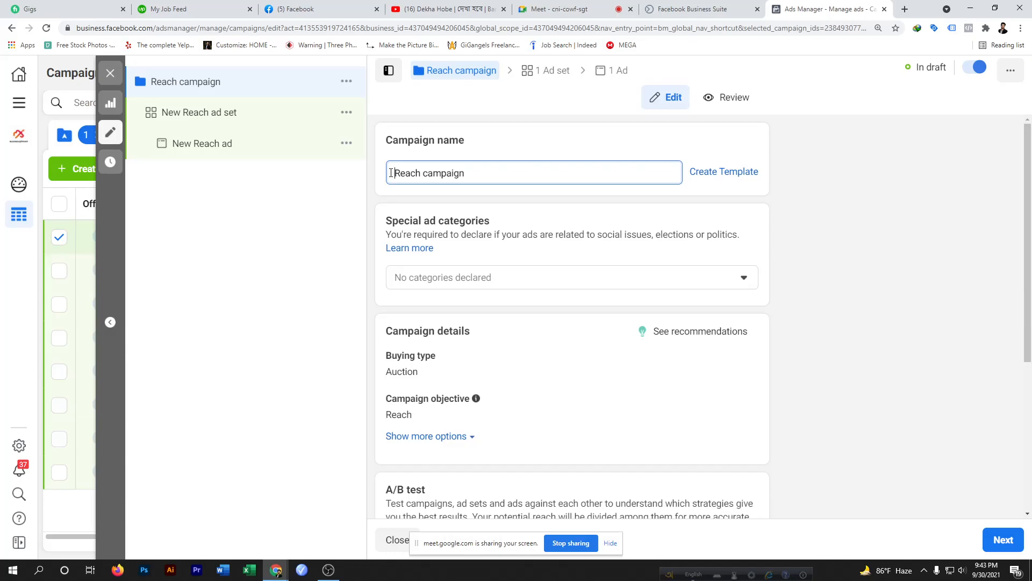
pyautogui.write('foodie')
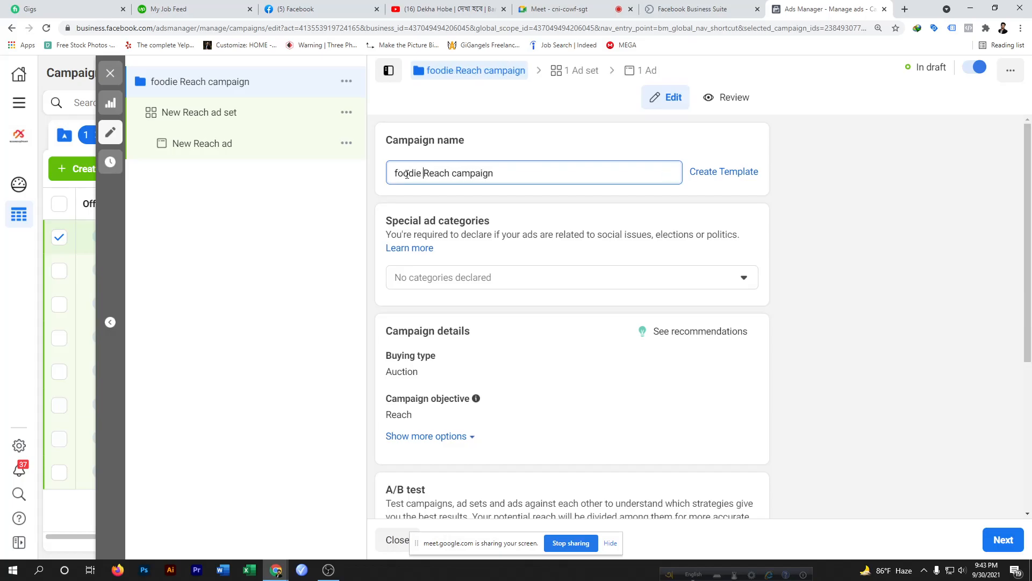
pyautogui.click(498, 173)
pyautogui.click(499, 175)
pyautogui.write('|')
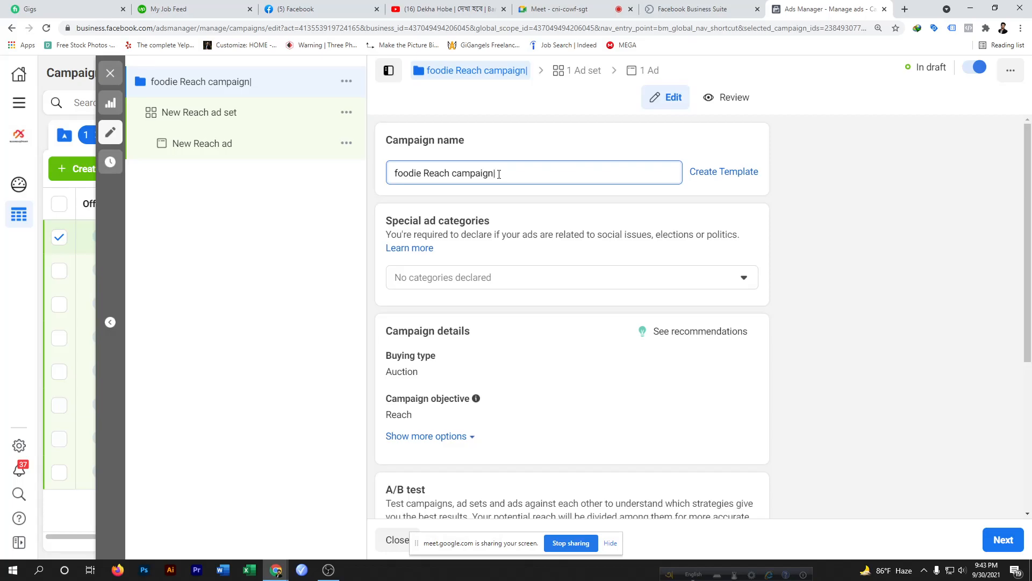
pyautogui.write('18')
pyautogui.press('BackSpace')
pyautogui.press('BackSpace')
pyautogui.press('BackSpace')
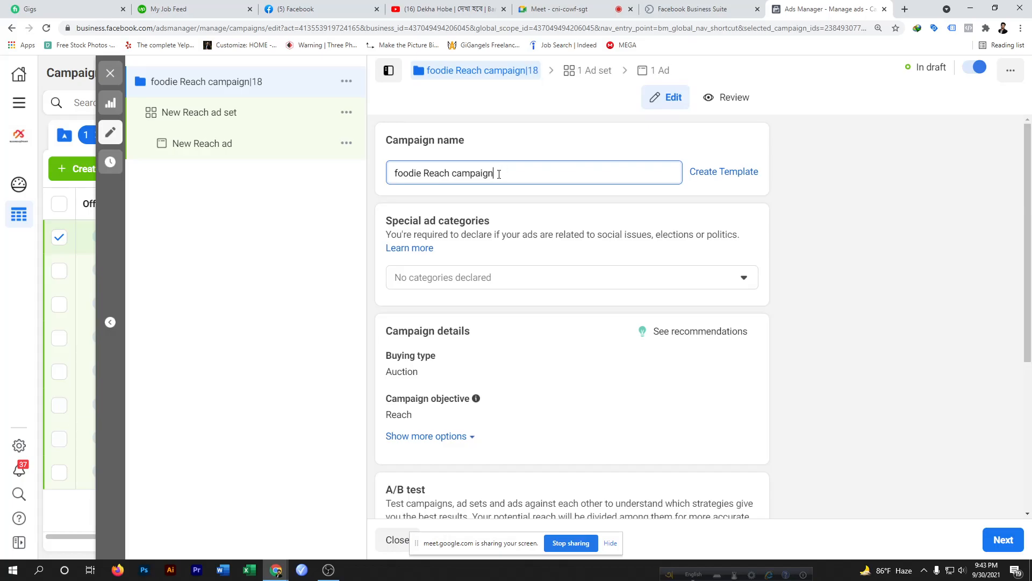
pyautogui.press('BackSpace')
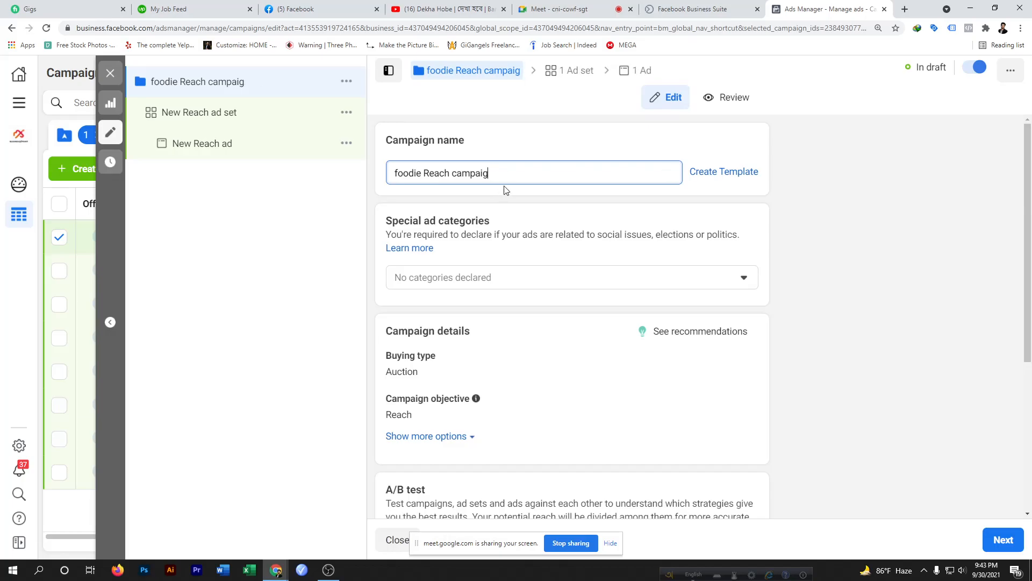
pyautogui.write('n')
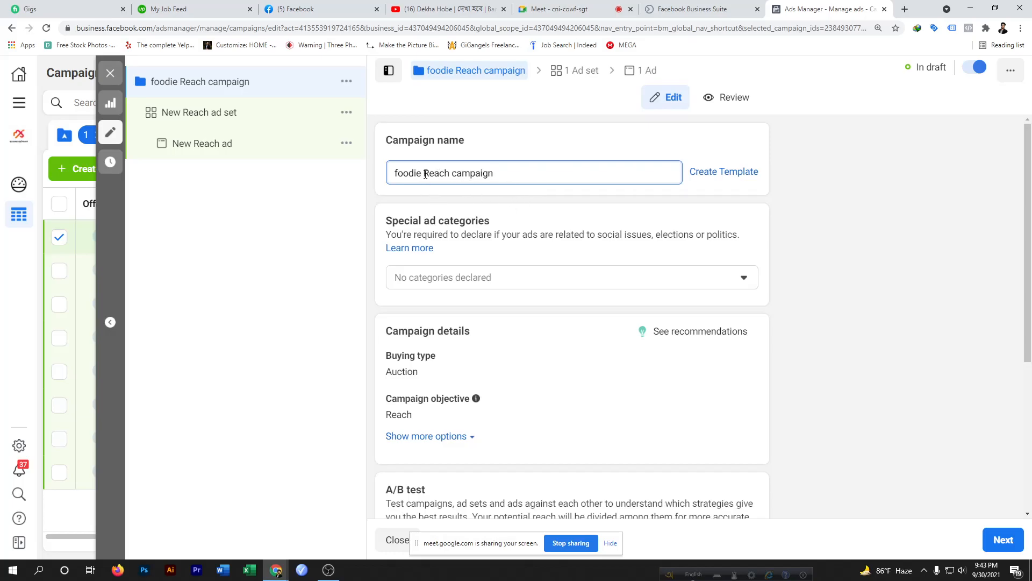
# Read the special ad categories explanation about social issues, elections or politics
pyautogui.moveTo(421, 173); pyautogui.dragTo(389, 171)
pyautogui.click(502, 173)
pyautogui.scroll(-1, 435, 264)
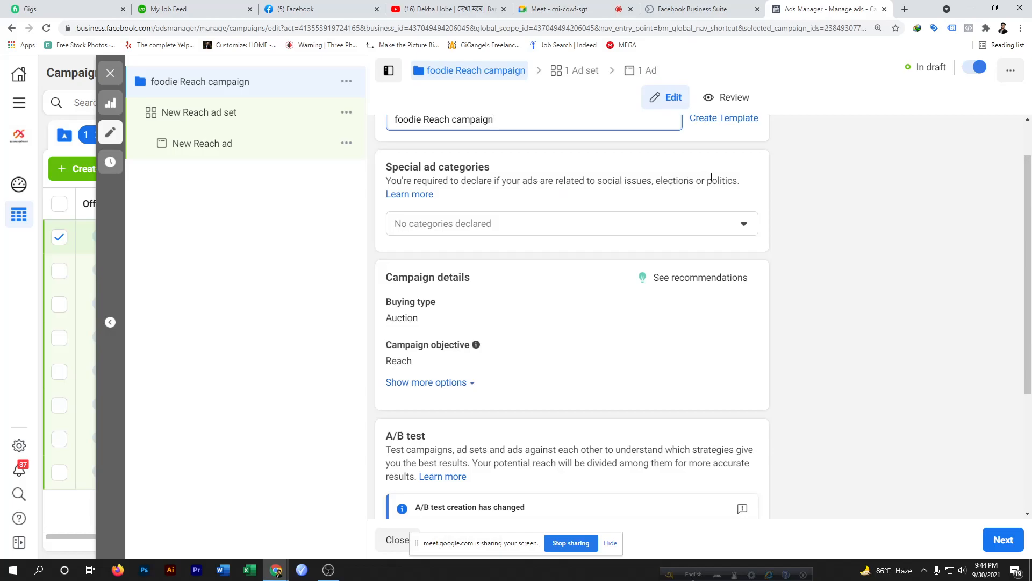
pyautogui.moveTo(741, 182); pyautogui.dragTo(594, 182)
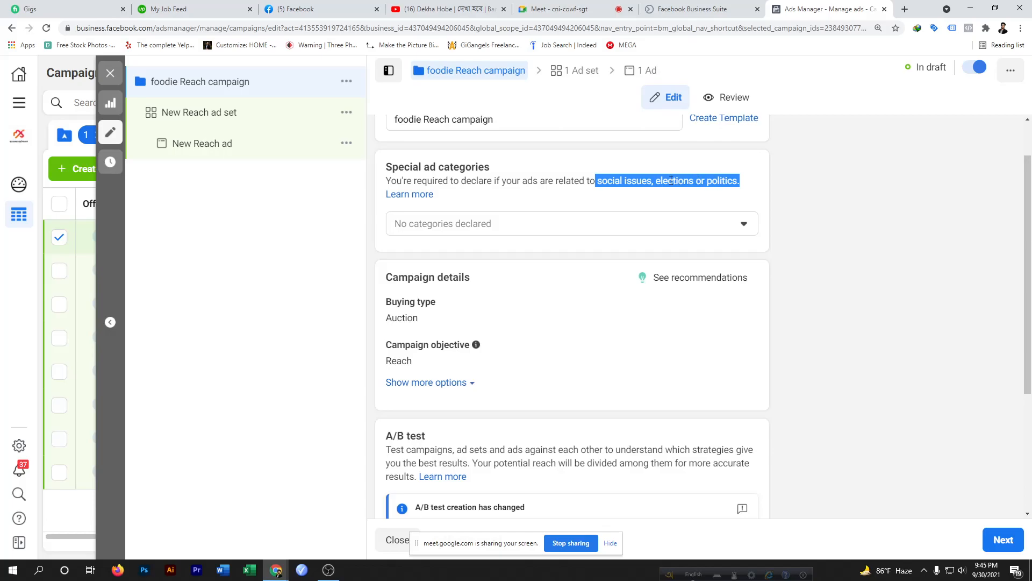
pyautogui.click(627, 200)
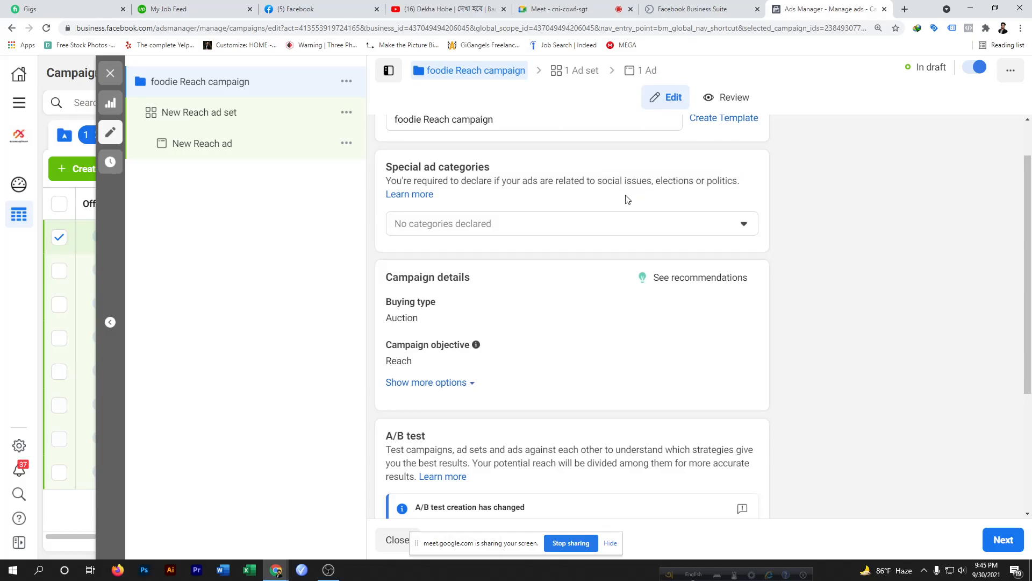
pyautogui.moveTo(652, 180); pyautogui.dragTo(599, 182)
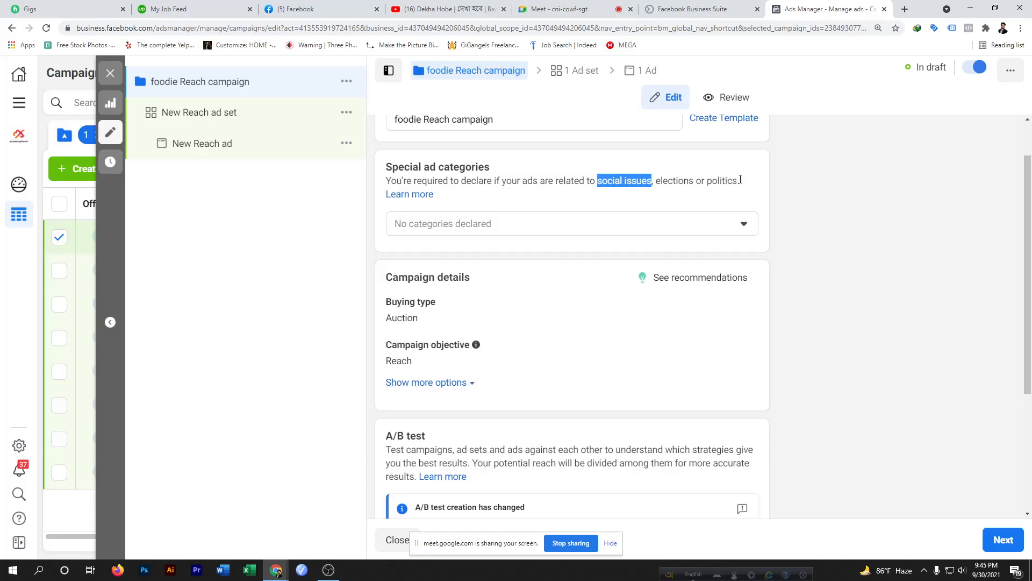
pyautogui.moveTo(741, 181); pyautogui.dragTo(595, 179)
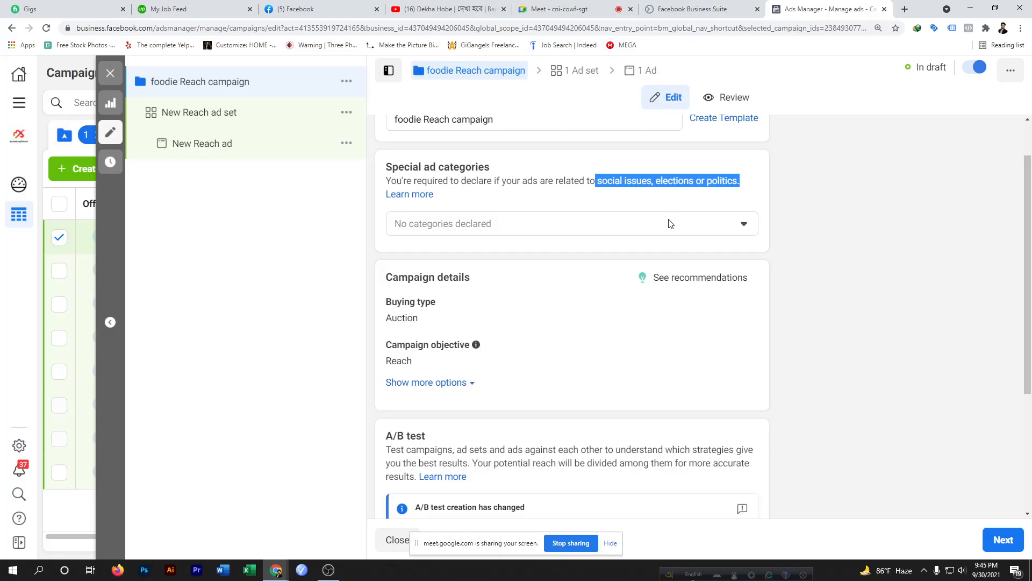
# Expand the additional options under the campaign details to show the campaign spending limit
pyautogui.click(538, 257)
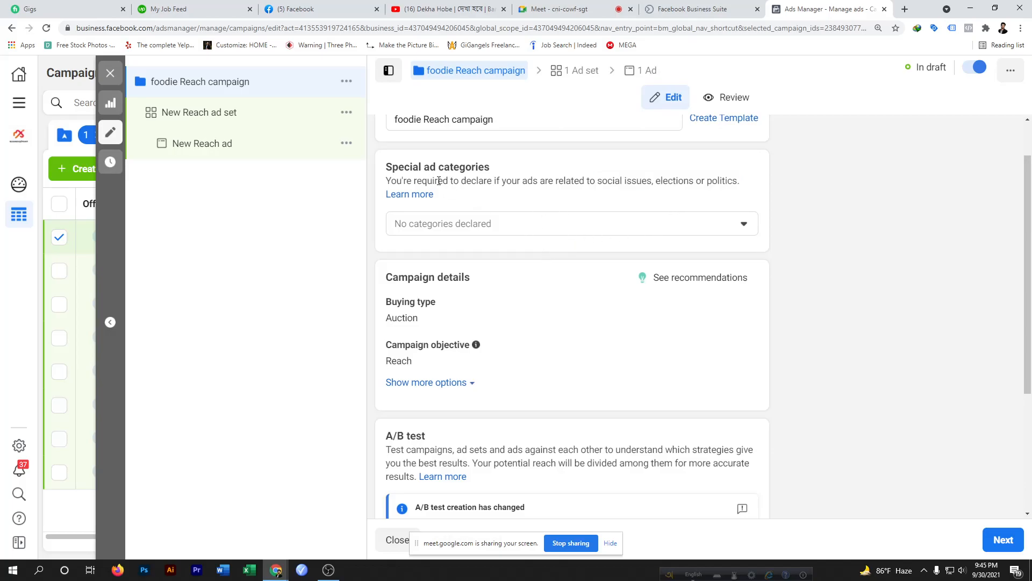
pyautogui.scroll(-3, 493, 225)
pyautogui.scroll(1, 491, 224)
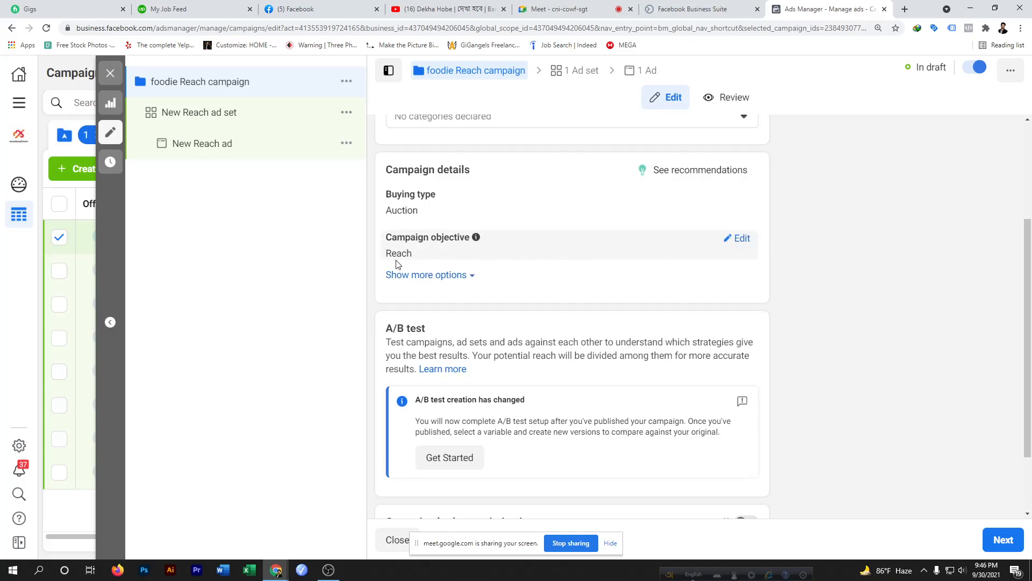
pyautogui.scroll(-2, 482, 283)
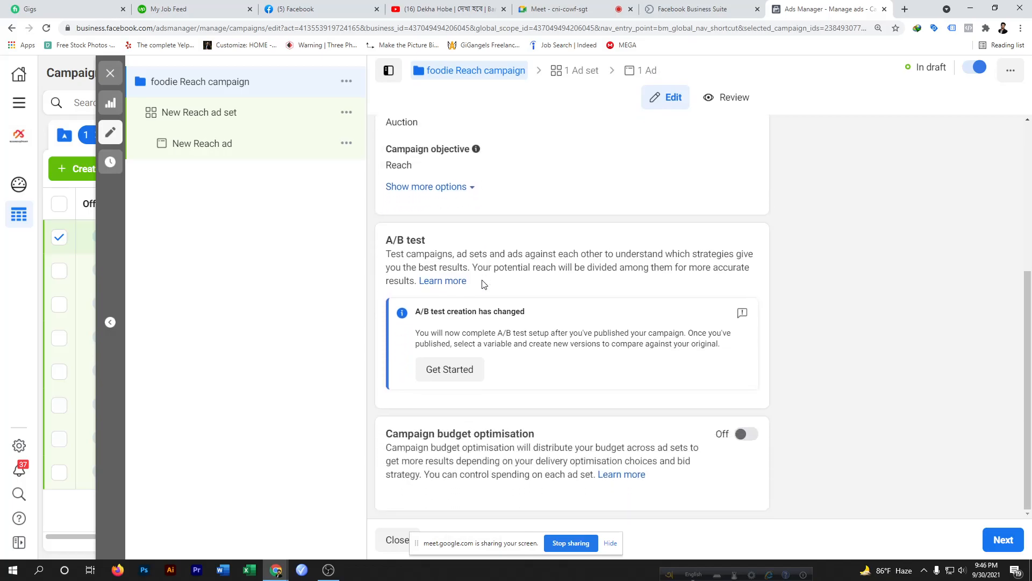
pyautogui.click(472, 195)
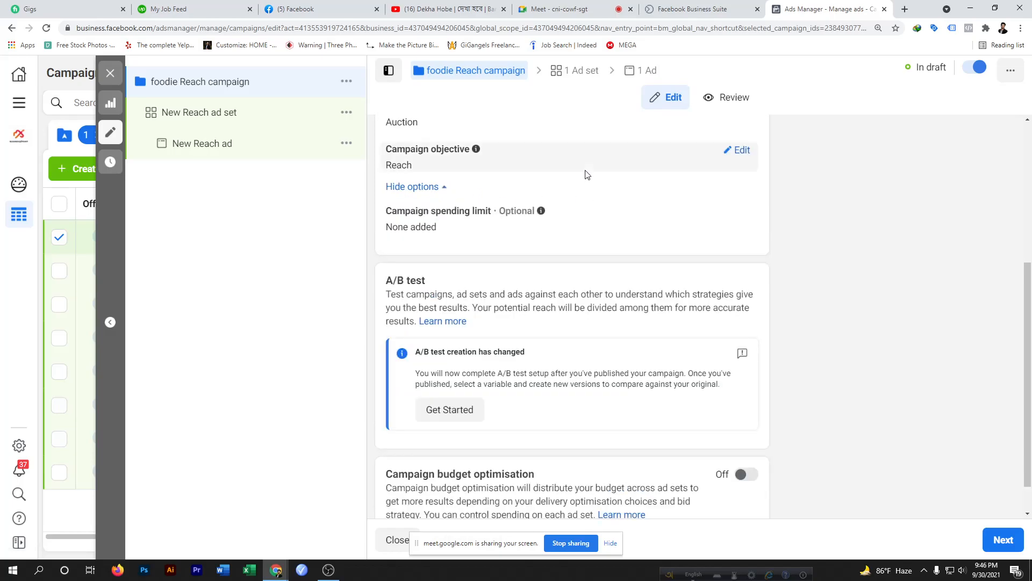
# Turn on campaign budget optimisation for the campaign
pyautogui.scroll(-1, 707, 224)
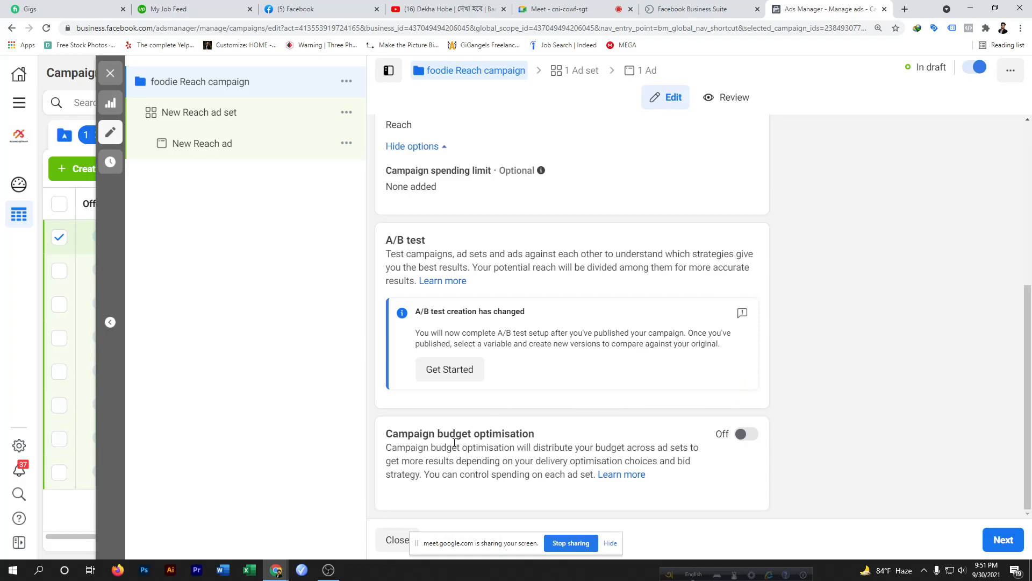
pyautogui.click(748, 440)
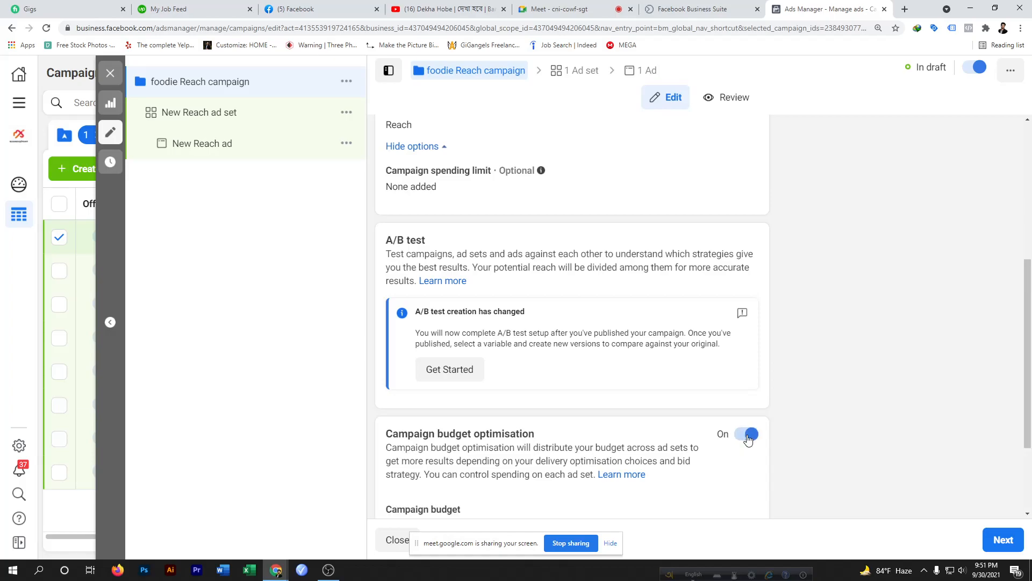
pyautogui.click(748, 439)
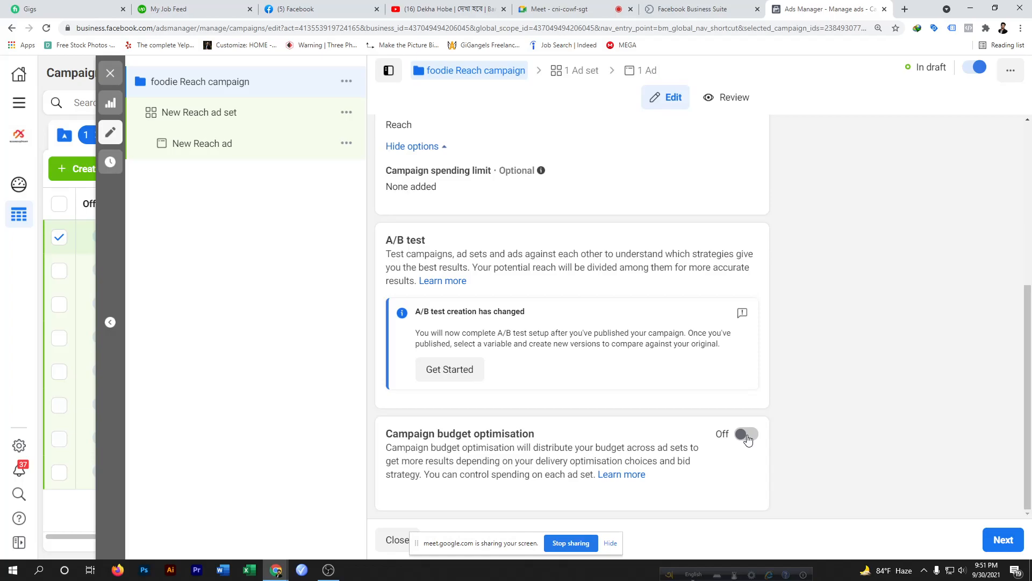
pyautogui.click(748, 439)
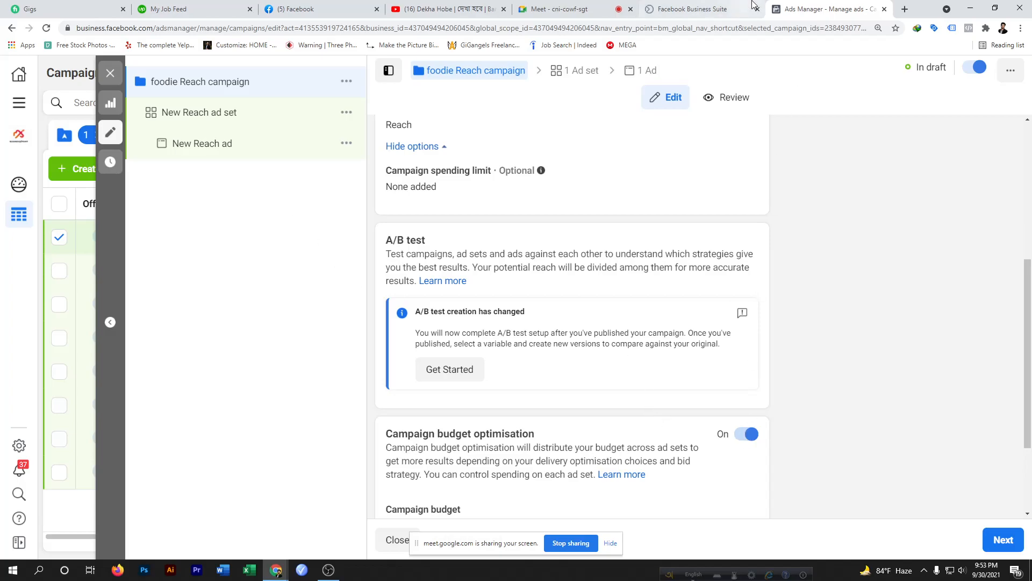
# Open Paint from the Windows search to sketch an explanation
pyautogui.click(19, 566)
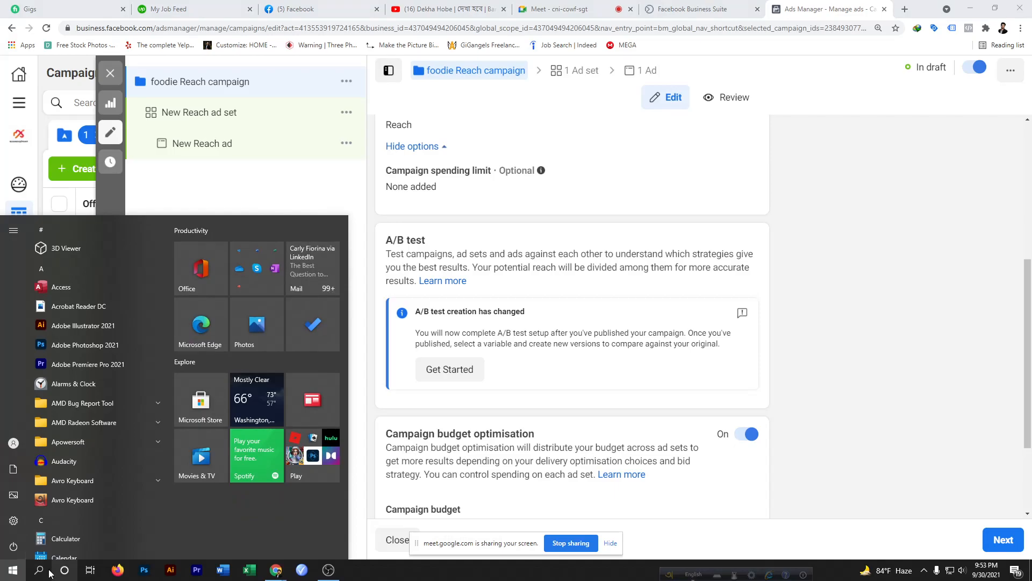
pyautogui.click(39, 570)
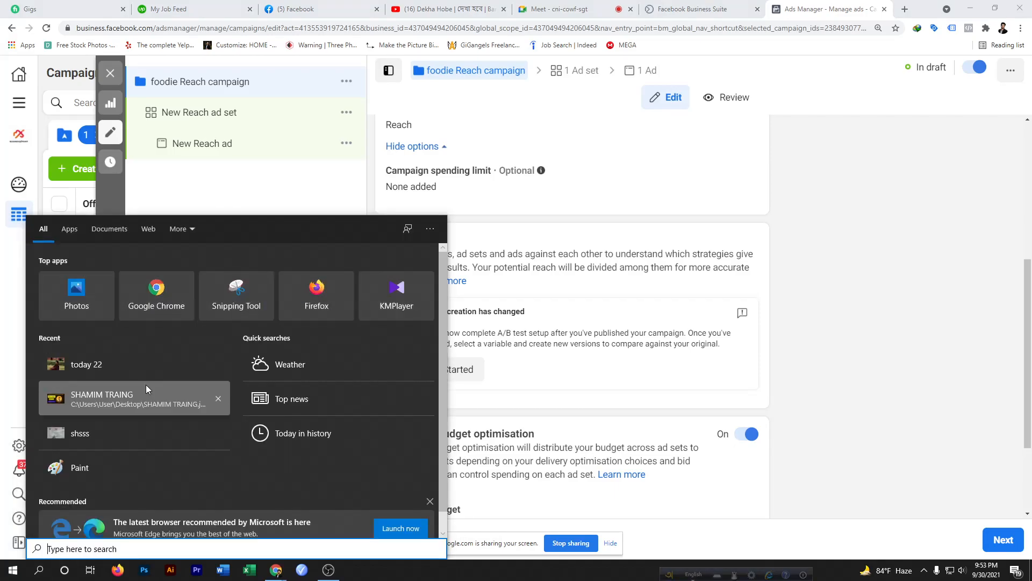
pyautogui.scroll(-1, 146, 385)
pyautogui.click(101, 446)
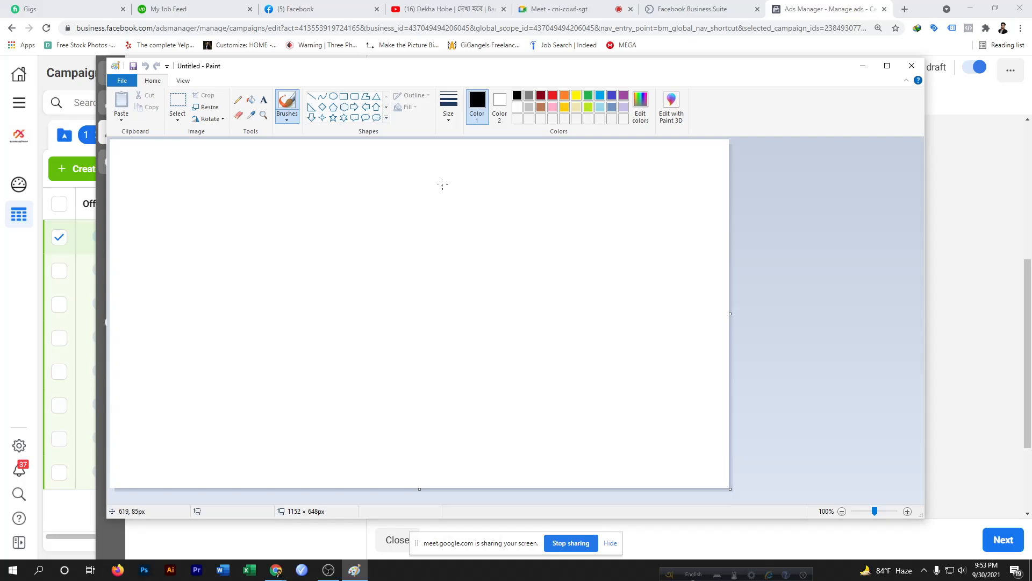
# Sketch a campaign oval with an arrow pointing to 100 and three lines branching down from it
pyautogui.moveTo(444, 167)
pyautogui.mouseDown()
pyautogui.moveTo(340, 204)
pyautogui.moveTo(503, 235)
pyautogui.moveTo(437, 165)
pyautogui.moveTo(423, 171)
pyautogui.mouseUp()
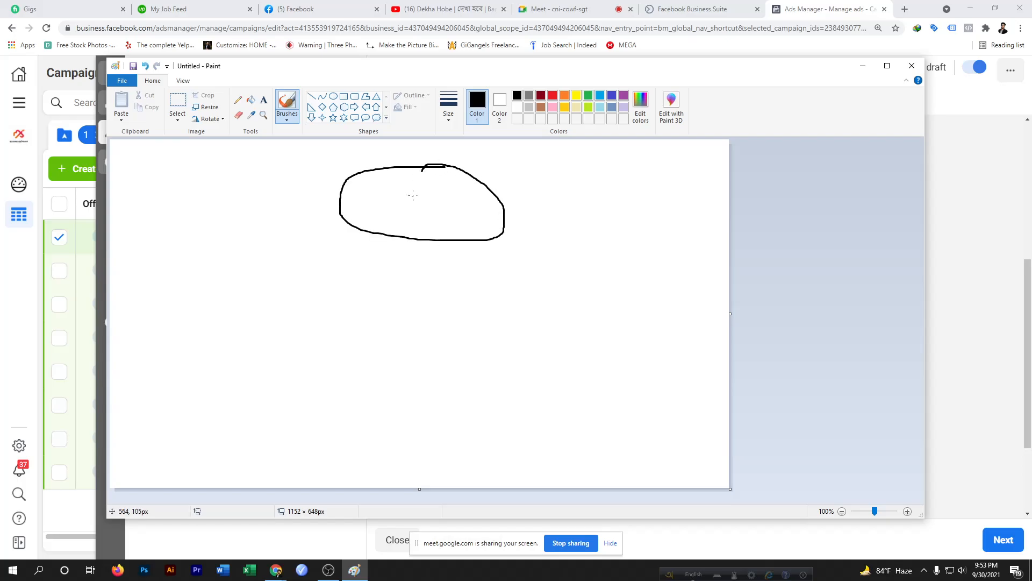
pyautogui.moveTo(408, 190)
pyautogui.mouseDown()
pyautogui.moveTo(420, 168)
pyautogui.moveTo(471, 214)
pyautogui.moveTo(516, 191)
pyautogui.moveTo(521, 203)
pyautogui.moveTo(556, 191)
pyautogui.moveTo(571, 201)
pyautogui.moveTo(576, 174)
pyautogui.moveTo(616, 172)
pyautogui.moveTo(596, 168)
pyautogui.mouseUp()
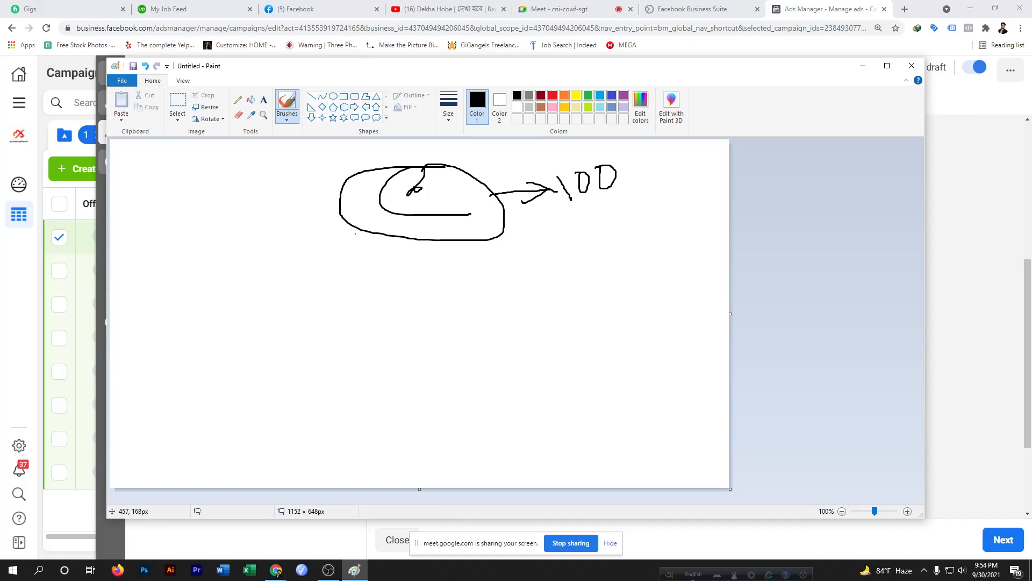
pyautogui.moveTo(359, 229); pyautogui.dragTo(283, 342)
pyautogui.moveTo(360, 235); pyautogui.dragTo(407, 344)
pyautogui.moveTo(359, 234); pyautogui.dragTo(555, 318)
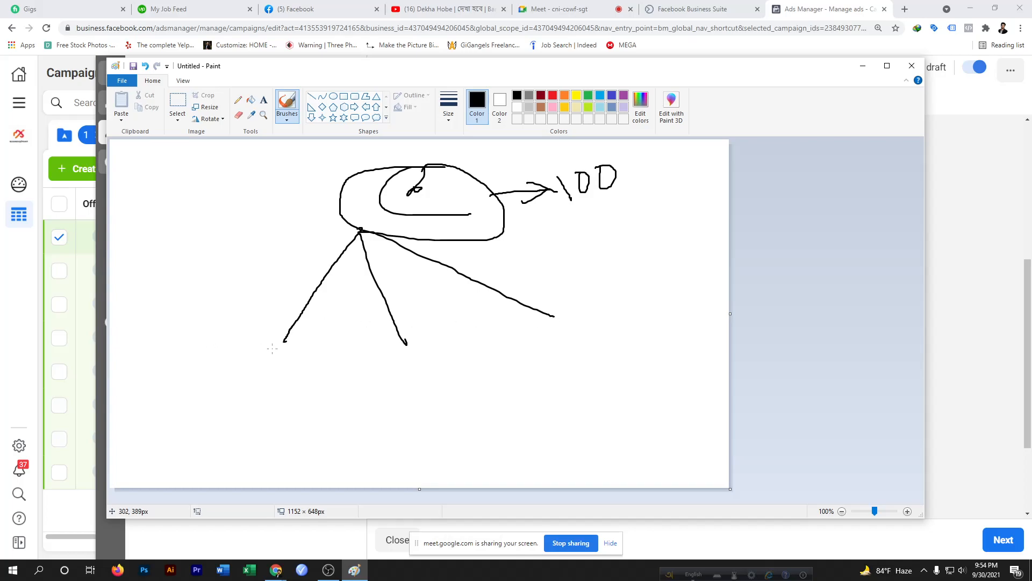
# Circle the 100 label and draw an ad set symbol at the end of the left branch
pyautogui.moveTo(630, 160)
pyautogui.mouseDown()
pyautogui.moveTo(589, 156)
pyautogui.moveTo(541, 216)
pyautogui.moveTo(634, 172)
pyautogui.moveTo(608, 157)
pyautogui.moveTo(544, 166)
pyautogui.mouseUp()
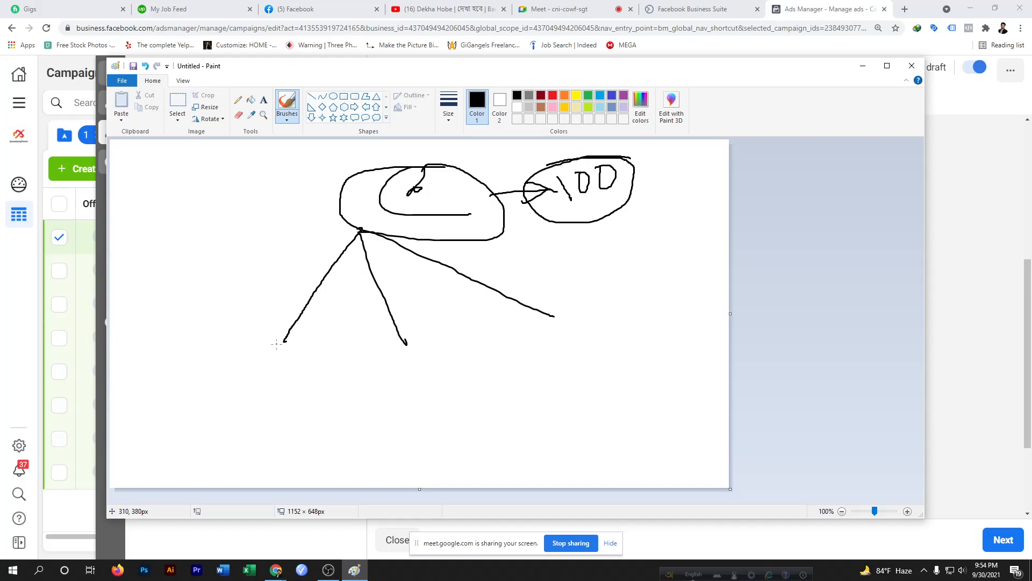
pyautogui.moveTo(257, 343); pyautogui.dragTo(273, 374)
pyautogui.moveTo(579, 175)
pyautogui.mouseDown()
pyautogui.moveTo(575, 215)
pyautogui.moveTo(618, 203)
pyautogui.moveTo(577, 173)
pyautogui.moveTo(572, 215)
pyautogui.moveTo(661, 199)
pyautogui.mouseUp()
pyautogui.moveTo(605, 162)
pyautogui.mouseDown()
pyautogui.moveTo(648, 152)
pyautogui.moveTo(649, 203)
pyautogui.mouseUp()
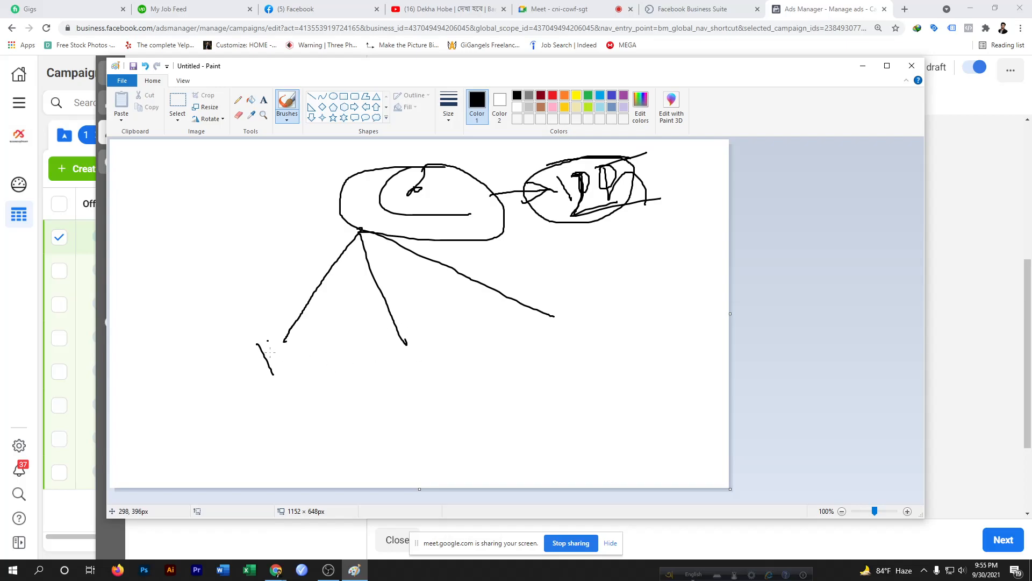
pyautogui.moveTo(257, 345)
pyautogui.mouseDown()
pyautogui.moveTo(287, 334)
pyautogui.moveTo(277, 375)
pyautogui.moveTo(291, 390)
pyautogui.mouseUp()
pyautogui.moveTo(227, 369); pyautogui.dragTo(286, 404)
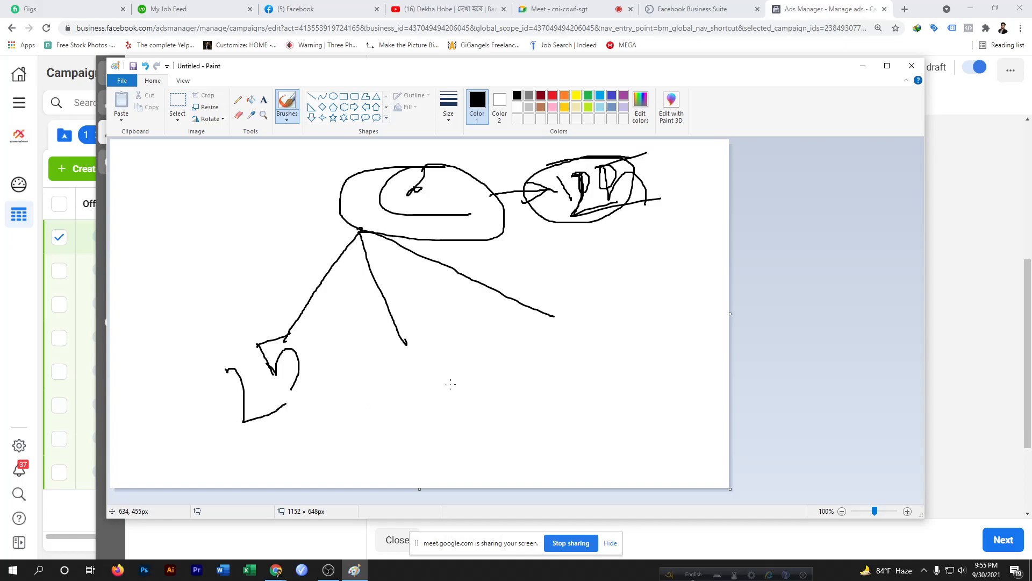
# Draw ad set symbols at the ends of the middle and right branches
pyautogui.moveTo(389, 378); pyautogui.dragTo(441, 410)
pyautogui.moveTo(451, 344)
pyautogui.mouseDown()
pyautogui.moveTo(453, 389)
pyautogui.moveTo(486, 407)
pyautogui.mouseUp()
pyautogui.moveTo(581, 329)
pyautogui.mouseDown()
pyautogui.moveTo(600, 395)
pyautogui.moveTo(679, 355)
pyautogui.mouseUp()
pyautogui.moveTo(640, 308); pyautogui.dragTo(692, 282)
pyautogui.moveTo(641, 308); pyautogui.dragTo(695, 392)
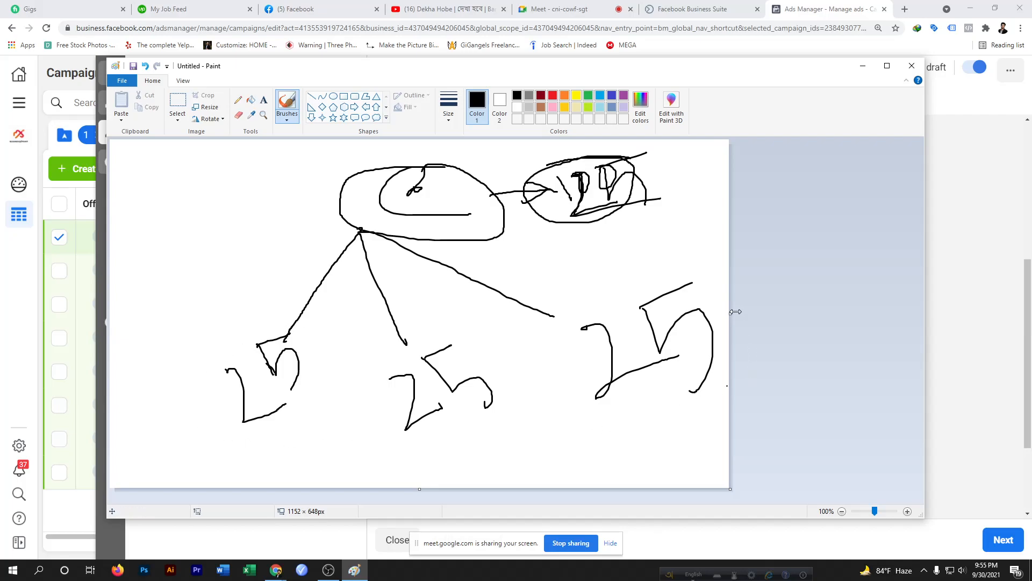
# Circle each of the three ad set symbols and write 10 and 25 beneath the left and right ones
pyautogui.moveTo(302, 341)
pyautogui.mouseDown()
pyautogui.moveTo(236, 336)
pyautogui.moveTo(172, 404)
pyautogui.moveTo(272, 447)
pyautogui.moveTo(317, 345)
pyautogui.moveTo(298, 328)
pyautogui.moveTo(289, 334)
pyautogui.mouseUp()
pyautogui.moveTo(314, 436)
pyautogui.mouseDown()
pyautogui.moveTo(340, 471)
pyautogui.moveTo(353, 452)
pyautogui.moveTo(311, 456)
pyautogui.moveTo(326, 447)
pyautogui.mouseUp()
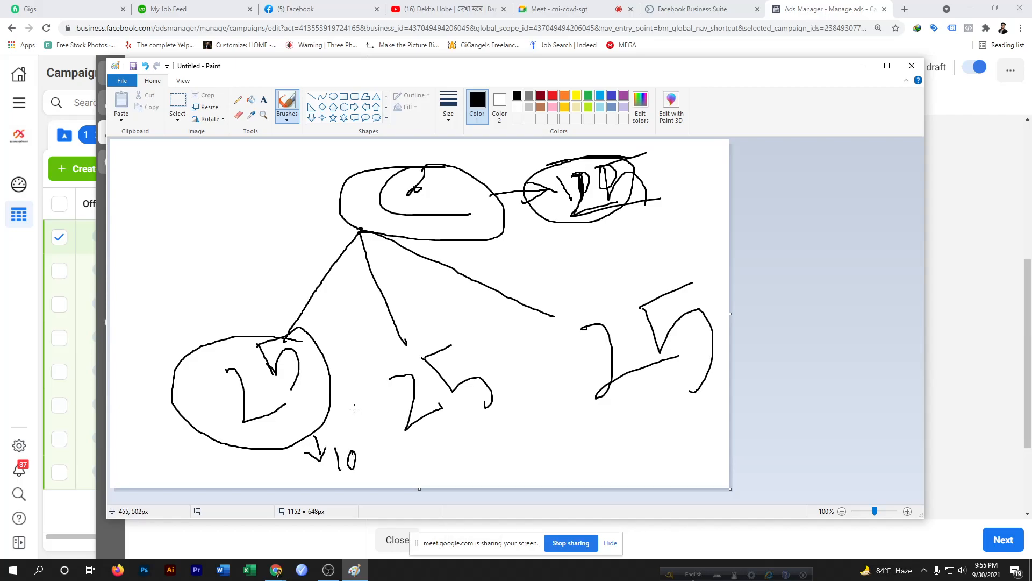
pyautogui.moveTo(403, 347)
pyautogui.mouseDown()
pyautogui.moveTo(407, 451)
pyautogui.moveTo(424, 312)
pyautogui.moveTo(328, 353)
pyautogui.mouseUp()
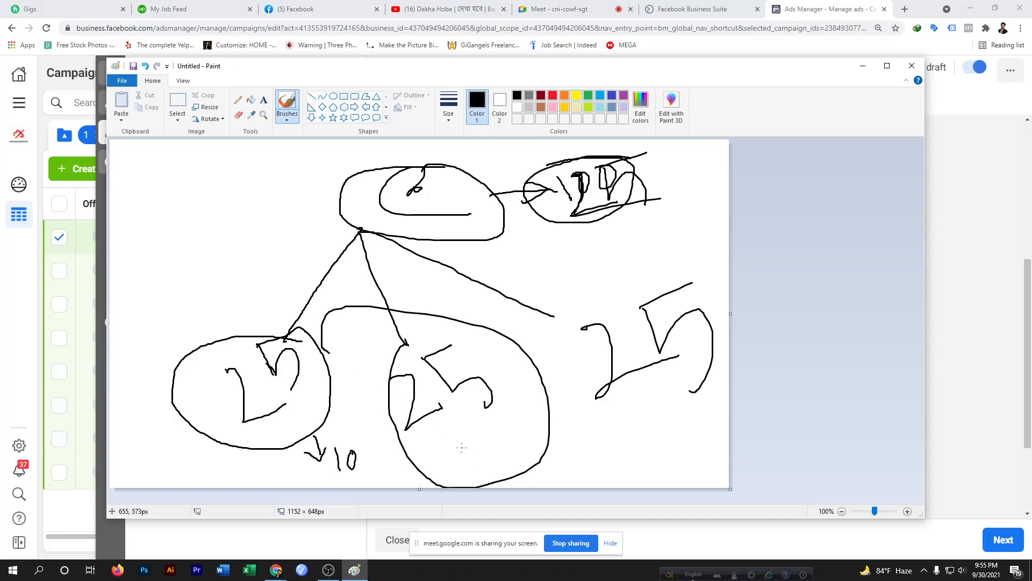
pyautogui.moveTo(454, 437)
pyautogui.mouseDown()
pyautogui.moveTo(467, 456)
pyautogui.moveTo(478, 428)
pyautogui.moveTo(471, 440)
pyautogui.moveTo(493, 446)
pyautogui.moveTo(489, 468)
pyautogui.mouseUp()
pyautogui.moveTo(689, 279)
pyautogui.mouseDown()
pyautogui.moveTo(558, 352)
pyautogui.moveTo(736, 412)
pyautogui.moveTo(670, 277)
pyautogui.mouseUp()
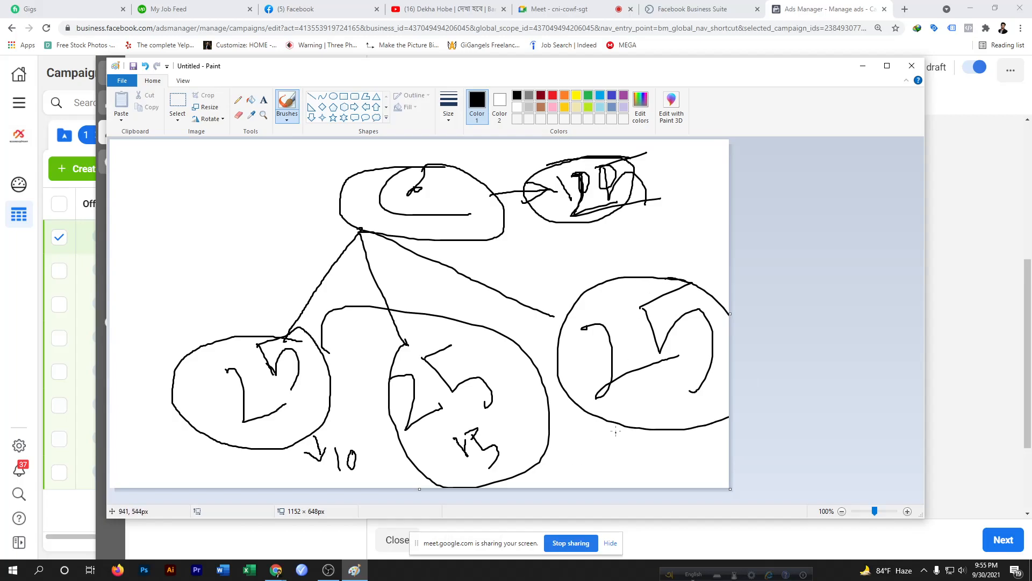
pyautogui.moveTo(622, 426)
pyautogui.mouseDown()
pyautogui.moveTo(627, 455)
pyautogui.moveTo(632, 443)
pyautogui.moveTo(653, 477)
pyautogui.moveTo(683, 468)
pyautogui.moveTo(663, 460)
pyautogui.moveTo(667, 450)
pyautogui.mouseUp()
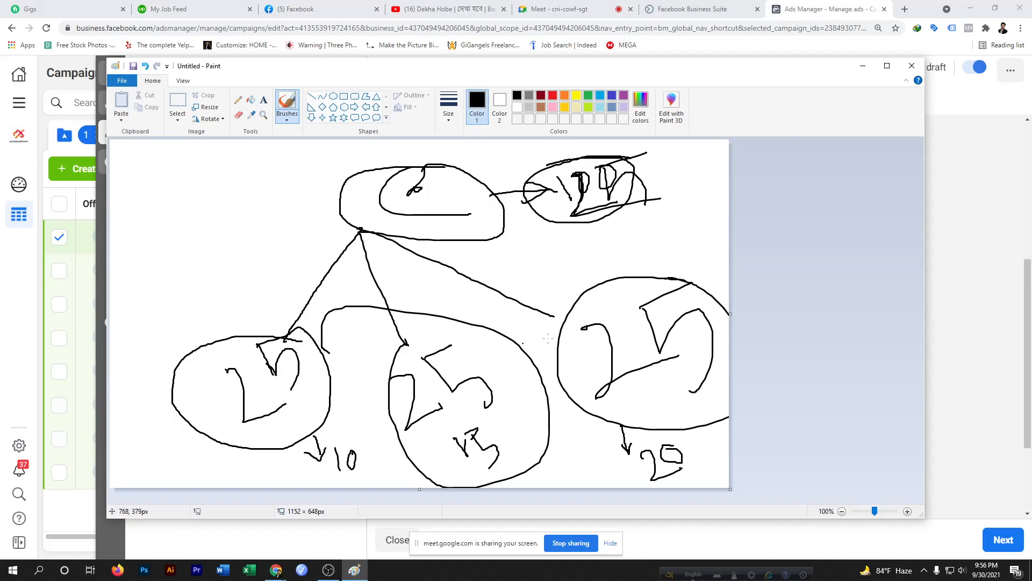
pyautogui.moveTo(552, 314)
pyautogui.mouseDown()
pyautogui.moveTo(563, 322)
pyautogui.moveTo(565, 314)
pyautogui.mouseUp()
# Check the Meet presentation, return to Ads Manager and view the campaign budget settings
pyautogui.click(560, 7)
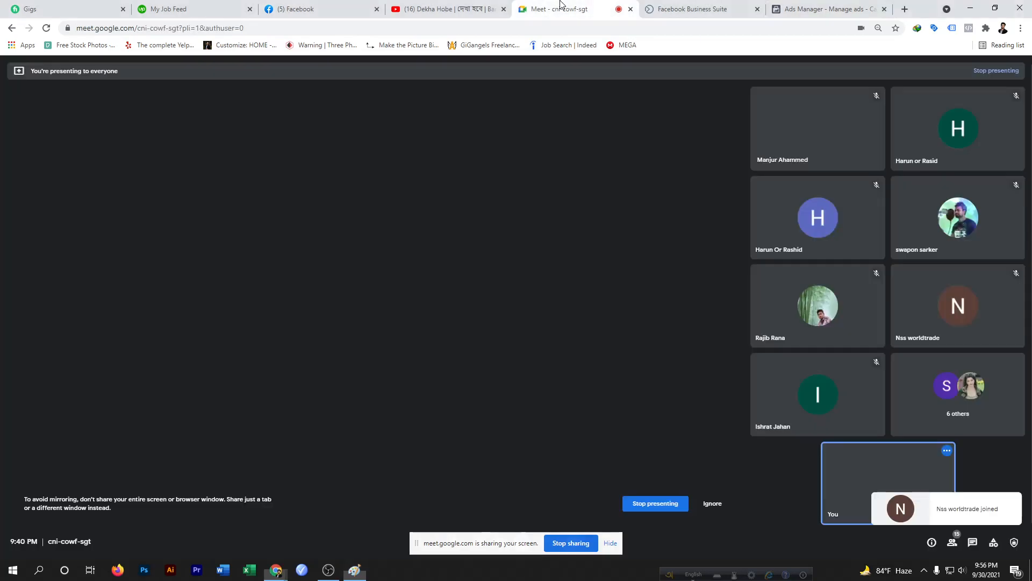
pyautogui.click(601, 107)
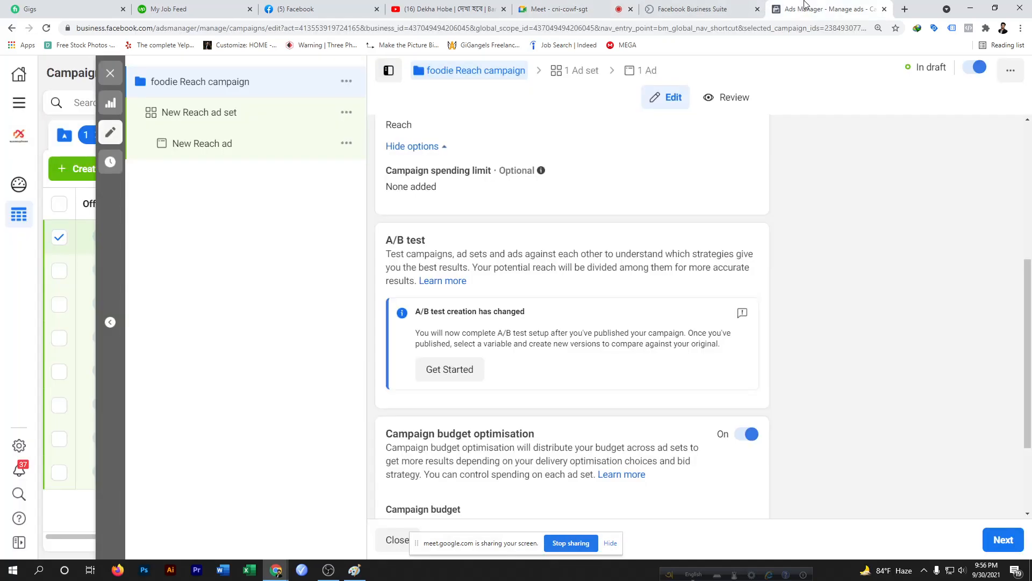
pyautogui.click(828, 8)
pyautogui.scroll(-2, 553, 301)
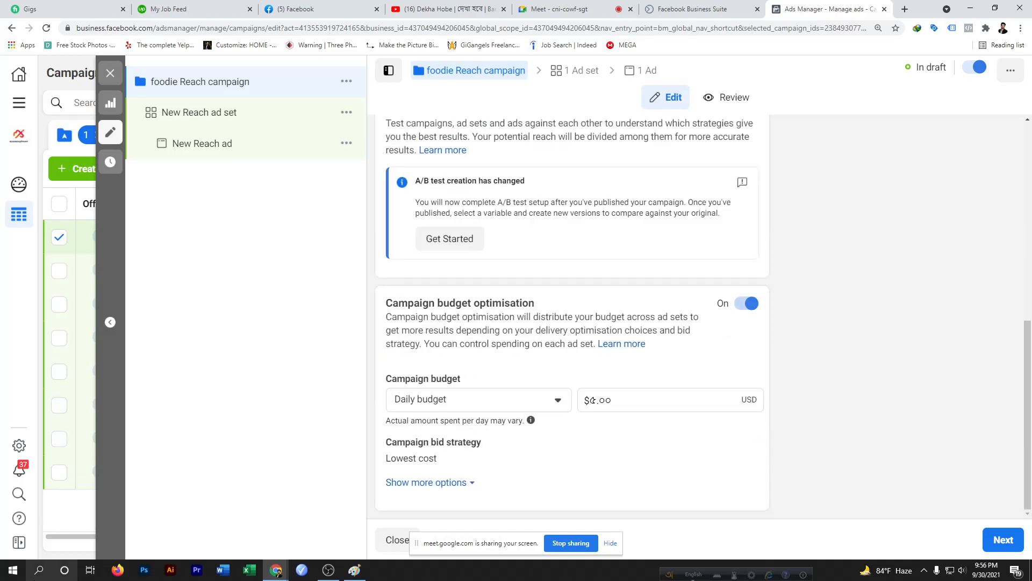
# Return to Paint, write a struck-through 25 in the corner, and circle the 25 label
pyautogui.click(354, 570)
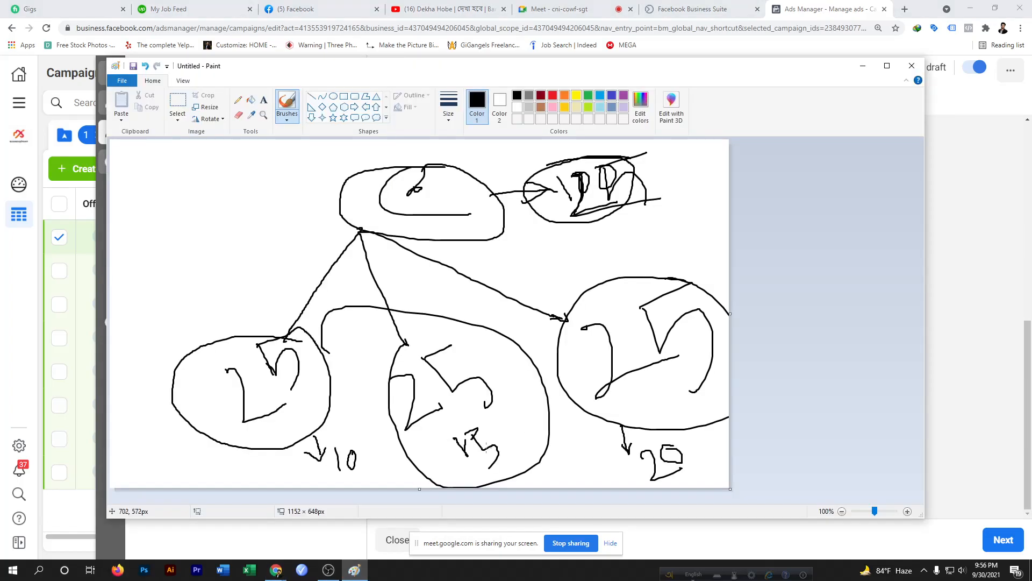
pyautogui.moveTo(143, 188)
pyautogui.mouseDown()
pyautogui.moveTo(136, 240)
pyautogui.moveTo(148, 238)
pyautogui.moveTo(148, 278)
pyautogui.moveTo(204, 183)
pyautogui.moveTo(168, 199)
pyautogui.moveTo(208, 192)
pyautogui.moveTo(202, 240)
pyautogui.mouseUp()
pyautogui.click(202, 256)
pyautogui.moveTo(143, 308); pyautogui.dragTo(263, 247)
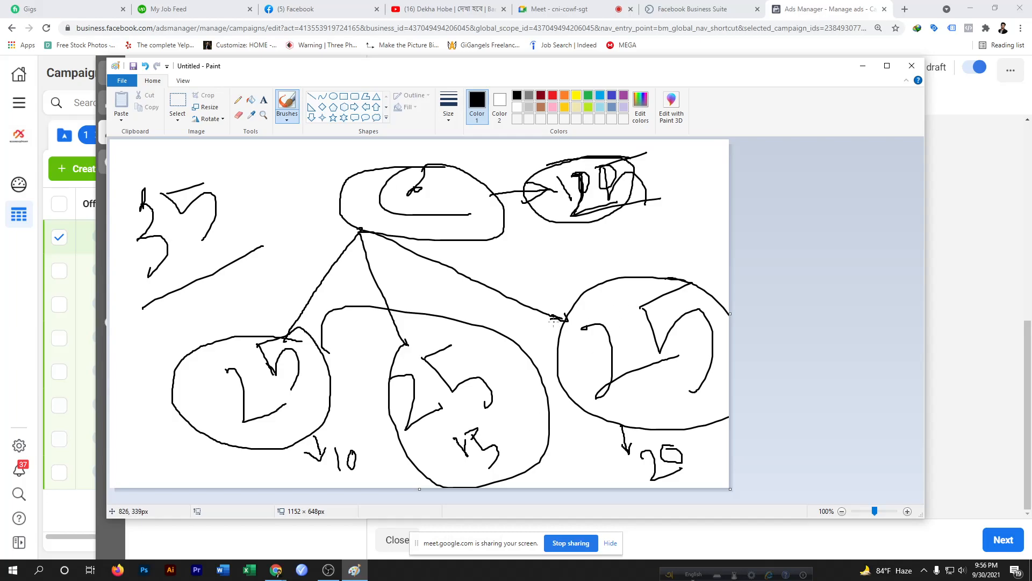
pyautogui.moveTo(548, 320); pyautogui.dragTo(565, 315)
pyautogui.moveTo(684, 443)
pyautogui.mouseDown()
pyautogui.moveTo(615, 438)
pyautogui.moveTo(680, 484)
pyautogui.moveTo(678, 446)
pyautogui.mouseUp()
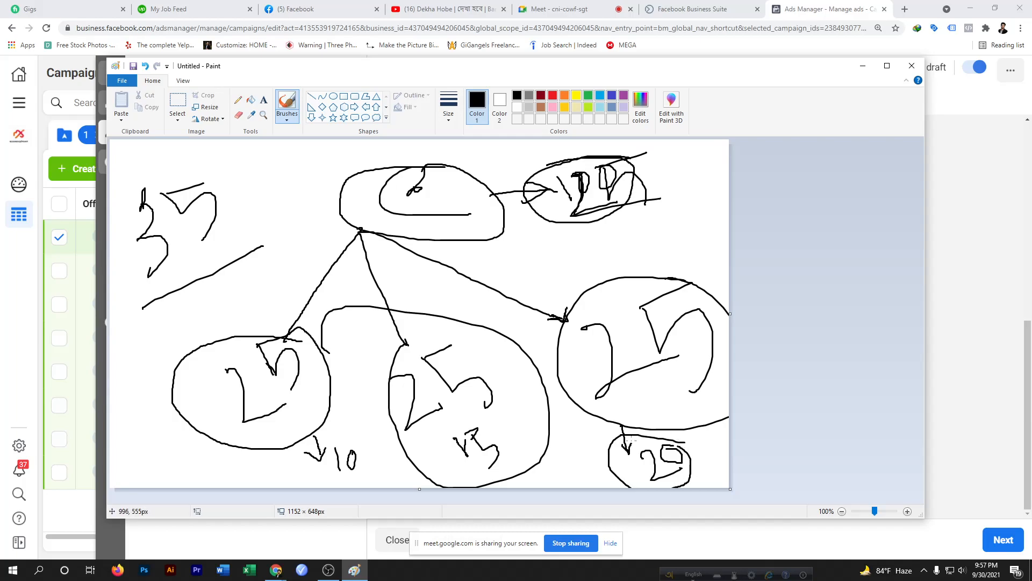
# Label the left and middle branches OFF and write 150+2 above the right ad set
pyautogui.moveTo(218, 320)
pyautogui.mouseDown()
pyautogui.moveTo(219, 330)
pyautogui.moveTo(220, 314)
pyautogui.moveTo(228, 324)
pyautogui.moveTo(257, 311)
pyautogui.moveTo(249, 296)
pyautogui.moveTo(269, 314)
pyautogui.moveTo(274, 284)
pyautogui.moveTo(282, 294)
pyautogui.mouseUp()
pyautogui.moveTo(288, 276)
pyautogui.mouseDown()
pyautogui.moveTo(307, 267)
pyautogui.moveTo(299, 279)
pyautogui.mouseUp()
pyautogui.moveTo(419, 315)
pyautogui.mouseDown()
pyautogui.moveTo(441, 296)
pyautogui.moveTo(442, 310)
pyautogui.moveTo(459, 315)
pyautogui.moveTo(472, 286)
pyautogui.moveTo(442, 307)
pyautogui.mouseUp()
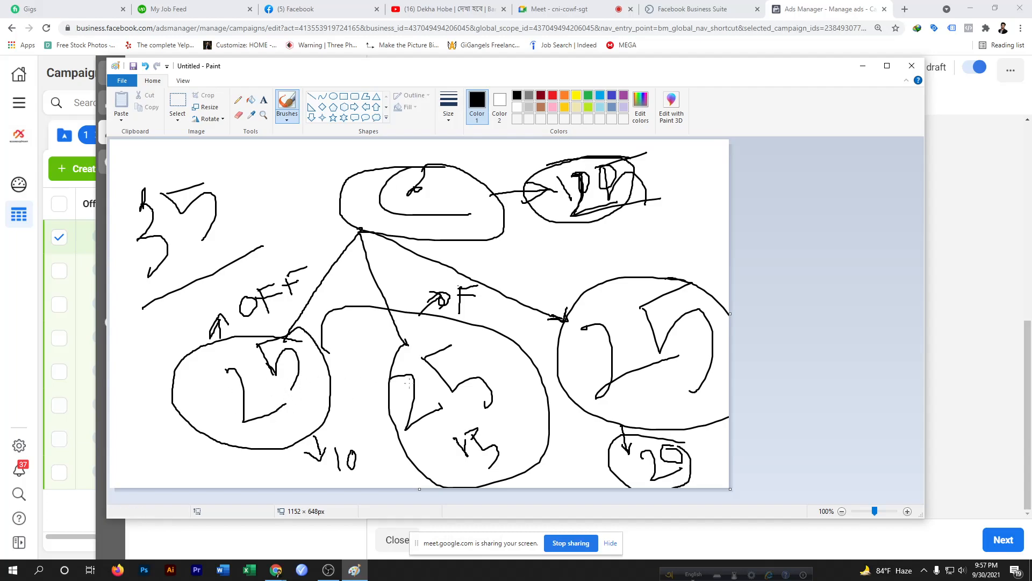
pyautogui.moveTo(514, 299)
pyautogui.mouseDown()
pyautogui.moveTo(538, 256)
pyautogui.moveTo(595, 269)
pyautogui.moveTo(592, 248)
pyautogui.moveTo(632, 237)
pyautogui.moveTo(633, 258)
pyautogui.moveTo(614, 279)
pyautogui.mouseUp()
pyautogui.moveTo(650, 240)
pyautogui.mouseDown()
pyautogui.moveTo(654, 255)
pyautogui.moveTo(634, 242)
pyautogui.moveTo(678, 238)
pyautogui.moveTo(674, 251)
pyautogui.moveTo(696, 230)
pyautogui.moveTo(717, 247)
pyautogui.mouseUp()
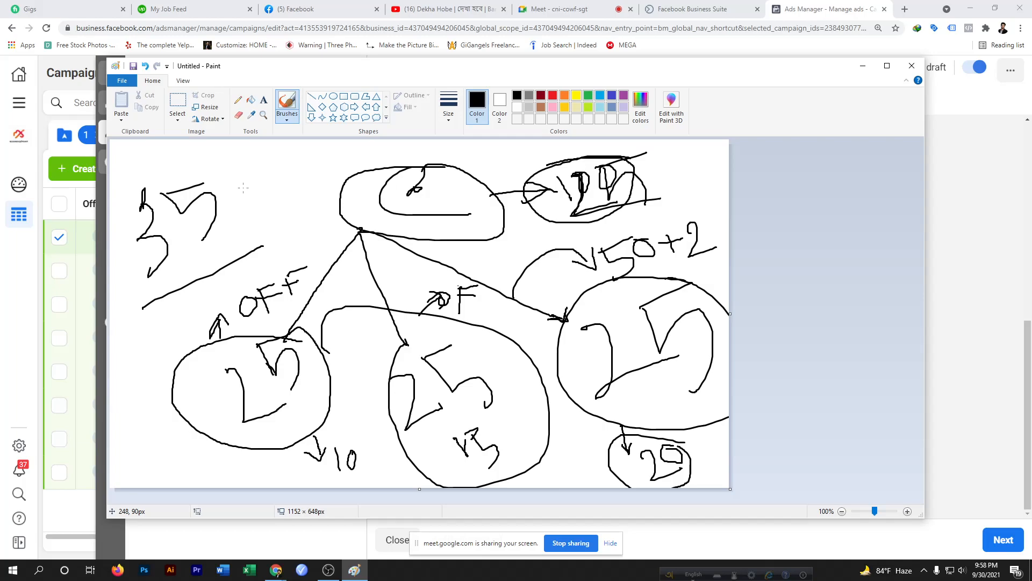
# Switch back to Ads Manager and open the special ad categories list
pyautogui.click(562, 9)
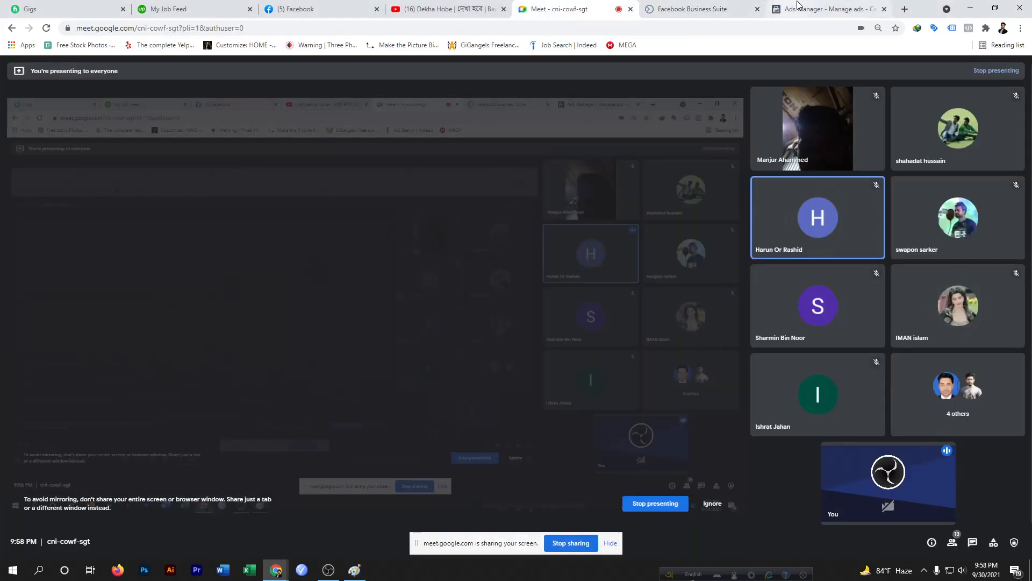
pyautogui.click(825, 10)
pyautogui.scroll(6, 651, 182)
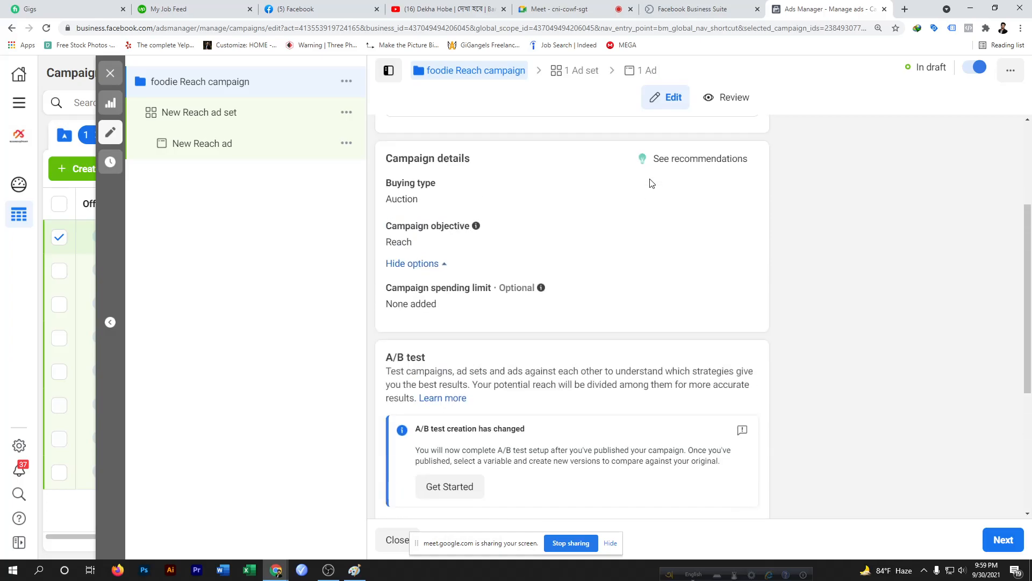
pyautogui.scroll(2, 651, 182)
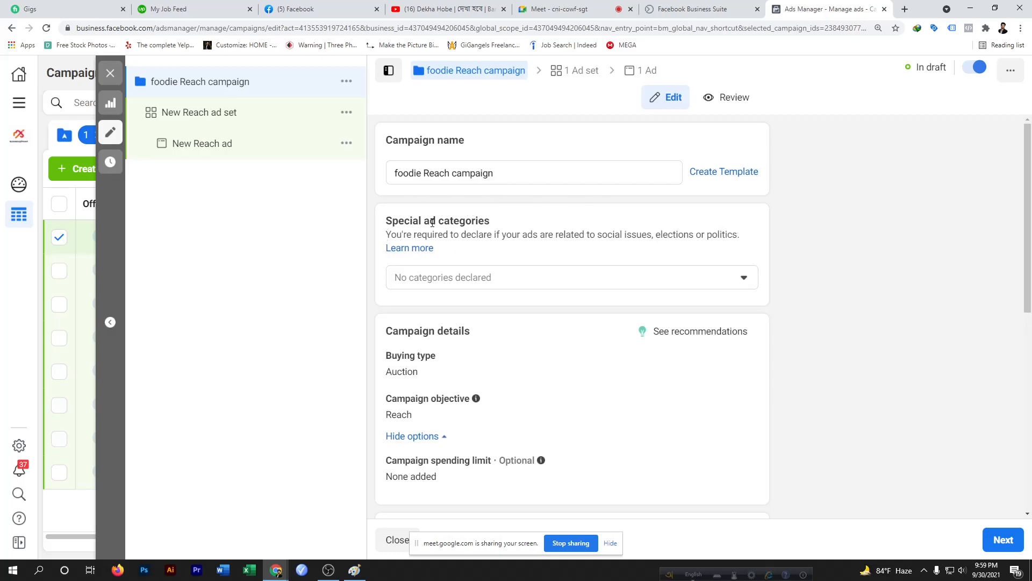
pyautogui.click(745, 280)
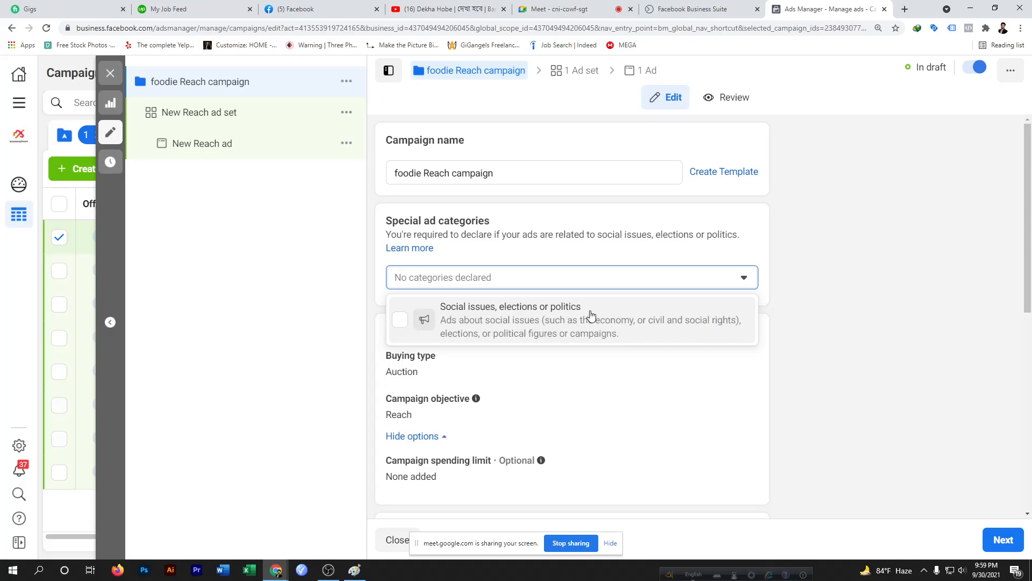
# Compare the Paint budget sketch with the campaign budget optimisation section in Ads Manager
pyautogui.click(761, 244)
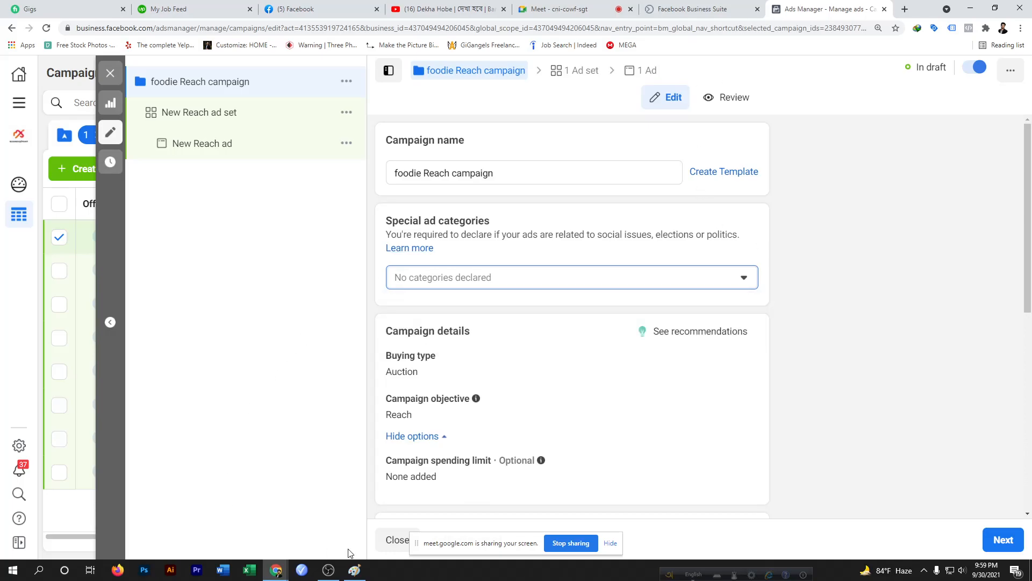
pyautogui.click(355, 572)
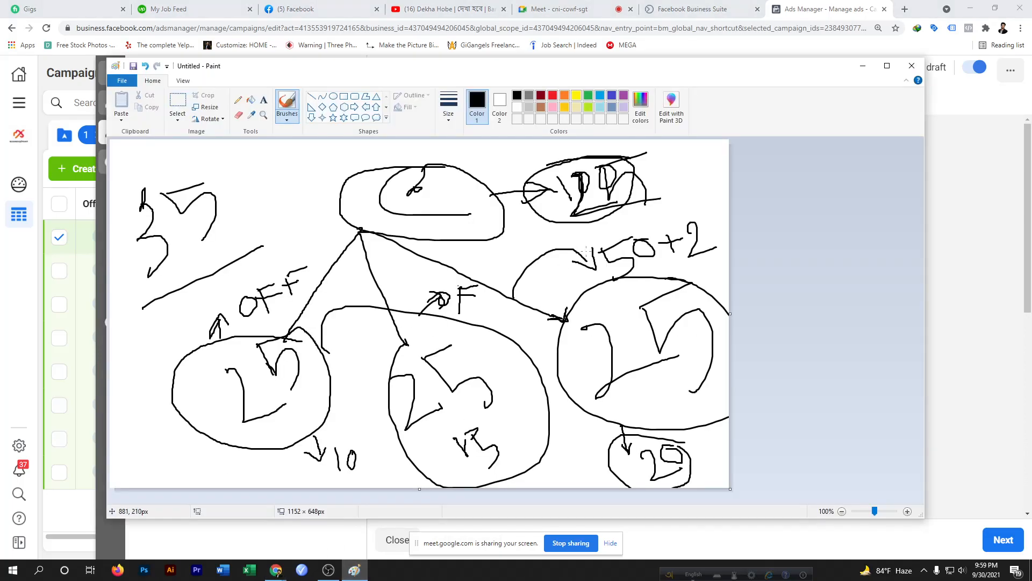
pyautogui.click(799, 4)
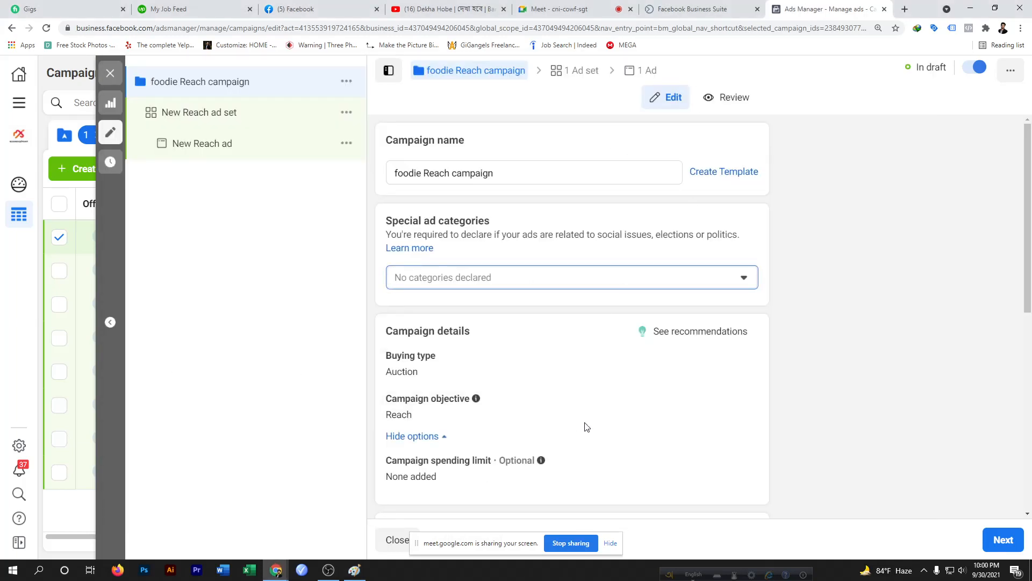
pyautogui.scroll(-6, 591, 398)
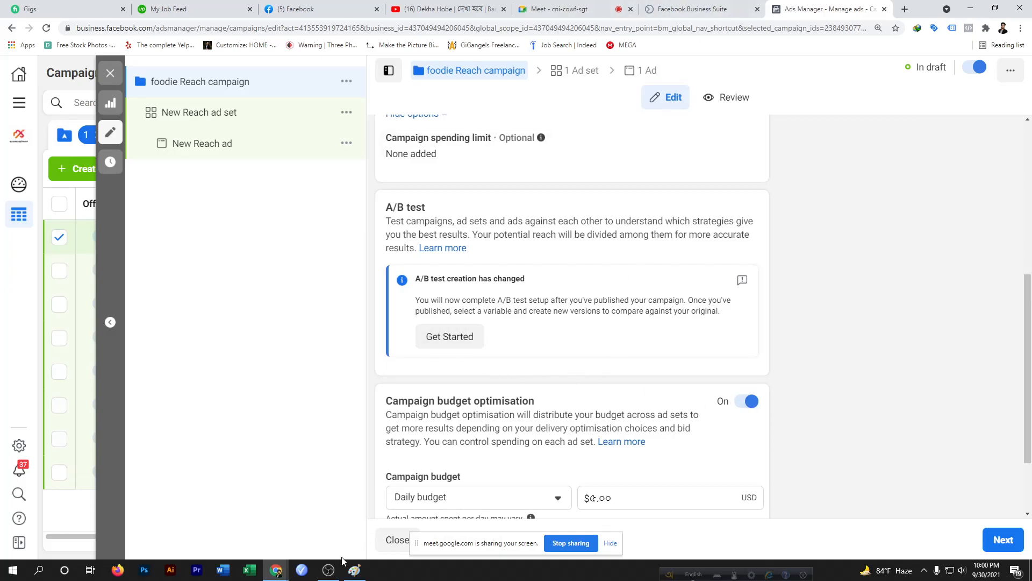
pyautogui.click(355, 570)
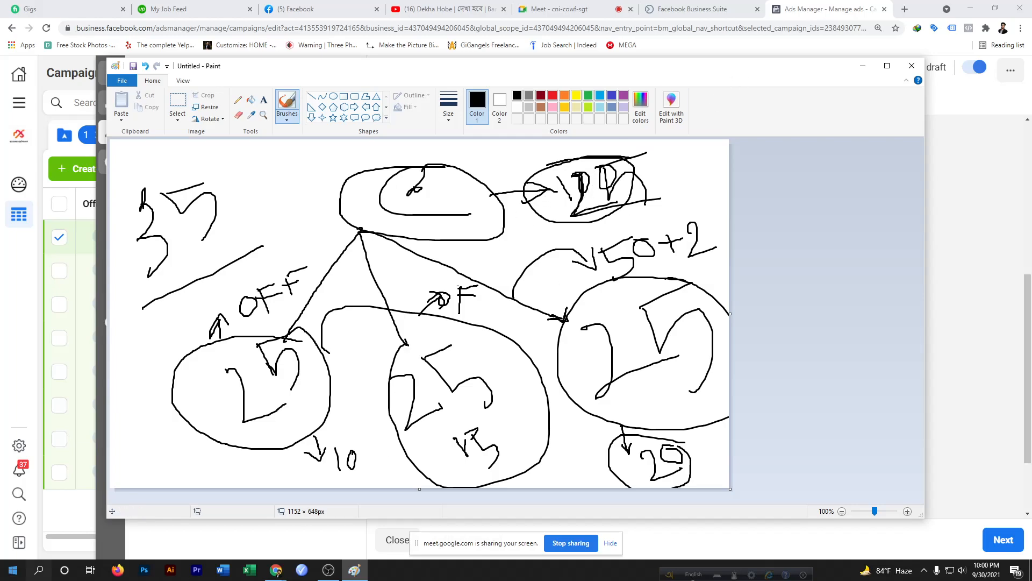
pyautogui.click(819, 8)
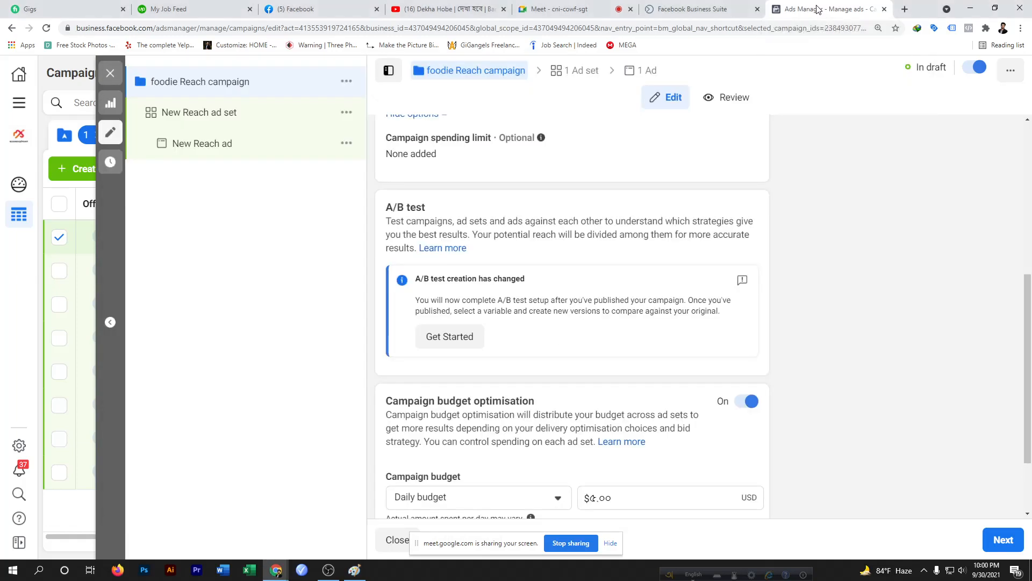
# Switch campaign budget optimisation off and back on, reviewing the campaign budget settings
pyautogui.click(751, 404)
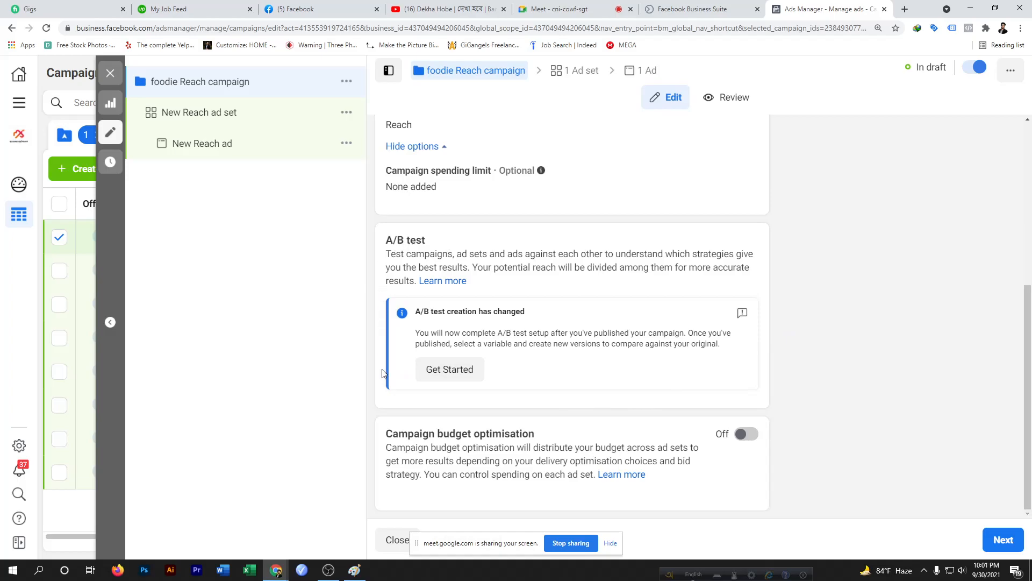
pyautogui.click(746, 434)
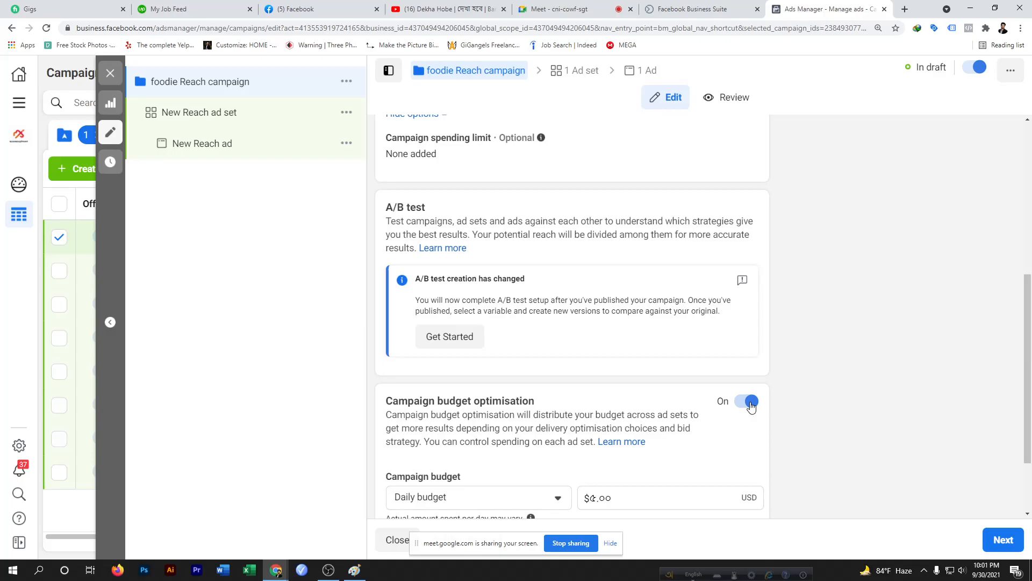
pyautogui.scroll(-2, 752, 405)
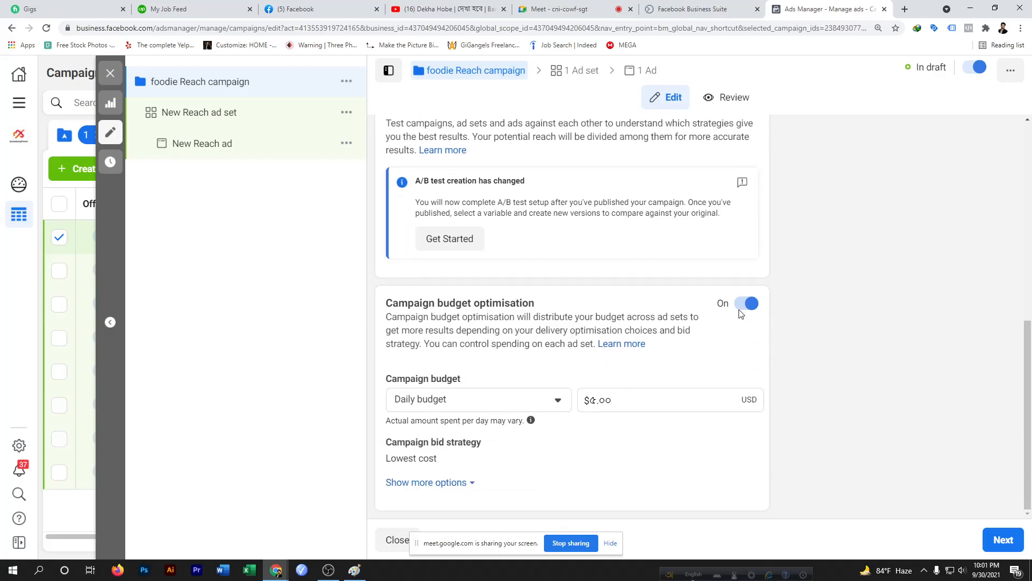
pyautogui.scroll(4, 742, 309)
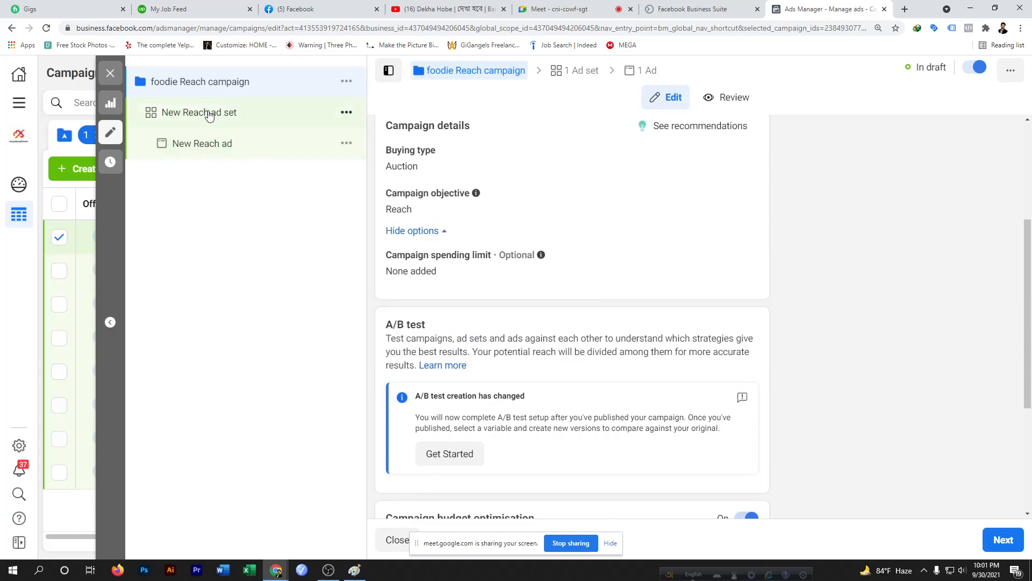
# Quickly duplicate the New Reach ad set twice within the original campaign
pyautogui.click(347, 117)
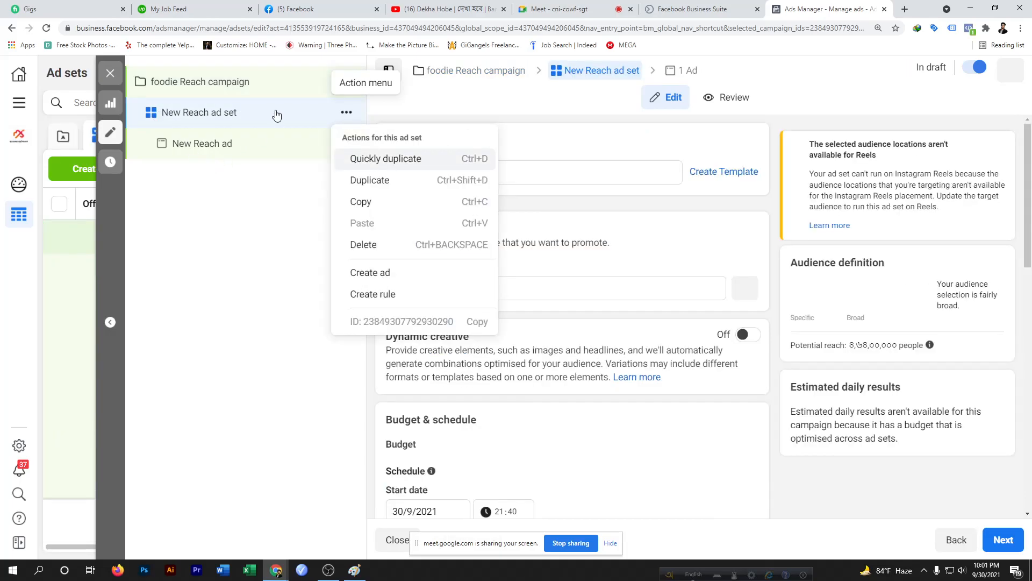
pyautogui.click(239, 220)
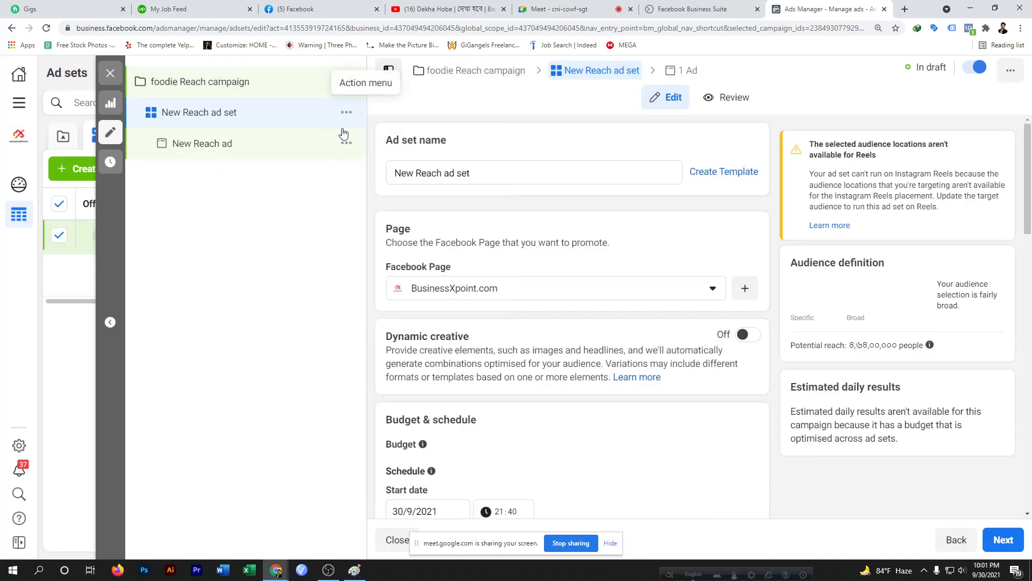
pyautogui.click(347, 113)
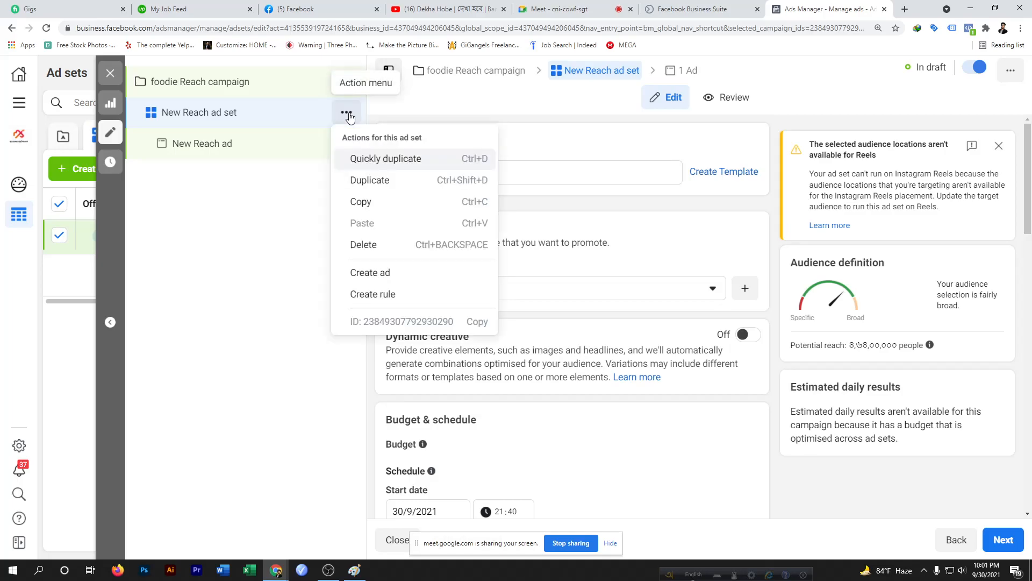
pyautogui.click(377, 182)
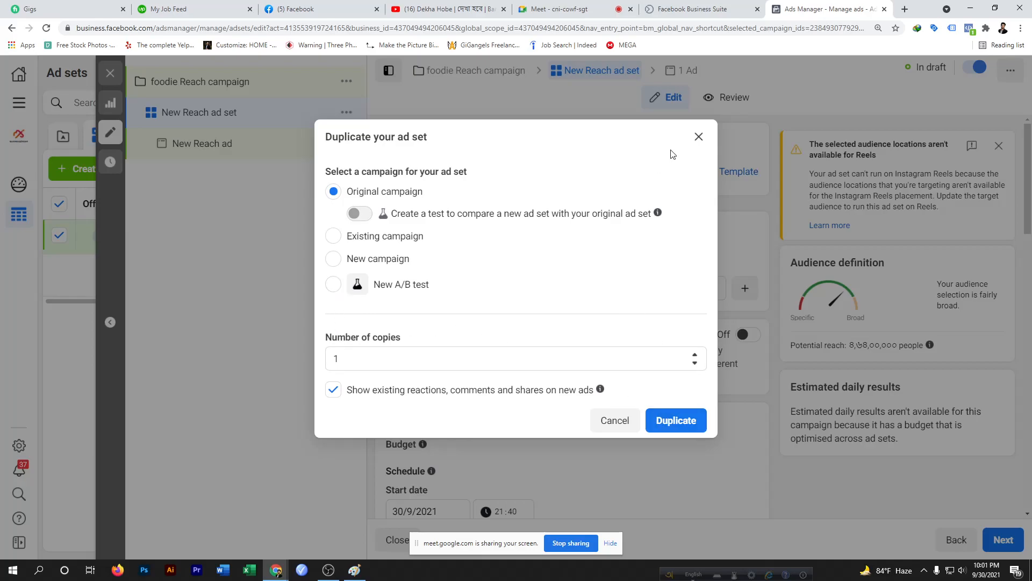
pyautogui.click(699, 137)
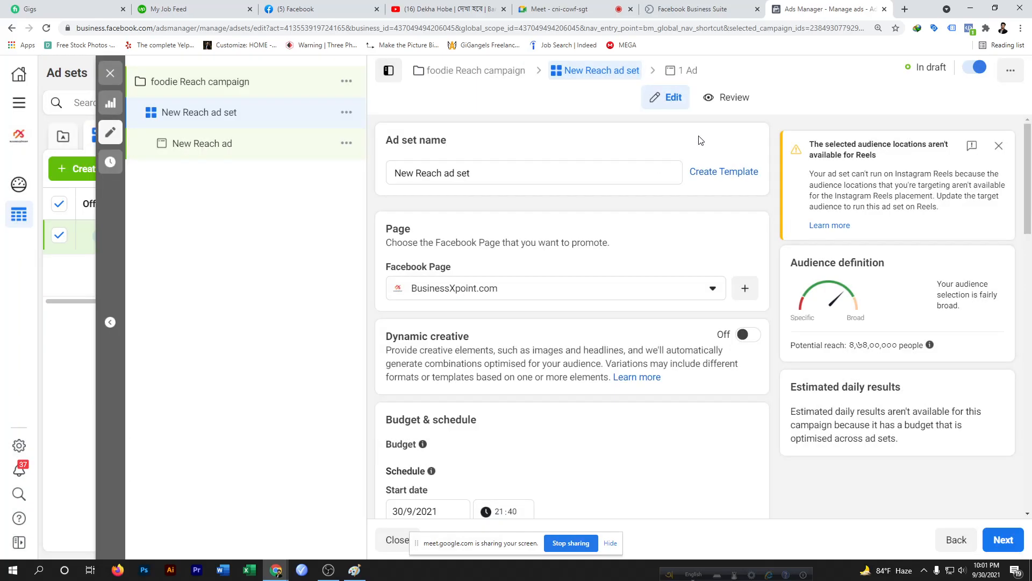
pyautogui.click(347, 114)
pyautogui.click(385, 159)
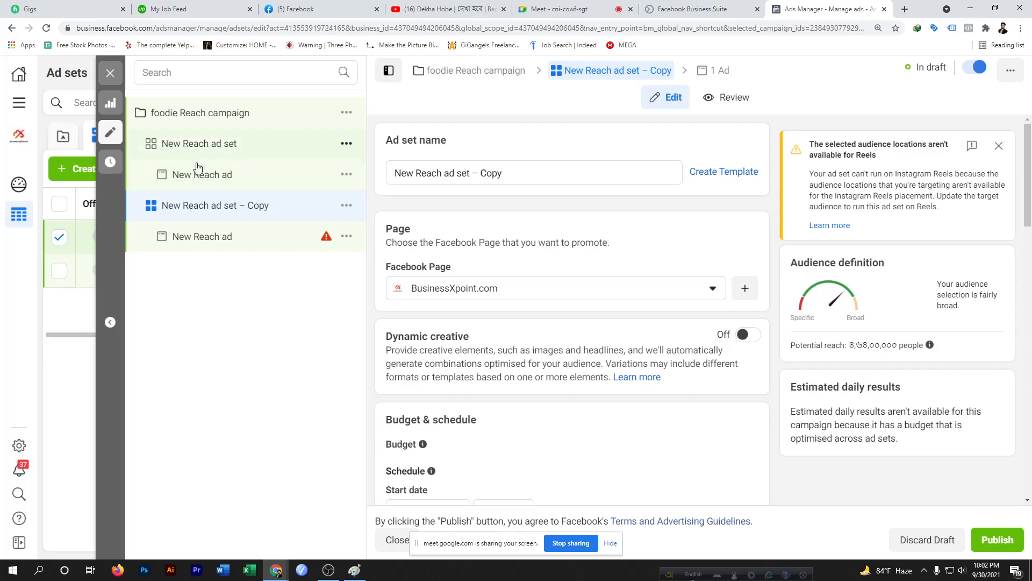
pyautogui.click(347, 144)
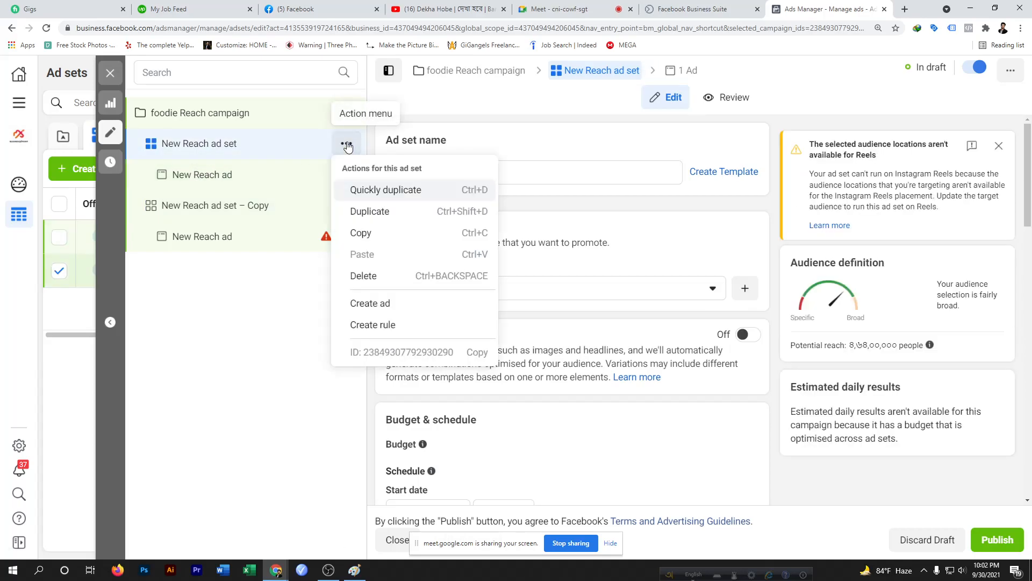
pyautogui.click(378, 212)
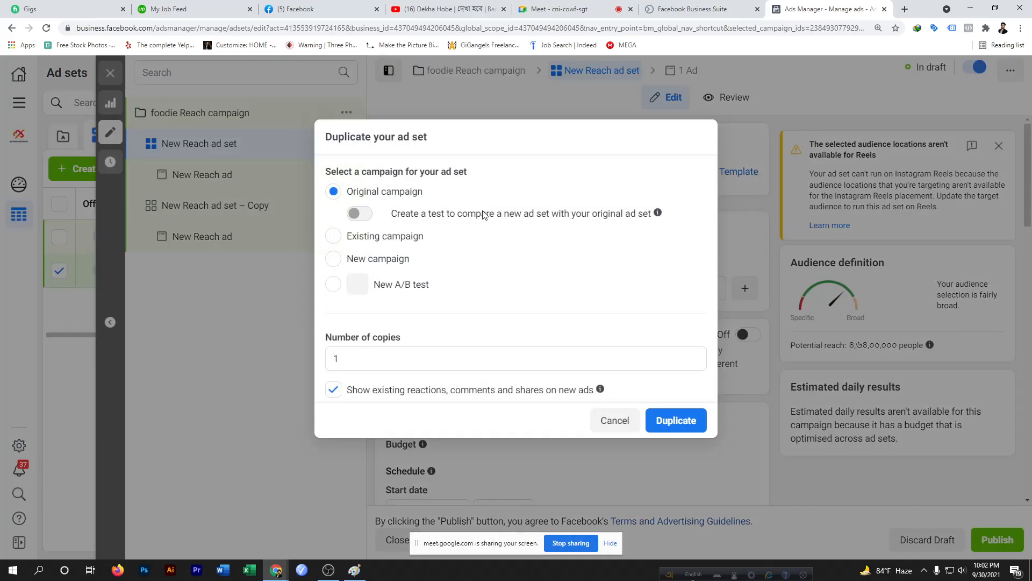
pyautogui.click(698, 138)
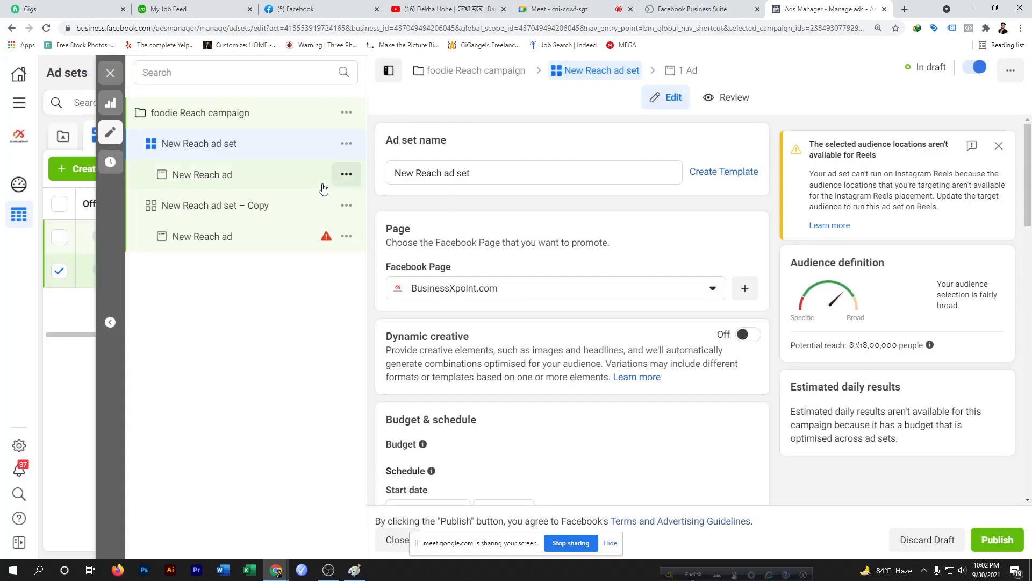
pyautogui.click(347, 144)
pyautogui.click(385, 192)
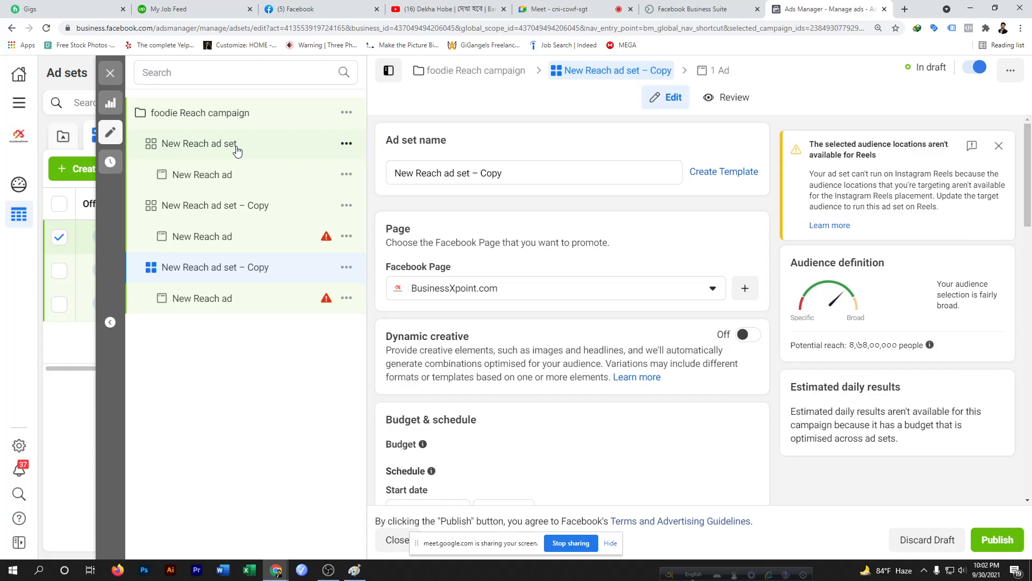
# Quickly duplicate the New Reach ad in the first ad set twice
pyautogui.click(347, 177)
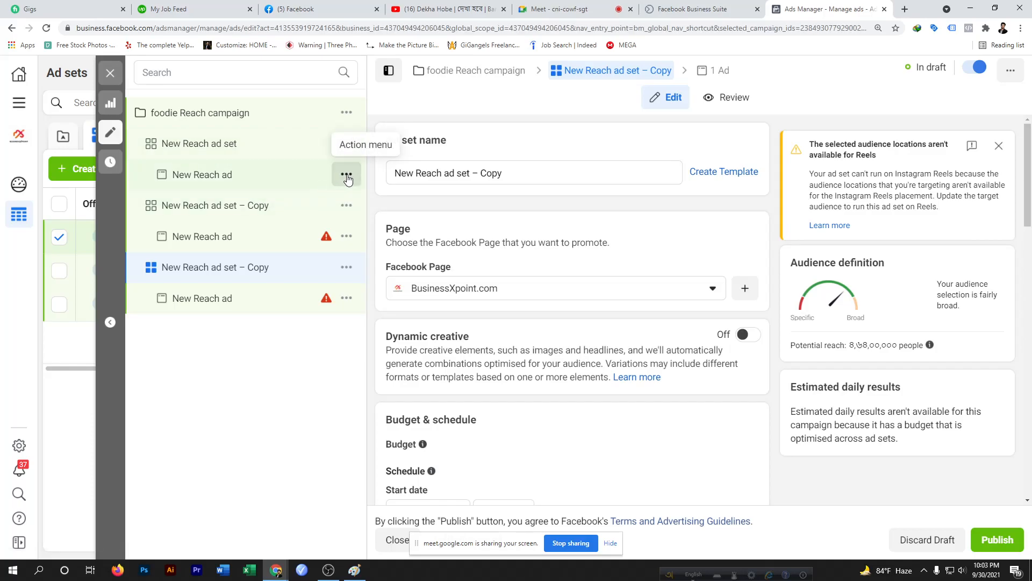
pyautogui.click(347, 176)
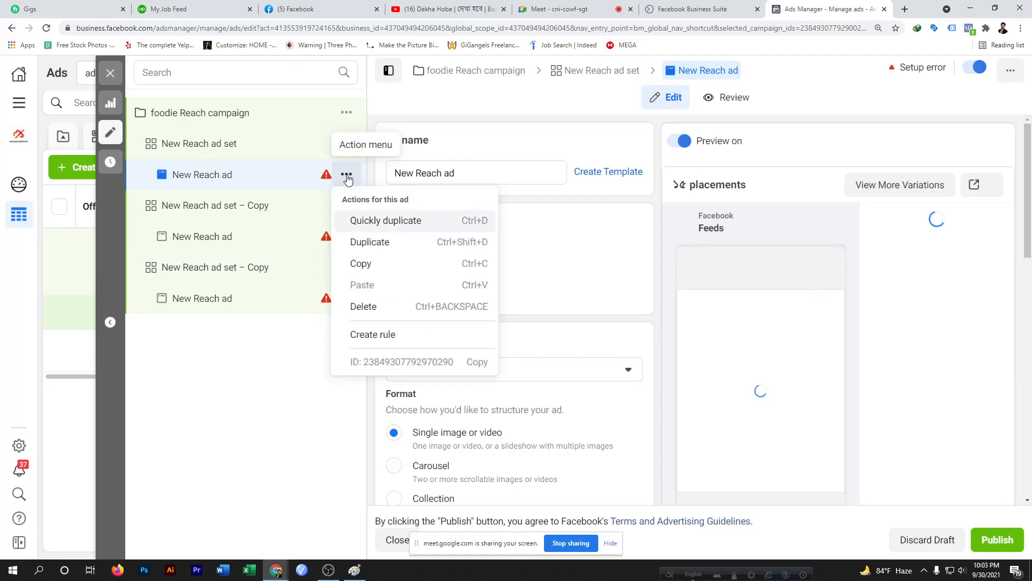
pyautogui.click(378, 223)
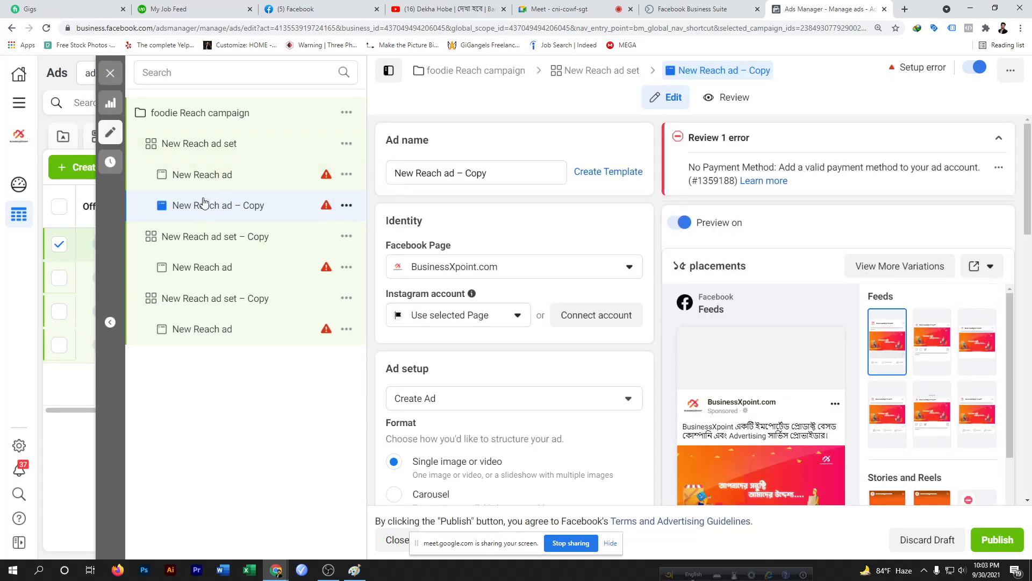
pyautogui.click(346, 205)
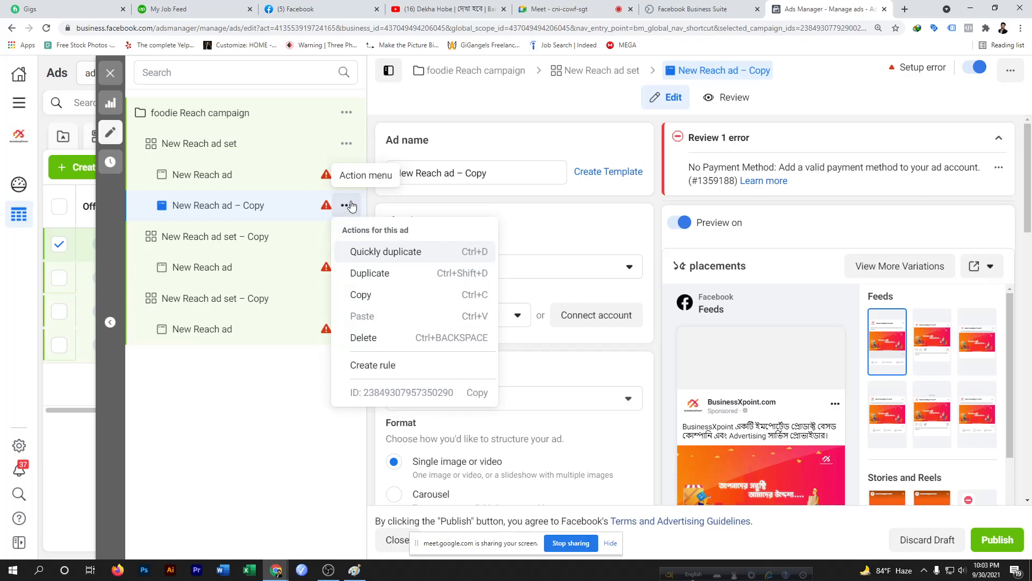
pyautogui.click(347, 175)
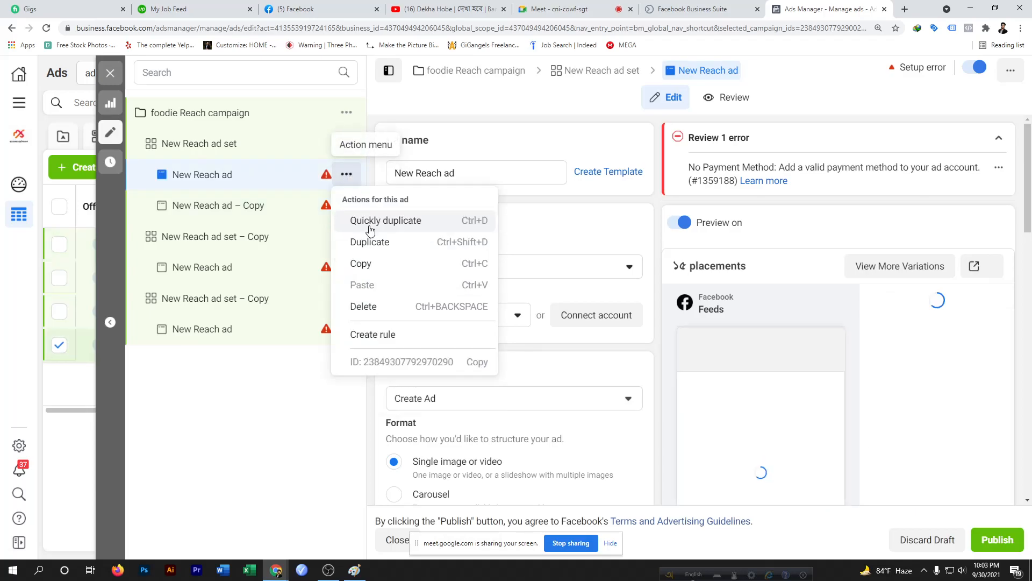
pyautogui.click(370, 221)
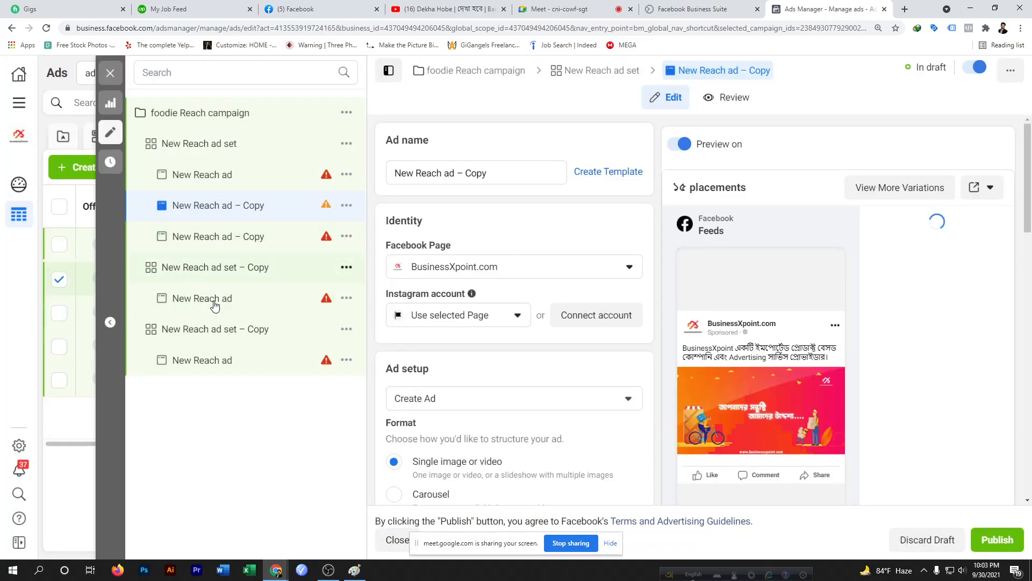
# Quickly duplicate the first New Reach ad set – Copy
pyautogui.click(347, 271)
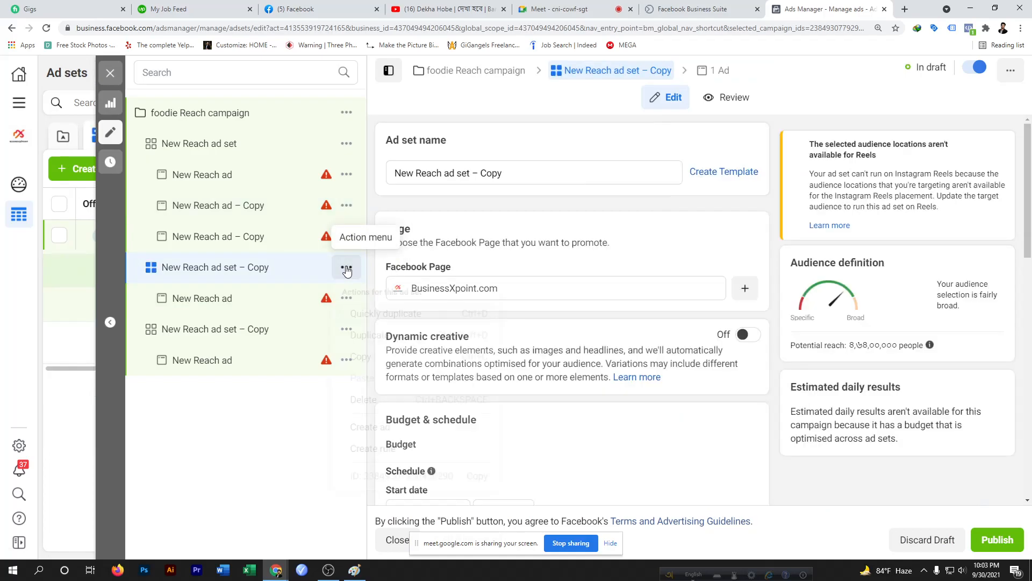
pyautogui.click(346, 268)
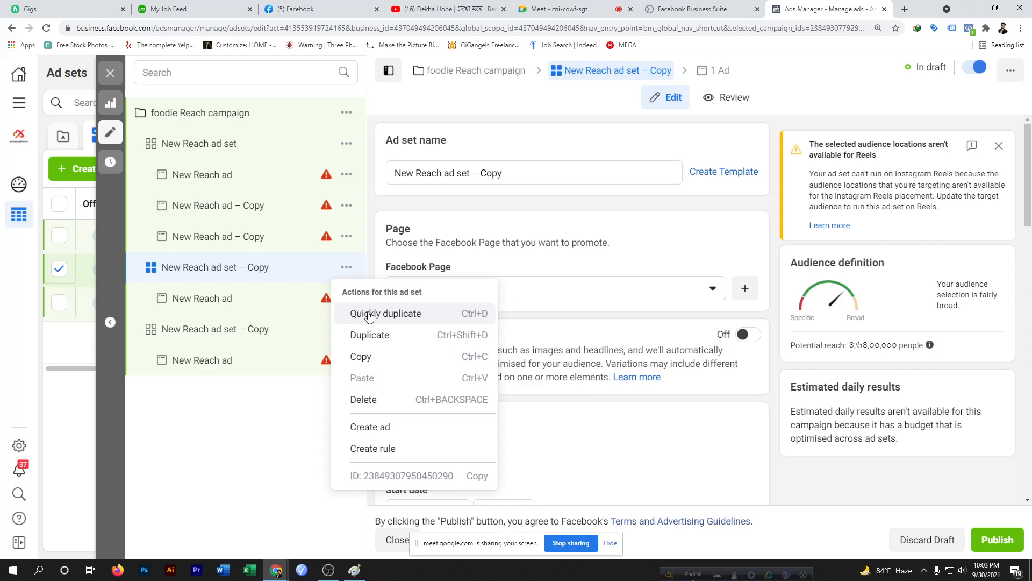
pyautogui.click(369, 315)
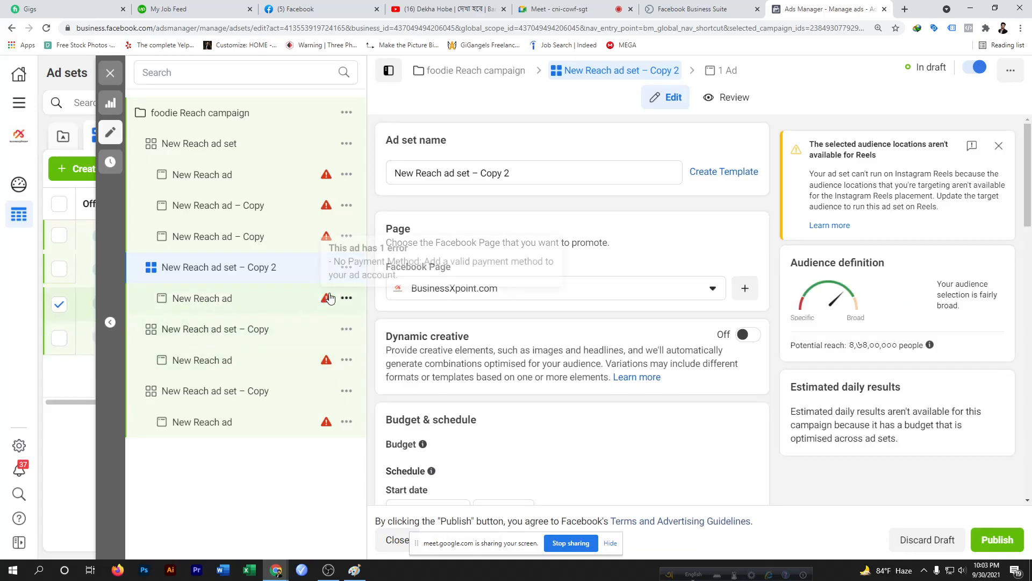
# Delete the last New Reach ad set – Copy from the campaign
pyautogui.click(345, 392)
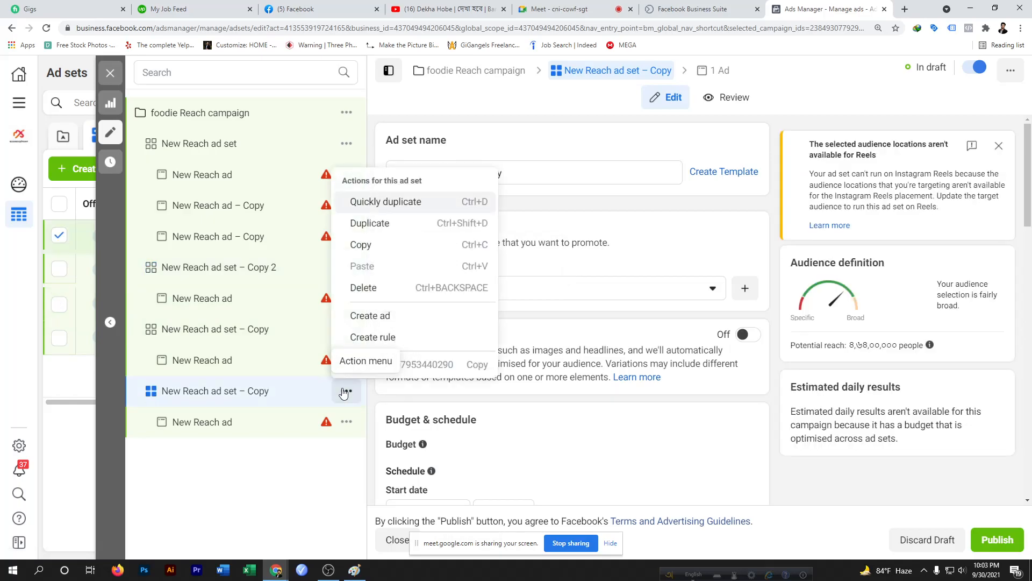
pyautogui.click(365, 289)
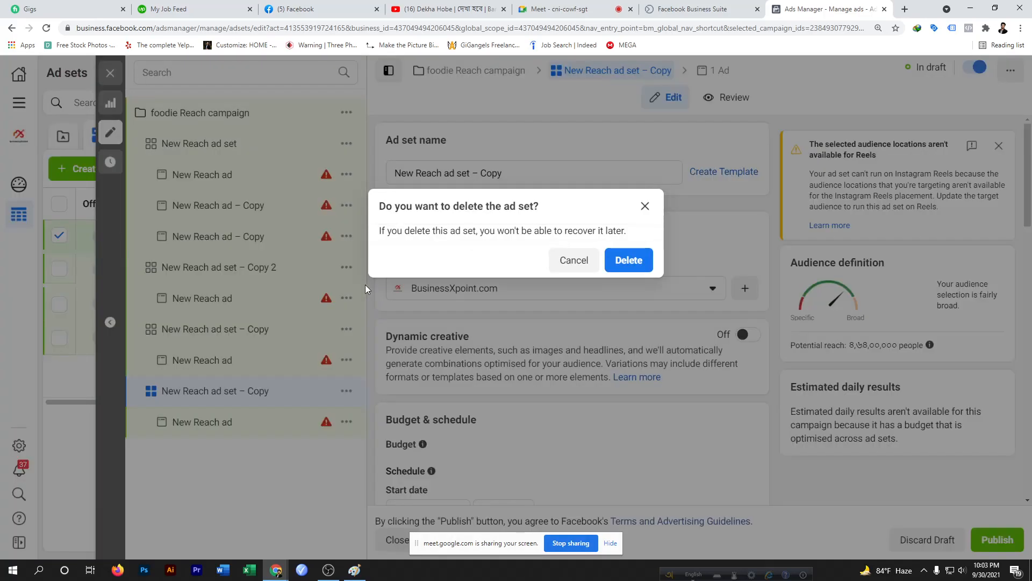
pyautogui.click(629, 260)
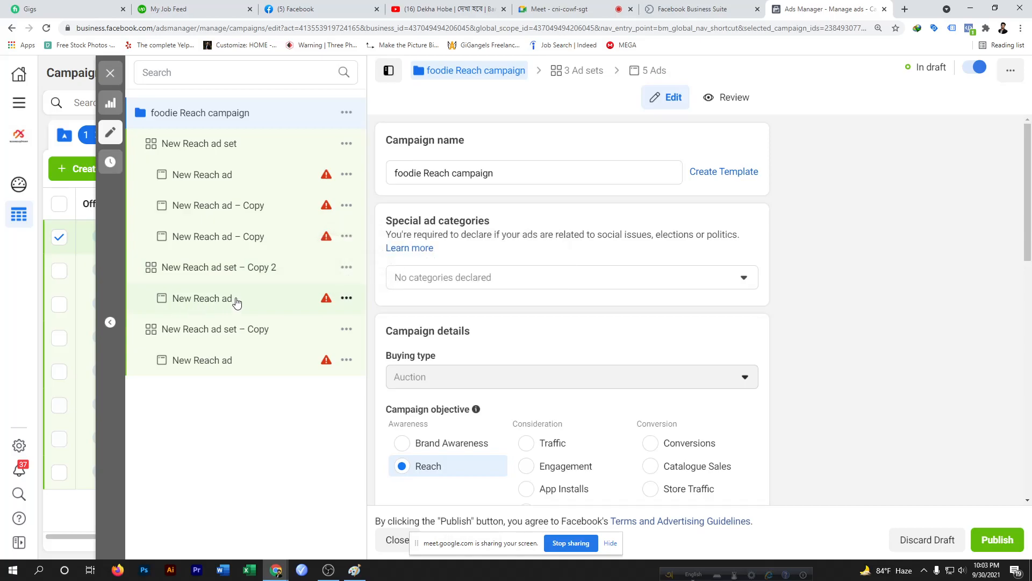
# Quickly duplicate the ad inside New Reach ad set – Copy 2 twice
pyautogui.click(347, 298)
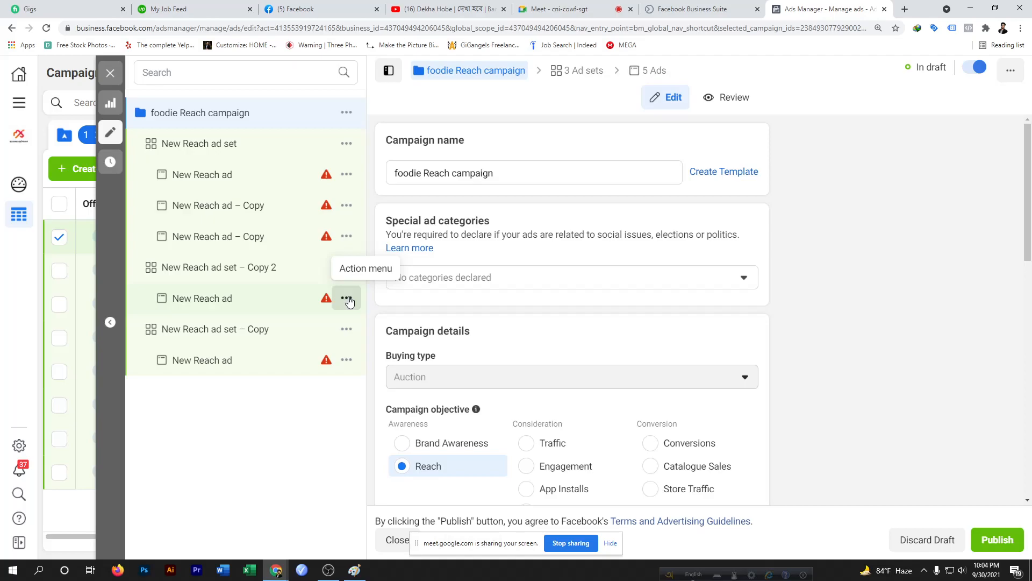
pyautogui.click(370, 344)
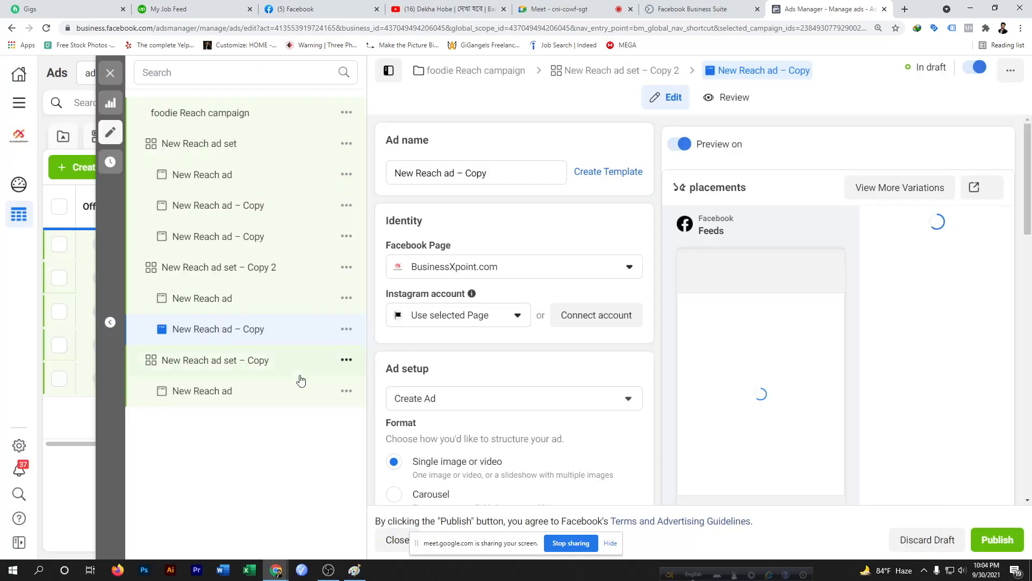
pyautogui.click(346, 330)
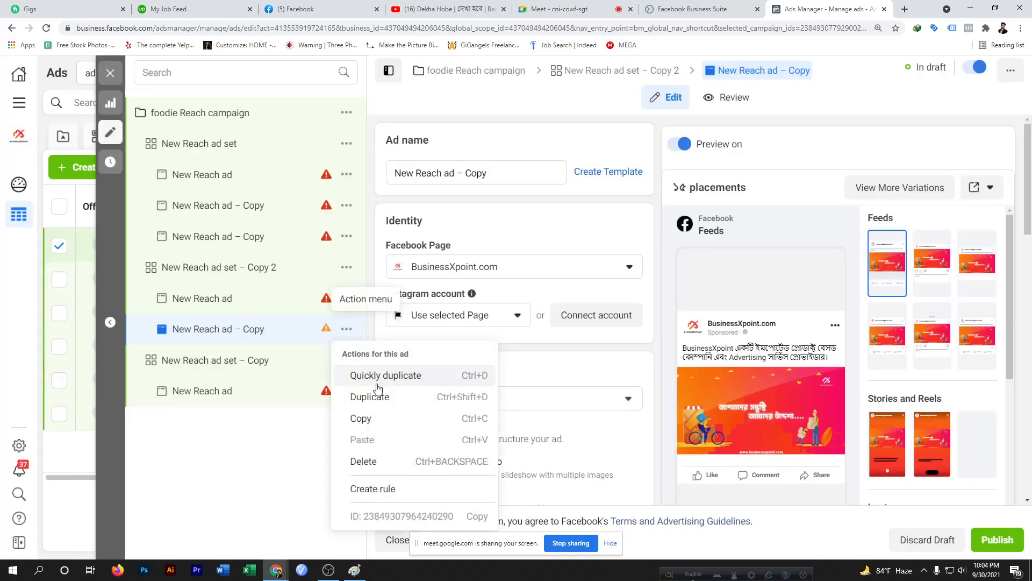
pyautogui.click(377, 374)
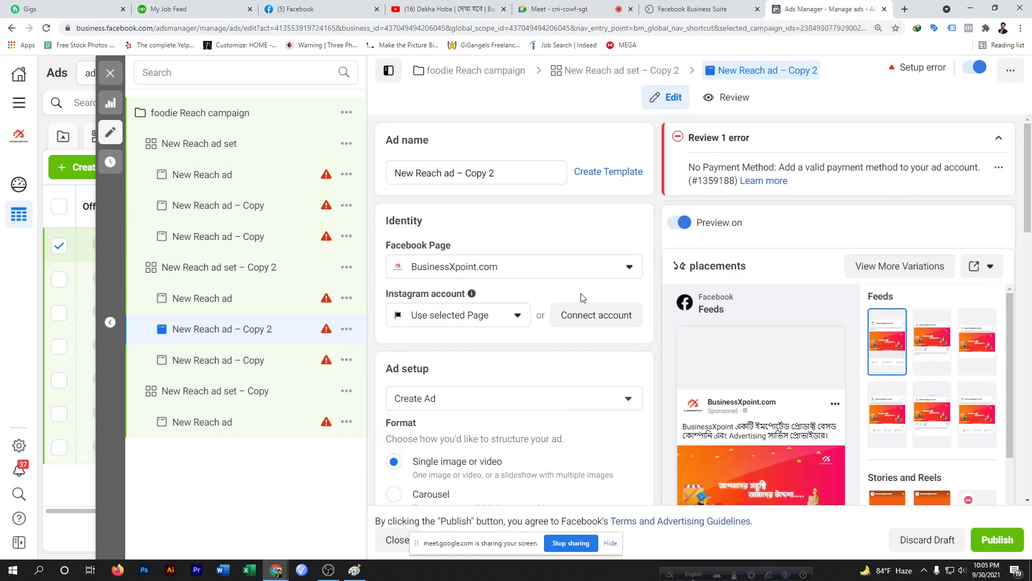
pyautogui.scroll(-6, 582, 297)
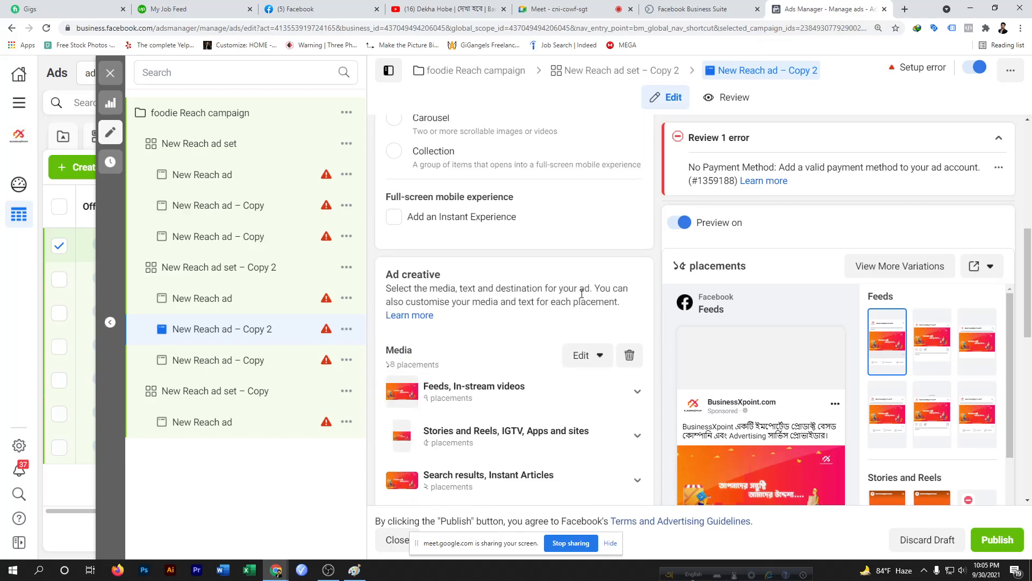
pyautogui.scroll(6, 582, 293)
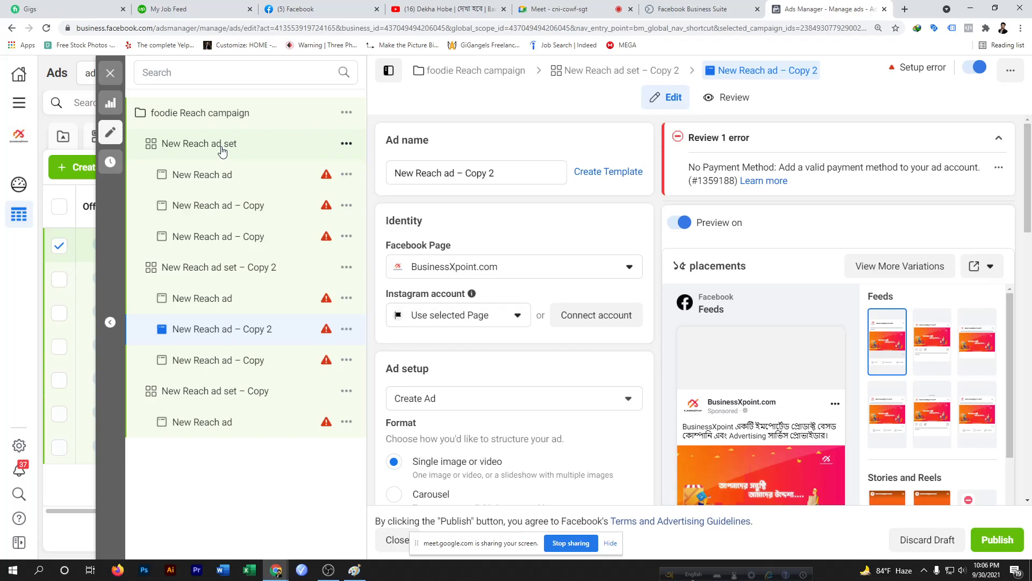
# Open the first ad set and rename it dhaka audience ad set-1|20-40|
pyautogui.click(222, 153)
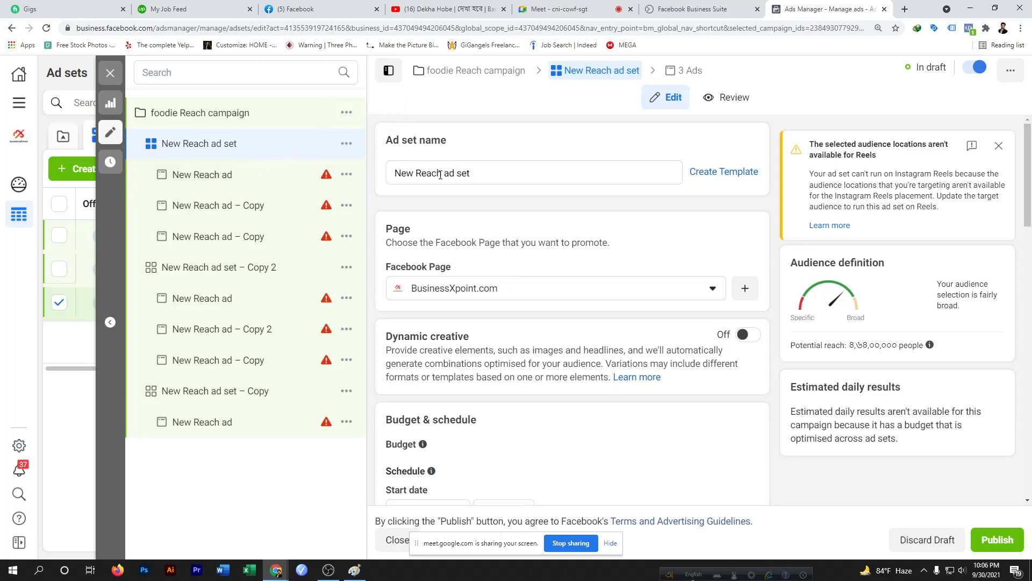
pyautogui.moveTo(412, 173); pyautogui.dragTo(390, 176)
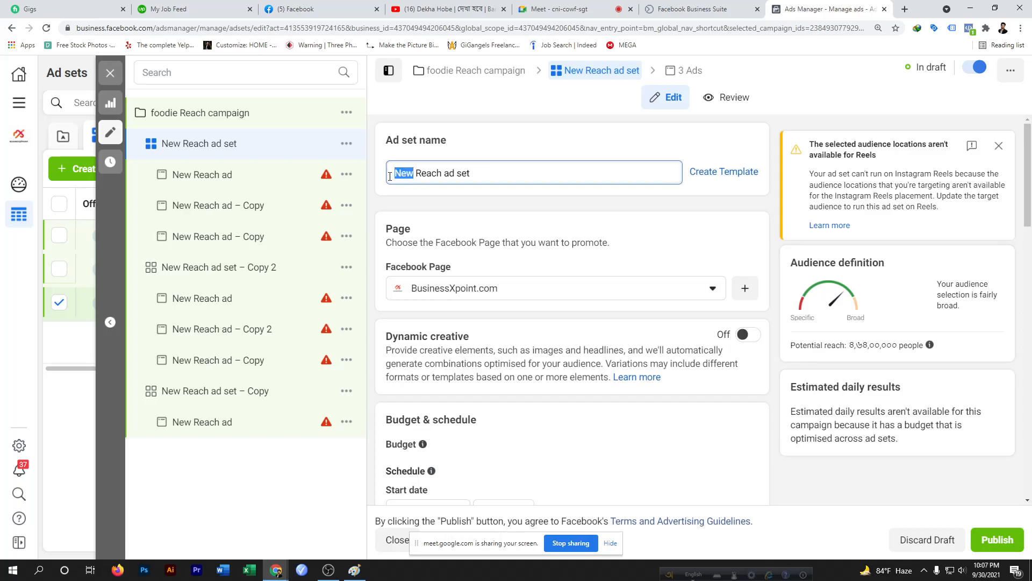
pyautogui.press('BackSpace')
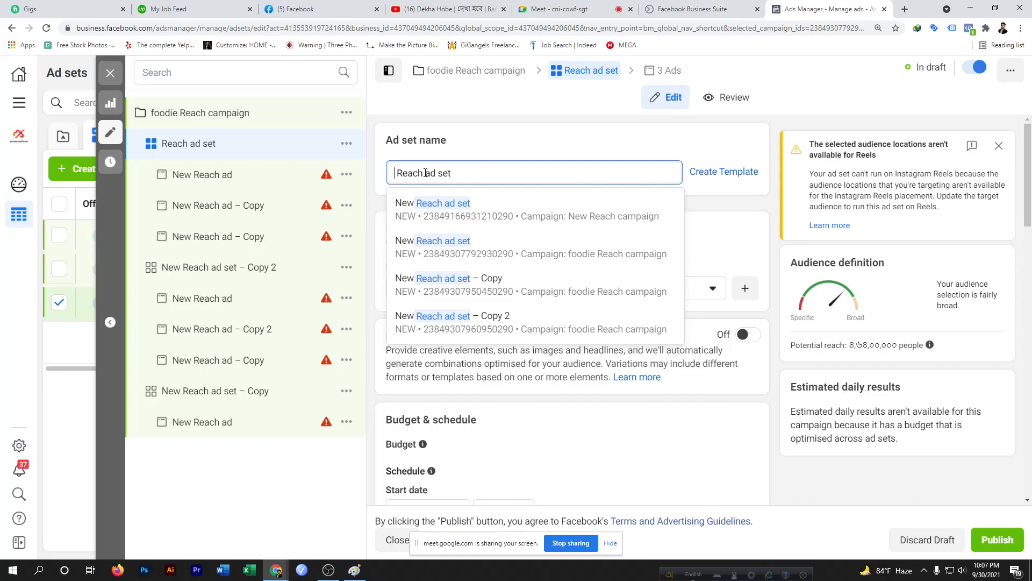
pyautogui.moveTo(424, 172); pyautogui.dragTo(386, 176)
pyautogui.press('BackSpace')
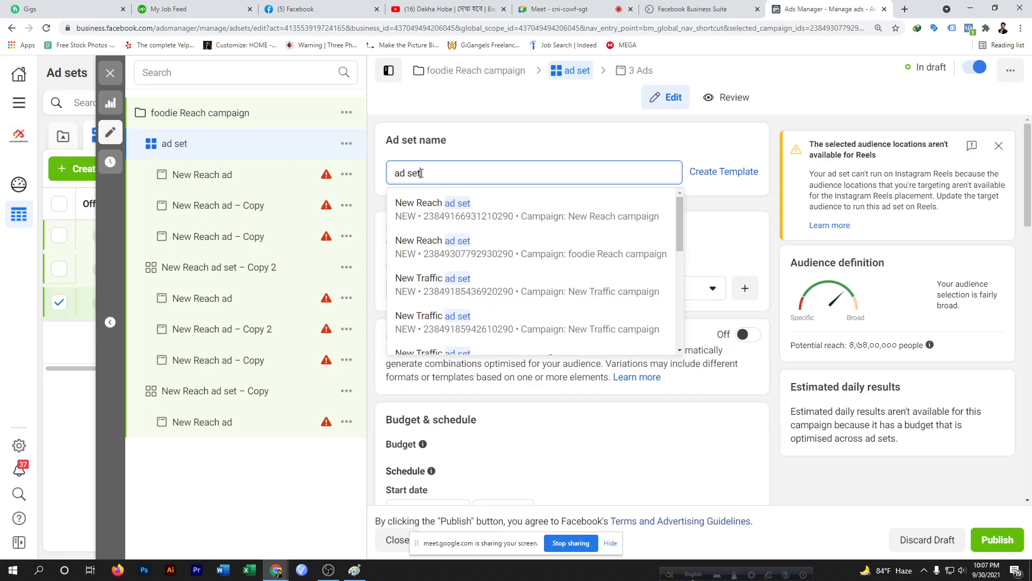
pyautogui.write('_')
pyautogui.press('BackSpace')
pyautogui.write('-1')
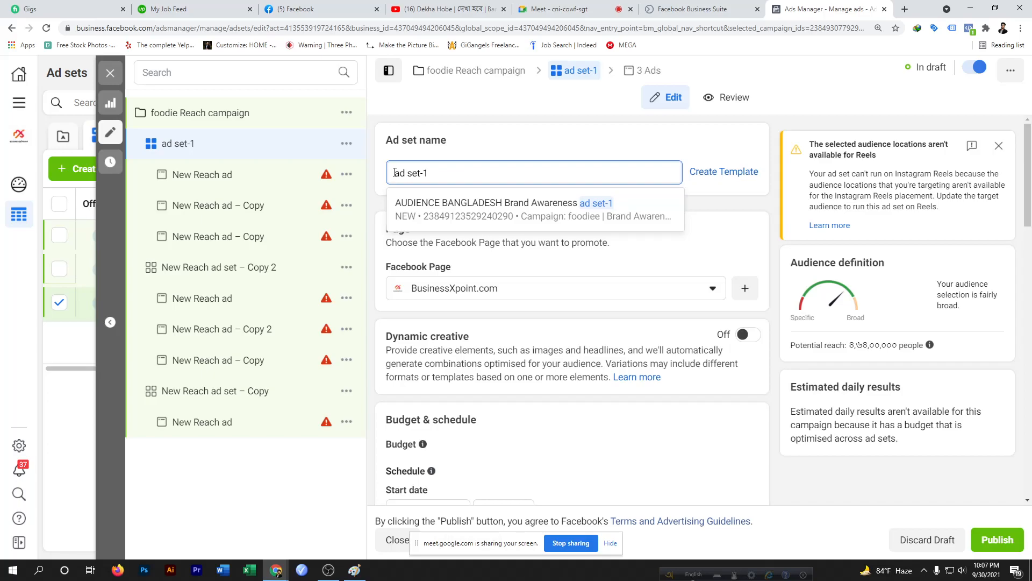
pyautogui.write('Dhaka')
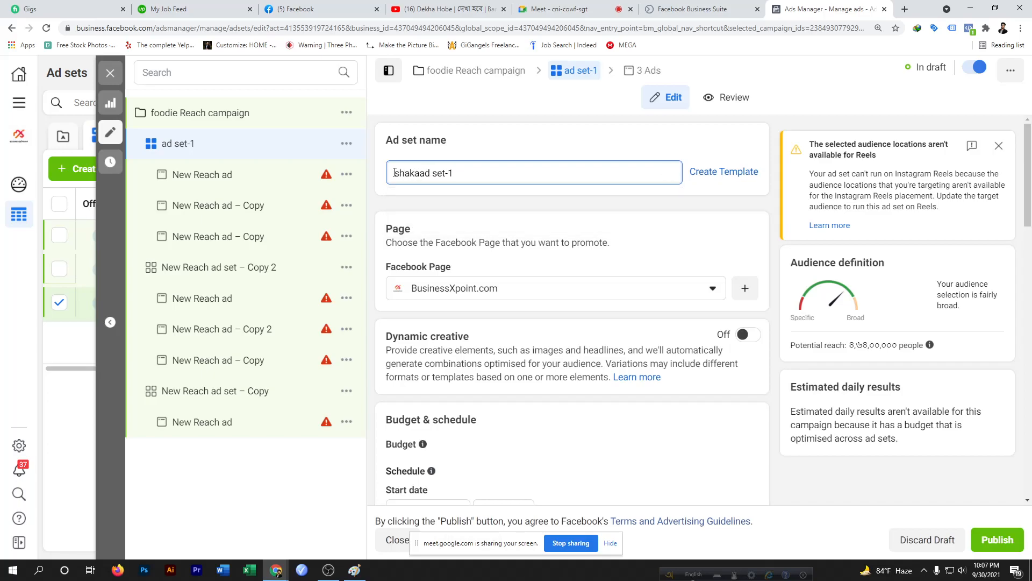
pyautogui.press('BackSpace')
pyautogui.press('BackSpace')
pyautogui.press('BackSpace')
pyautogui.press('BackSpace')
pyautogui.press('BackSpace')
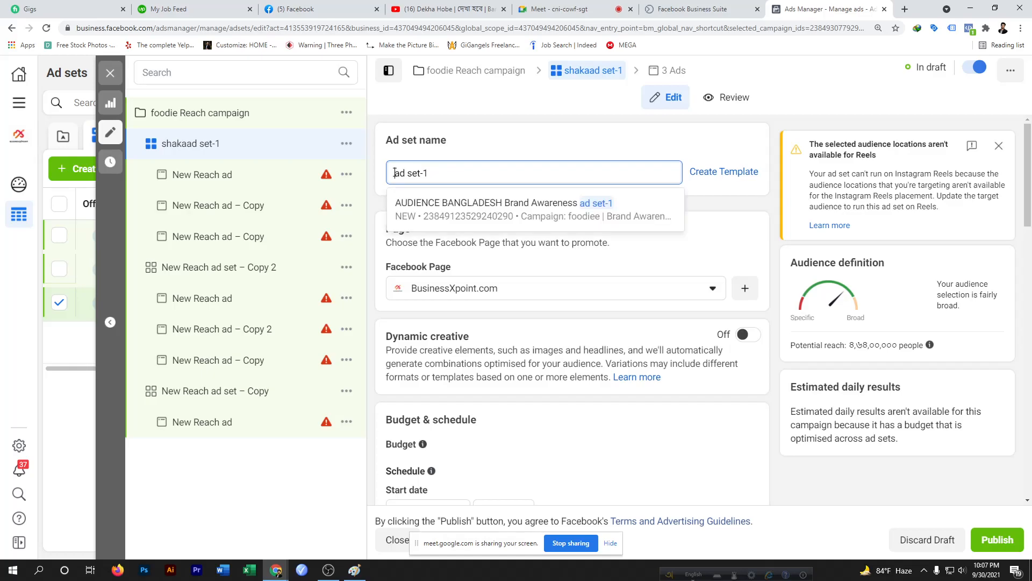
pyautogui.write('Dhaka')
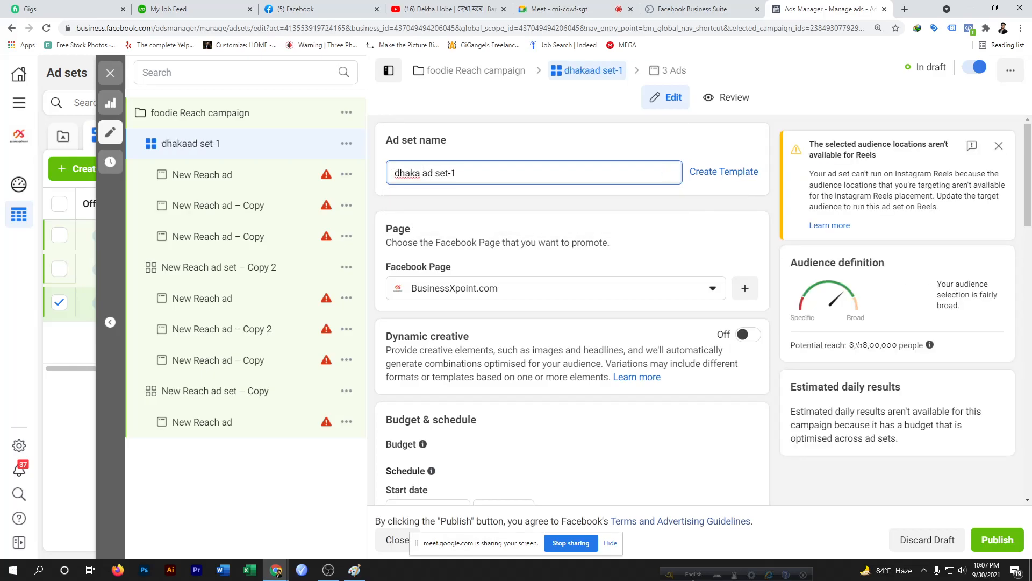
pyautogui.write(' audien')
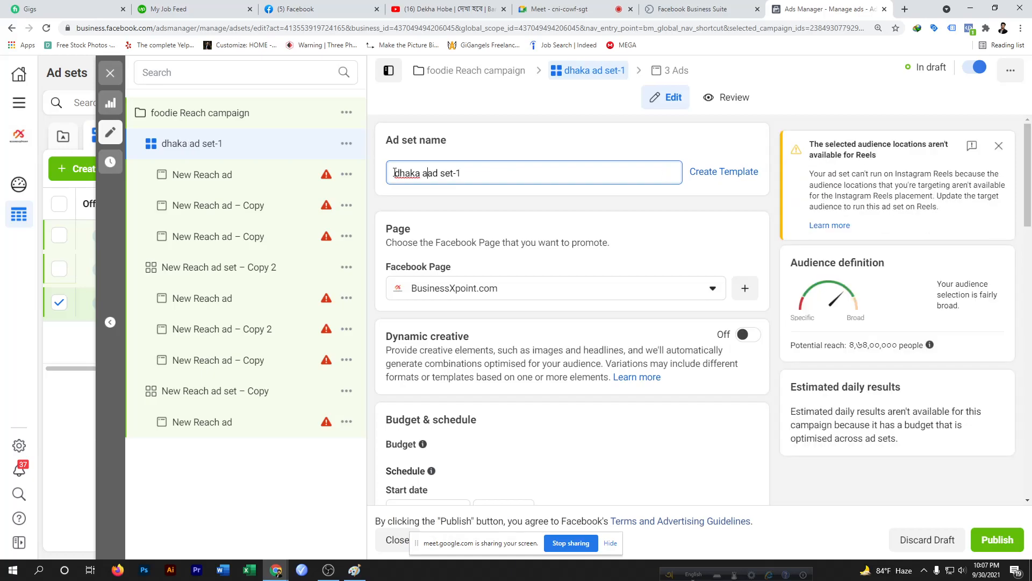
pyautogui.write('ce')
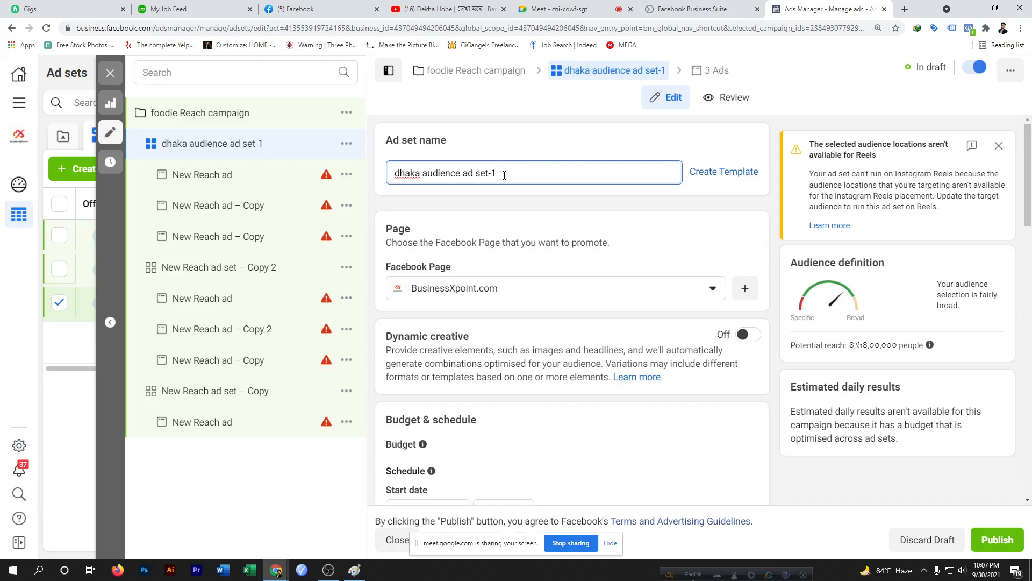
pyautogui.write('set-1|20-40|')
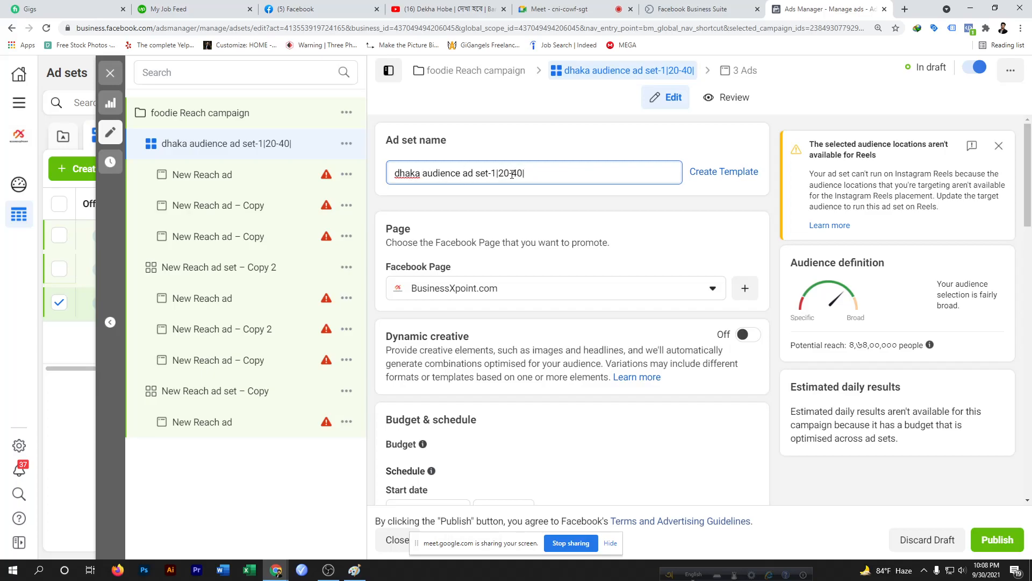
pyautogui.moveTo(528, 174); pyautogui.dragTo(396, 170)
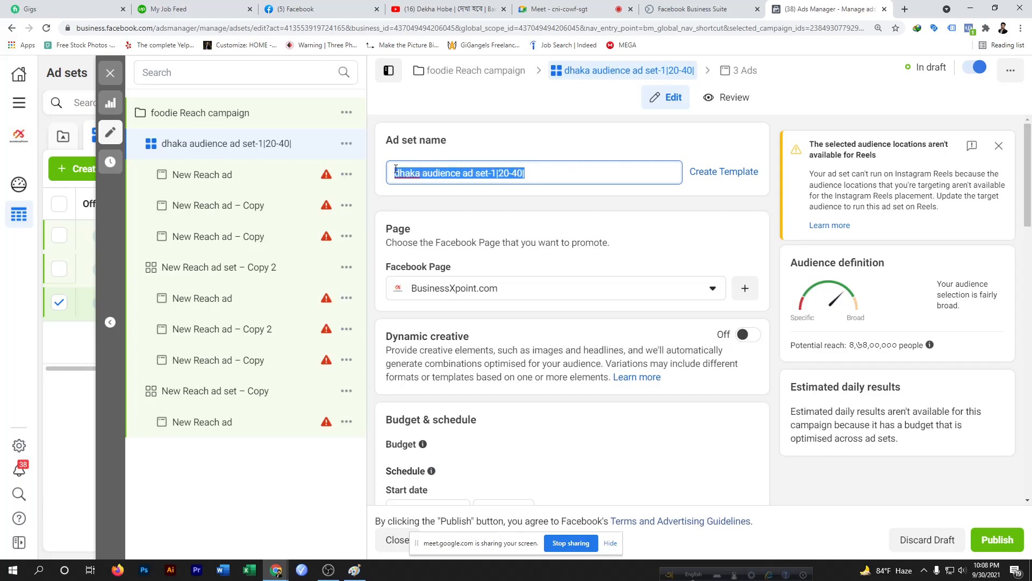
pyautogui.click(464, 199)
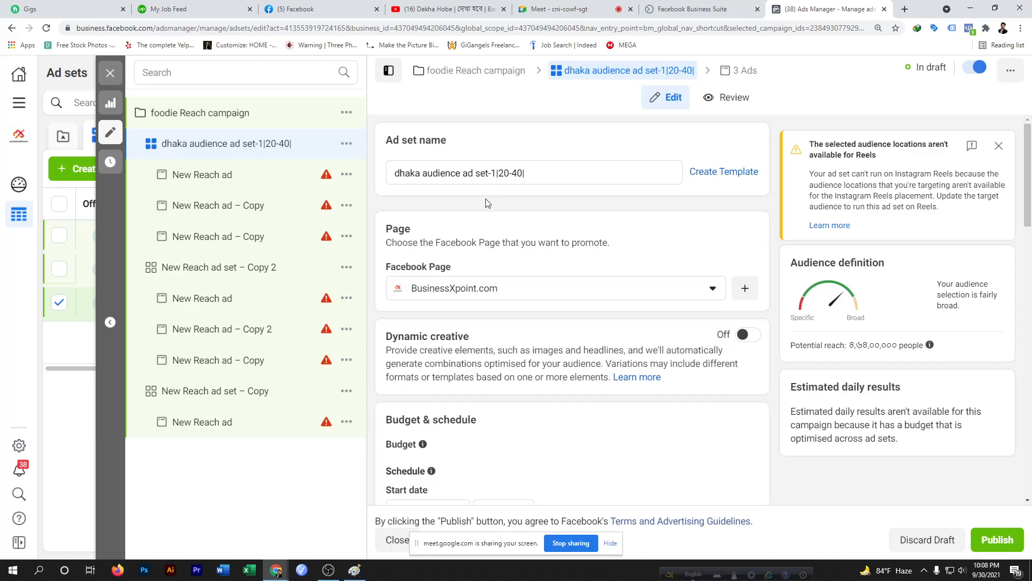
# Try switching the ad set's Facebook Page to Foodie, then switch it back to BusinessXpoint.com
pyautogui.scroll(-1, 486, 202)
pyautogui.scroll(1, 488, 174)
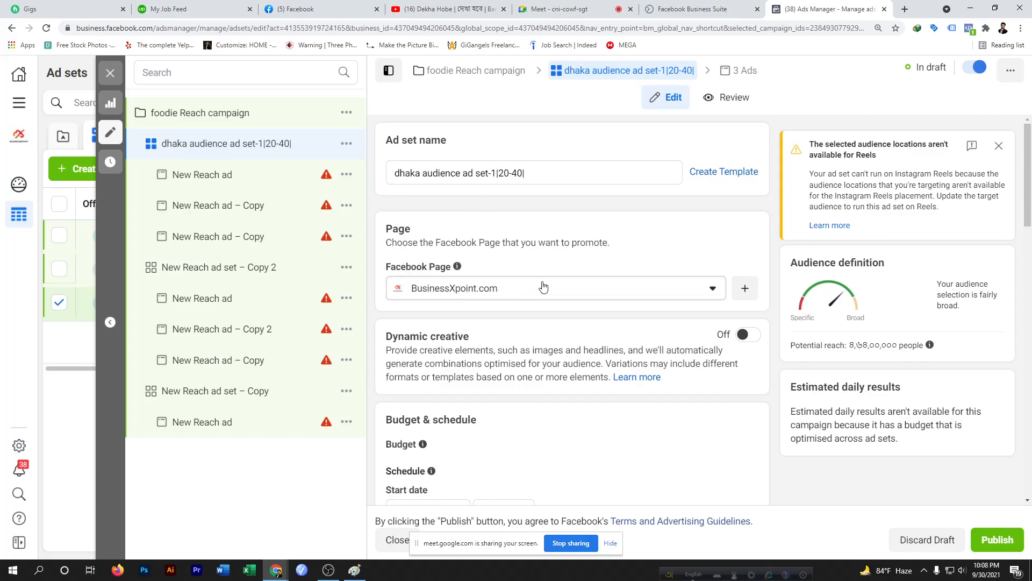
pyautogui.click(713, 290)
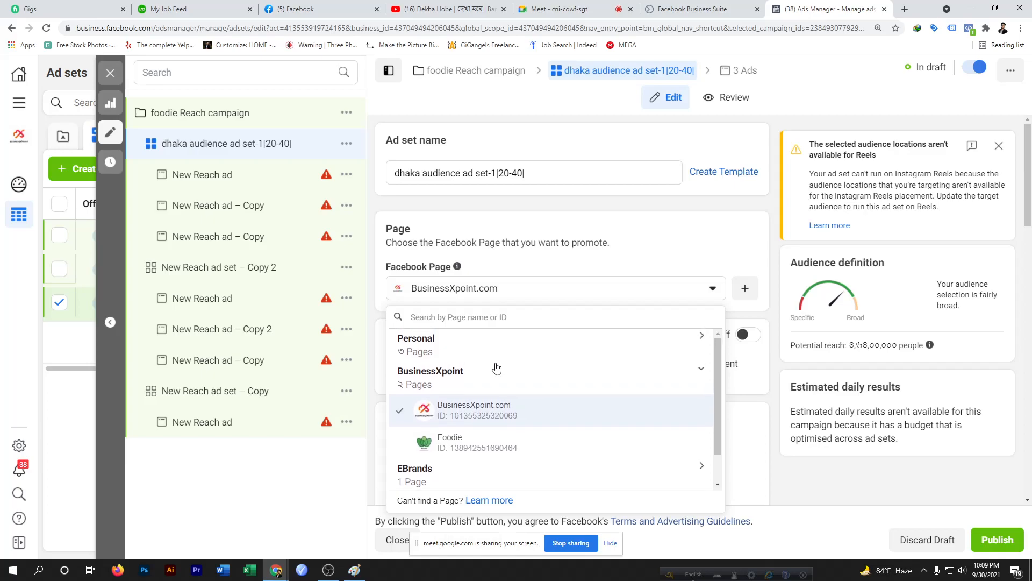
pyautogui.scroll(-1, 496, 367)
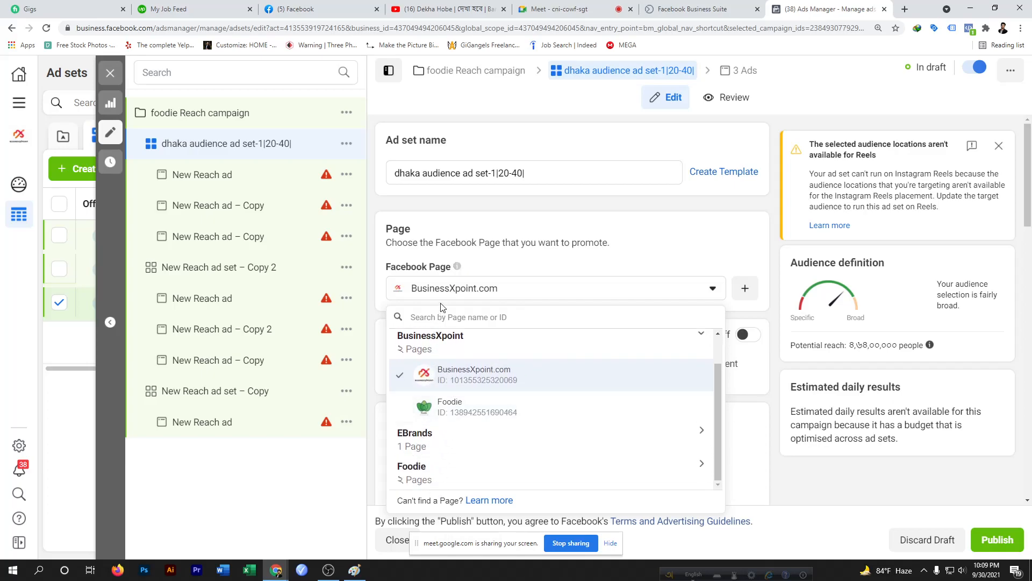
pyautogui.click(452, 409)
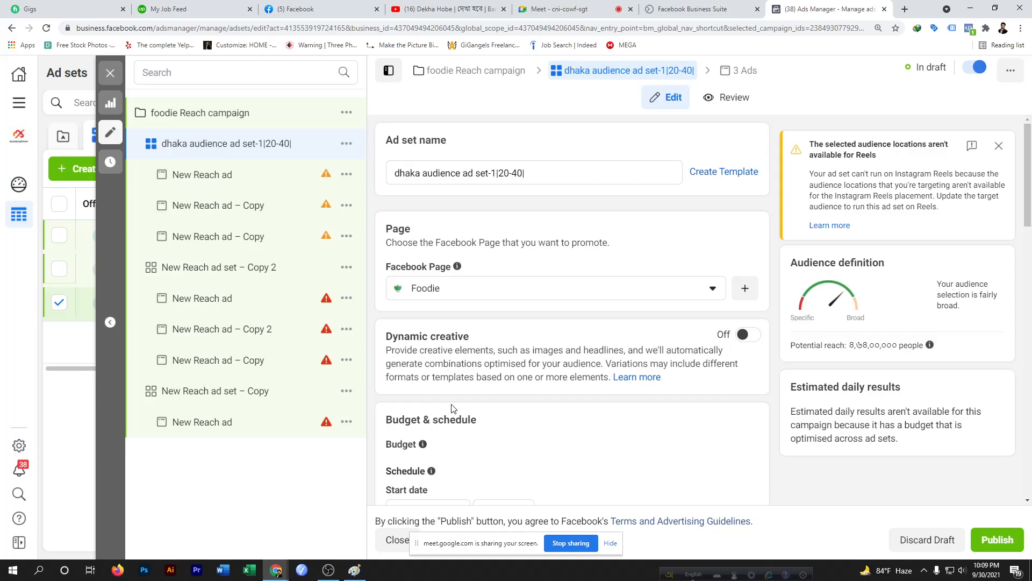
pyautogui.click(713, 289)
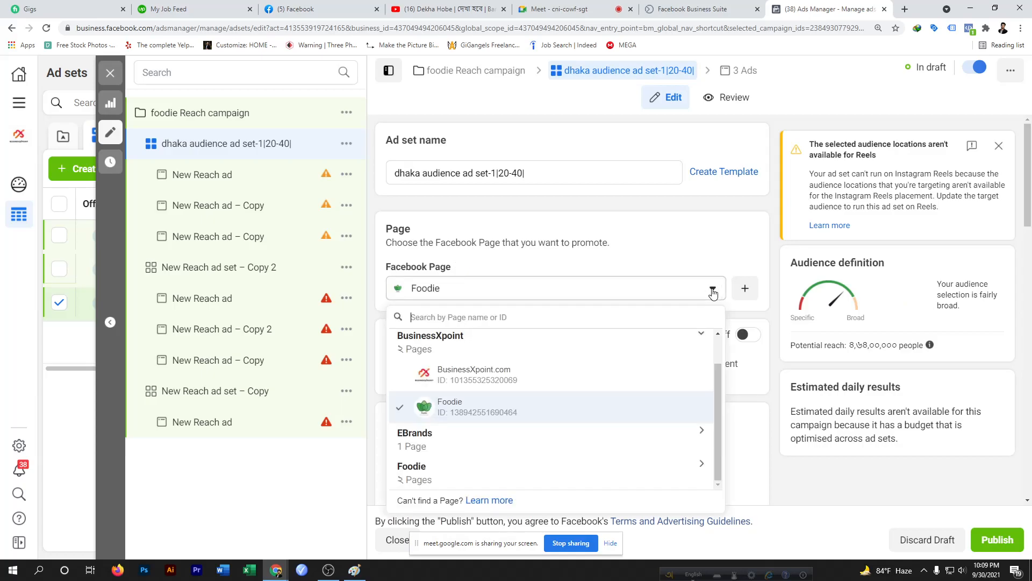
pyautogui.click(489, 380)
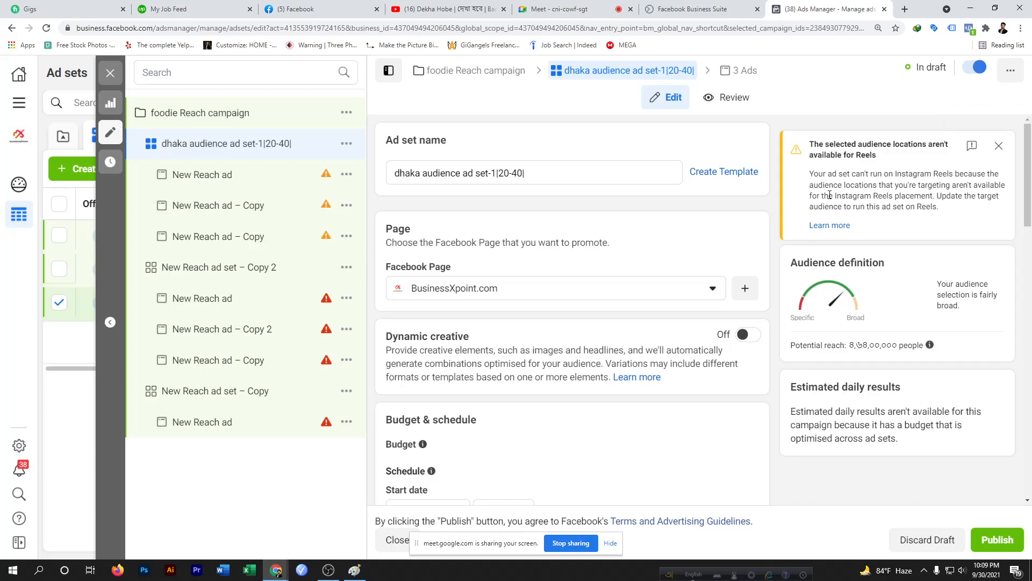
# Dismiss the warning about audience locations not being available for Reels
pyautogui.click(998, 153)
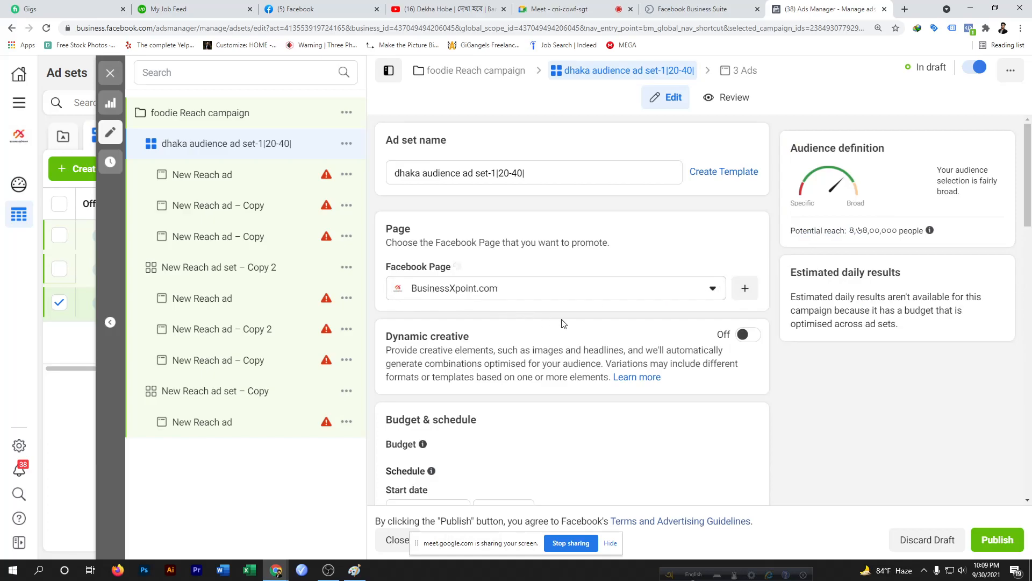
pyautogui.scroll(-4, 637, 329)
pyautogui.scroll(3, 388, 296)
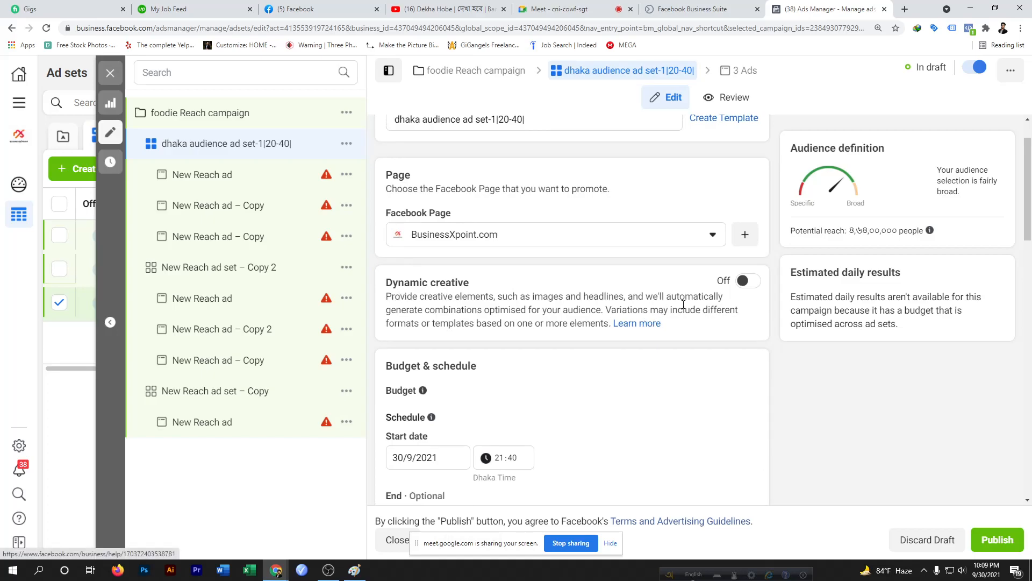
# Try turning on Dynamic creative for the ad set, cancelling the too-many-ads dialog both times
pyautogui.click(742, 280)
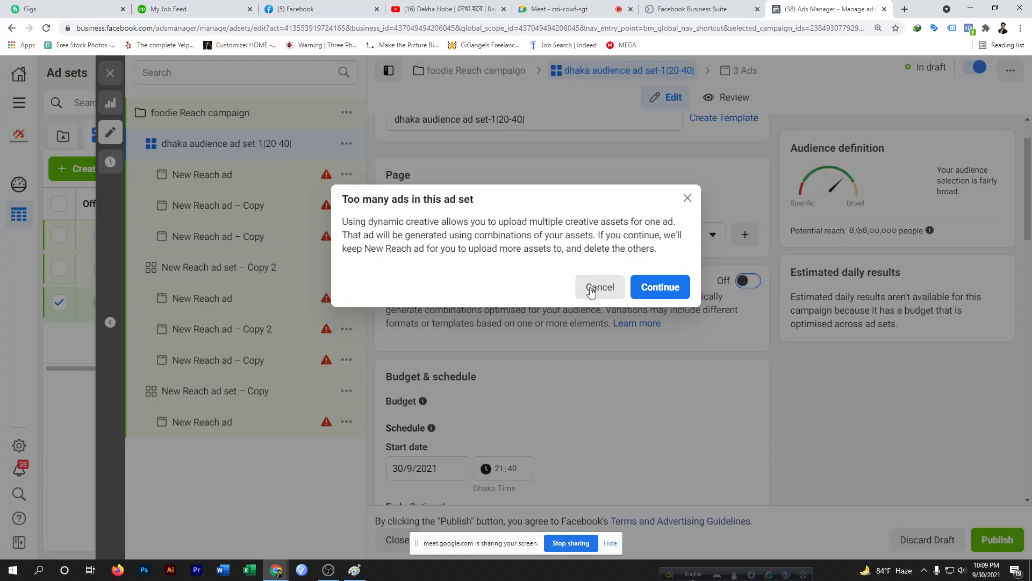
pyautogui.click(687, 199)
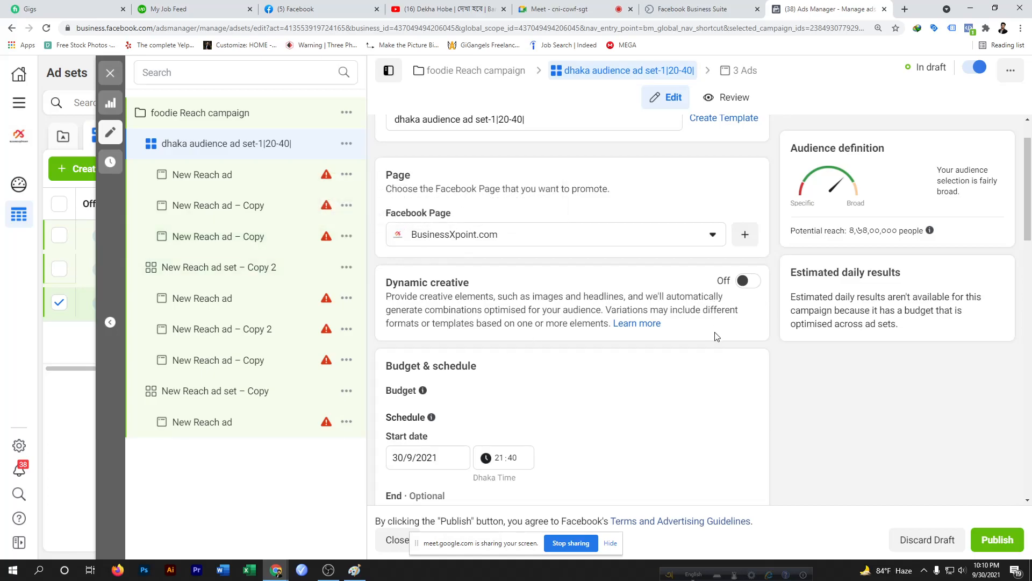
pyautogui.click(749, 282)
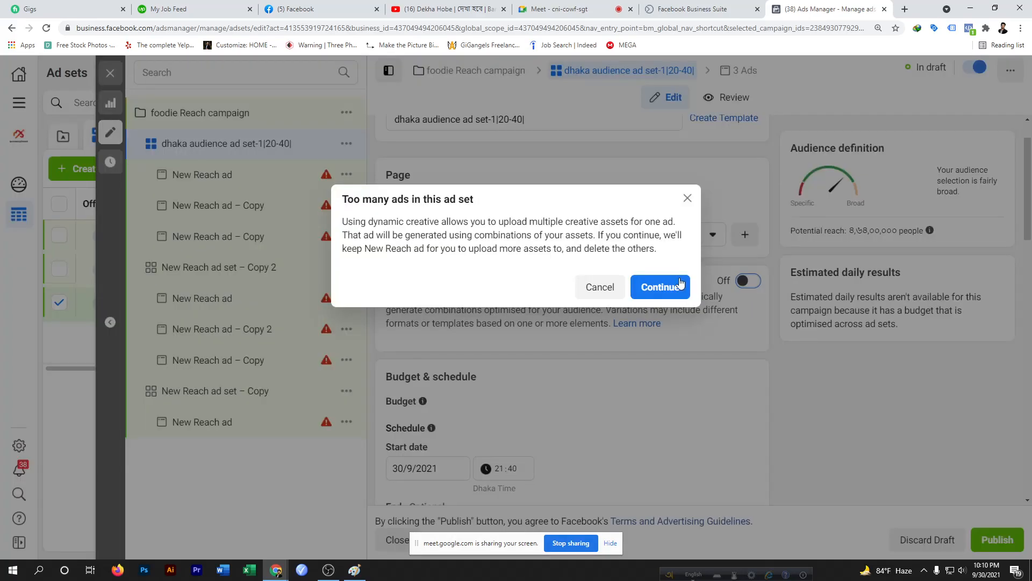
pyautogui.click(615, 285)
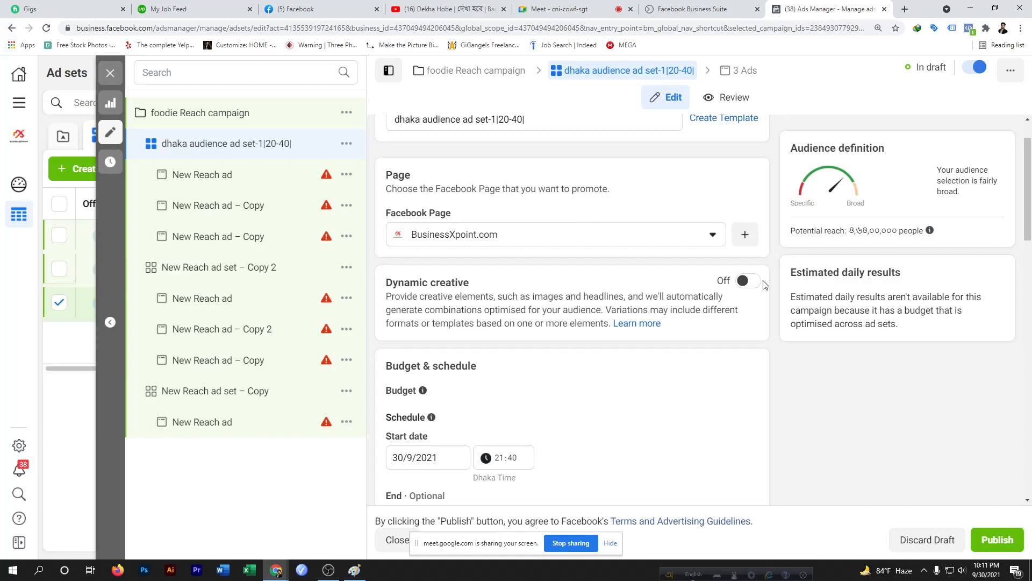
# Review the ad set's schedule start date, audience, placements and optimisation and delivery settings
pyautogui.scroll(-2, 765, 285)
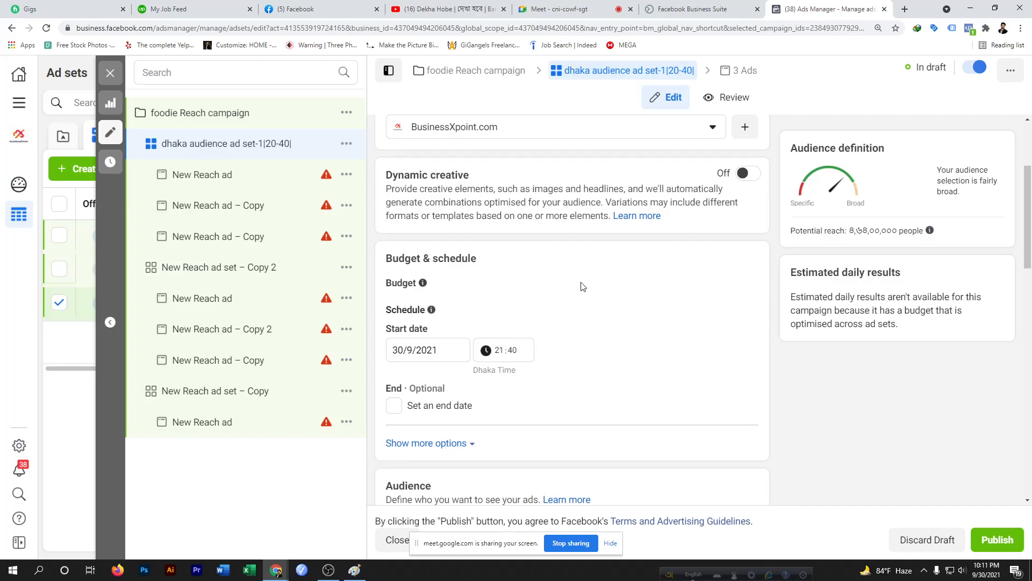
pyautogui.scroll(-2, 432, 344)
pyautogui.scroll(2, 447, 342)
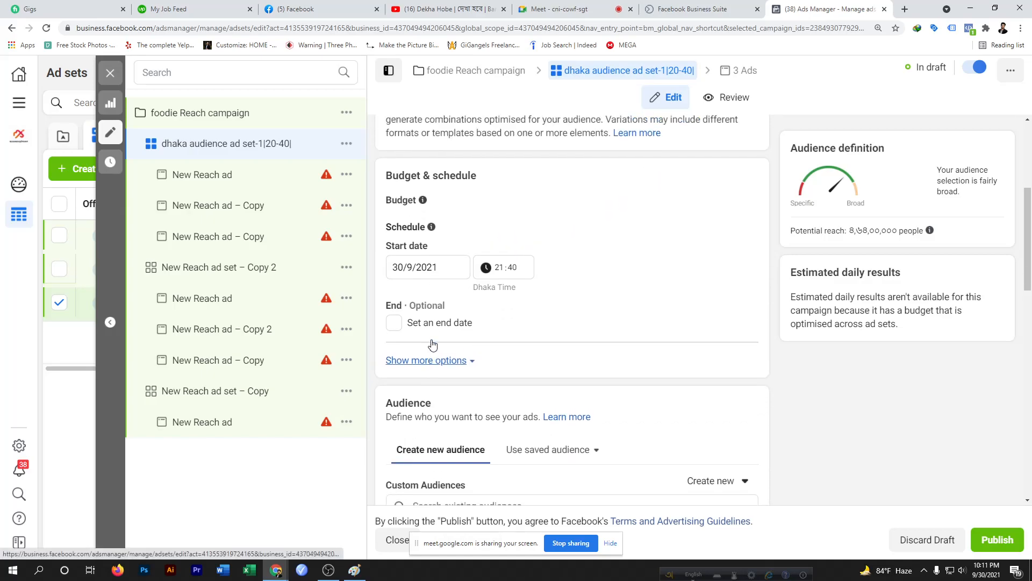
pyautogui.scroll(-1, 422, 290)
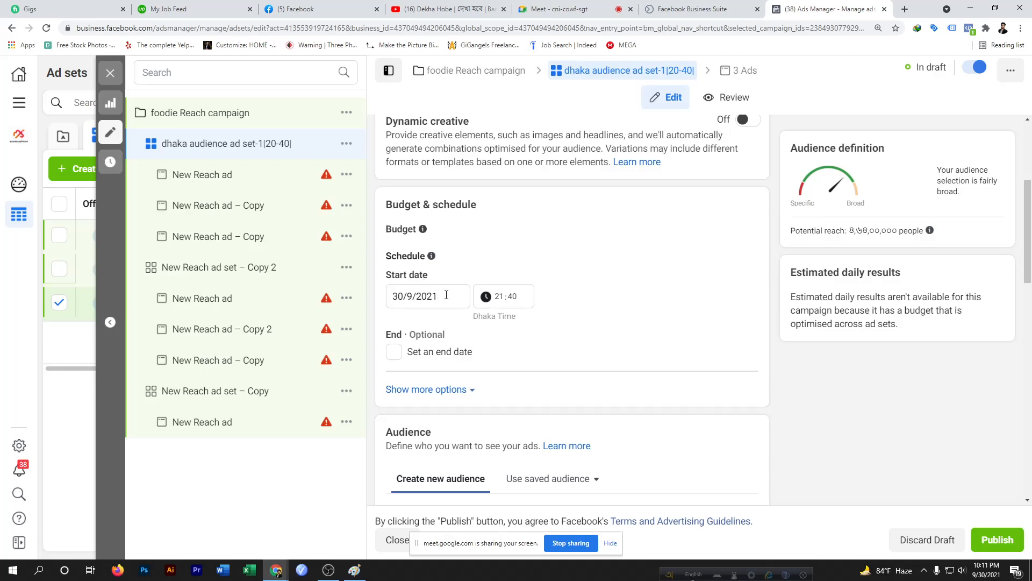
pyautogui.click(447, 295)
pyautogui.click(453, 295)
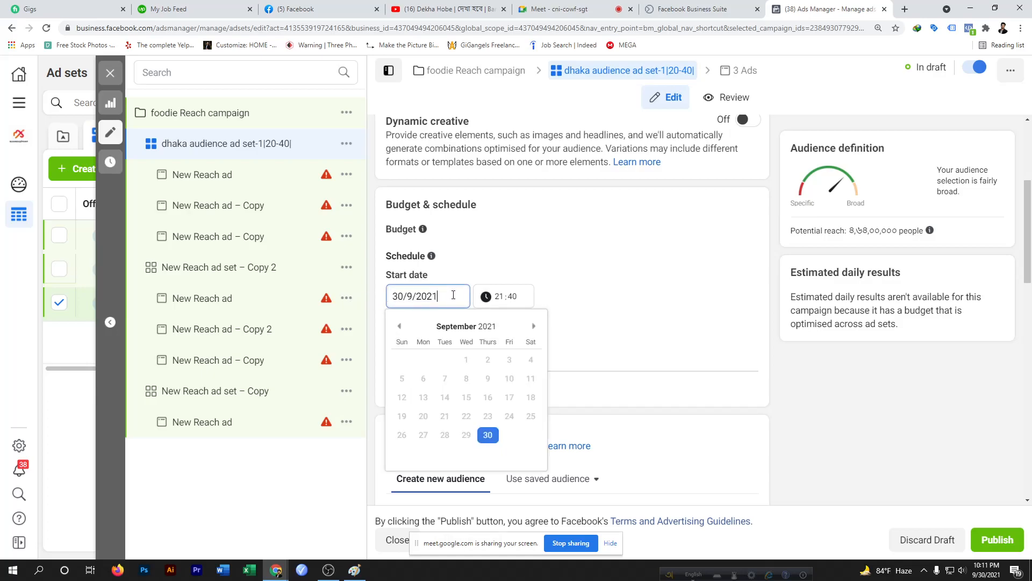
pyautogui.click(580, 296)
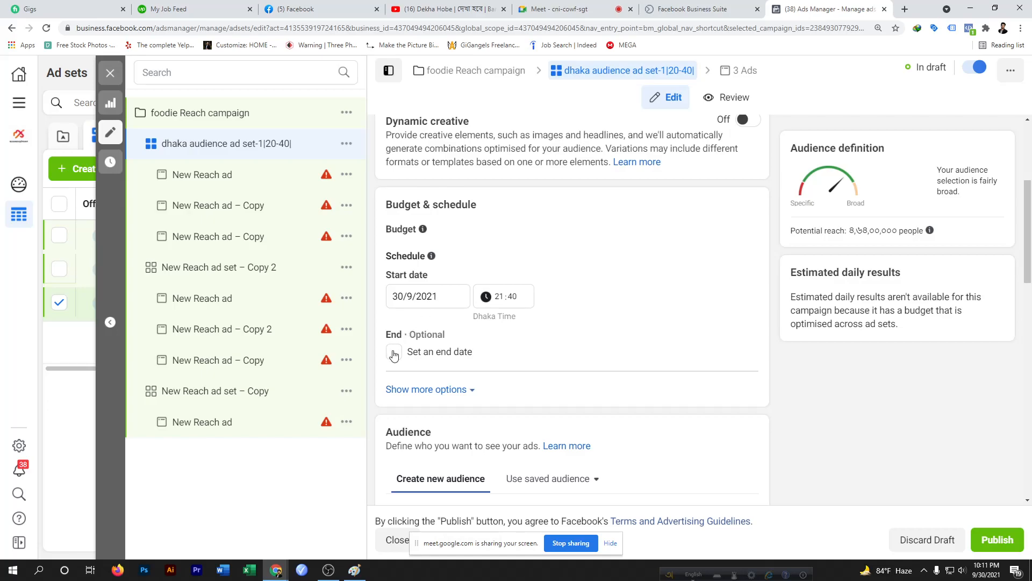
pyautogui.scroll(3, 395, 356)
pyautogui.scroll(-4, 395, 355)
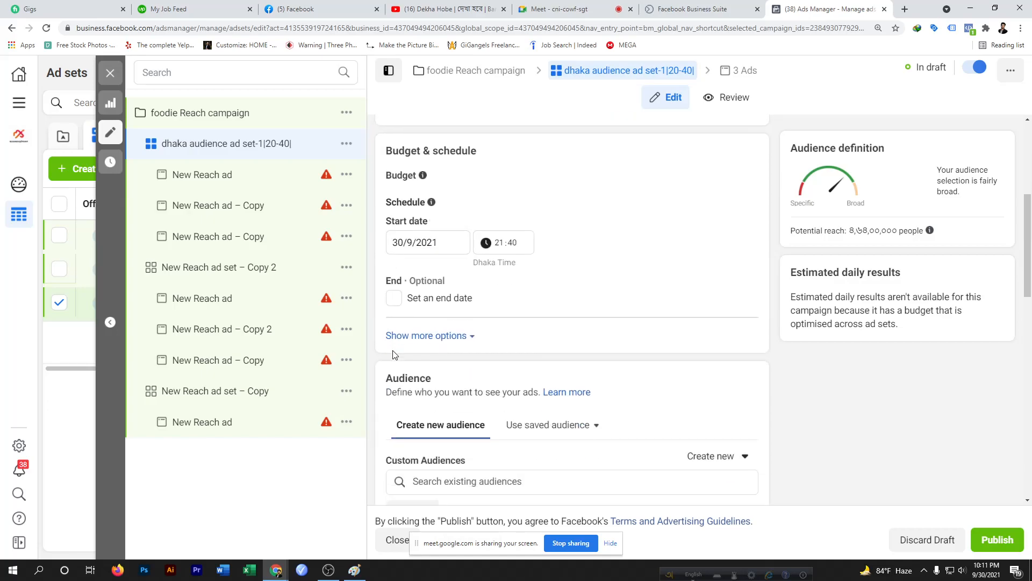
pyautogui.scroll(-6, 395, 299)
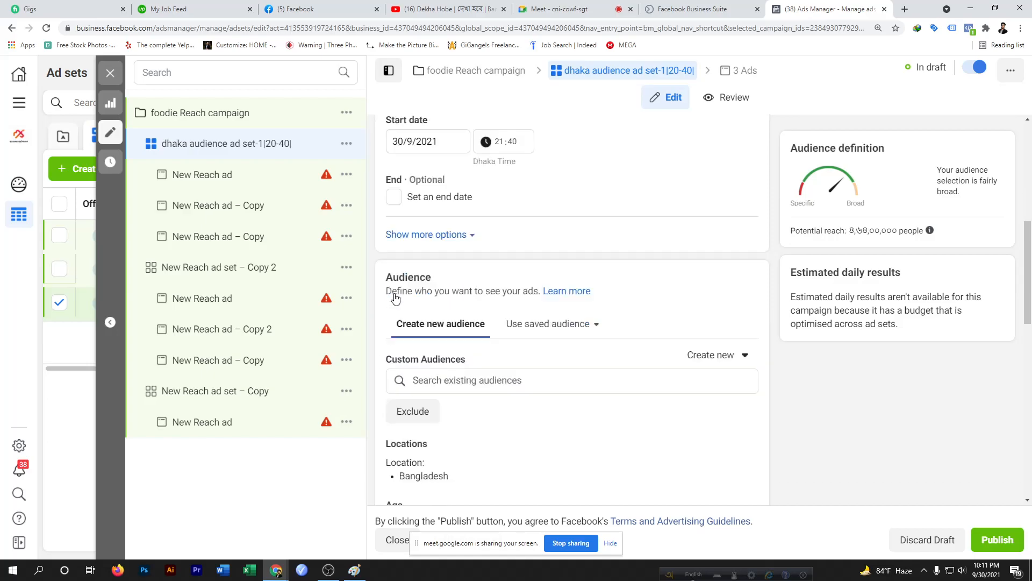
pyautogui.scroll(-8, 501, 326)
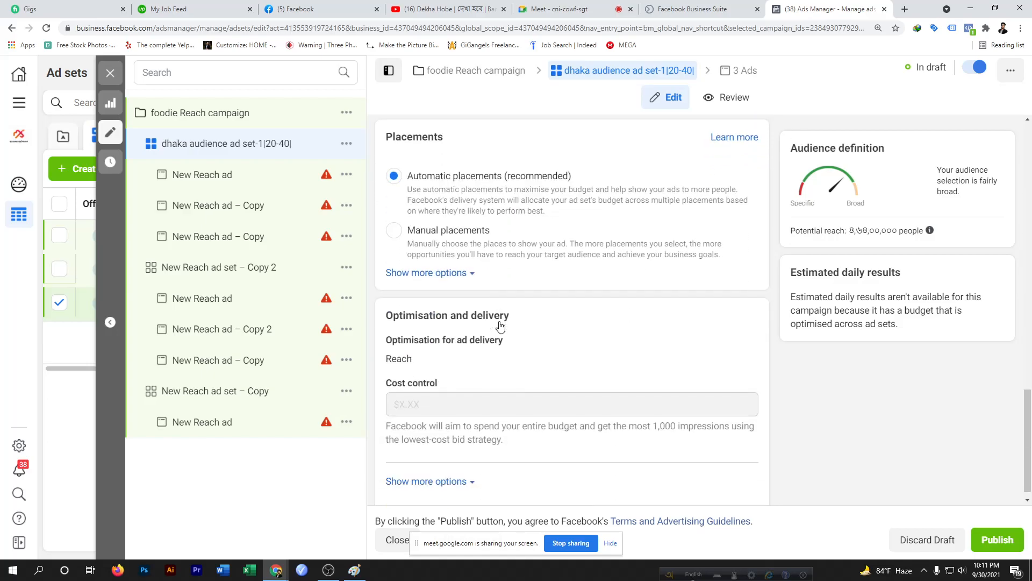
pyautogui.scroll(15, 500, 326)
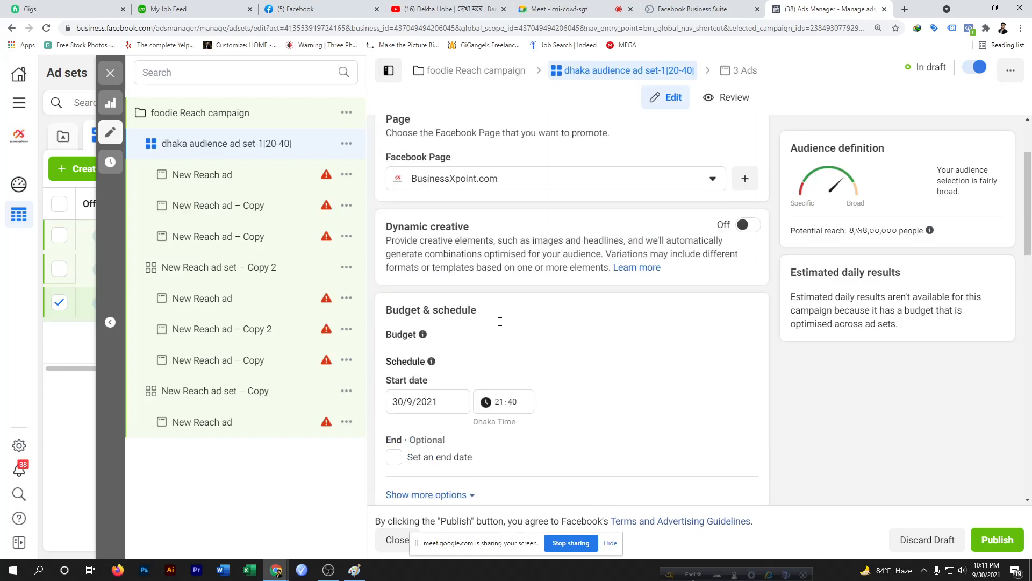
pyautogui.scroll(-3, 500, 321)
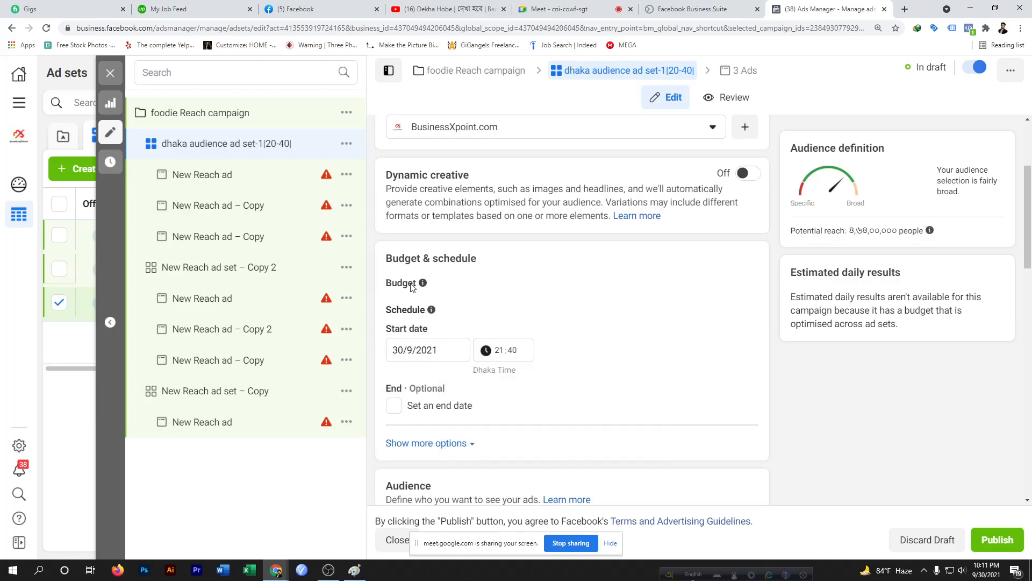
# Scroll back through the ad set's name, page, audience and placement settings once more
pyautogui.scroll(3, 489, 289)
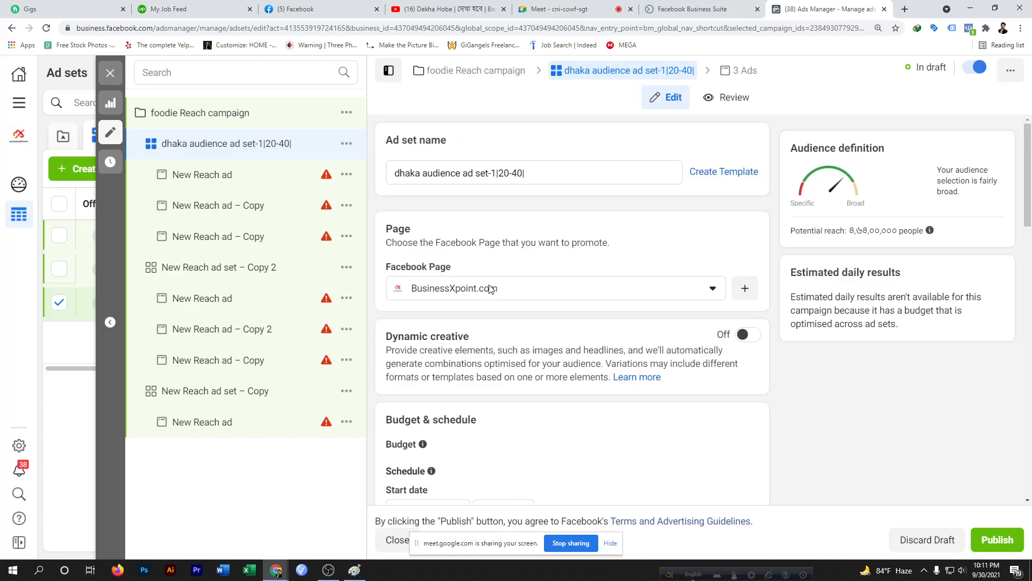
pyautogui.scroll(-8, 534, 321)
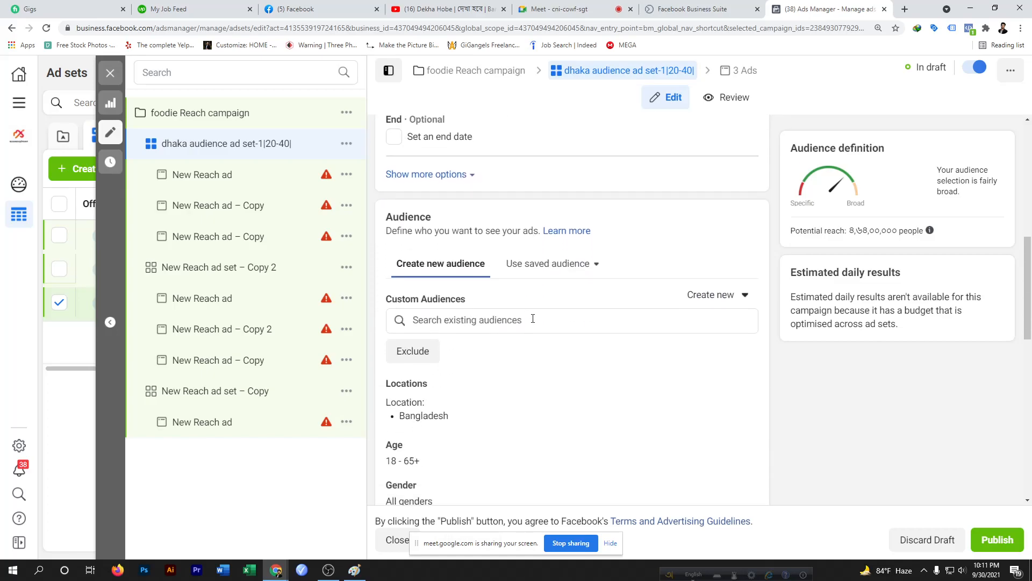
pyautogui.scroll(-10, 533, 319)
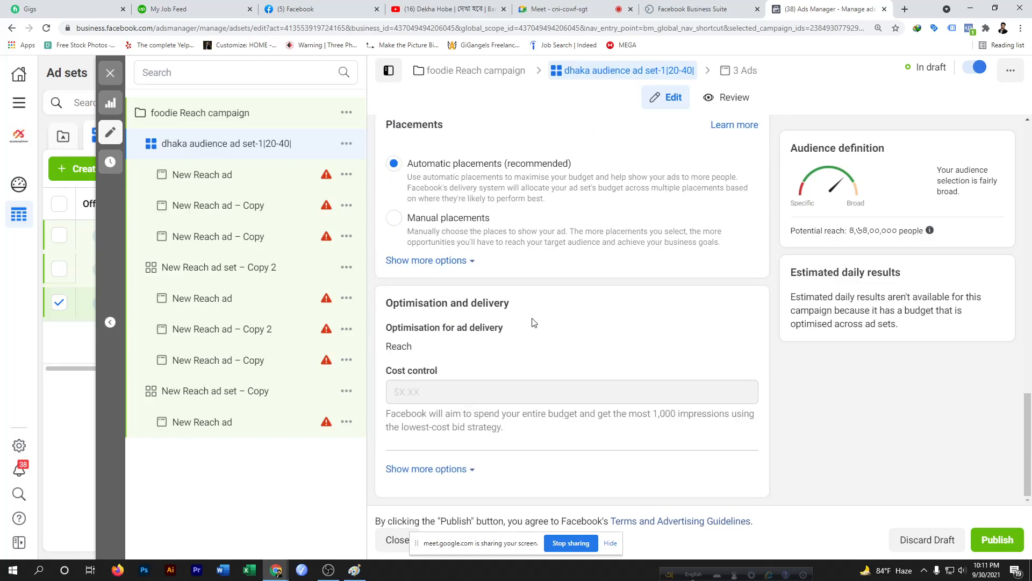
pyautogui.scroll(5, 534, 322)
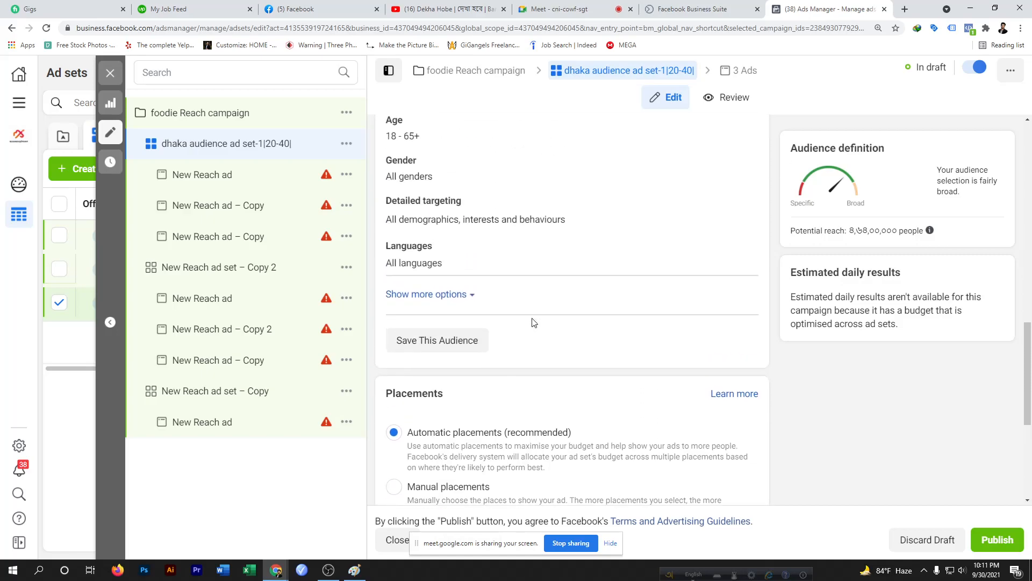
pyautogui.scroll(5, 534, 322)
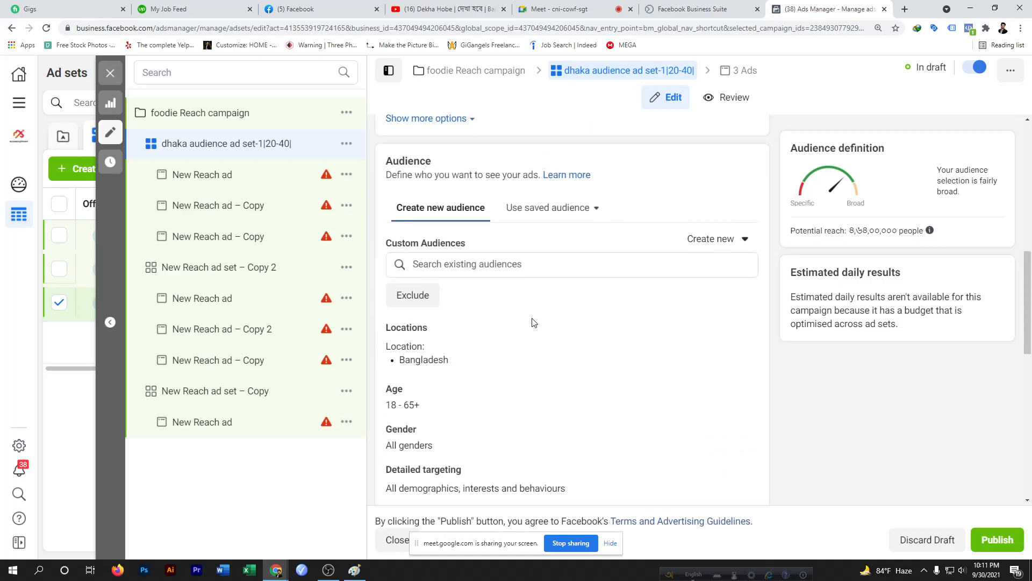
pyautogui.scroll(5, 534, 322)
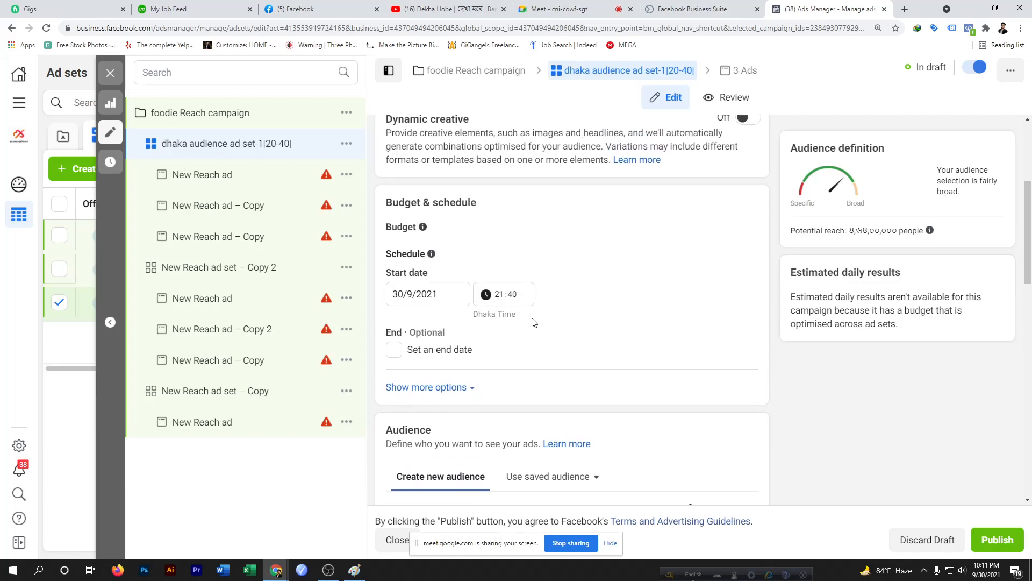
pyautogui.scroll(4, 534, 323)
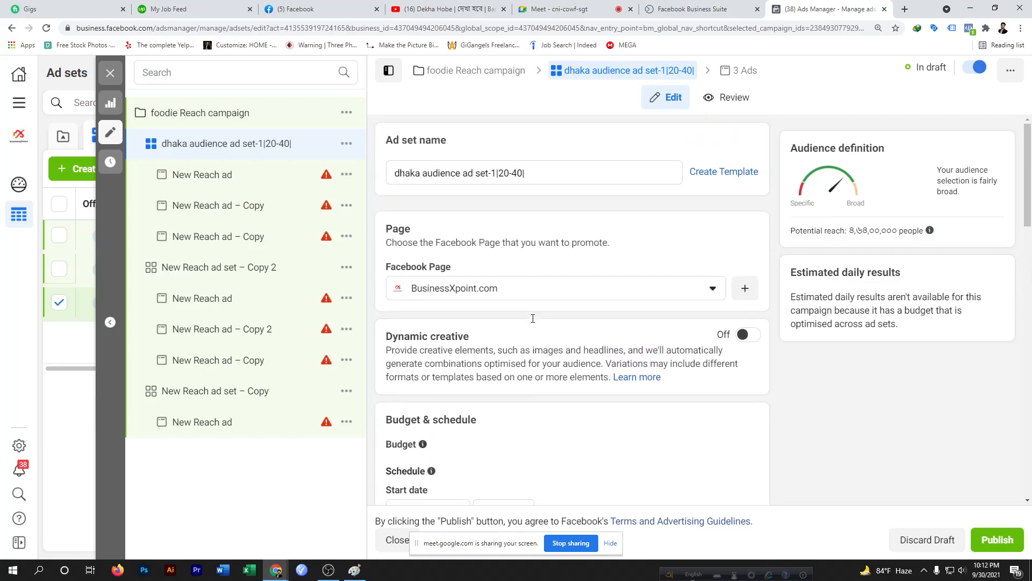
# Open the foodie Reach campaign's settings and switch Campaign budget optimisation off and back on
pyautogui.click(212, 119)
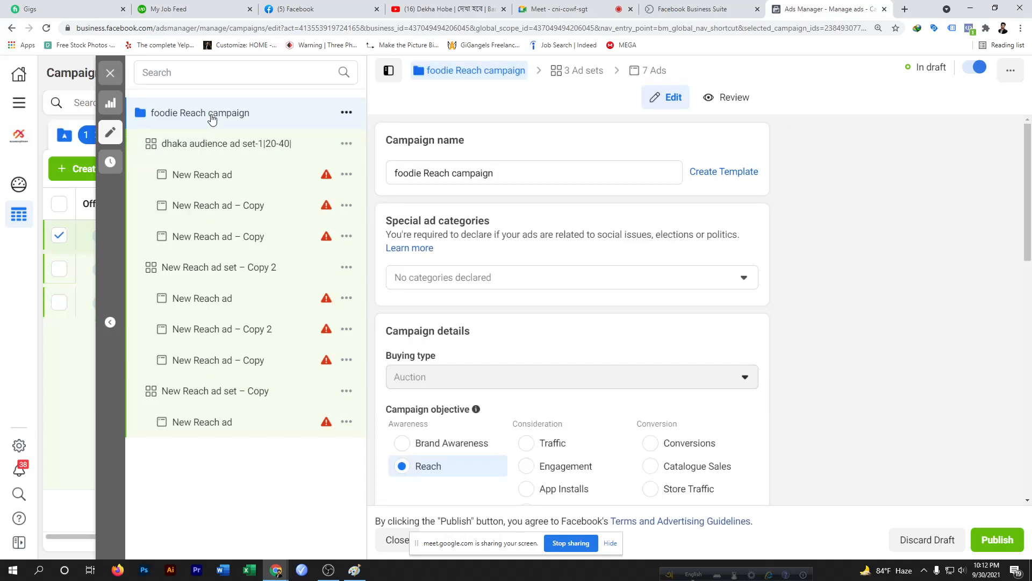
pyautogui.scroll(-6, 554, 360)
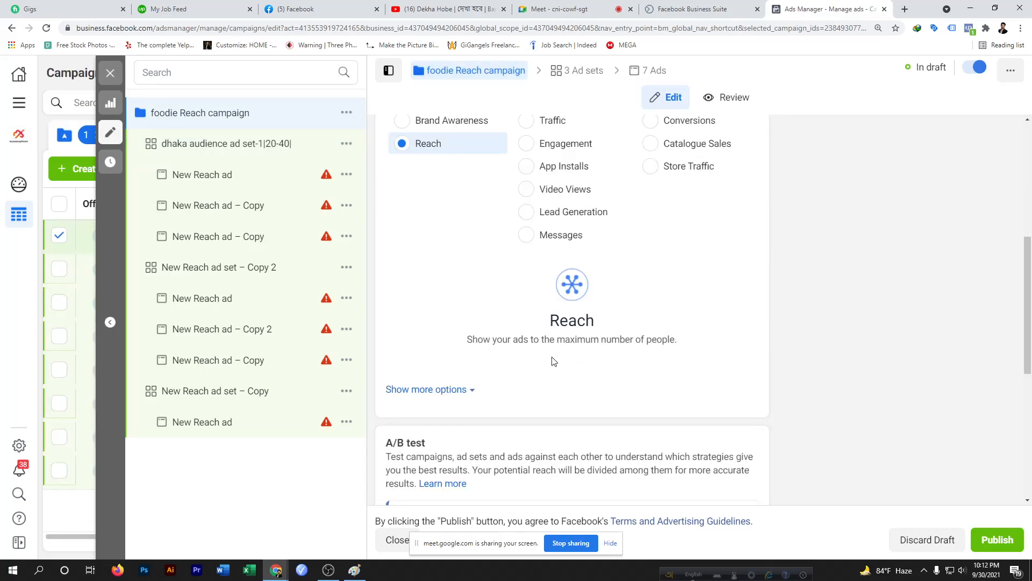
pyautogui.scroll(-6, 554, 360)
pyautogui.scroll(-1, 554, 361)
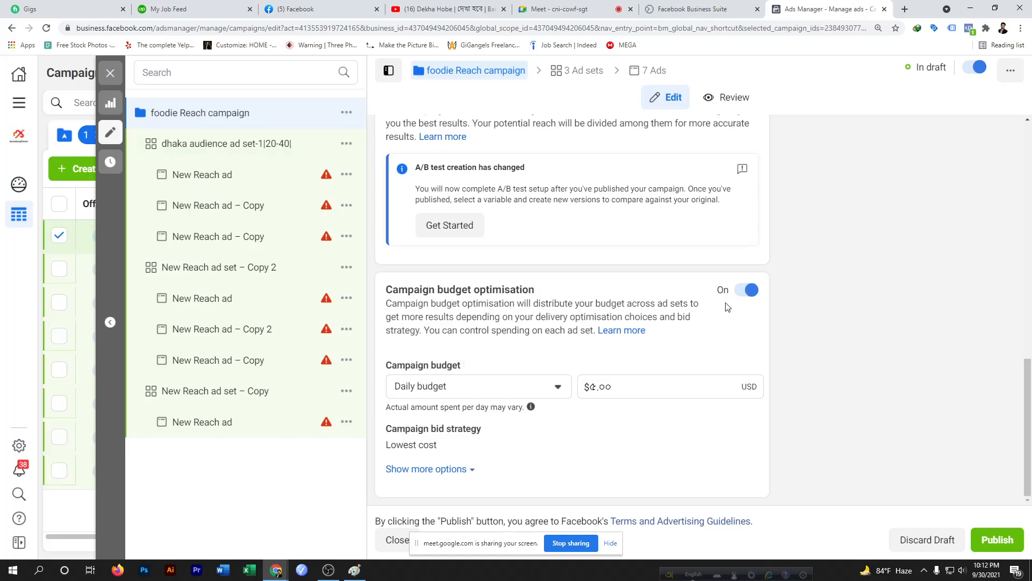
pyautogui.click(748, 293)
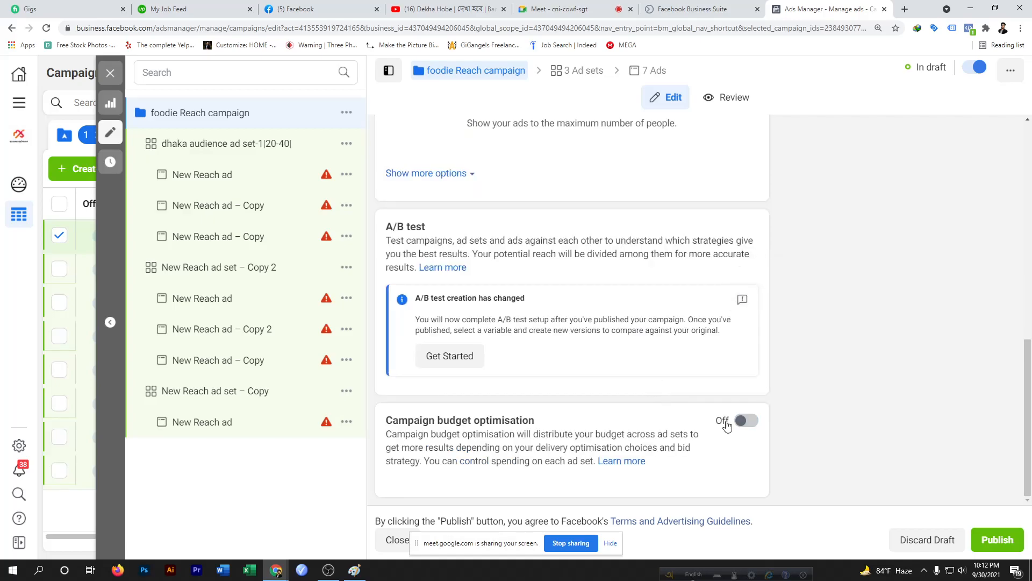
pyautogui.click(748, 422)
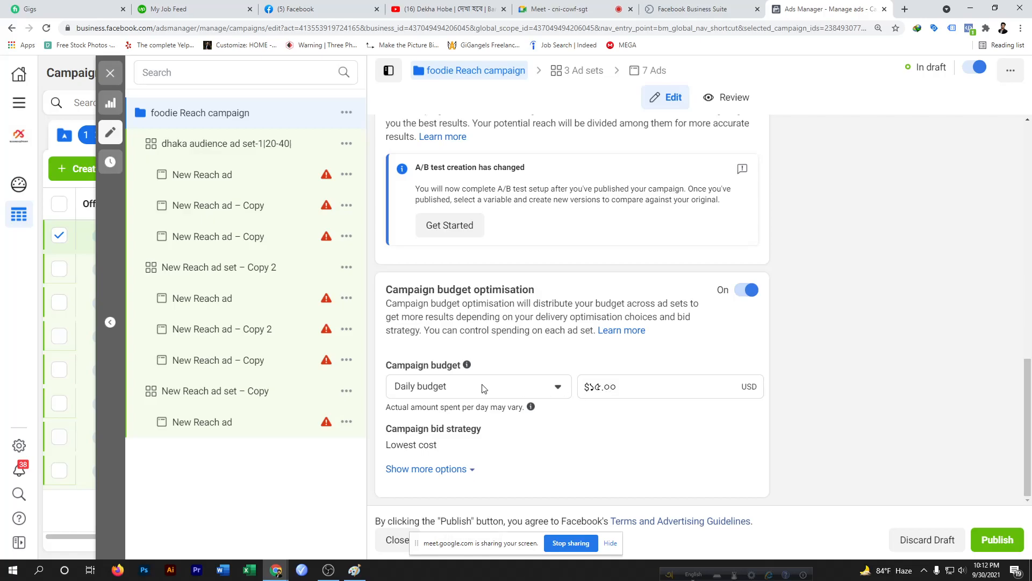
# Set the campaign's daily budget to $50.00
pyautogui.click(558, 386)
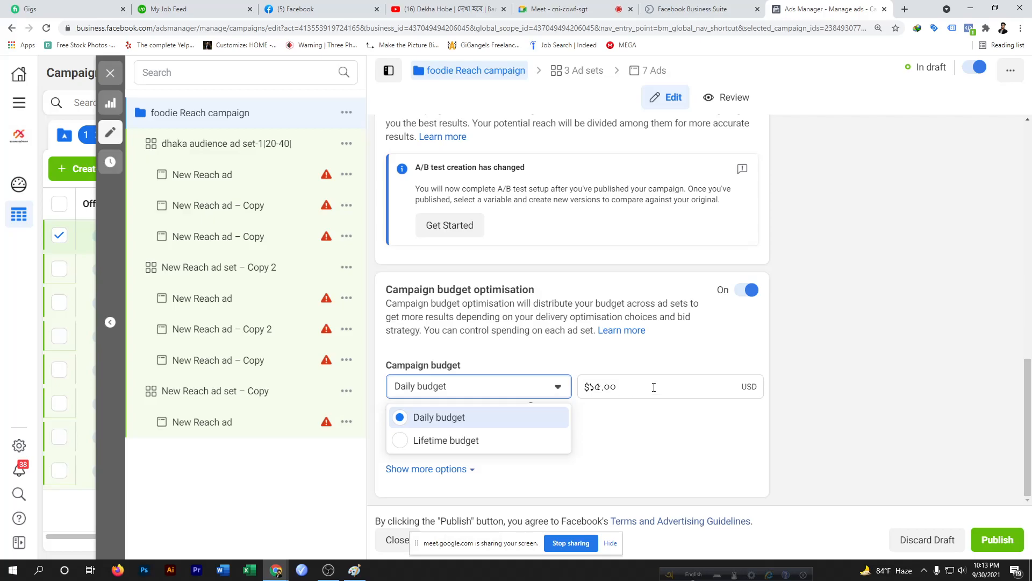
pyautogui.click(606, 384)
pyautogui.moveTo(624, 388); pyautogui.dragTo(585, 391)
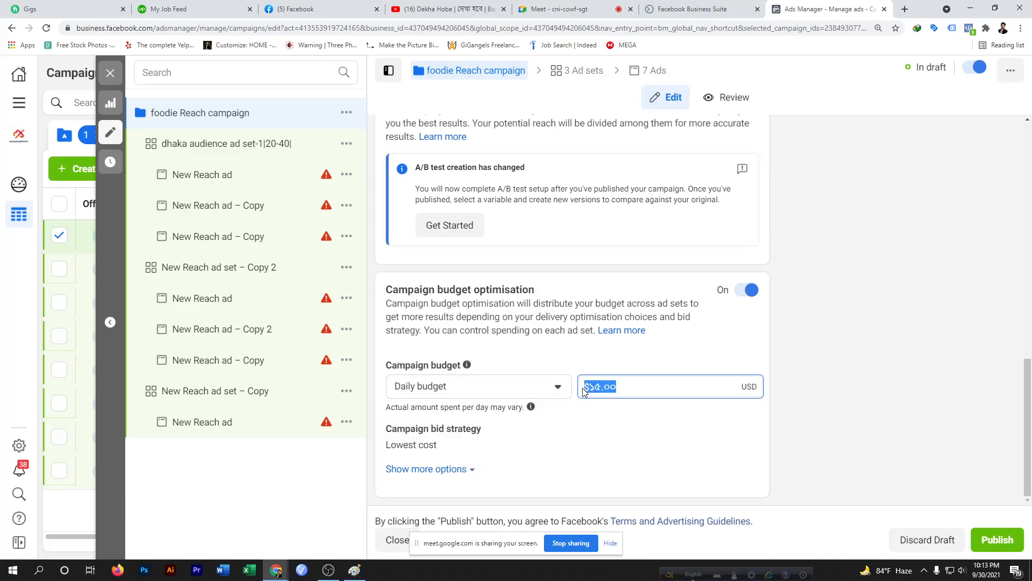
pyautogui.press('BackSpace')
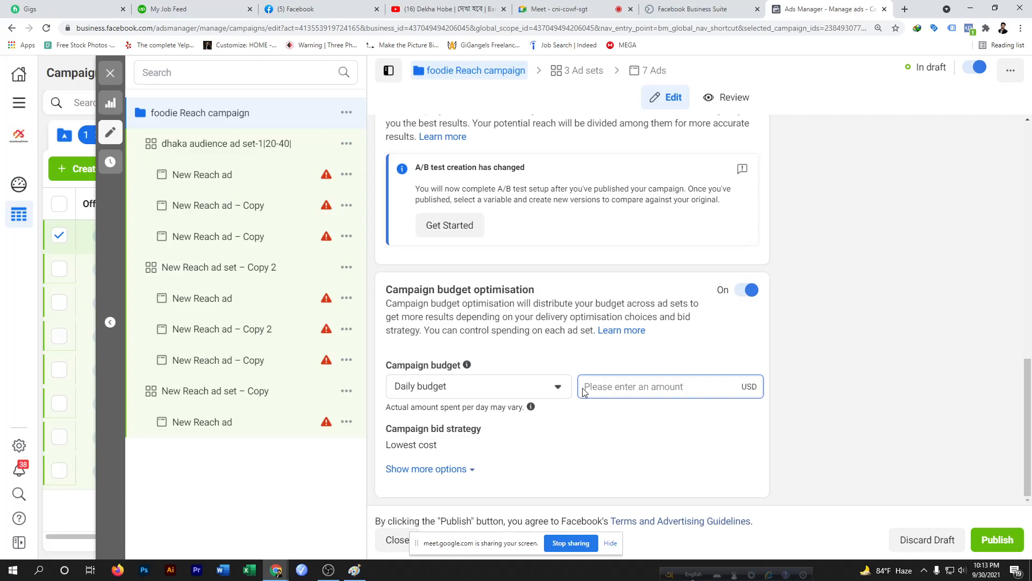
pyautogui.write('5.00')
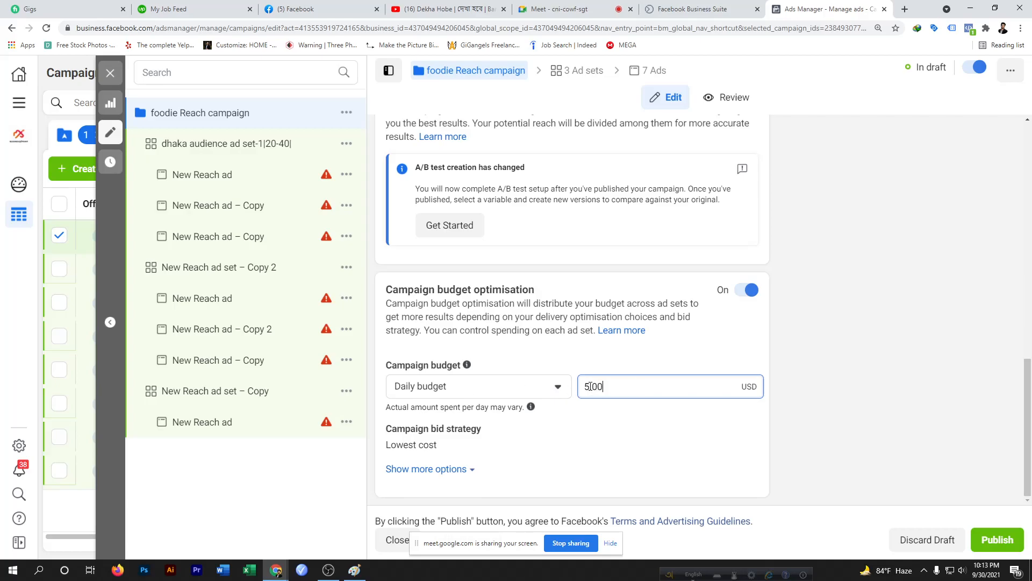
pyautogui.press('Return')
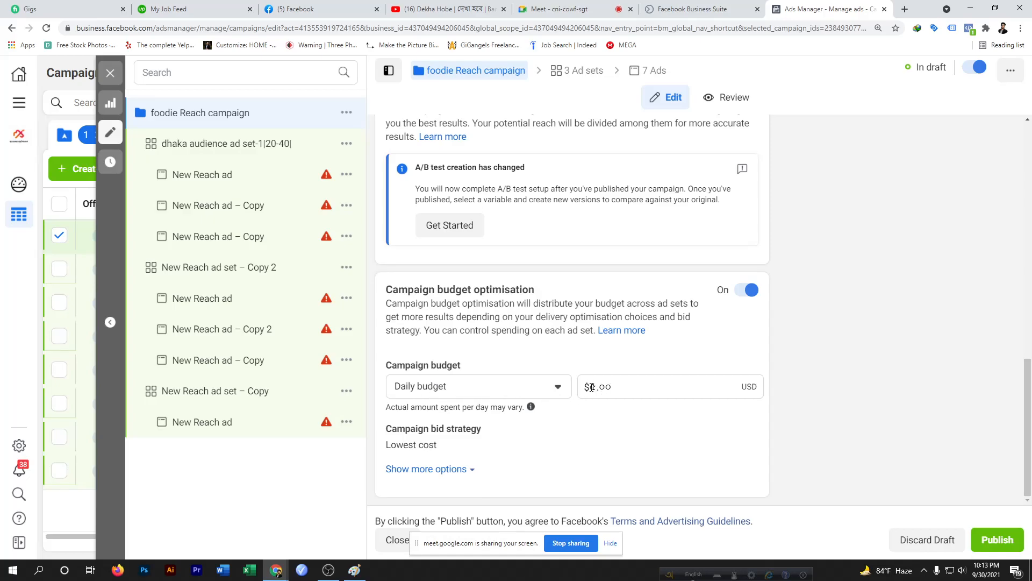
pyautogui.click(594, 387)
pyautogui.write('0')
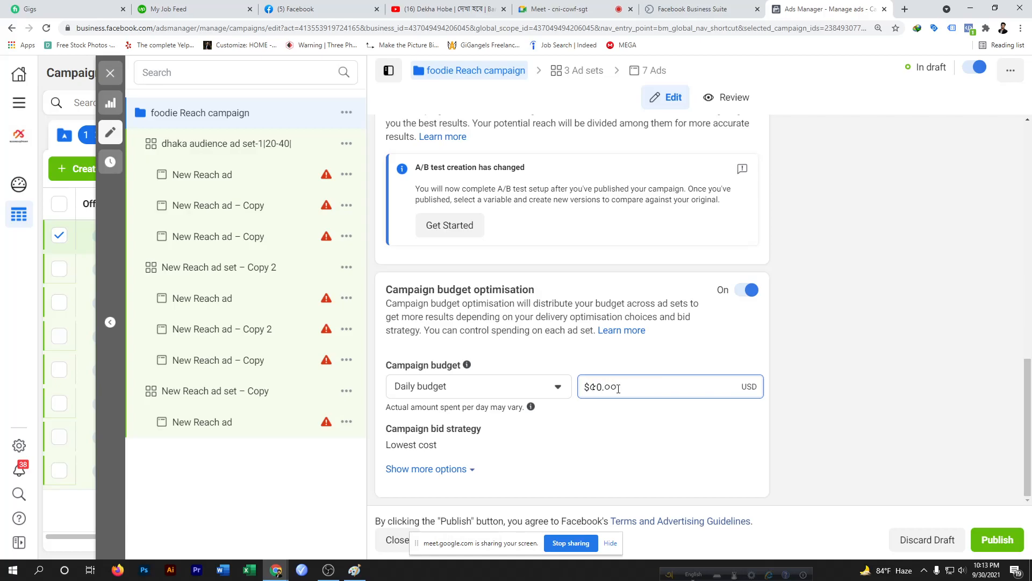
# Switch the campaign budget to Lifetime budget and set the amount to 100 USD
pyautogui.click(559, 390)
pyautogui.click(400, 441)
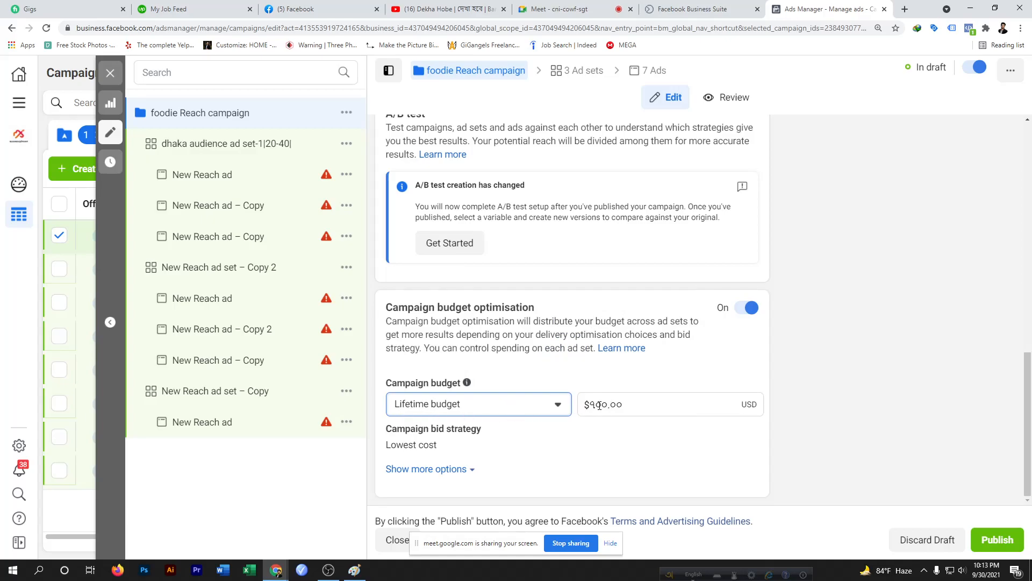
pyautogui.press('Tab')
pyautogui.press('BackSpace')
pyautogui.write('100')
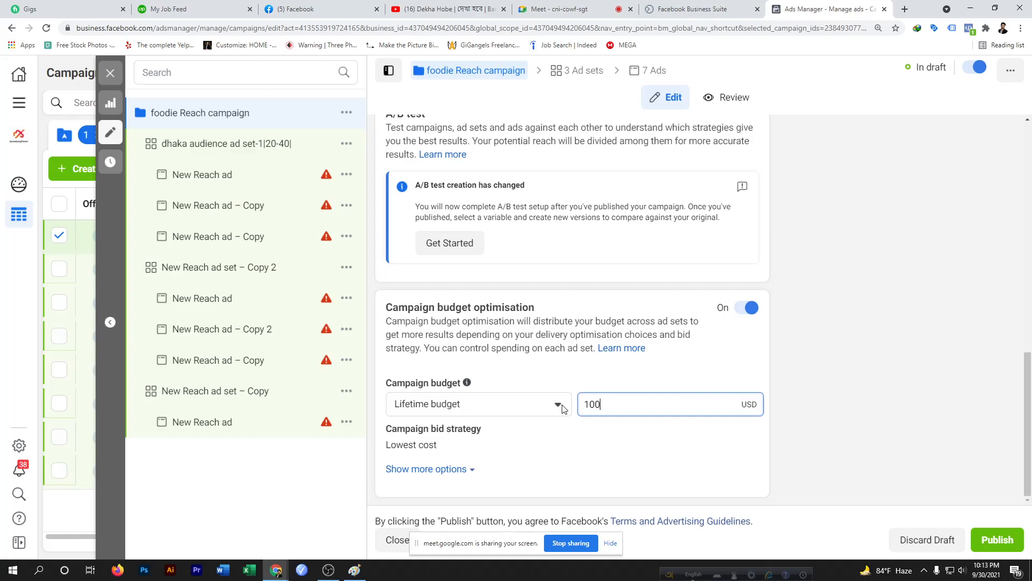
pyautogui.click(596, 440)
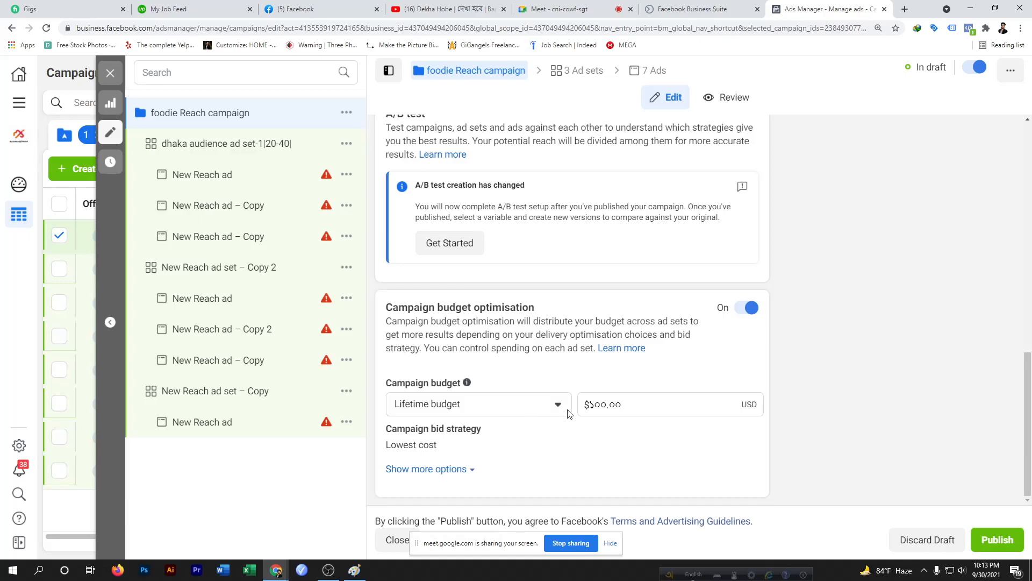
pyautogui.moveTo(624, 404); pyautogui.dragTo(582, 403)
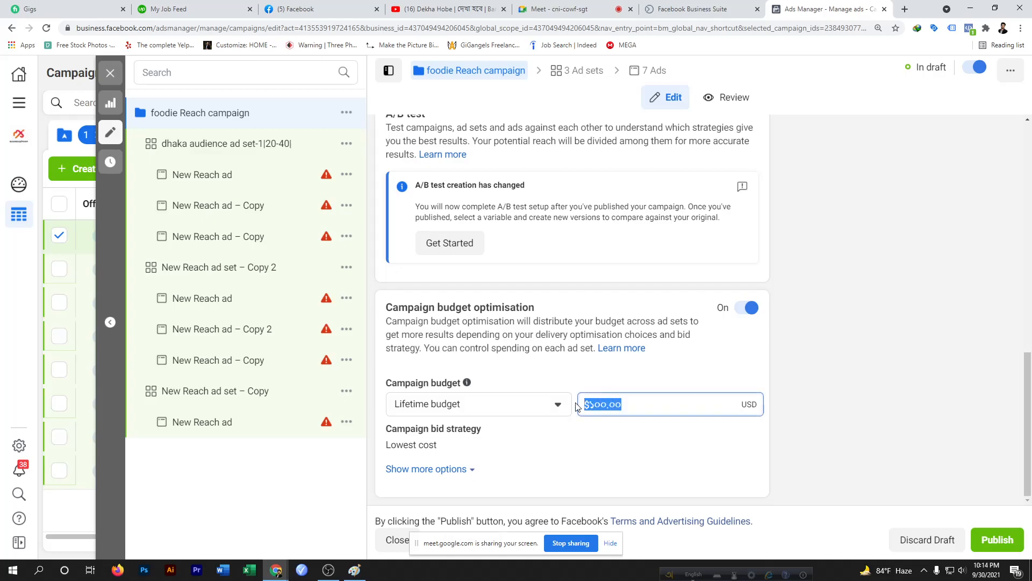
pyautogui.click(633, 406)
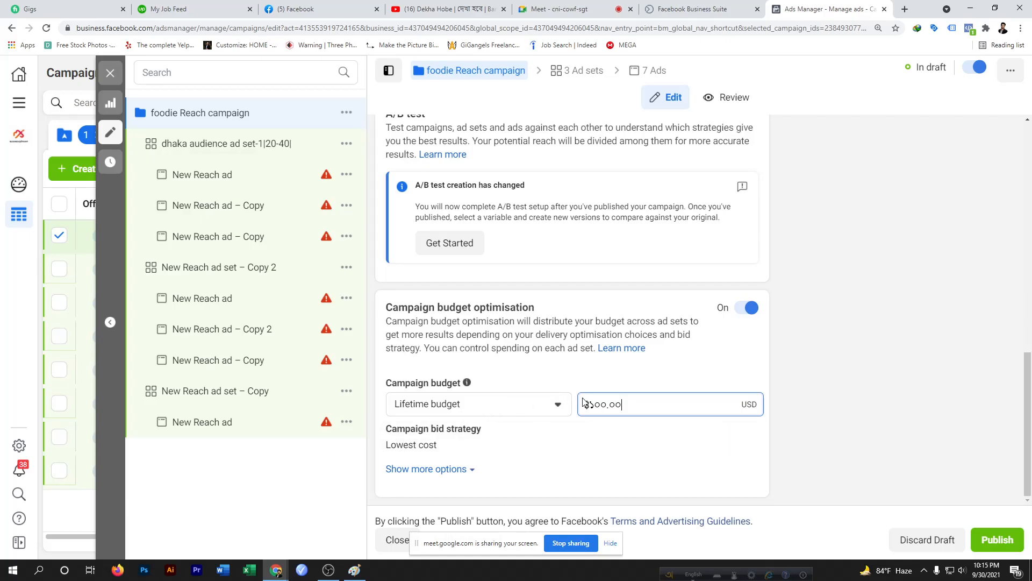
pyautogui.click(624, 404)
pyautogui.moveTo(625, 405); pyautogui.dragTo(583, 404)
pyautogui.click(633, 380)
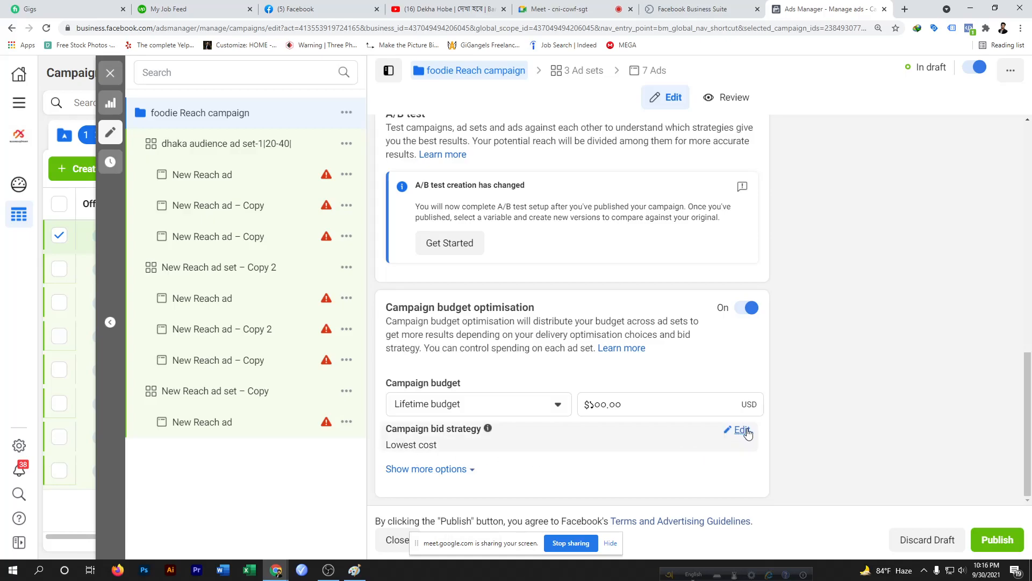
# Edit the campaign bid strategy and change it to Bid cap
pyautogui.click(743, 430)
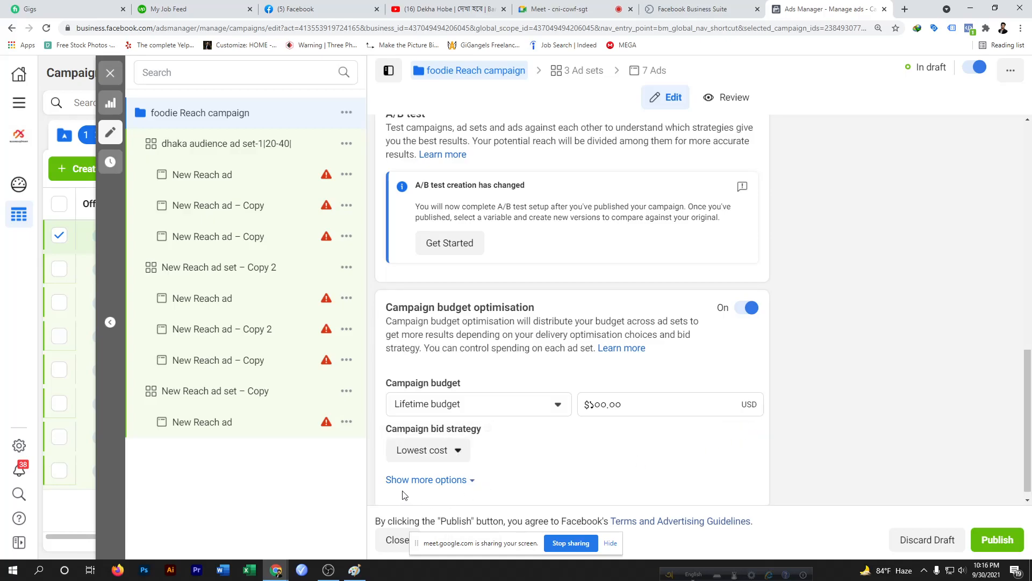
pyautogui.click(461, 456)
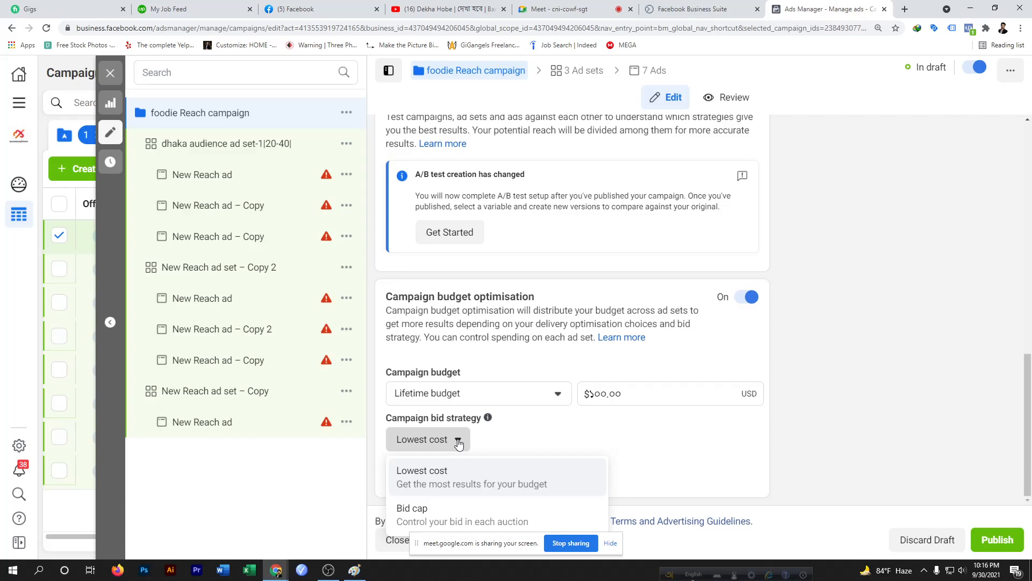
pyautogui.click(592, 427)
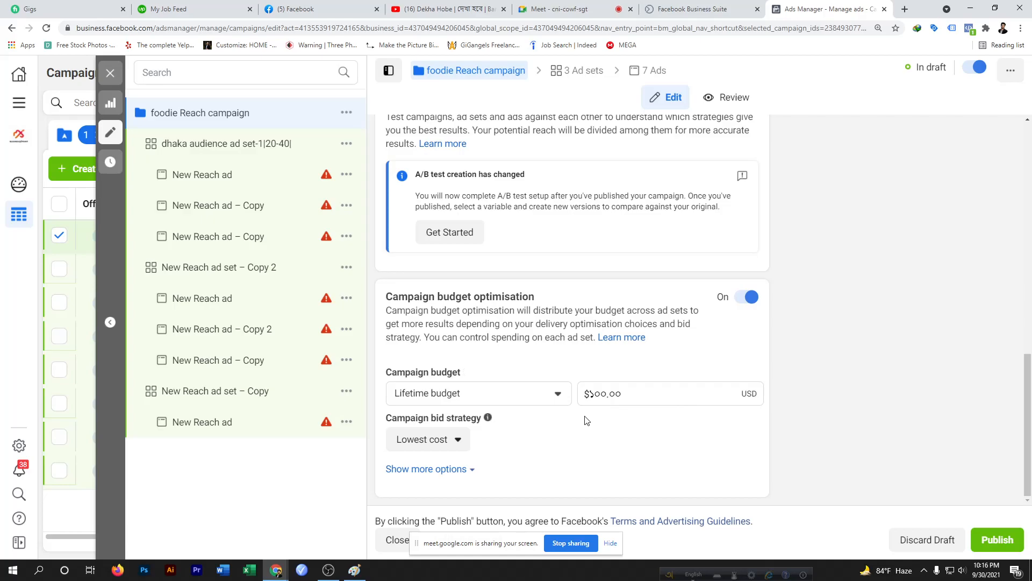
pyautogui.click(458, 442)
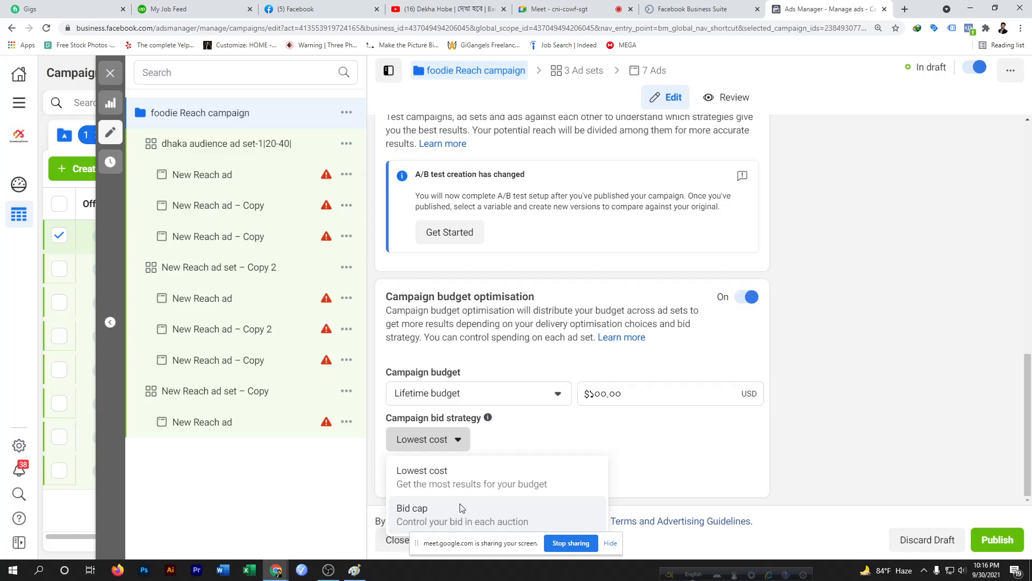
pyautogui.click(455, 513)
pyautogui.click(440, 445)
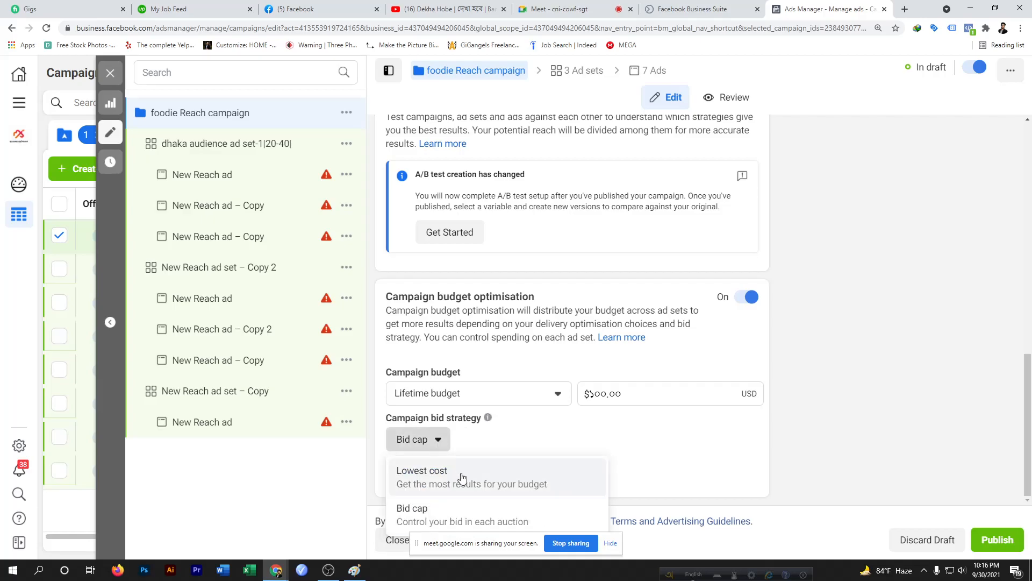
pyautogui.click(440, 444)
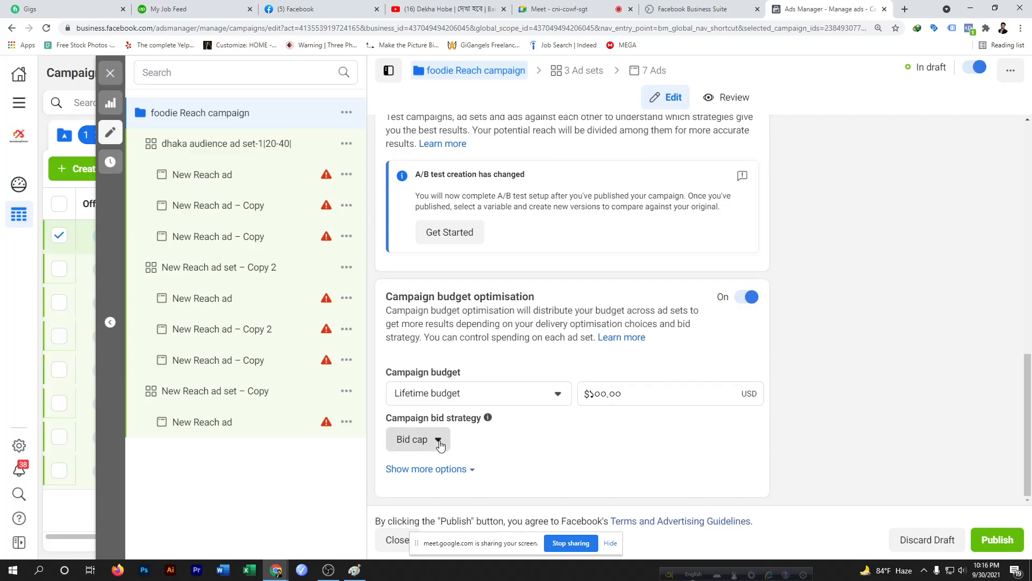
# Switch the campaign bid strategy back to Lowest cost, cancelling the reset warning once before continuing
pyautogui.click(440, 444)
pyautogui.click(433, 478)
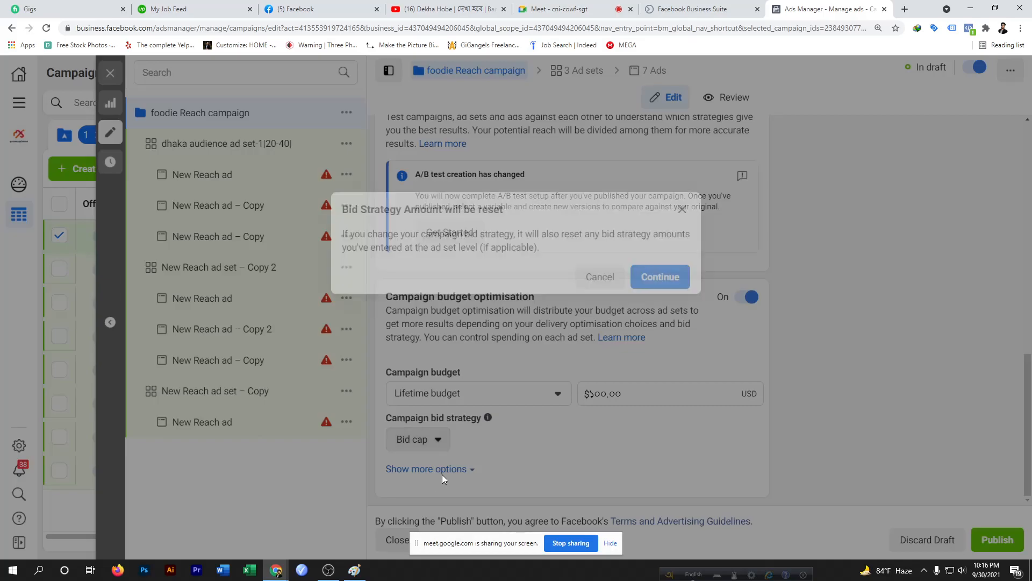
pyautogui.click(600, 280)
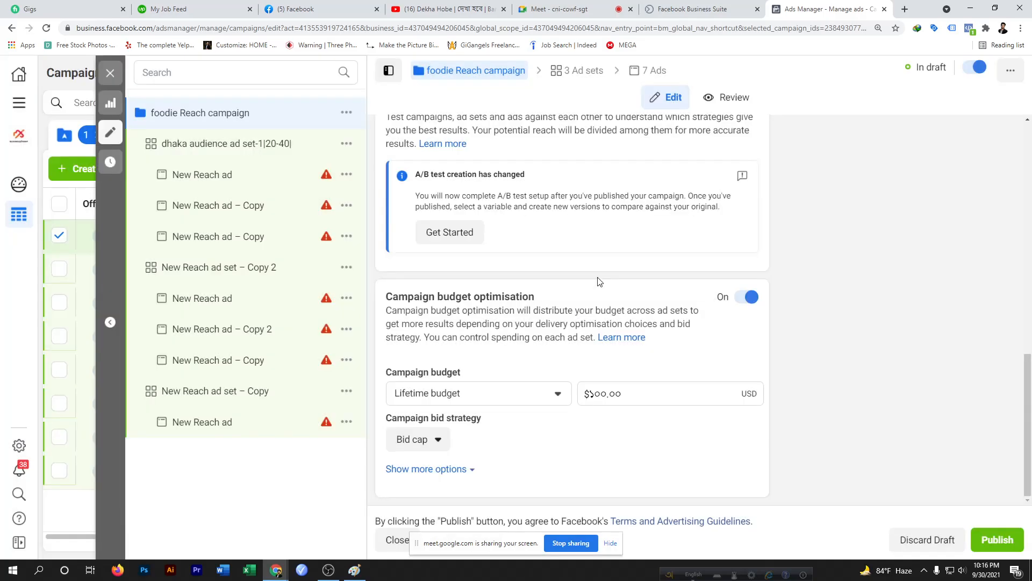
pyautogui.click(438, 441)
pyautogui.click(437, 478)
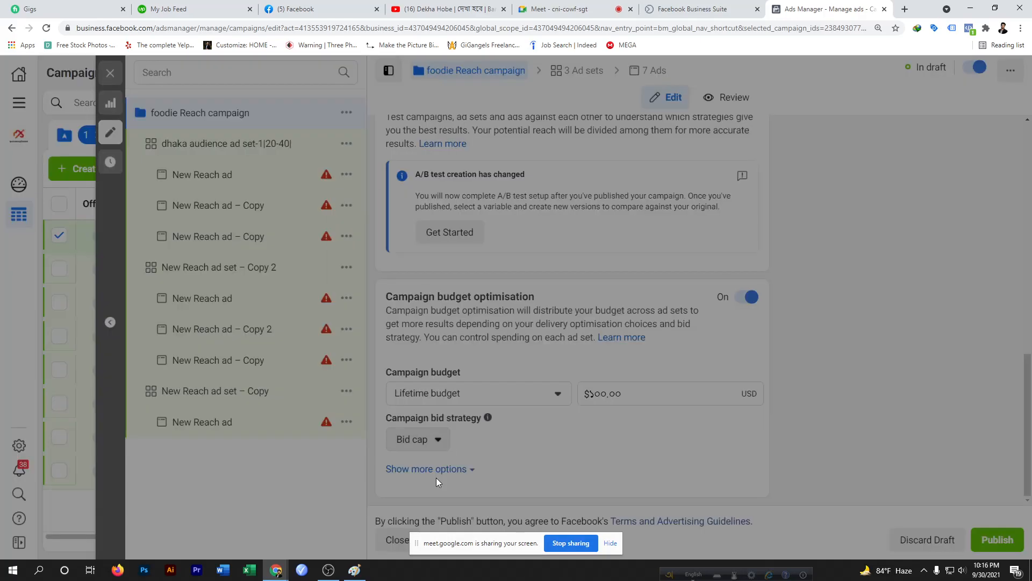
pyautogui.click(661, 276)
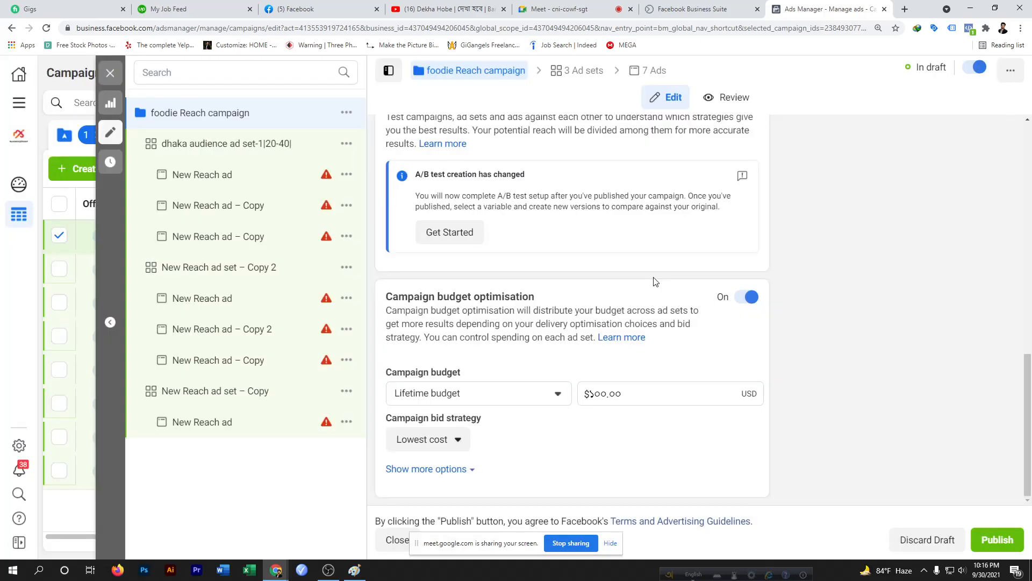
# Expand the campaign budget's additional options to view ad scheduling
pyautogui.click(466, 471)
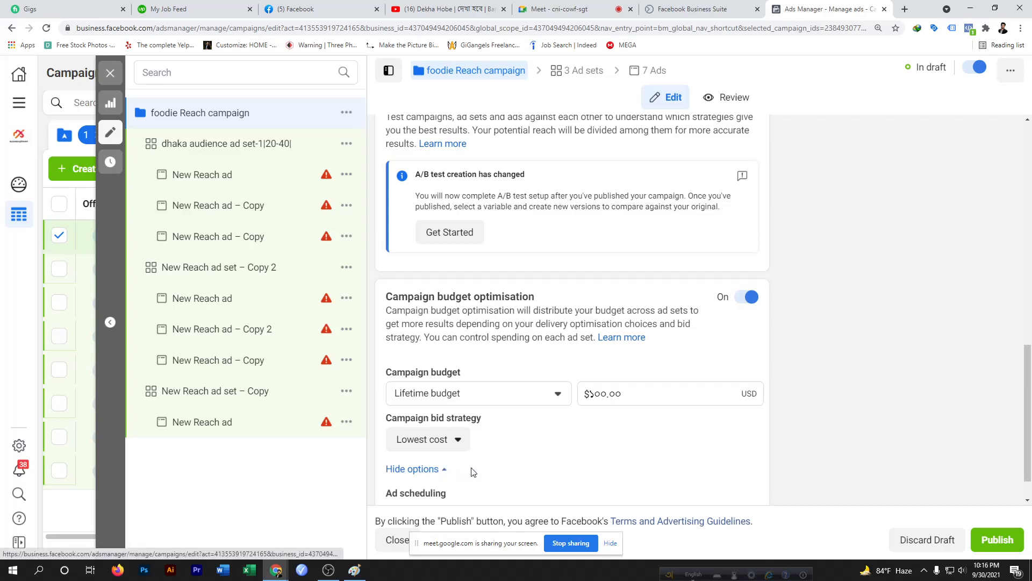
pyautogui.scroll(-1, 480, 474)
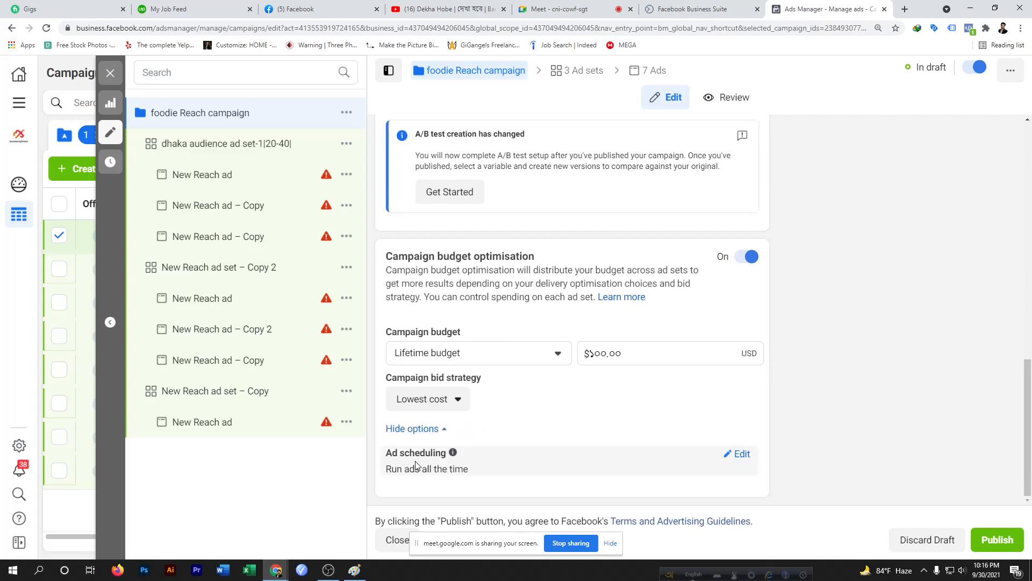
# Enable running ads on a schedule in the campaign budget's additional options
pyautogui.click(742, 456)
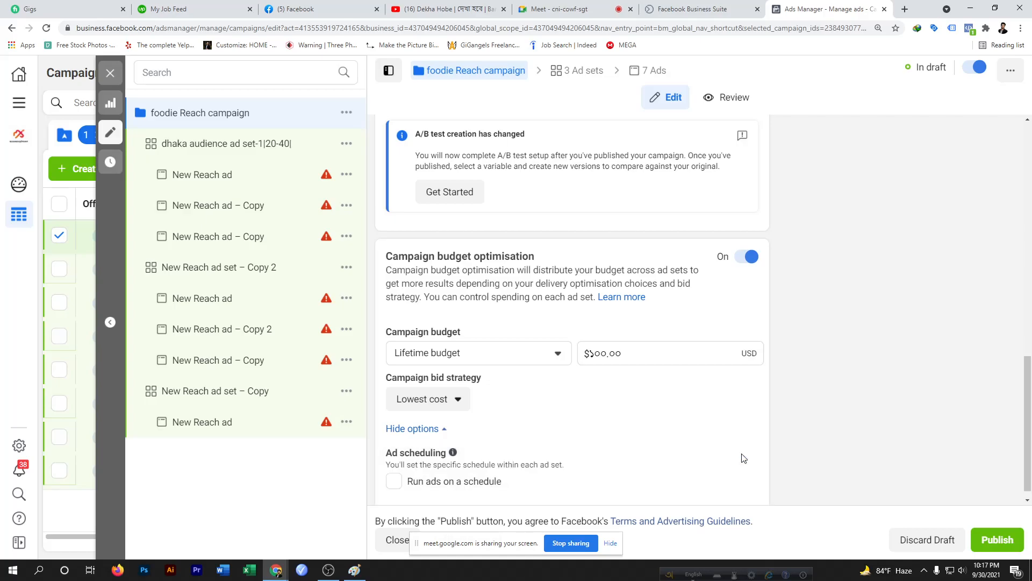
pyautogui.scroll(-1, 607, 468)
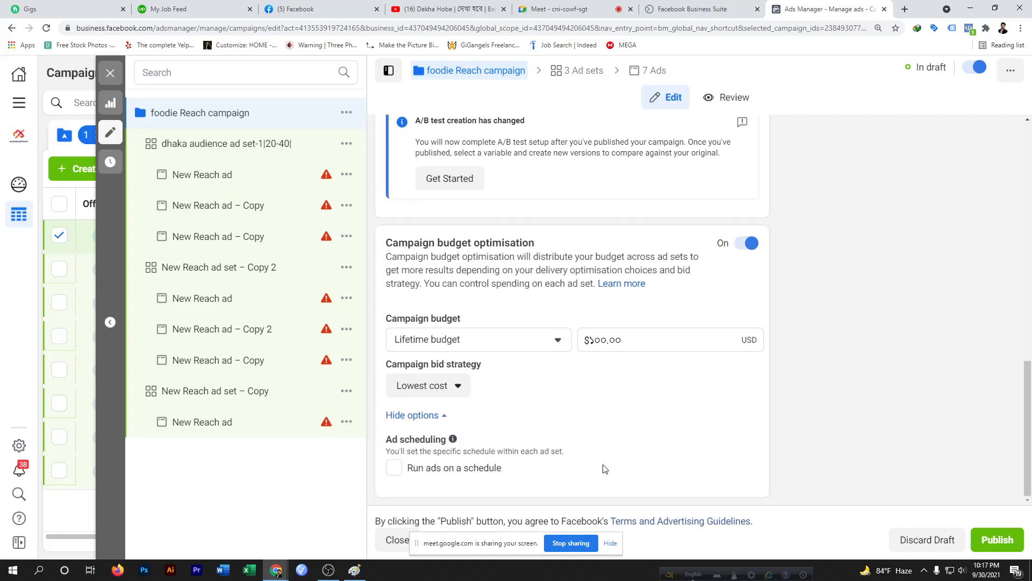
pyautogui.click(397, 468)
# Open the first ad set and examine its ad scheduling settings, switching briefly back to the campaign
pyautogui.click(217, 146)
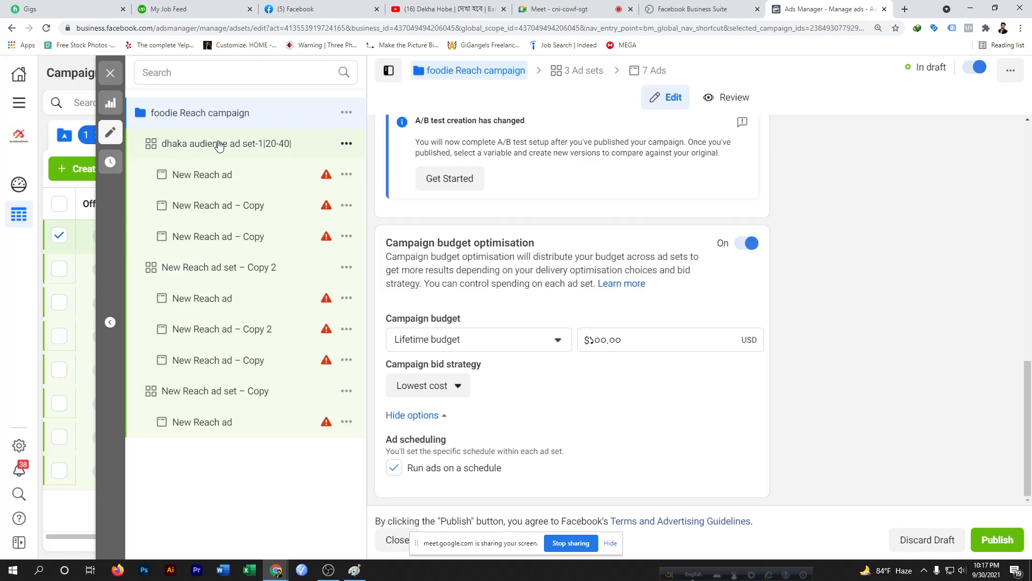
pyautogui.scroll(-5, 515, 375)
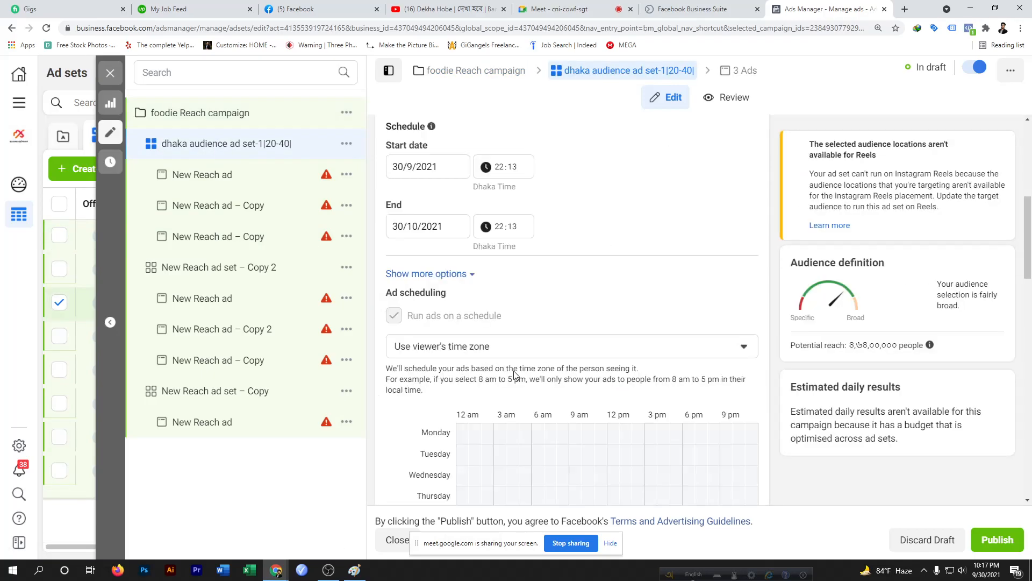
pyautogui.scroll(-5, 573, 433)
pyautogui.scroll(4, 573, 431)
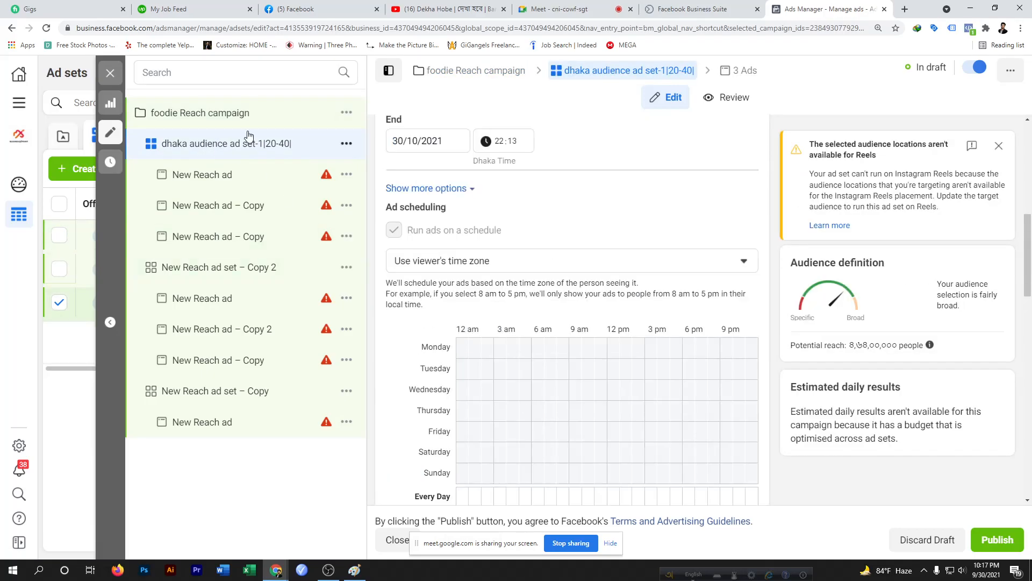
pyautogui.click(243, 116)
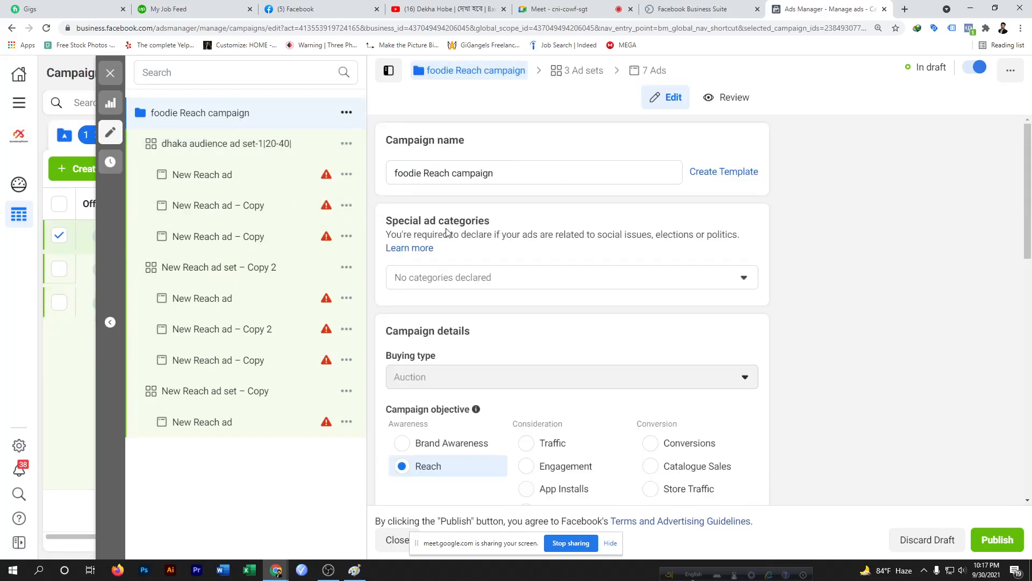
pyautogui.scroll(-7, 560, 337)
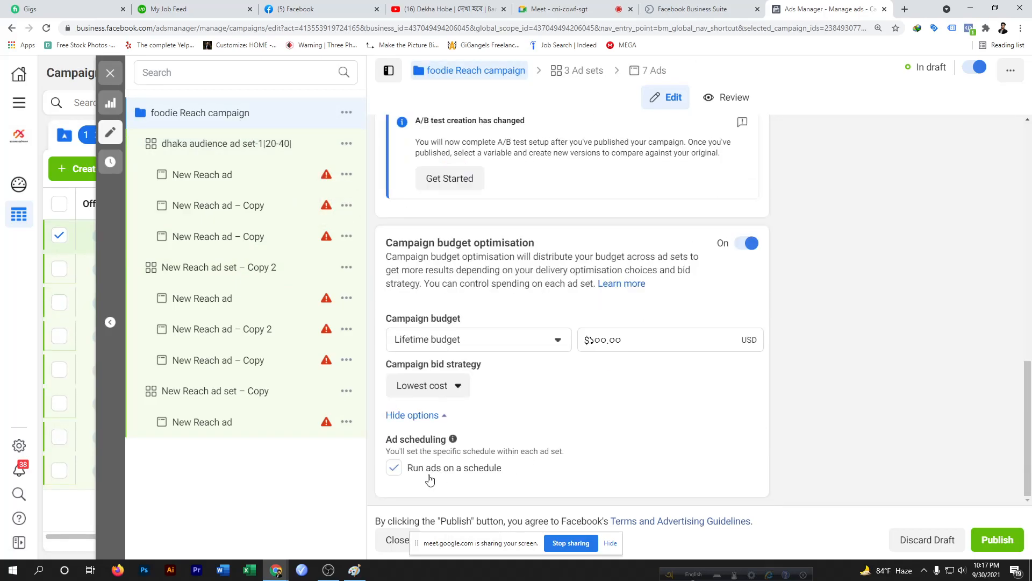
pyautogui.click(395, 470)
pyautogui.click(227, 145)
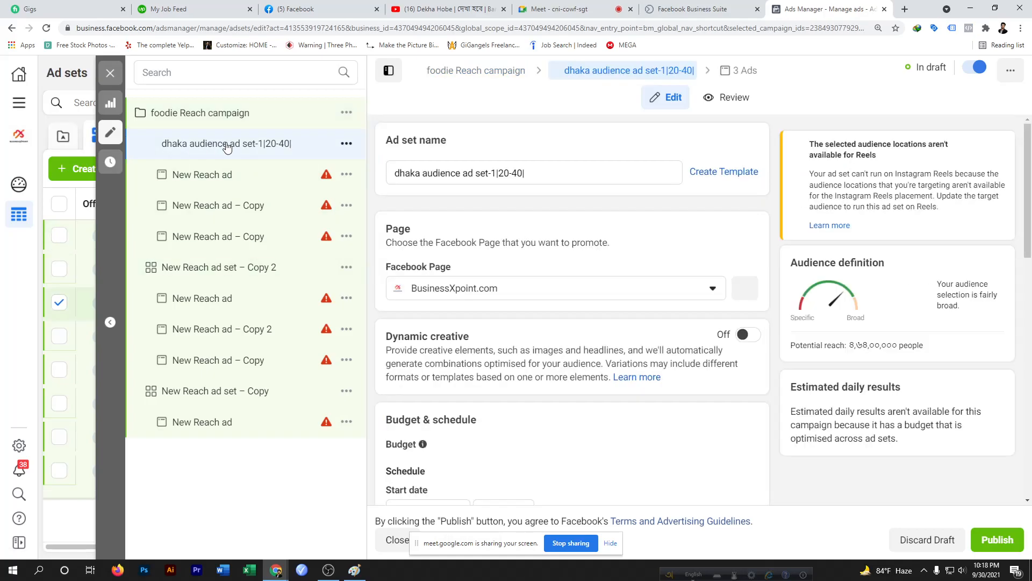
# Set the first ad set's end date to 10/10/2021 and dismiss the past start date warning
pyautogui.scroll(-6, 547, 305)
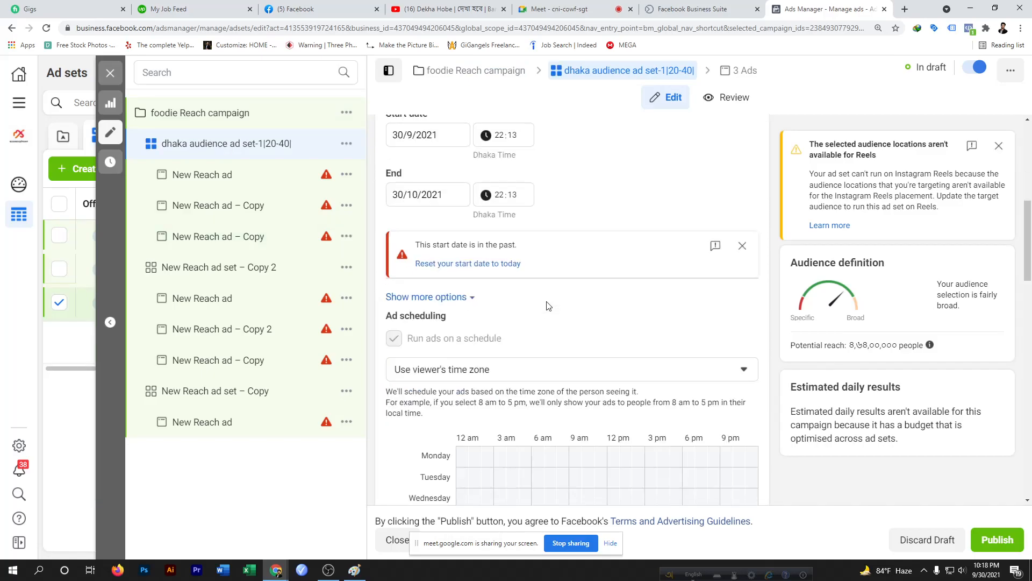
pyautogui.scroll(2, 547, 305)
pyautogui.moveTo(396, 199)
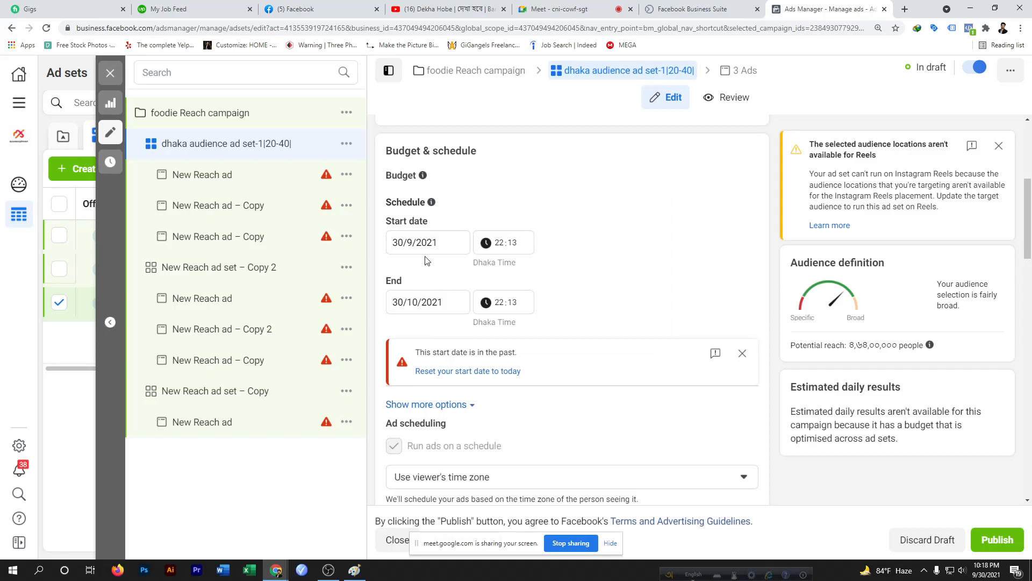
pyautogui.click(403, 303)
pyautogui.press('BackSpace')
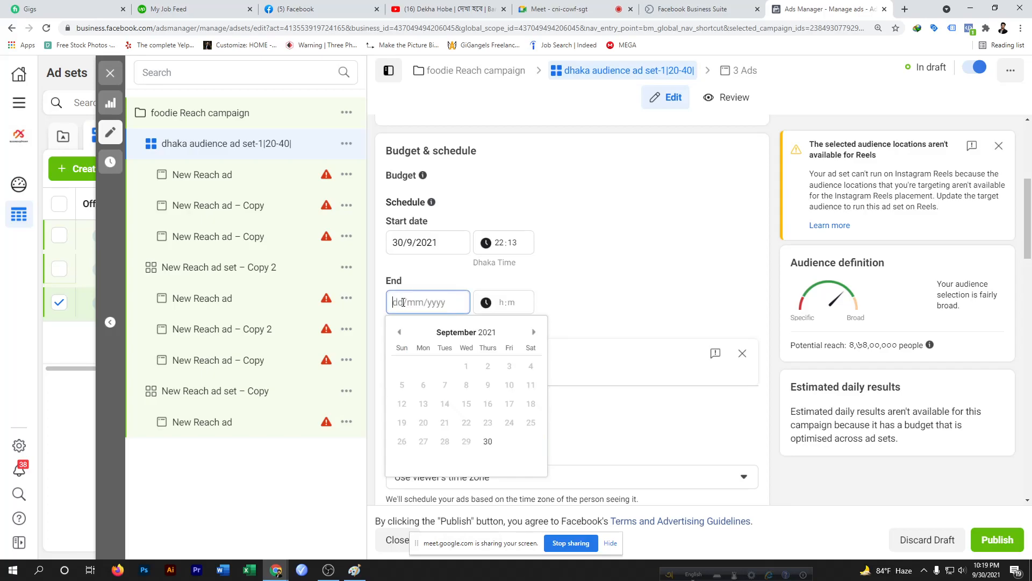
pyautogui.write('10')
pyautogui.click(534, 335)
pyautogui.click(402, 406)
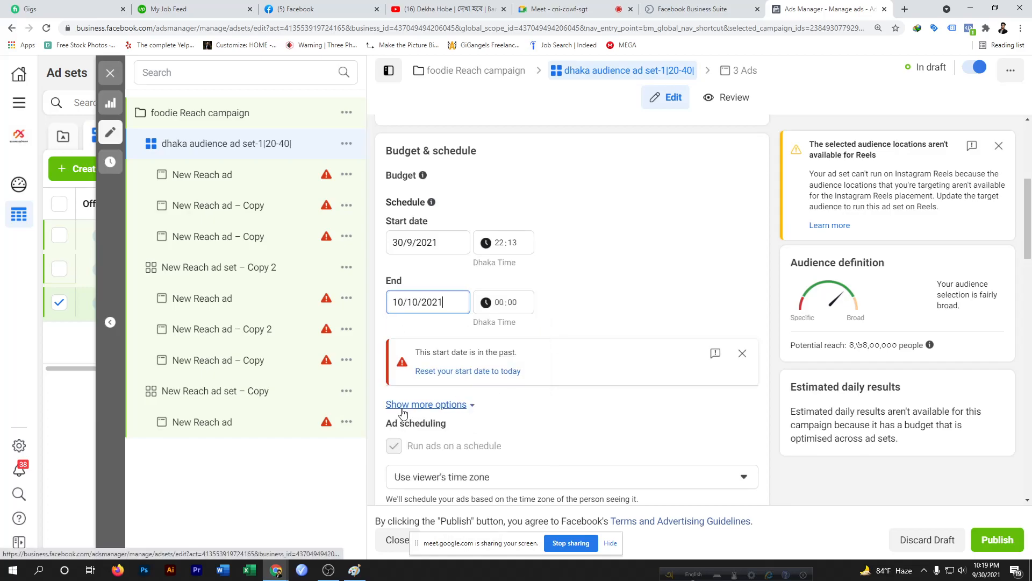
pyautogui.click(742, 353)
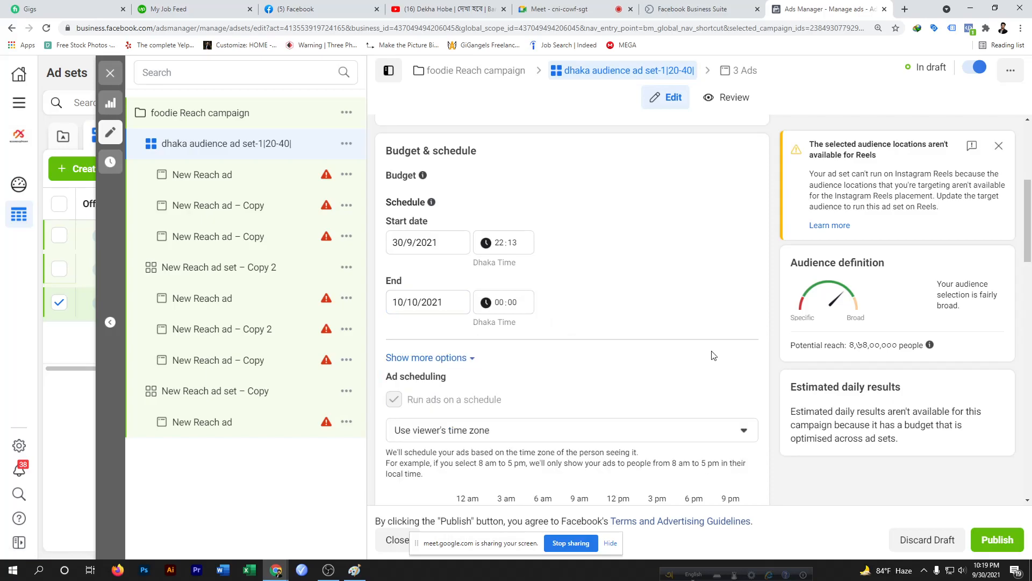
# Set the ad set's end time to 22:03
pyautogui.click(500, 303)
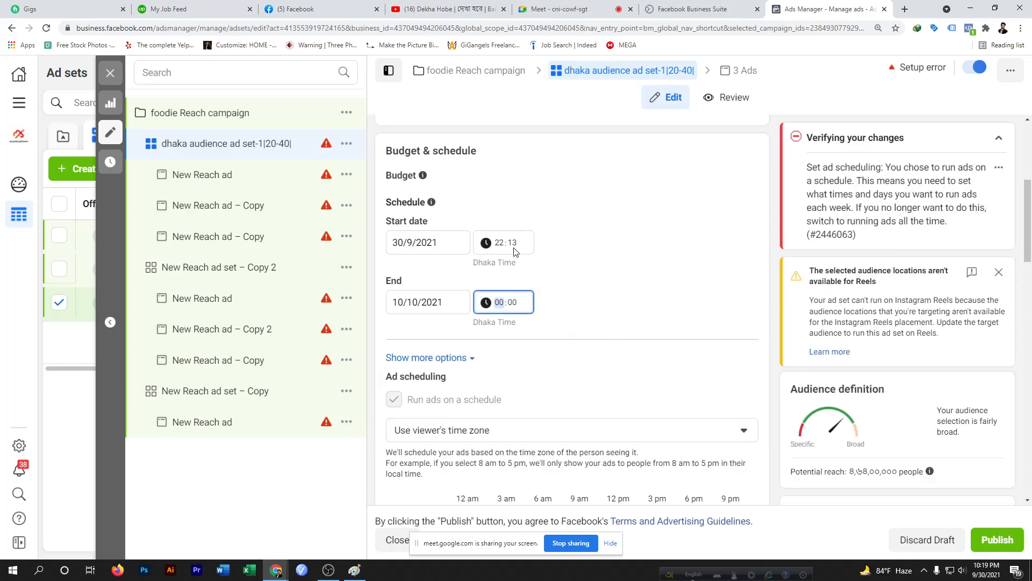
pyautogui.write('22')
pyautogui.write('21')
pyautogui.write('03')
pyautogui.click(547, 320)
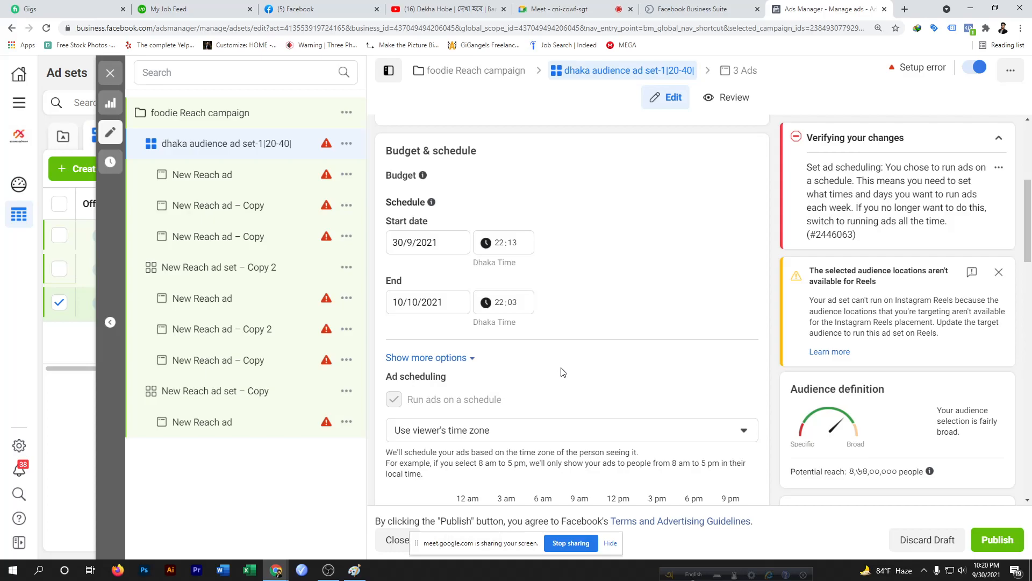
pyautogui.scroll(-5, 563, 372)
pyautogui.scroll(3, 563, 372)
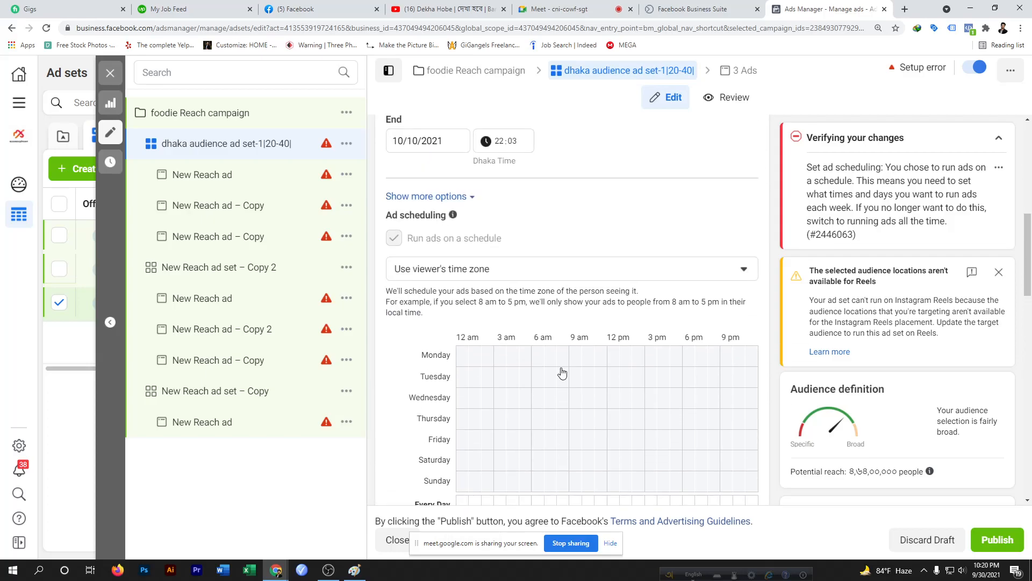
pyautogui.scroll(3, 531, 367)
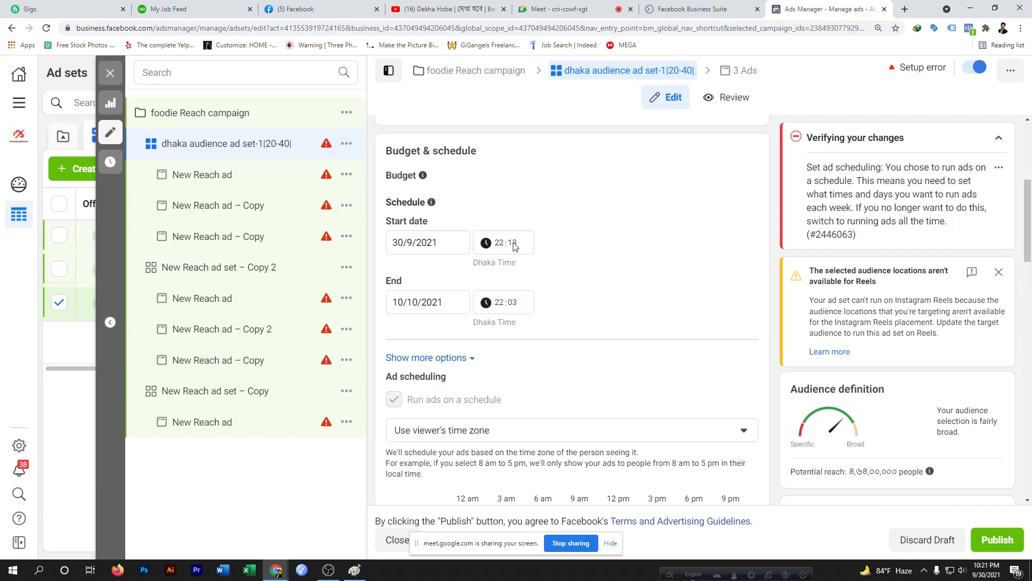
pyautogui.click(570, 9)
pyautogui.click(600, 116)
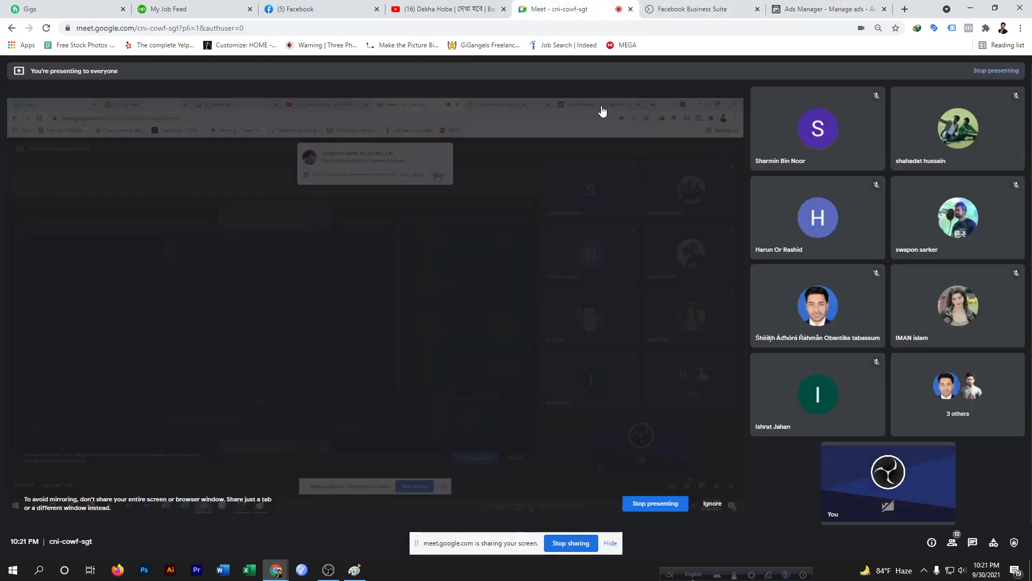
pyautogui.click(812, 5)
pyautogui.scroll(-5, 516, 349)
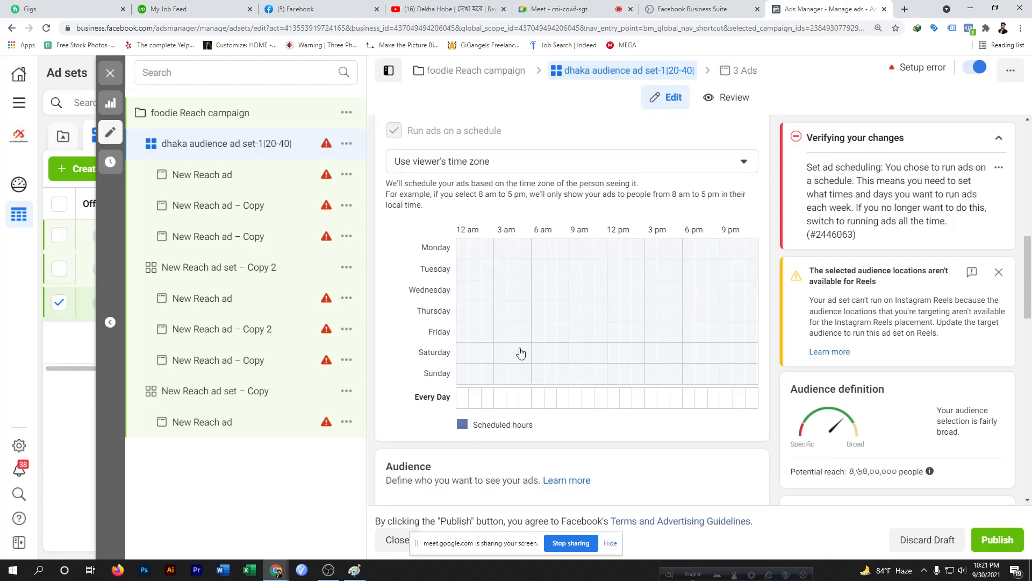
pyautogui.scroll(3, 496, 295)
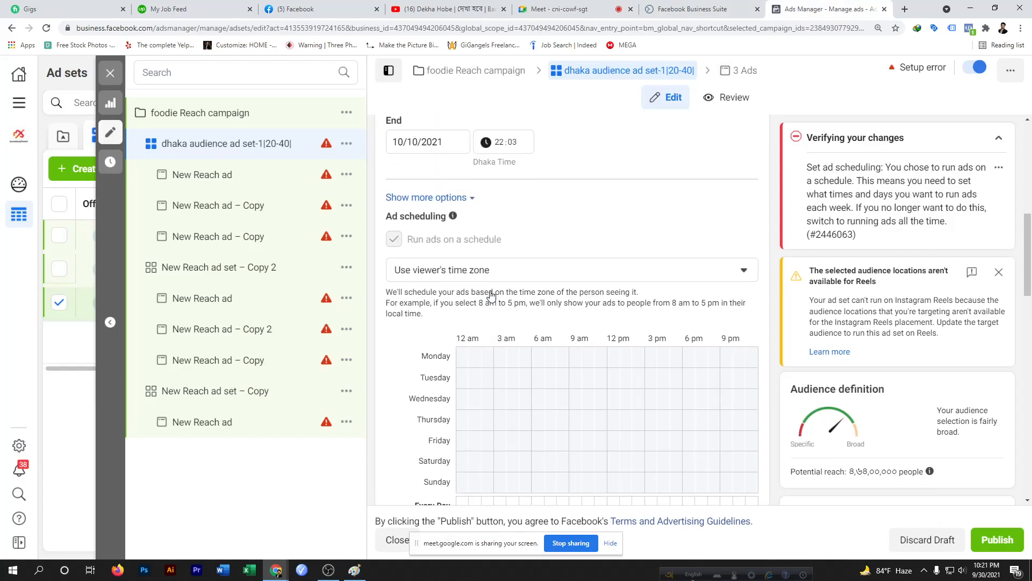
pyautogui.scroll(-2, 473, 427)
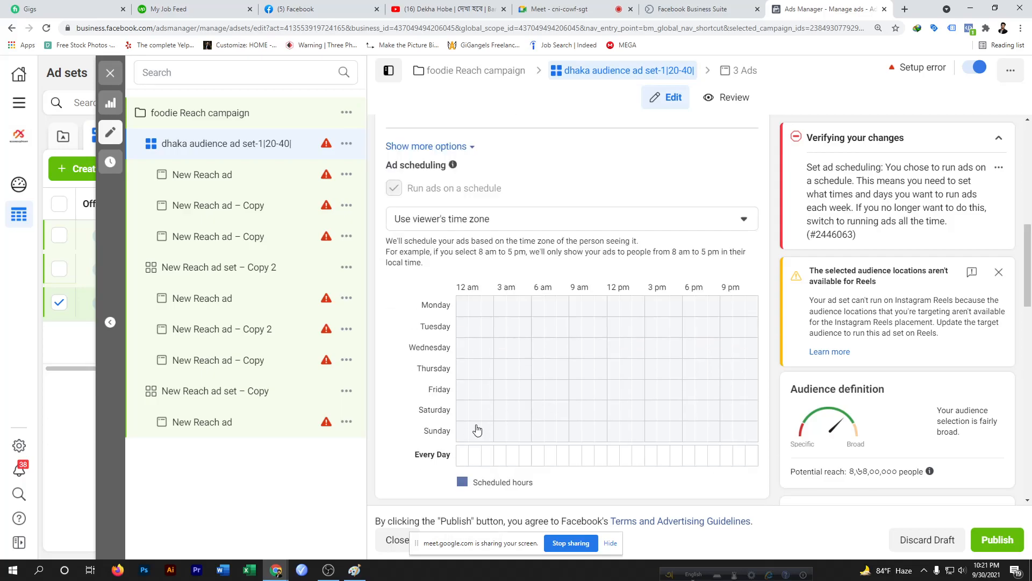
pyautogui.moveTo(465, 308)
pyautogui.mouseDown()
pyautogui.moveTo(537, 305)
pyautogui.moveTo(511, 308)
pyautogui.moveTo(525, 304)
pyautogui.mouseUp()
pyautogui.click(499, 306)
pyautogui.click(472, 306)
pyautogui.click(465, 307)
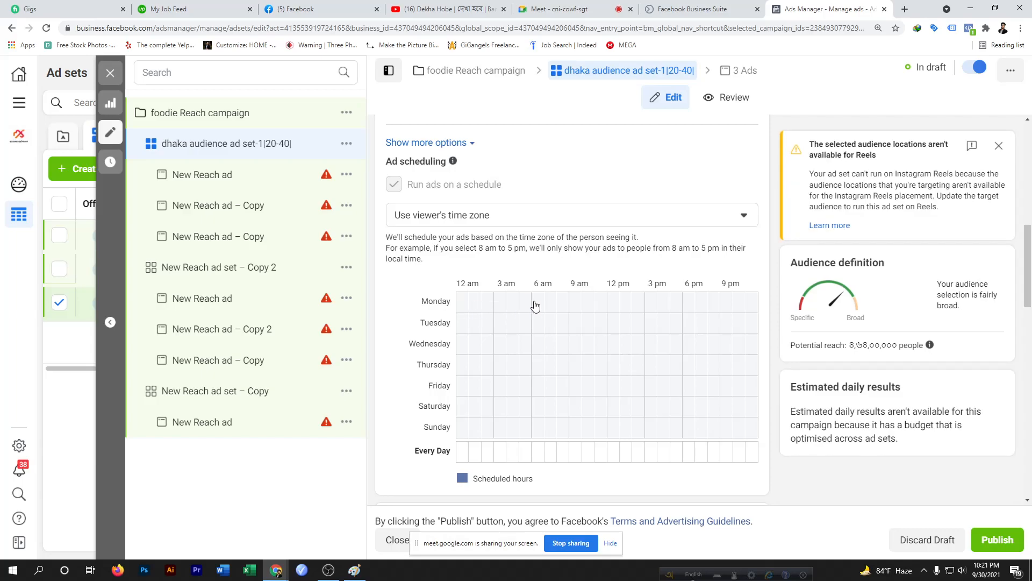
# Schedule the ad set to run from about 8 am to 10 pm on every day of the week
pyautogui.moveTo(562, 304); pyautogui.dragTo(730, 298)
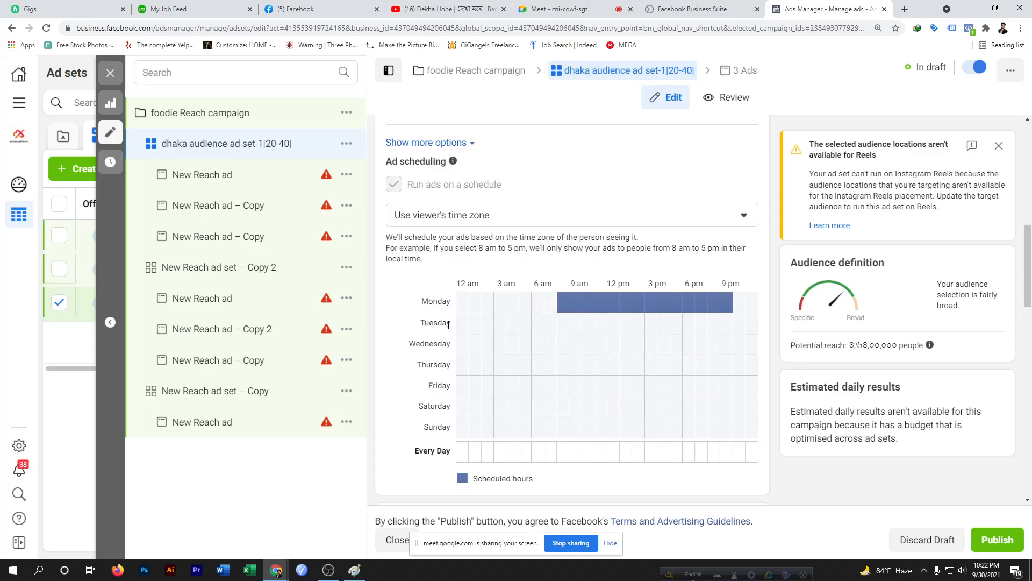
pyautogui.moveTo(560, 326); pyautogui.dragTo(726, 324)
pyautogui.moveTo(564, 351); pyautogui.dragTo(719, 351)
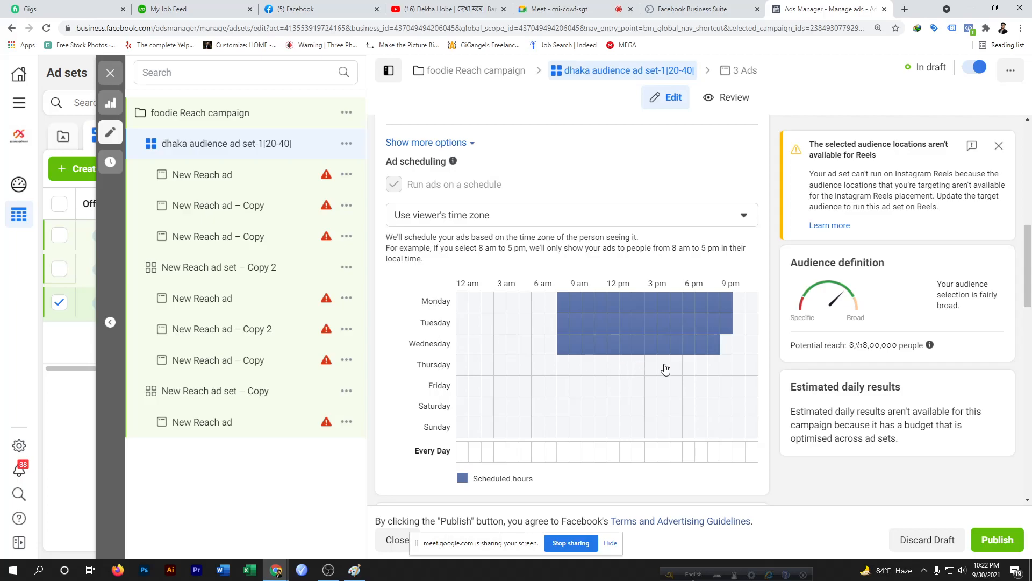
pyautogui.click(725, 347)
pyautogui.moveTo(559, 456); pyautogui.dragTo(725, 456)
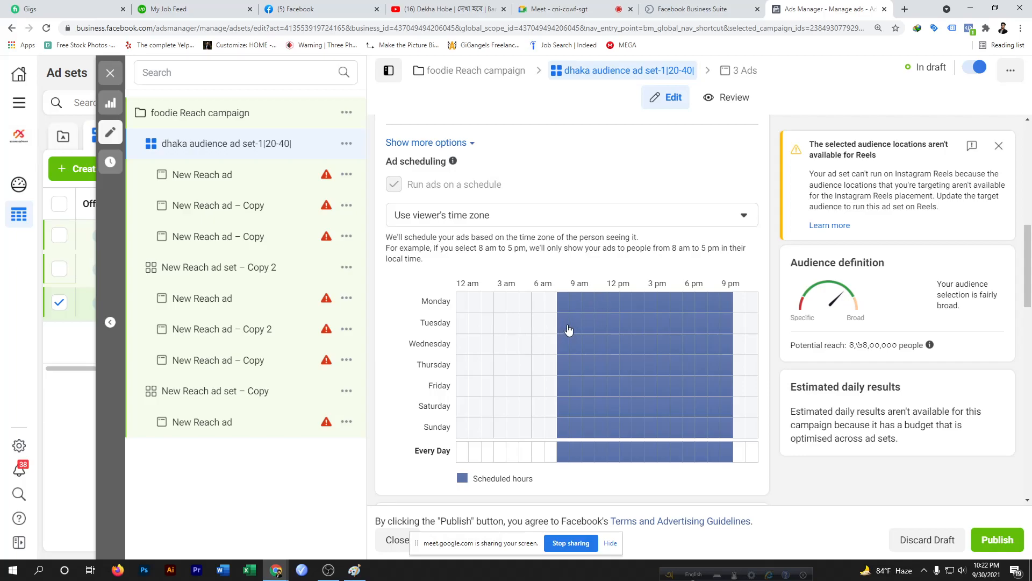
# Extend the schedule so Tuesday and Friday run for the full 24 hours
pyautogui.moveTo(456, 325); pyautogui.dragTo(748, 321)
pyautogui.moveTo(463, 327); pyautogui.dragTo(740, 327)
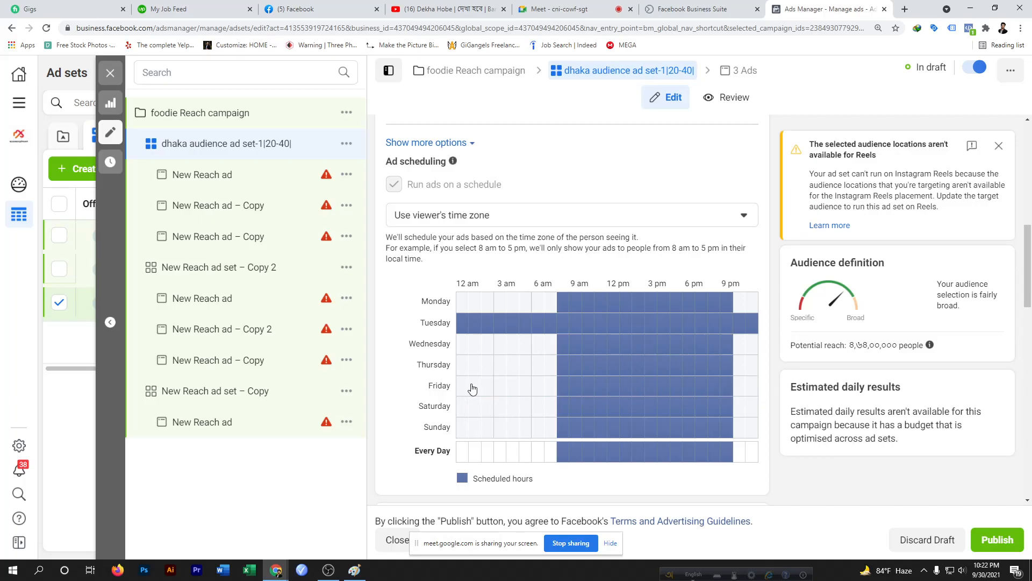
pyautogui.moveTo(459, 388); pyautogui.dragTo(749, 391)
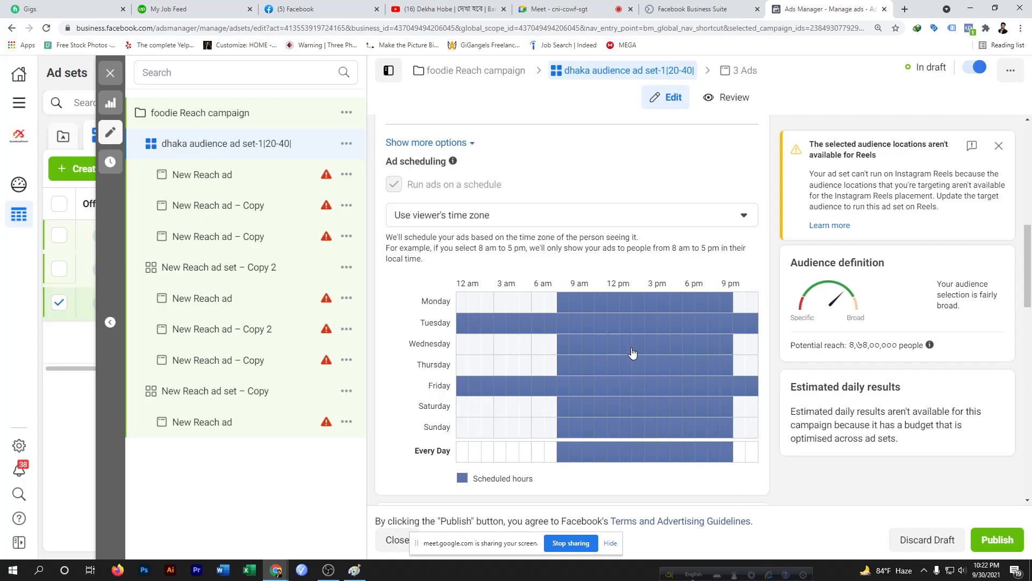
pyautogui.click(551, 10)
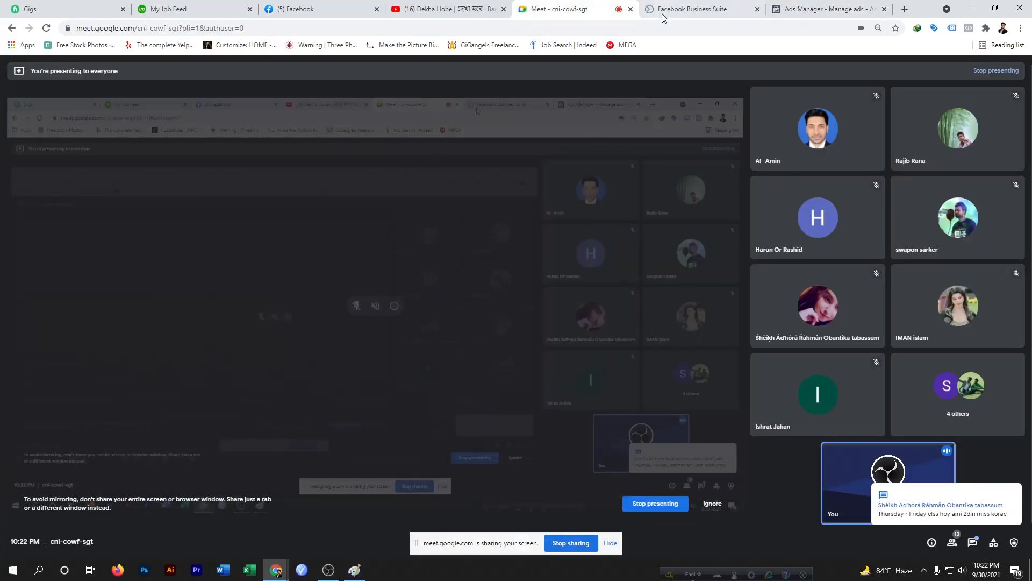
pyautogui.click(816, 8)
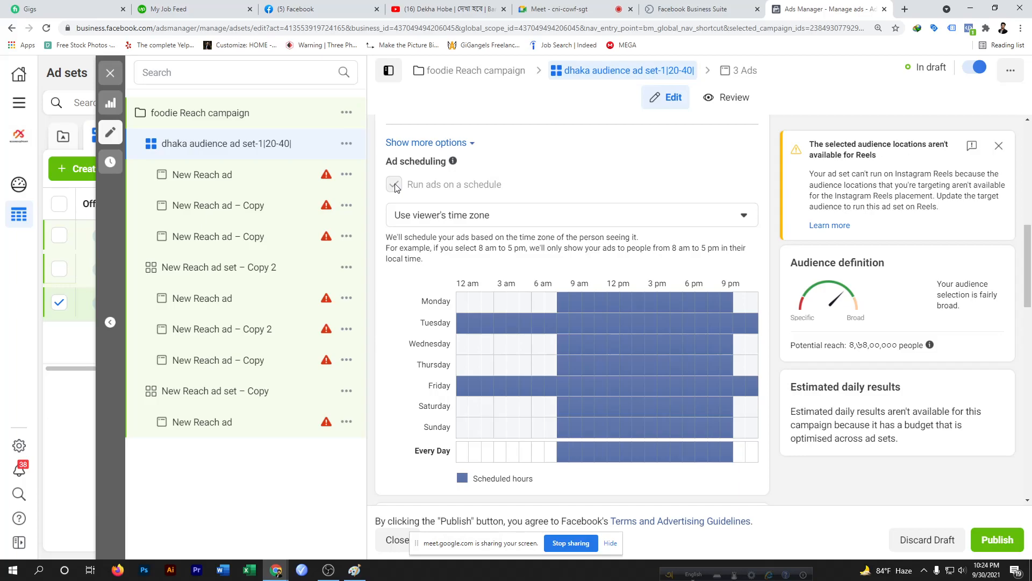
# Turn off running ads on a schedule at campaign level and return to the first ad set
pyautogui.click(245, 115)
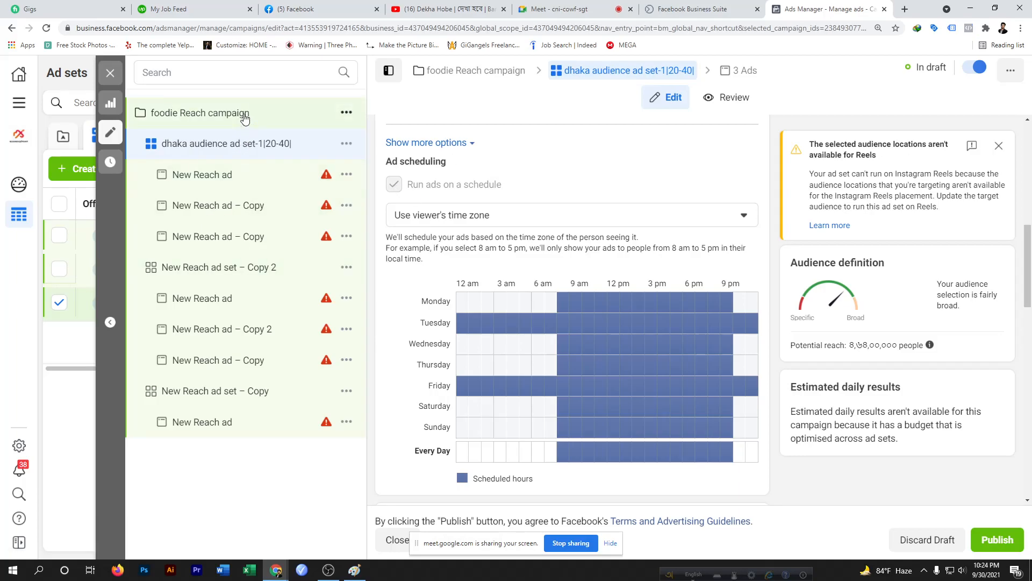
pyautogui.scroll(-5, 436, 482)
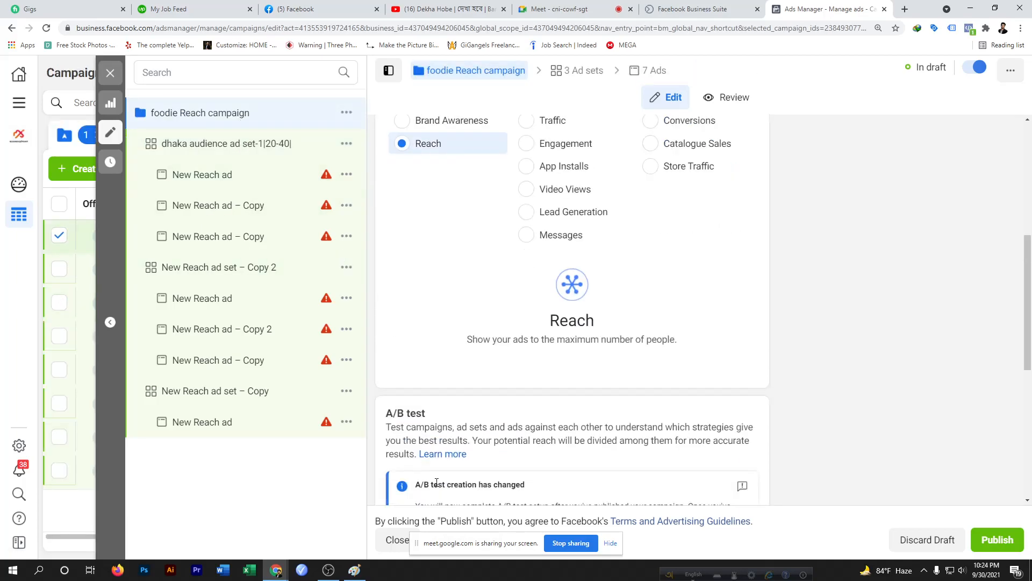
pyautogui.scroll(-6, 436, 483)
pyautogui.click(393, 468)
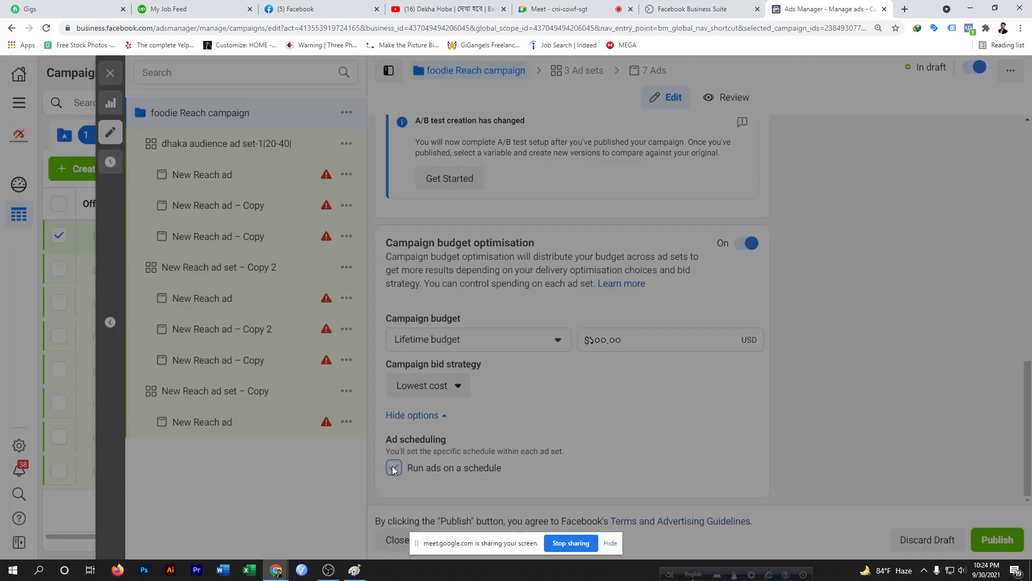
pyautogui.click(664, 264)
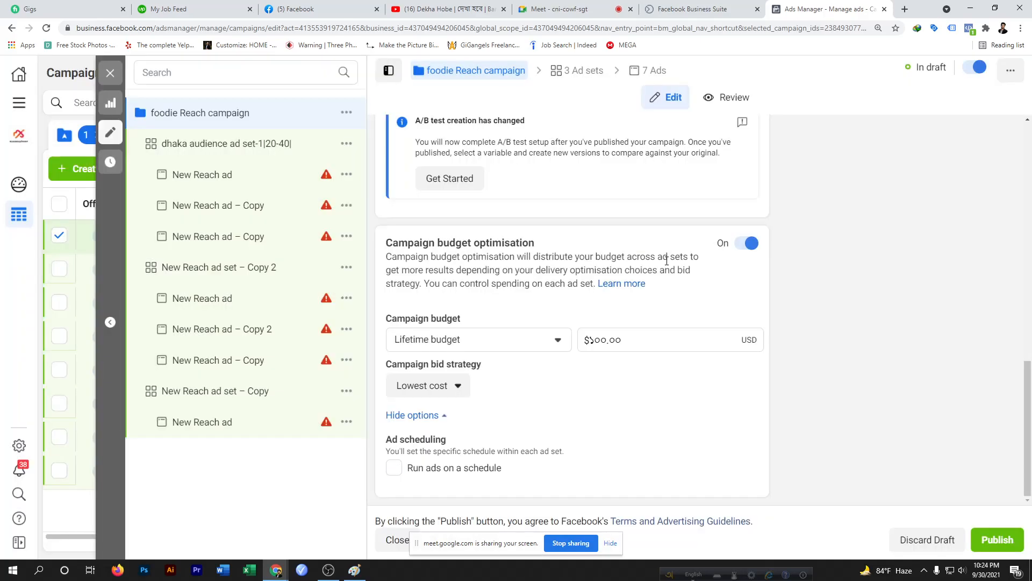
pyautogui.scroll(4, 625, 401)
pyautogui.scroll(4, 625, 400)
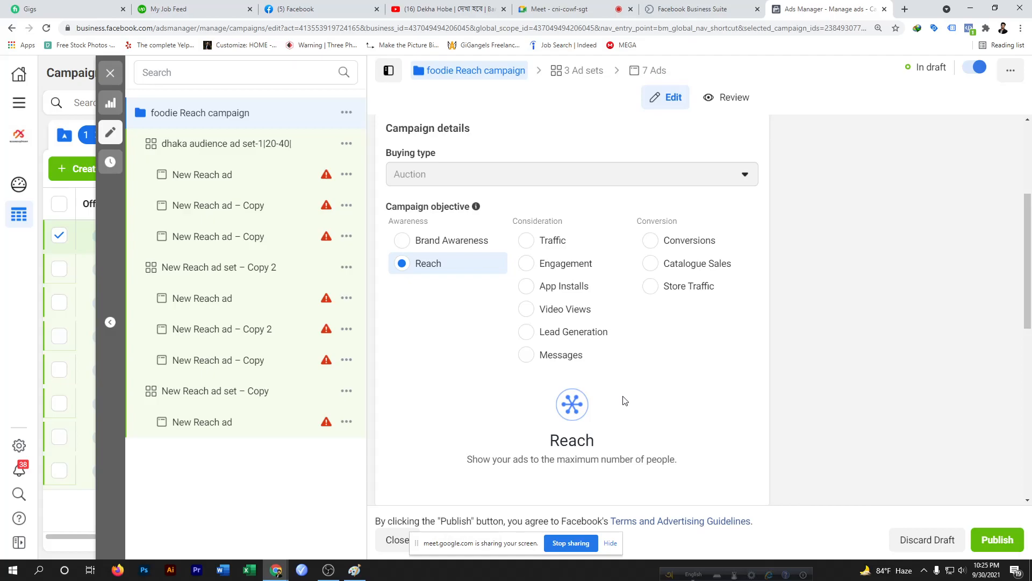
pyautogui.click(258, 152)
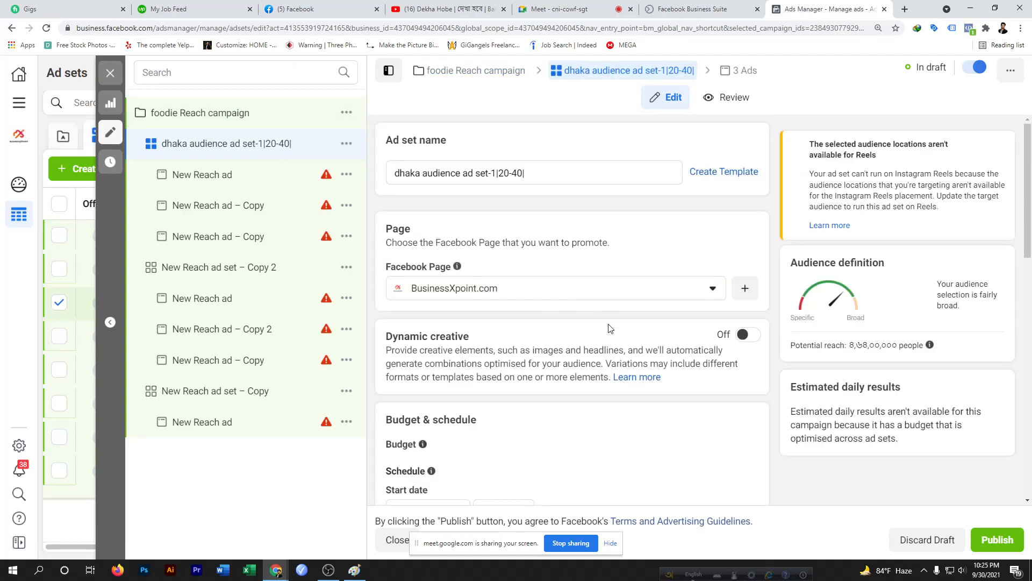
# Review the ad set's placements, optimisation and audience settings, including the saved audience list
pyautogui.scroll(-1, 609, 326)
pyautogui.scroll(-10, 610, 325)
pyautogui.scroll(3, 617, 333)
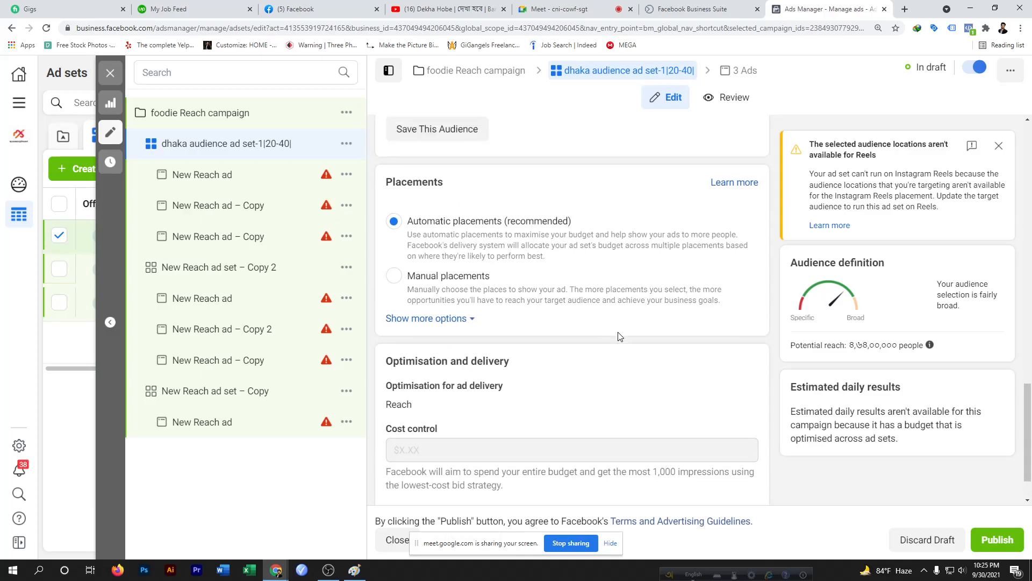
pyautogui.scroll(-4, 619, 336)
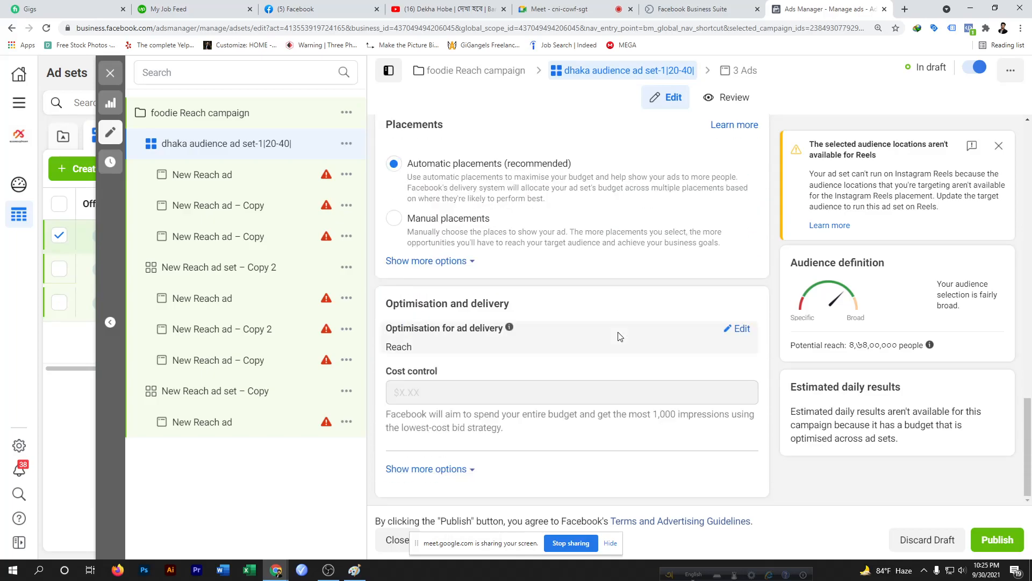
pyautogui.scroll(5, 595, 272)
pyautogui.scroll(4, 422, 226)
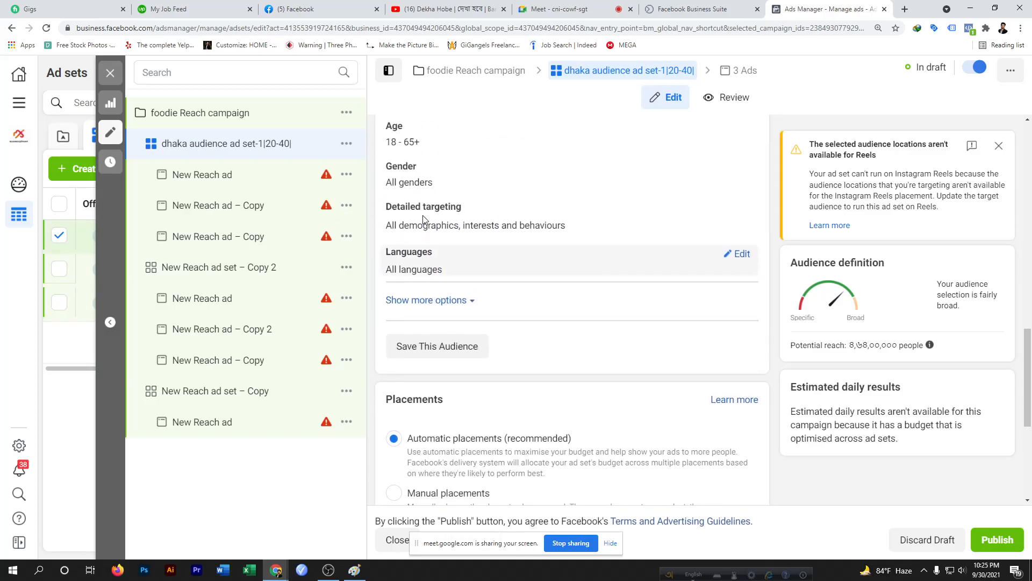
pyautogui.scroll(3, 412, 225)
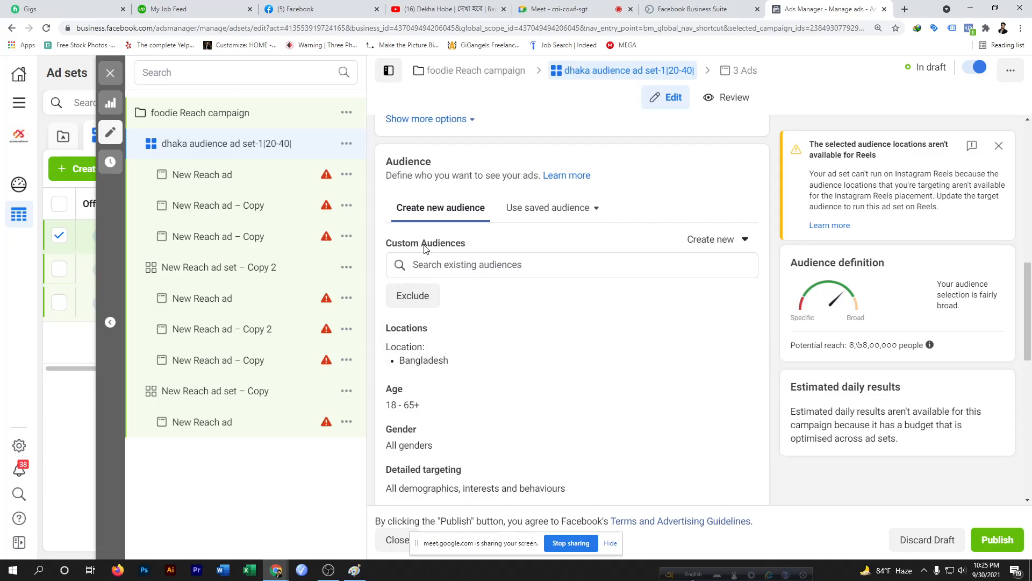
pyautogui.click(558, 213)
pyautogui.moveTo(540, 293)
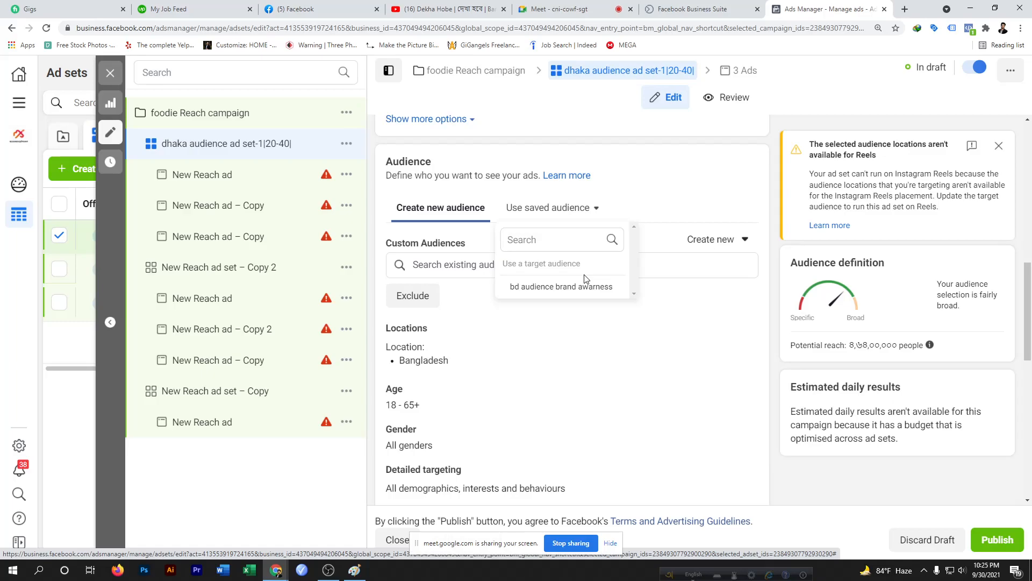
pyautogui.moveTo(588, 296)
pyautogui.click(450, 216)
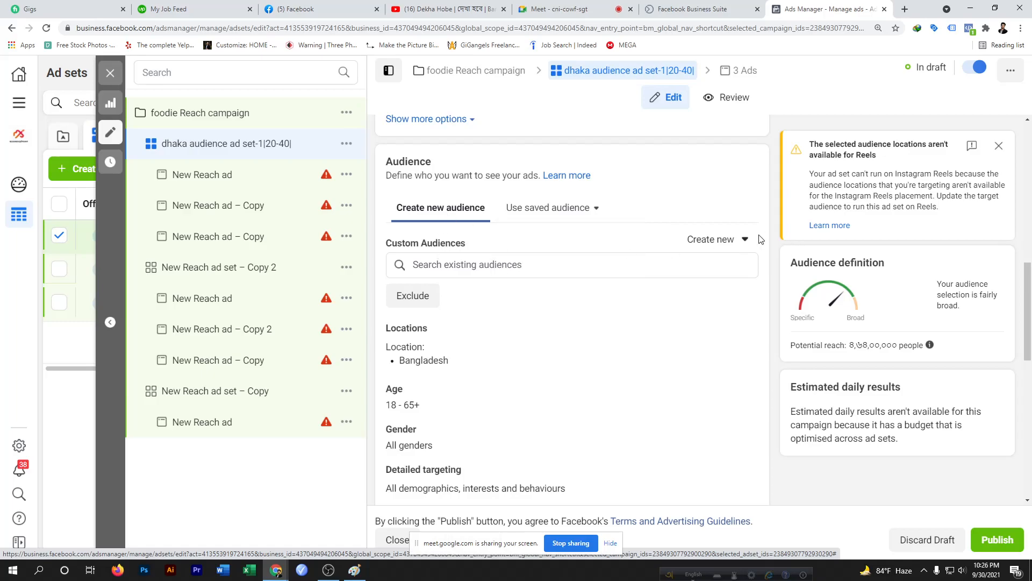
# Switch to the Google Meet call, admit the waiting participant, and return to Ads Manager
pyautogui.scroll(-3, 436, 328)
pyautogui.scroll(3, 436, 328)
pyautogui.click(561, 5)
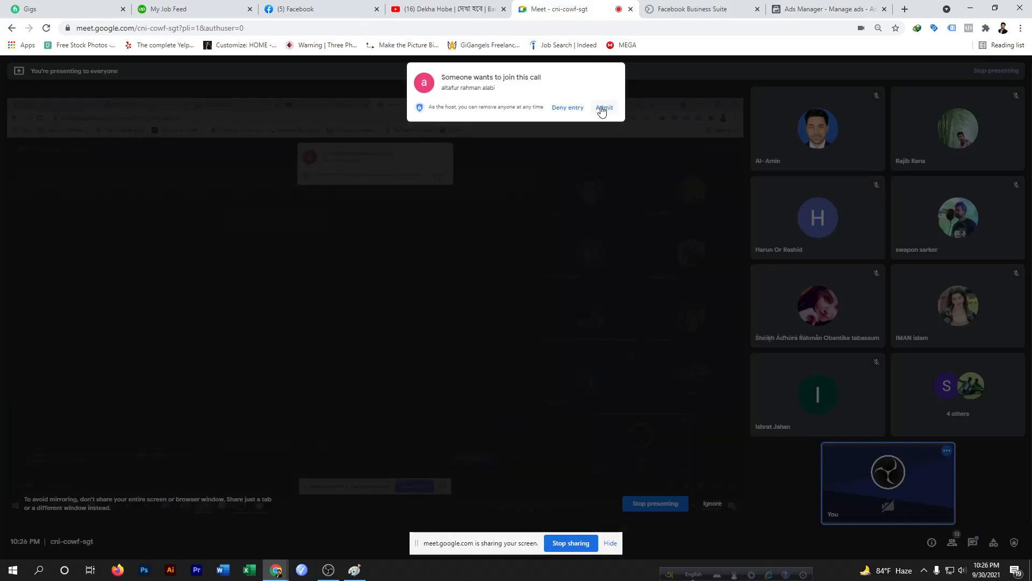
pyautogui.click(602, 110)
pyautogui.click(822, 8)
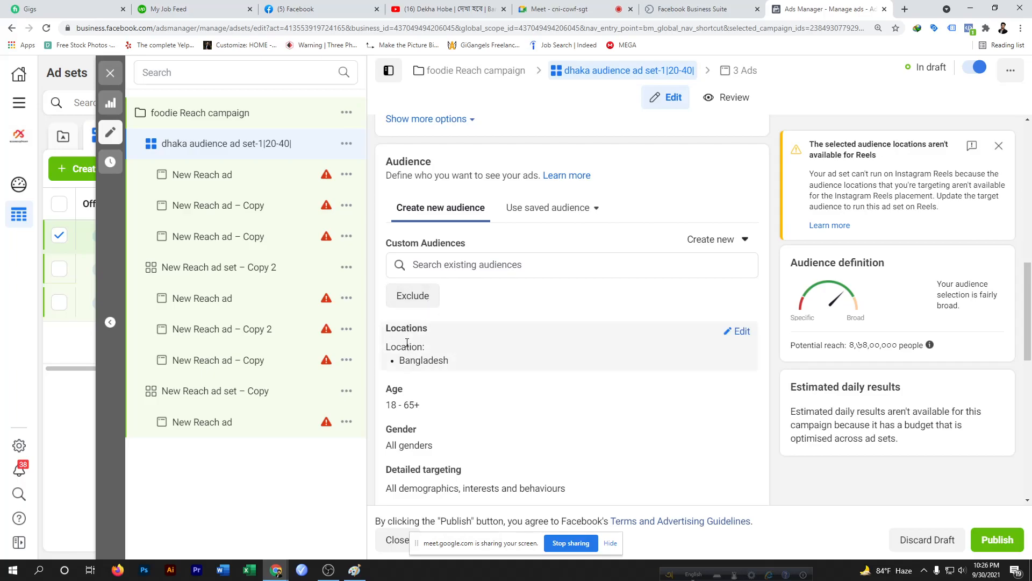
# Replace the Bangladesh location with Dhaka, Dhaka Division as the ad set's targeted location
pyautogui.click(743, 331)
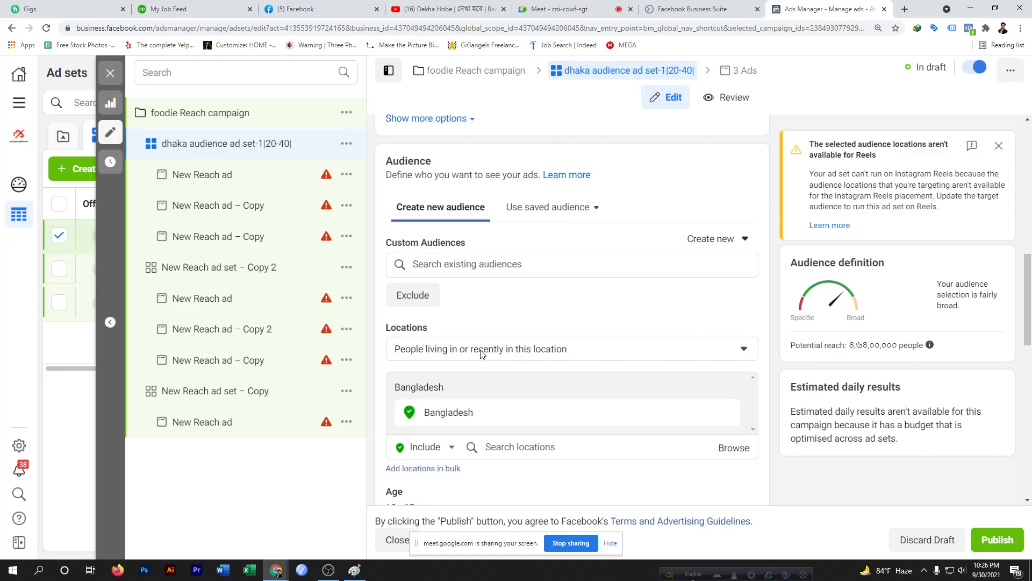
pyautogui.scroll(-4, 482, 355)
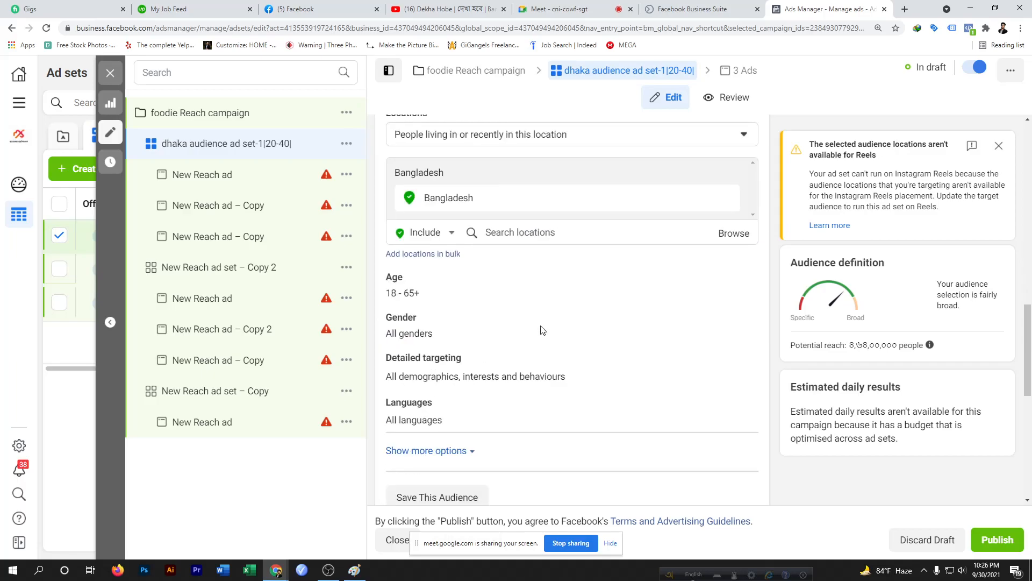
pyautogui.scroll(3, 669, 293)
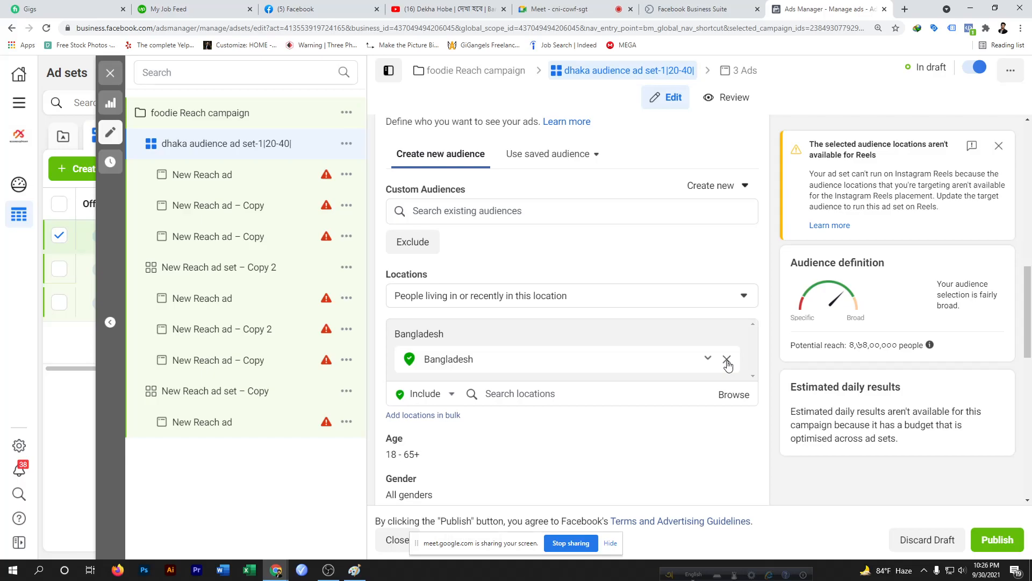
pyautogui.scroll(-2, 715, 349)
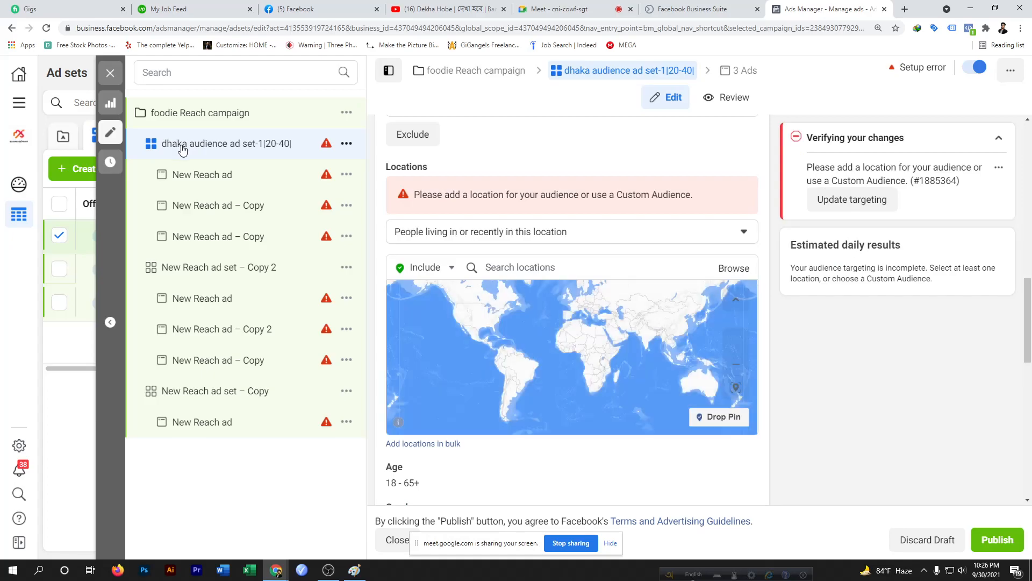
pyautogui.click(505, 270)
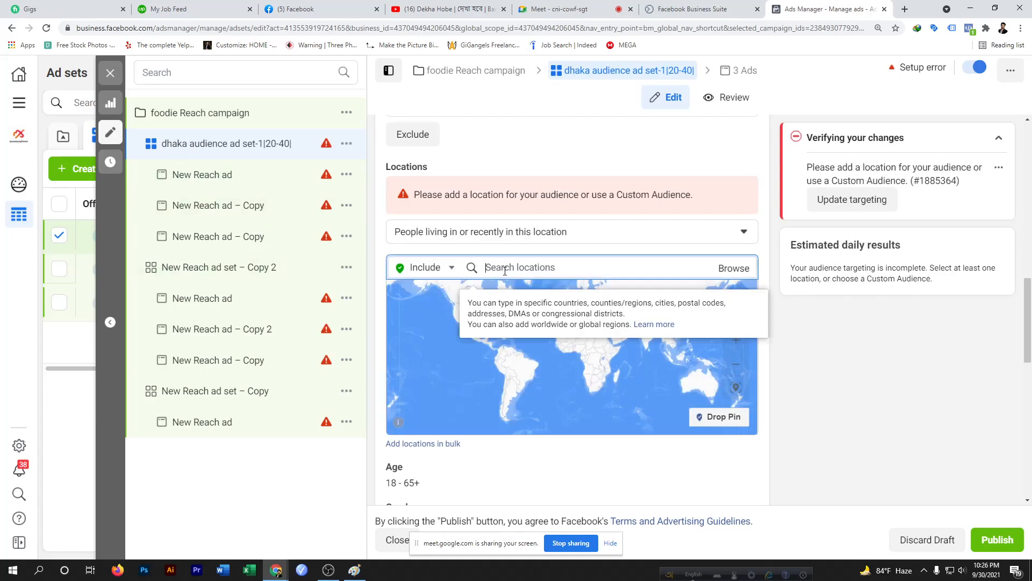
pyautogui.write('dha')
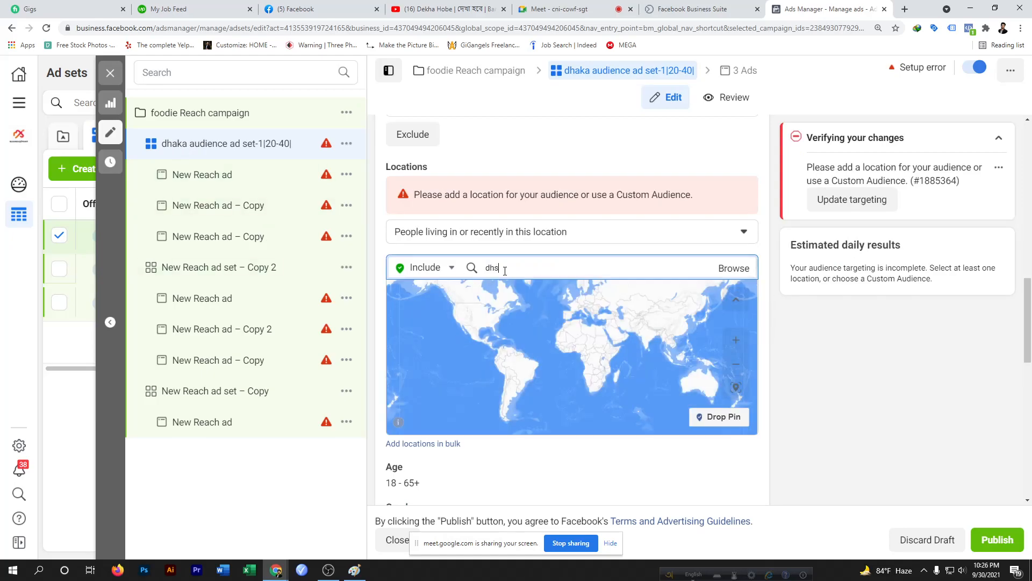
pyautogui.write('ka')
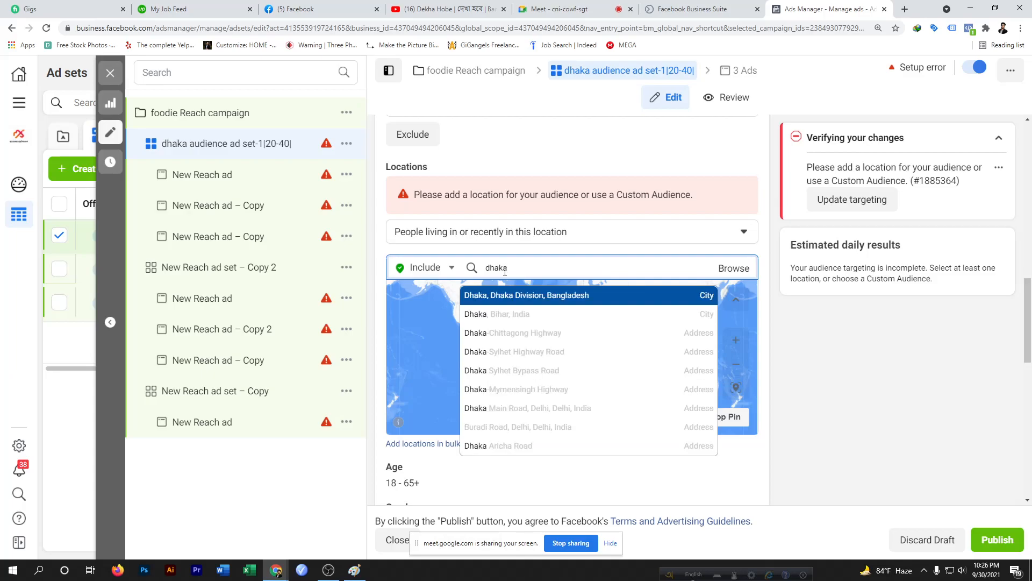
pyautogui.click(536, 297)
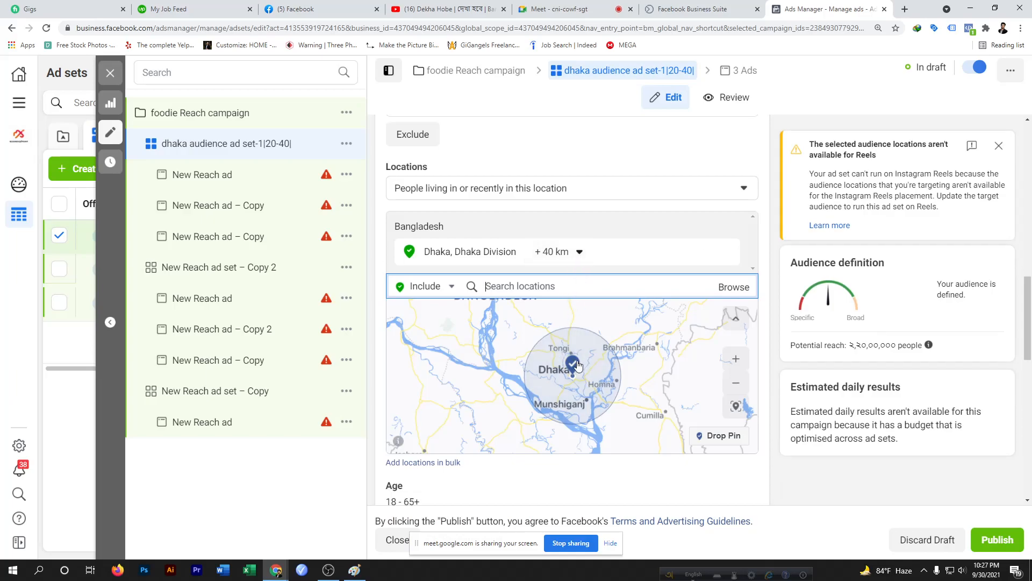
# Set the radius around Dhaka to 30 km
pyautogui.click(579, 256)
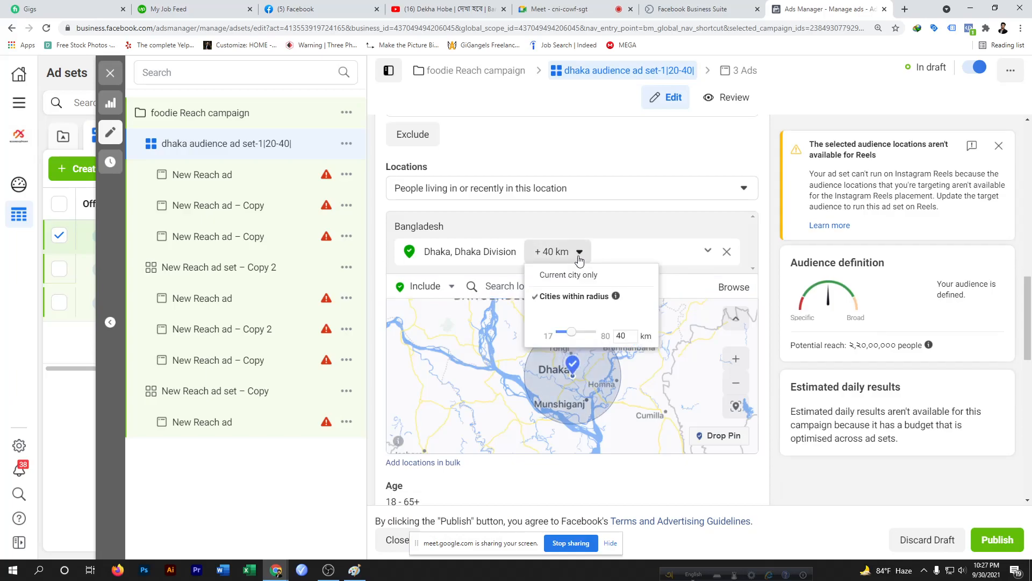
pyautogui.moveTo(572, 334); pyautogui.dragTo(566, 335)
pyautogui.click(615, 312)
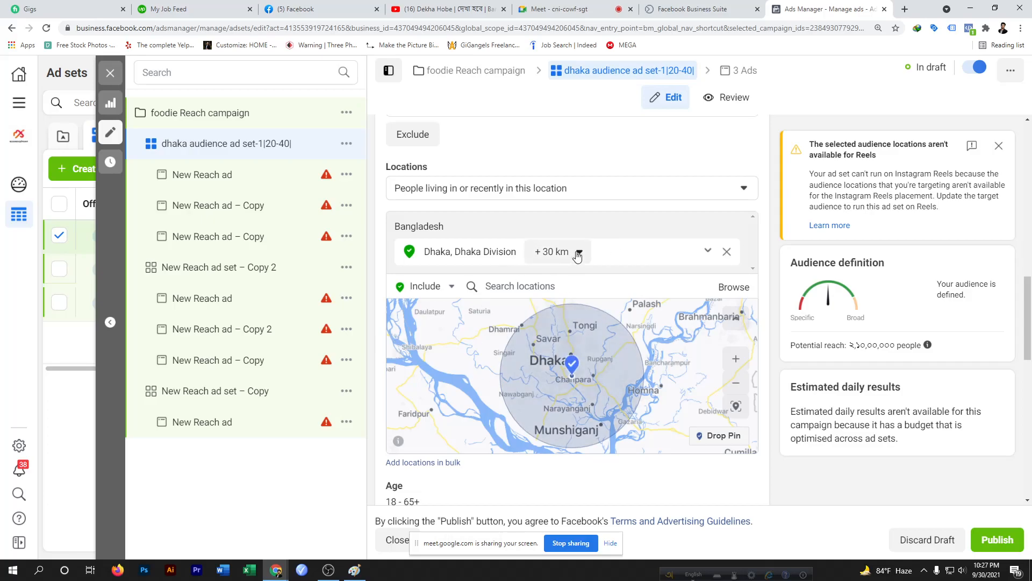
# Switch location mode to Exclude and drop an excluded pin near Munshiganj, south of Dhaka
pyautogui.scroll(-2, 586, 376)
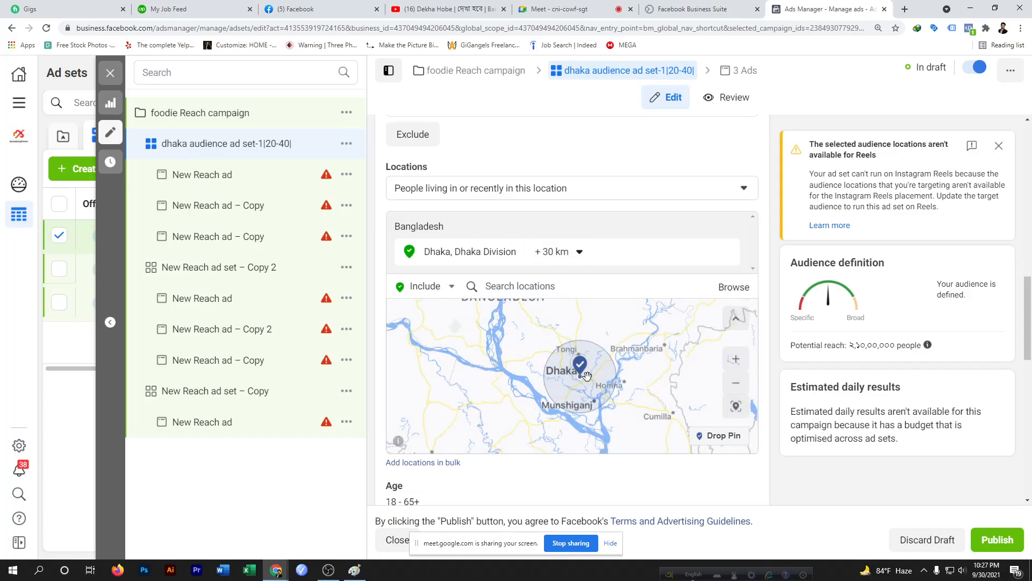
pyautogui.scroll(1, 587, 376)
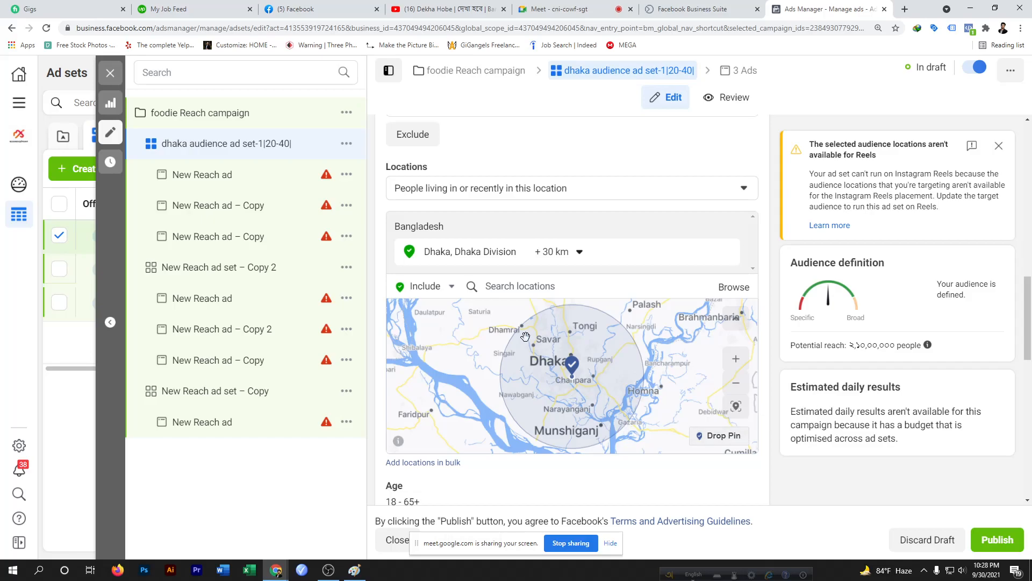
pyautogui.click(452, 289)
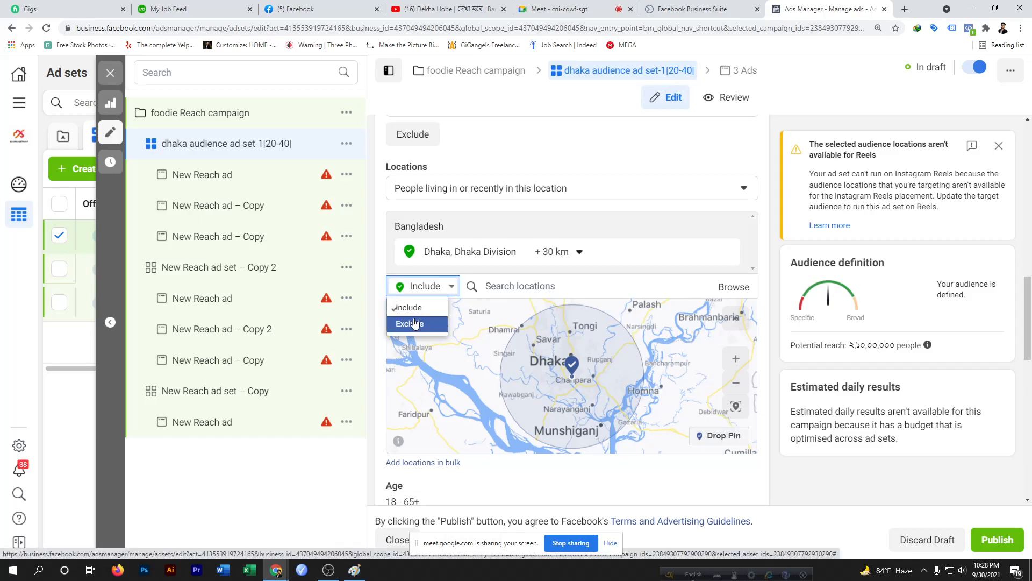
pyautogui.click(414, 324)
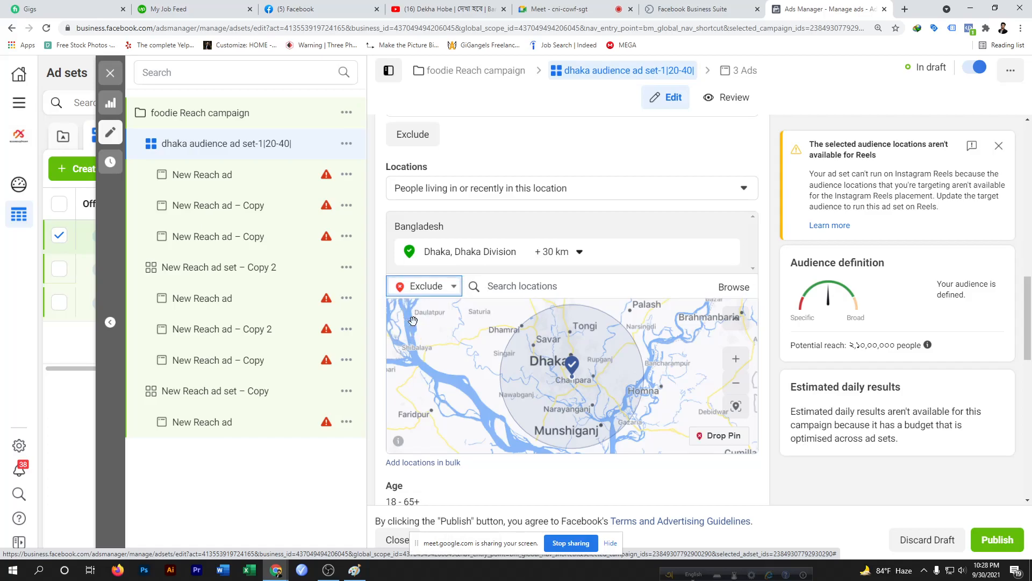
pyautogui.click(717, 439)
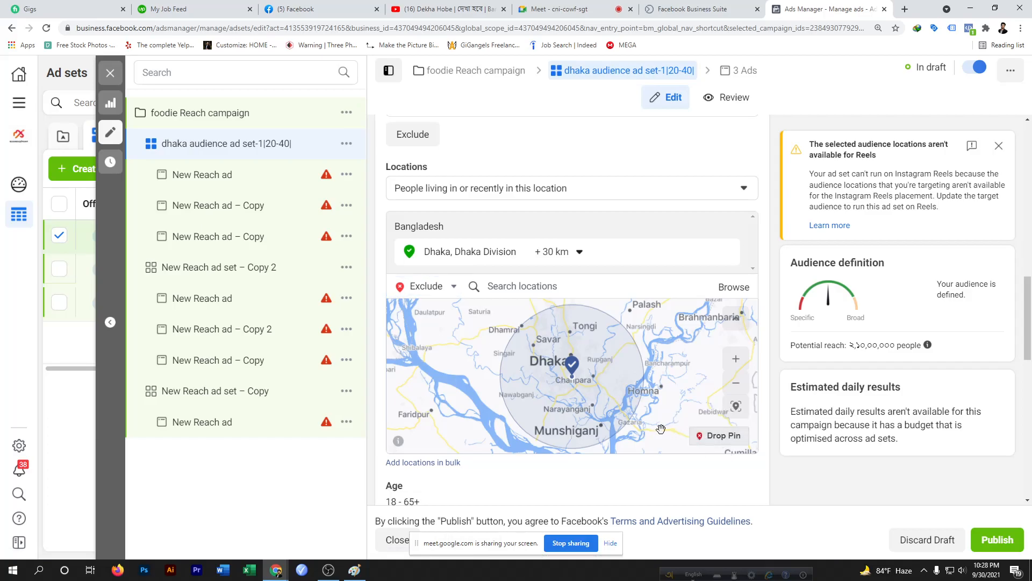
pyautogui.click(719, 438)
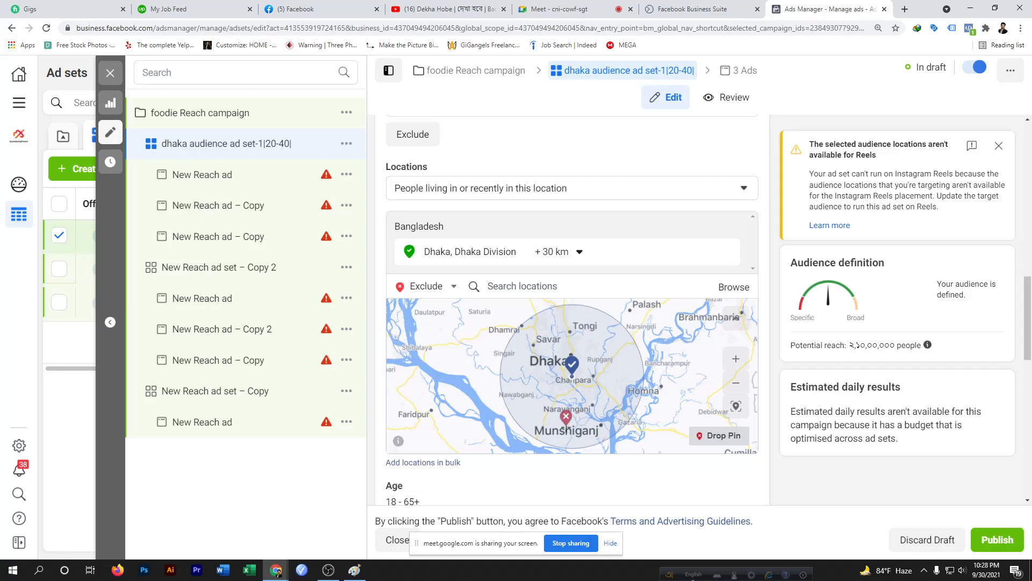
pyautogui.click(566, 426)
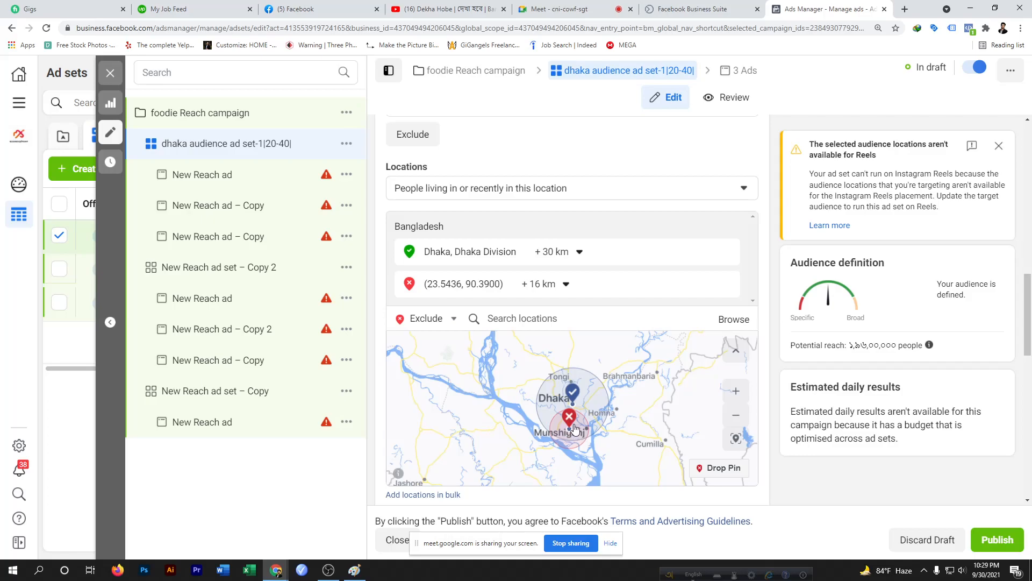
# Switch back to Include and drop an included pin near Tongi, north of Dhaka
pyautogui.click(453, 320)
pyautogui.click(436, 340)
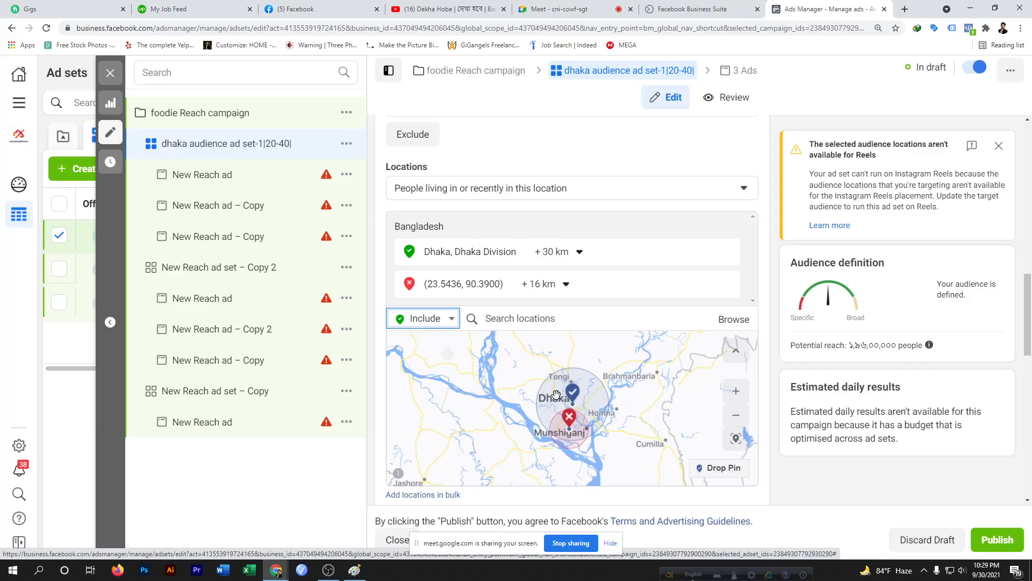
pyautogui.click(710, 470)
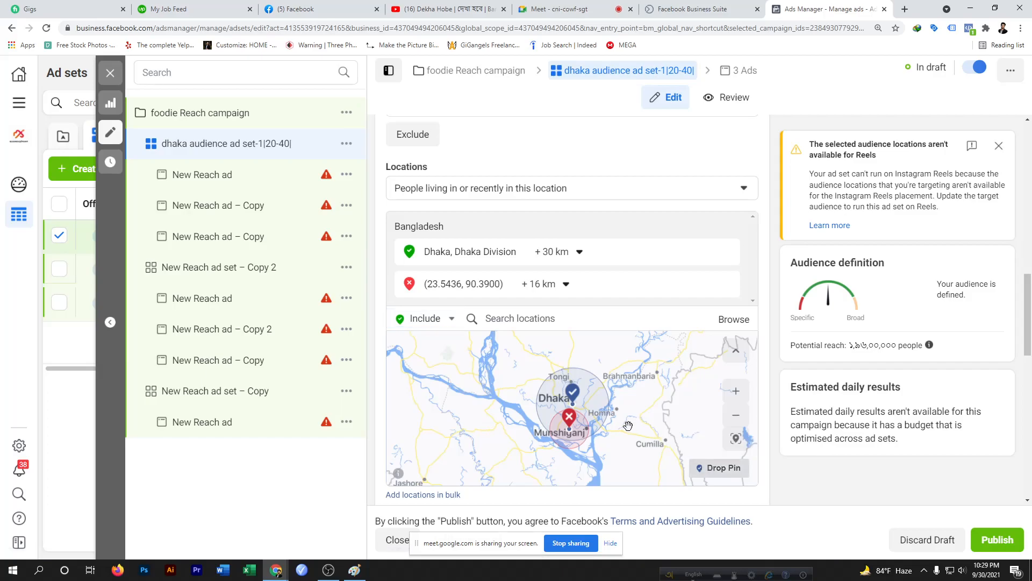
pyautogui.click(706, 470)
pyautogui.click(560, 378)
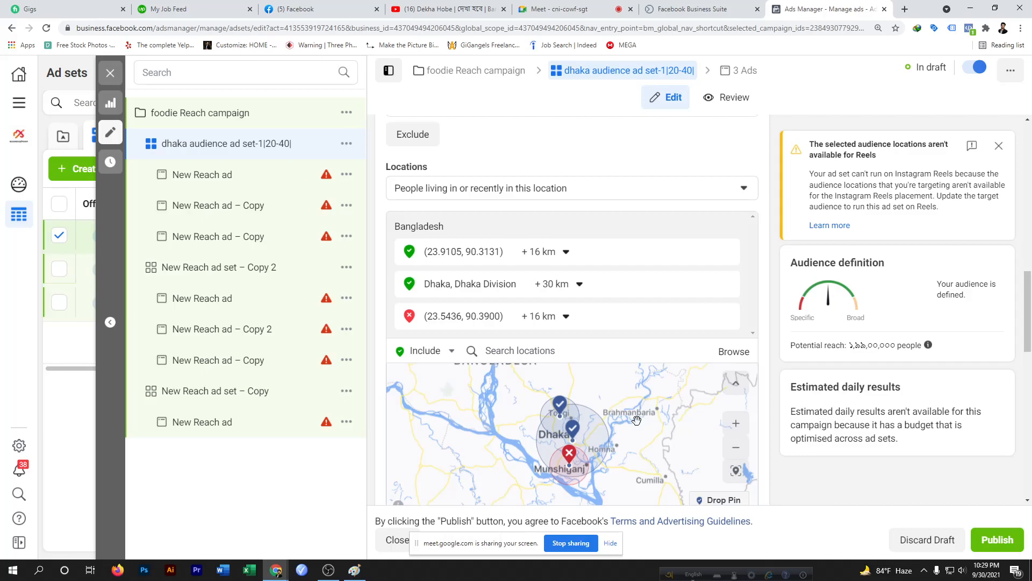
# Switch to the Google Meet call again, admit the next waiting participant, and return to Ads Manager
pyautogui.scroll(-1, 644, 403)
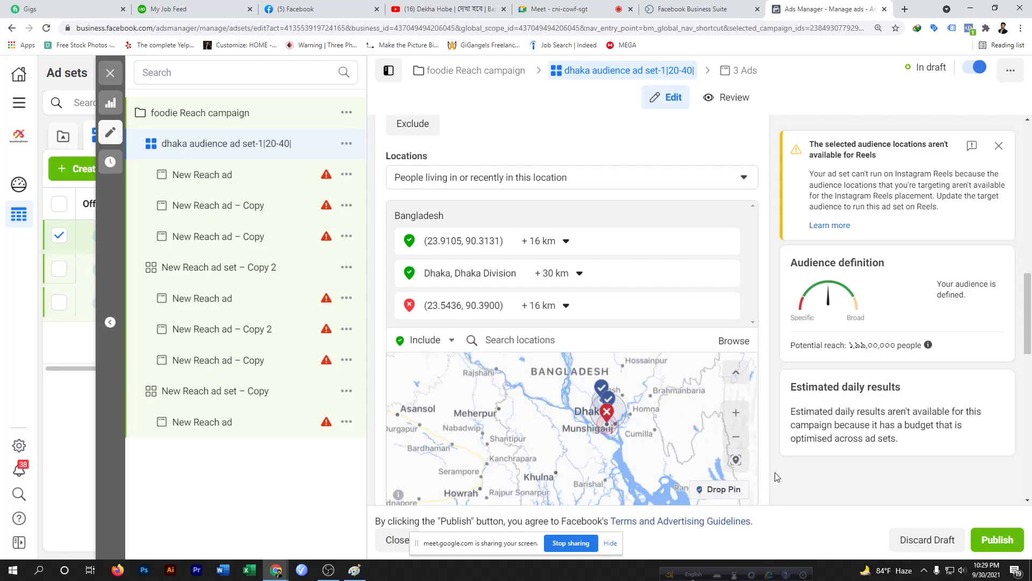
pyautogui.scroll(-3, 747, 457)
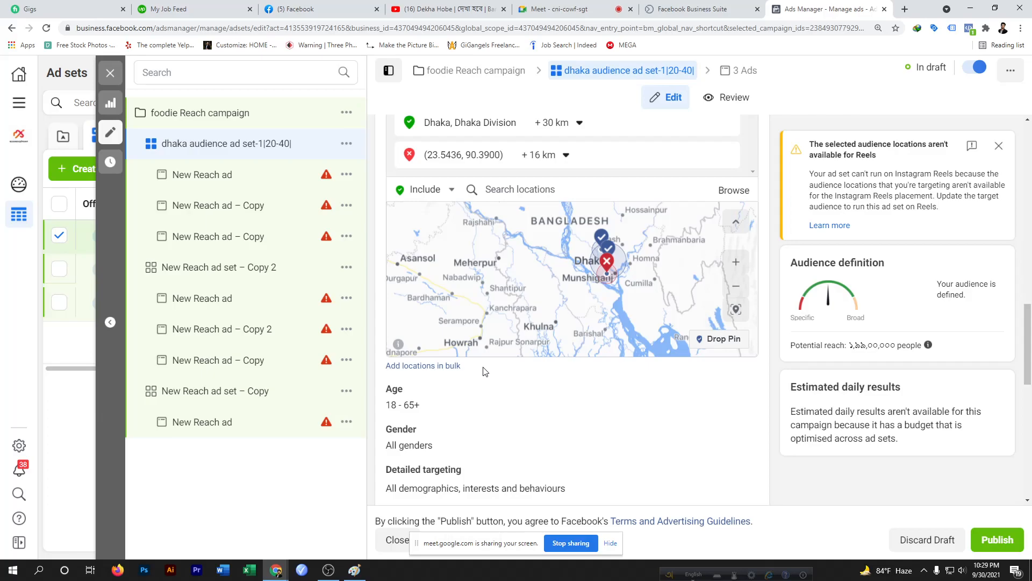
pyautogui.click(575, 7)
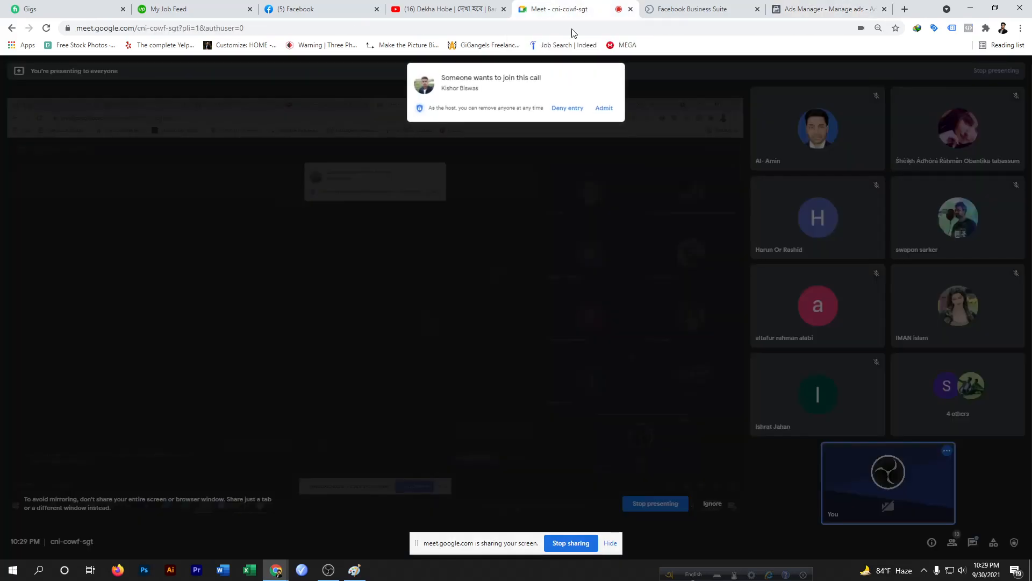
pyautogui.click(605, 109)
pyautogui.click(830, 9)
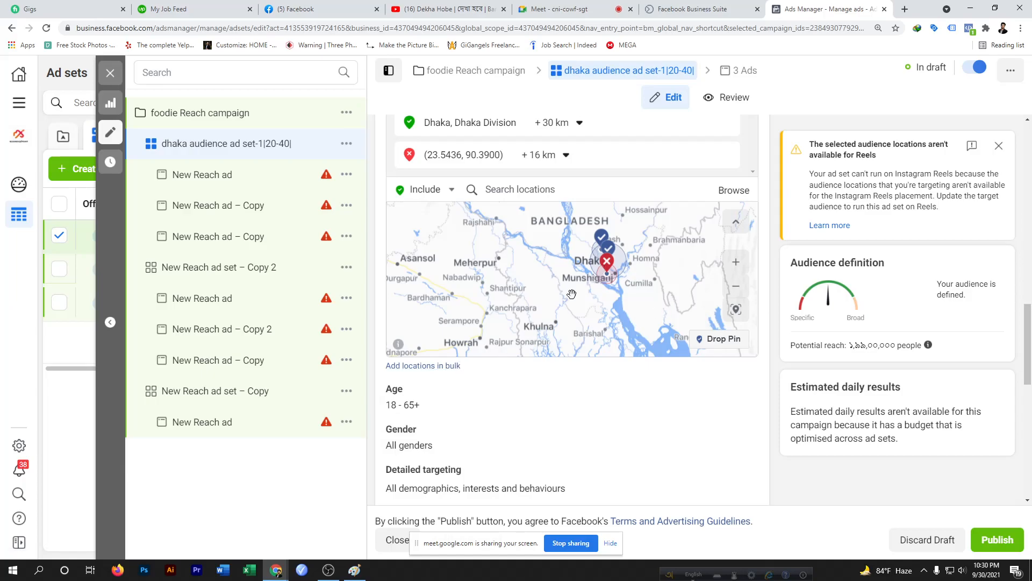
# Inspect the location type options in the bulk location dialog, then close it
pyautogui.click(438, 365)
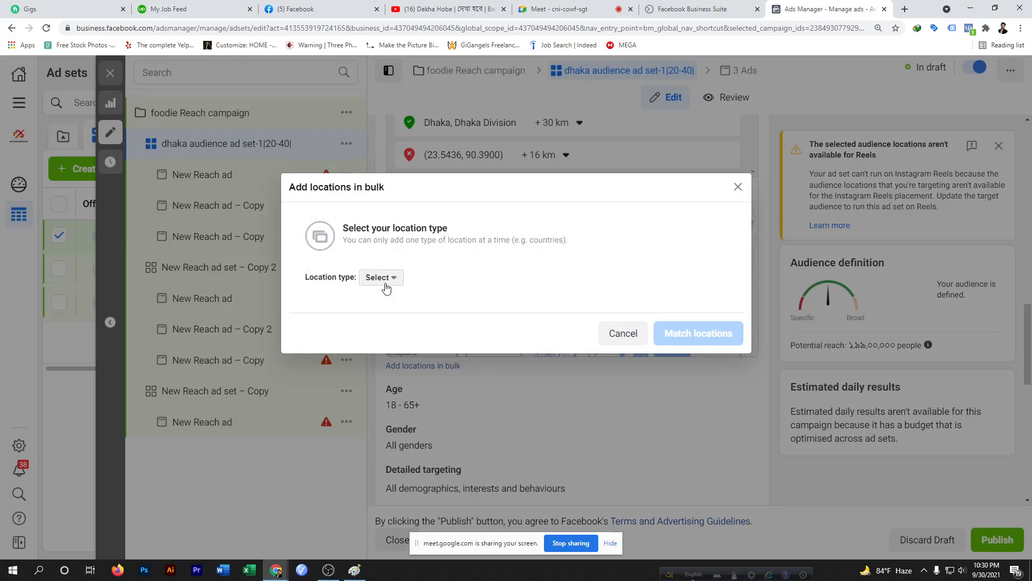
pyautogui.click(393, 278)
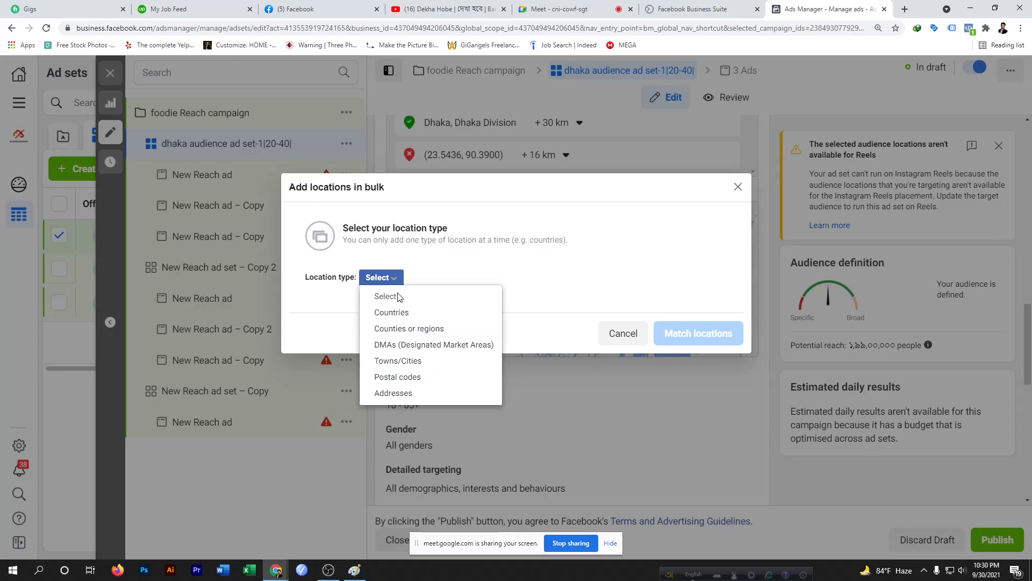
pyautogui.click(738, 187)
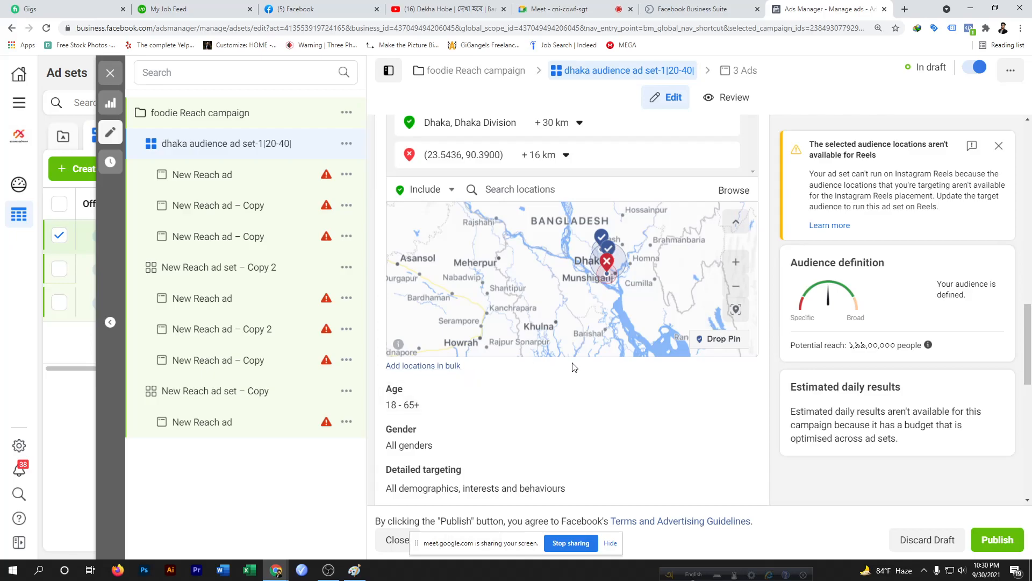
# Reopen the bulk location dialog, look through its location type list again, and close it
pyautogui.click(452, 367)
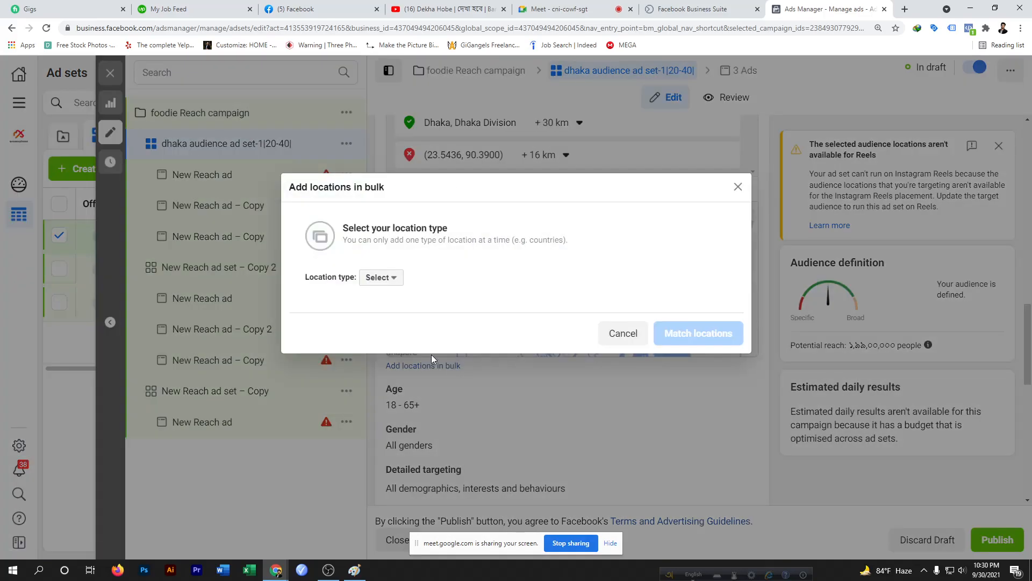
pyautogui.click(389, 279)
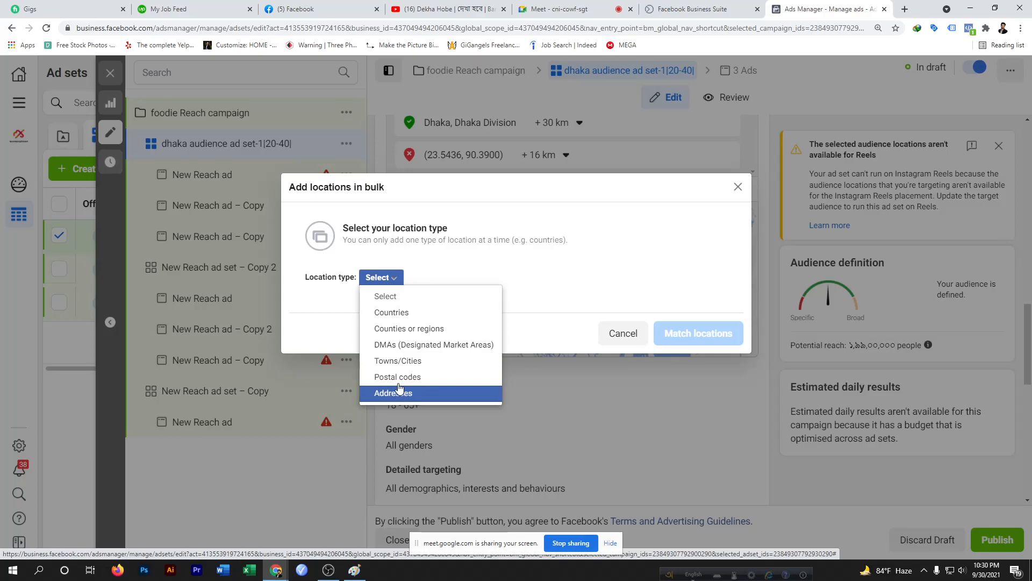
pyautogui.click(744, 189)
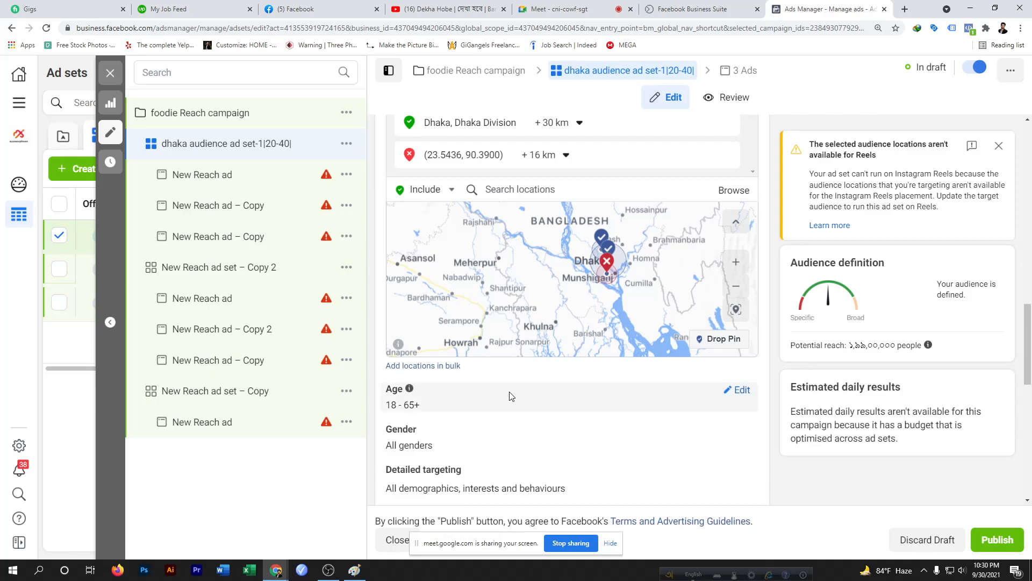
# Open the Locations audience options to review which people in the selected area to reach
pyautogui.scroll(3, 578, 398)
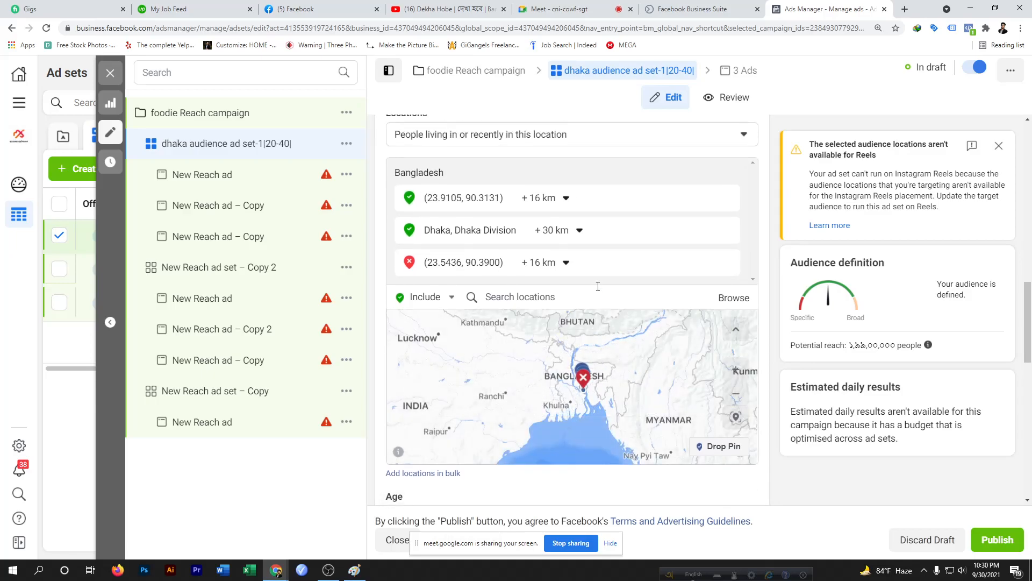
pyautogui.scroll(2, 607, 297)
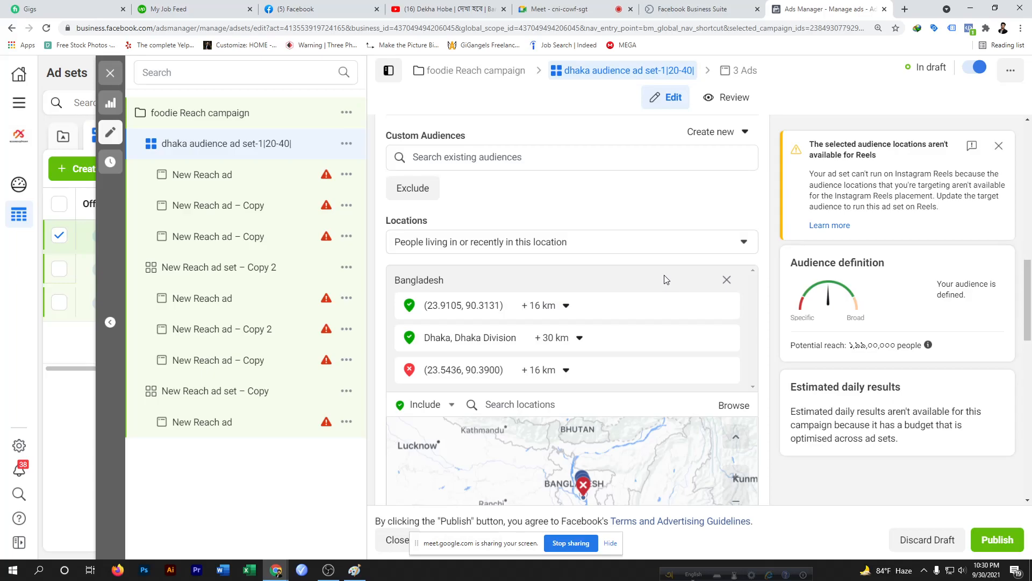
pyautogui.moveTo(434, 220)
pyautogui.click(745, 243)
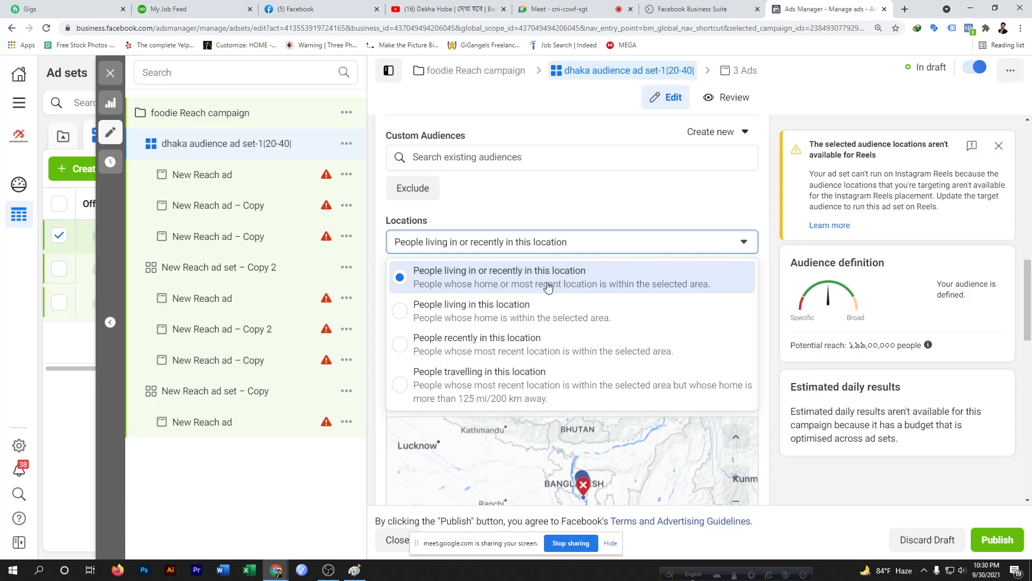
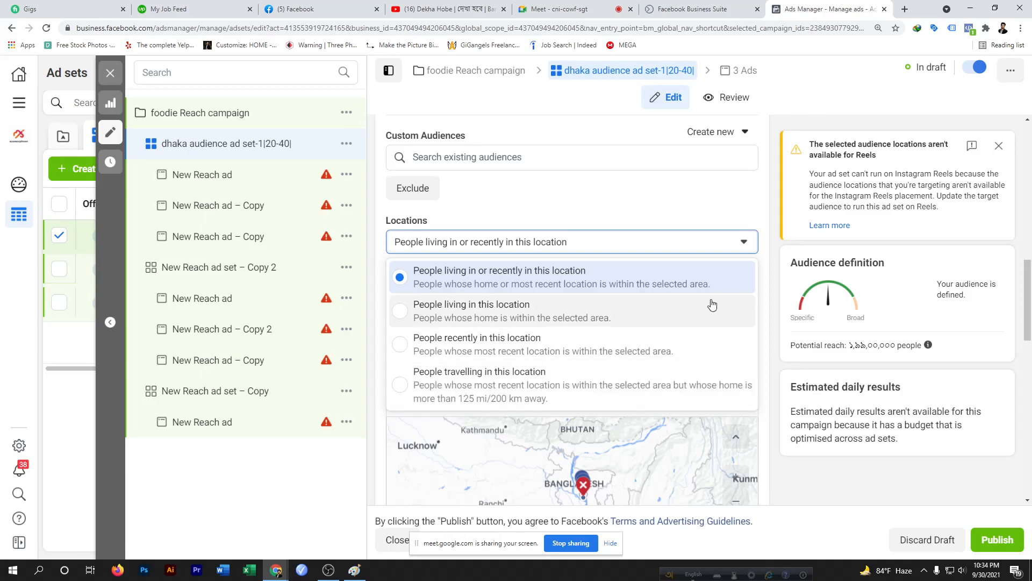
# Close the location type options, open the age range for editing, and browse the minimum age options
pyautogui.click(753, 208)
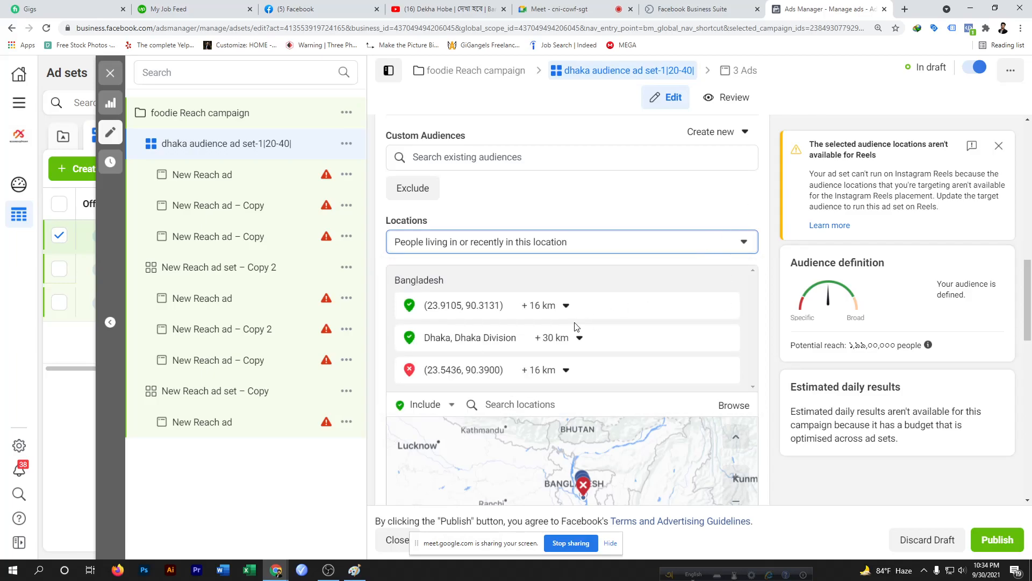
pyautogui.scroll(-6, 574, 326)
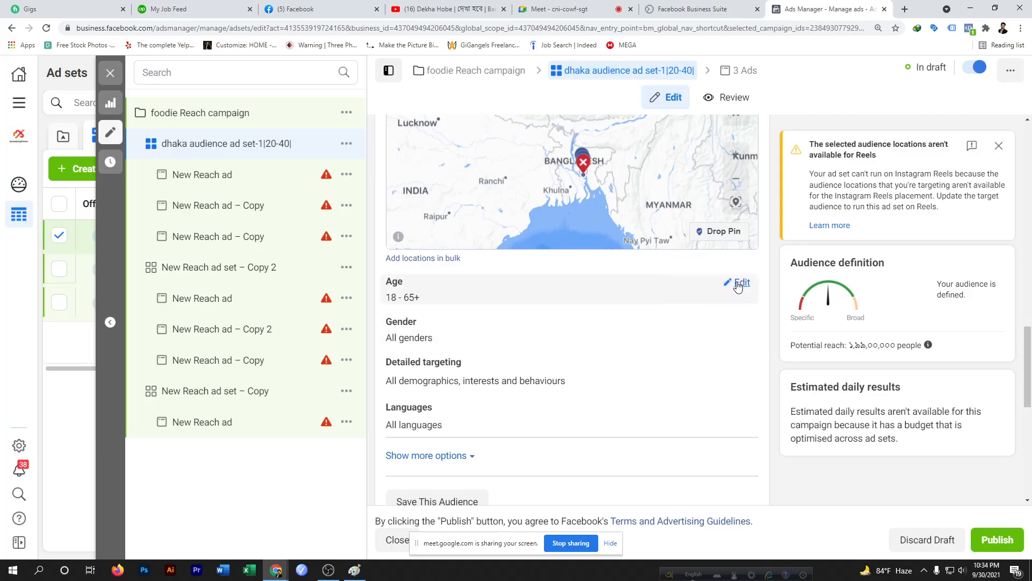
pyautogui.click(739, 283)
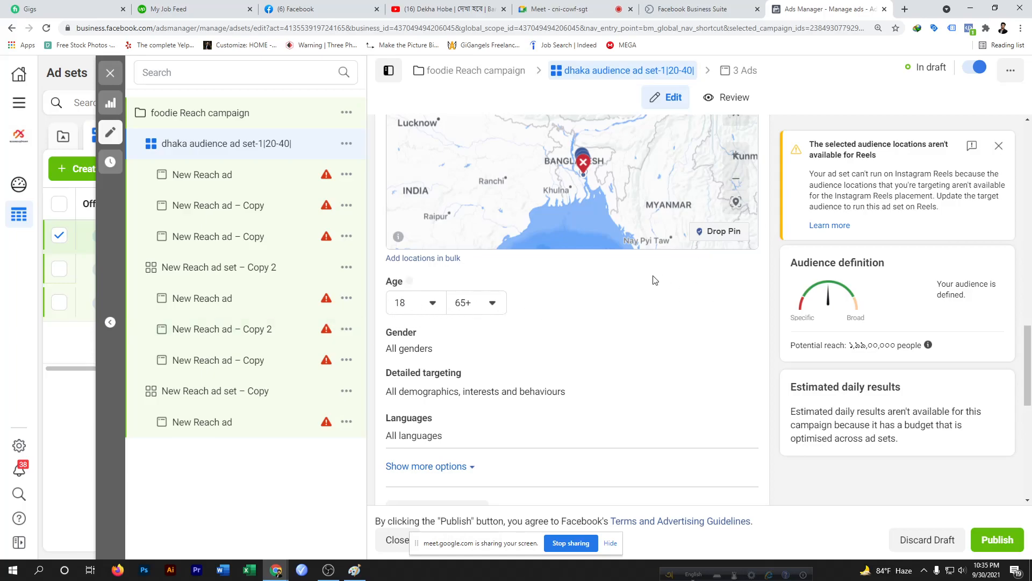
pyautogui.click(435, 305)
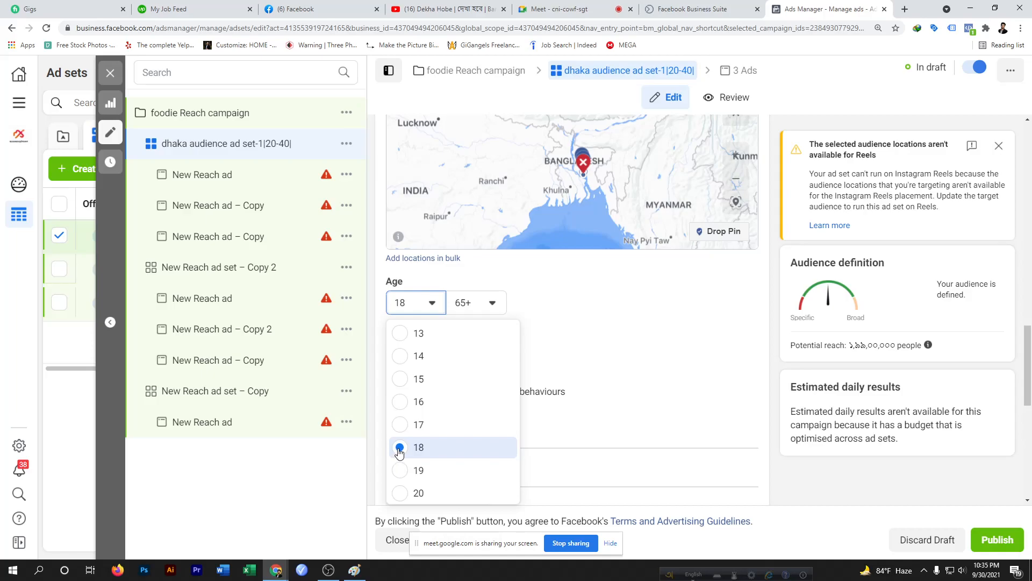
pyautogui.scroll(-5, 398, 433)
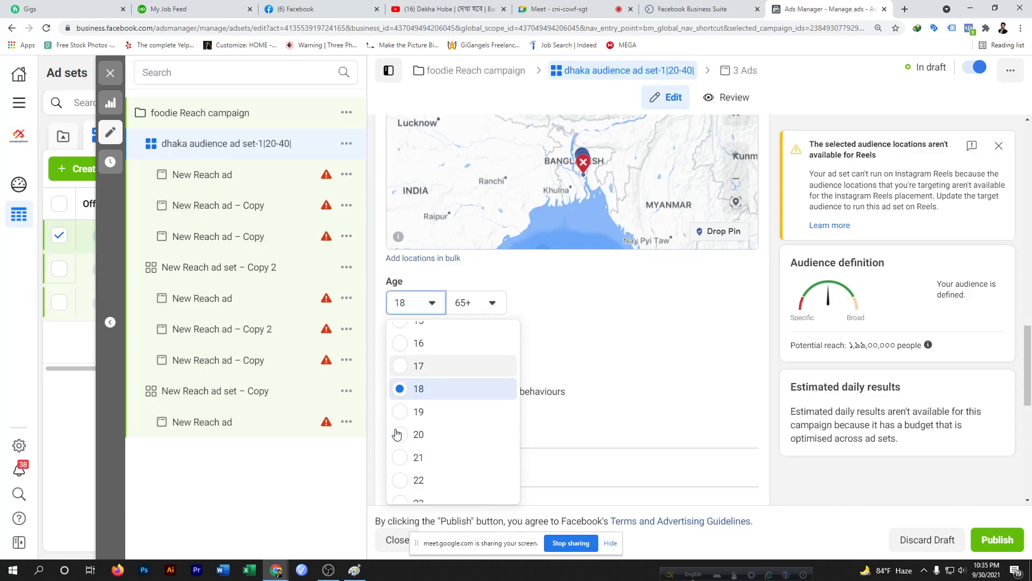
pyautogui.scroll(5, 398, 433)
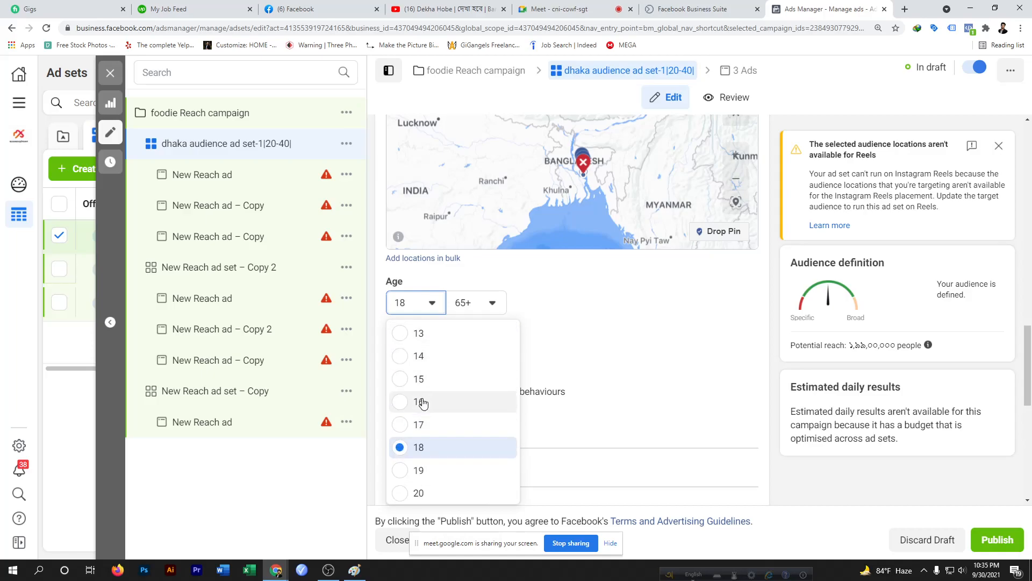
pyautogui.scroll(-10, 406, 398)
pyautogui.scroll(-6, 423, 403)
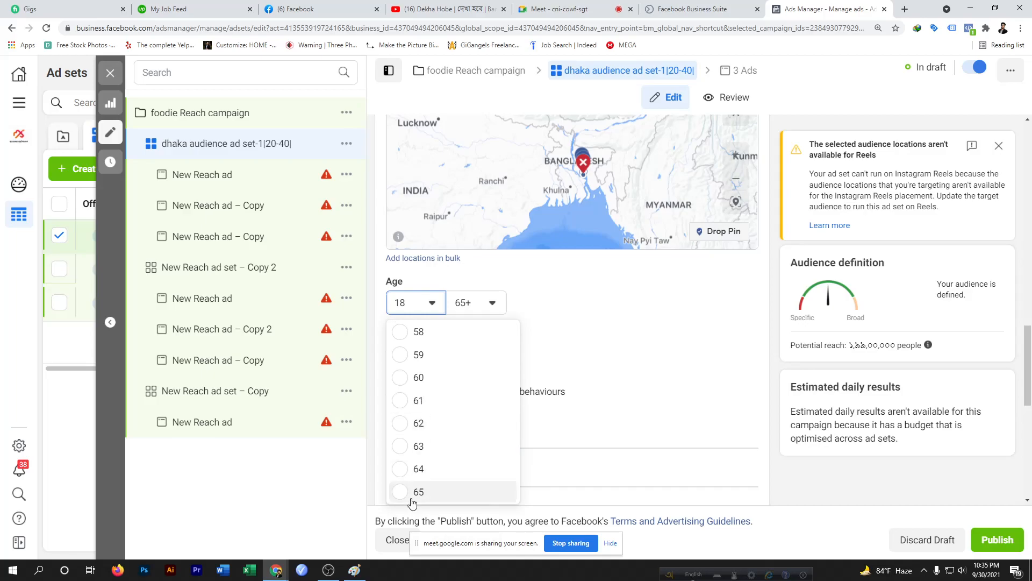
pyautogui.click(433, 305)
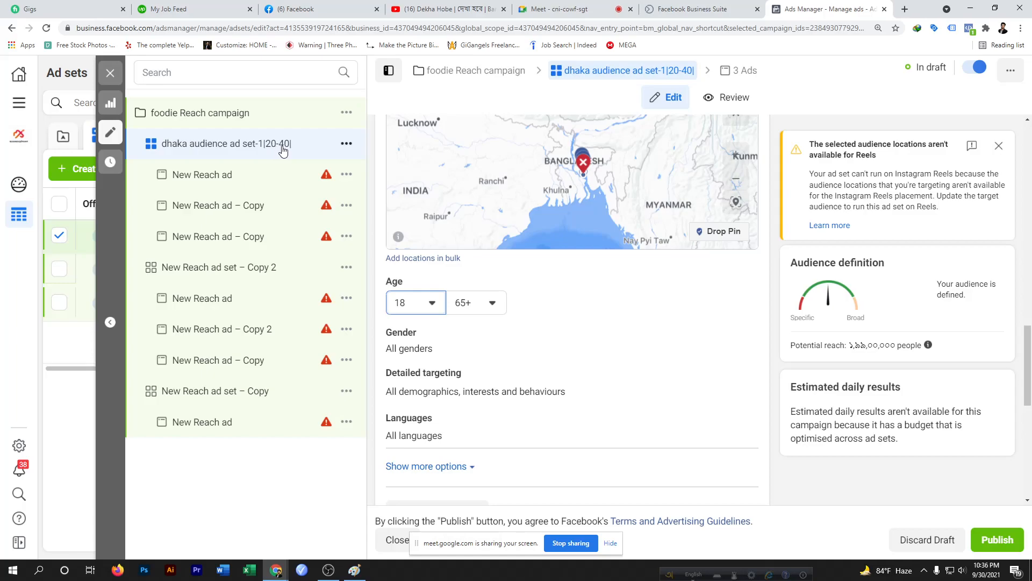
pyautogui.click(433, 304)
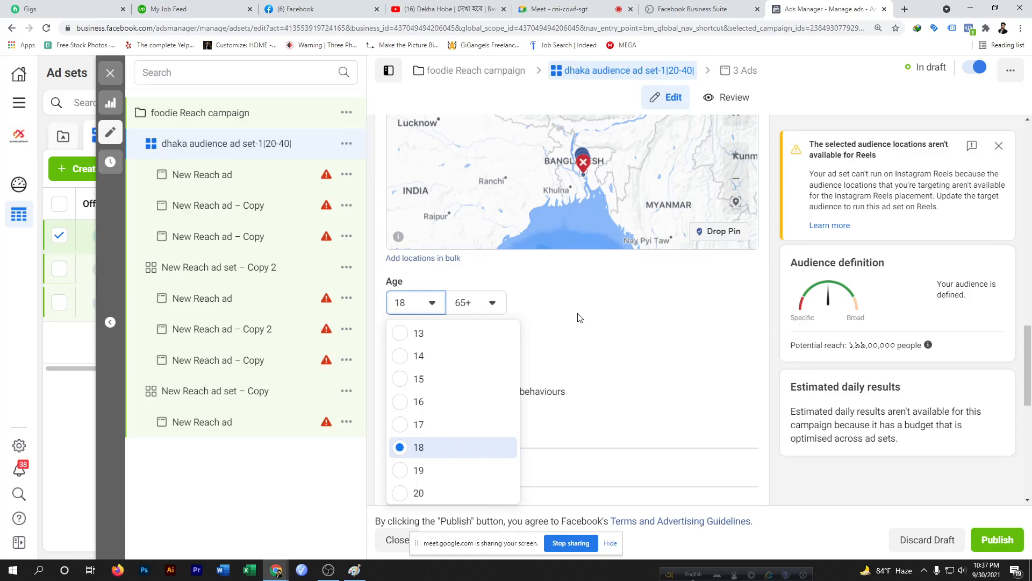
# Set the audience age range to 20 to 40
pyautogui.click(524, 297)
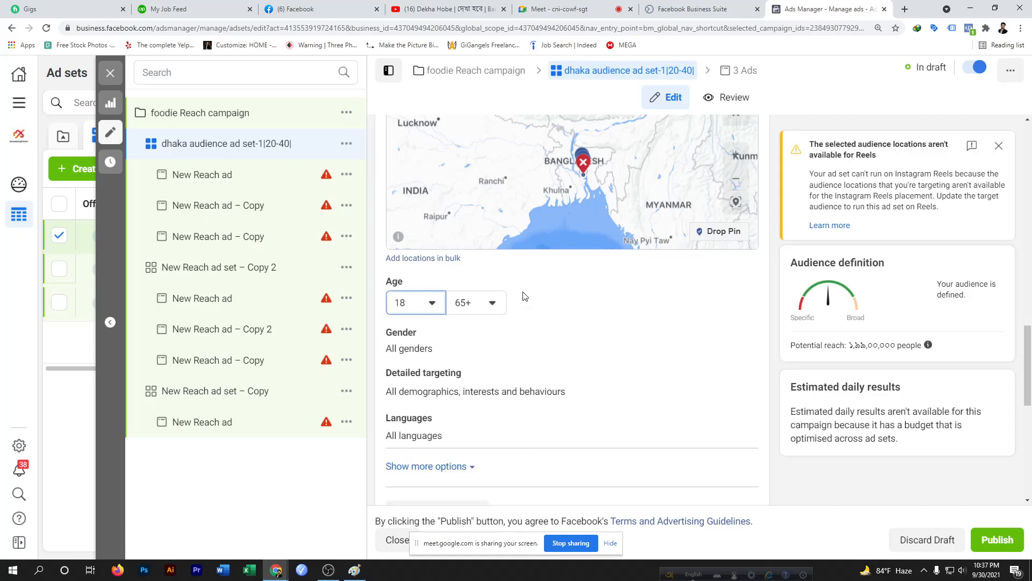
pyautogui.click(434, 304)
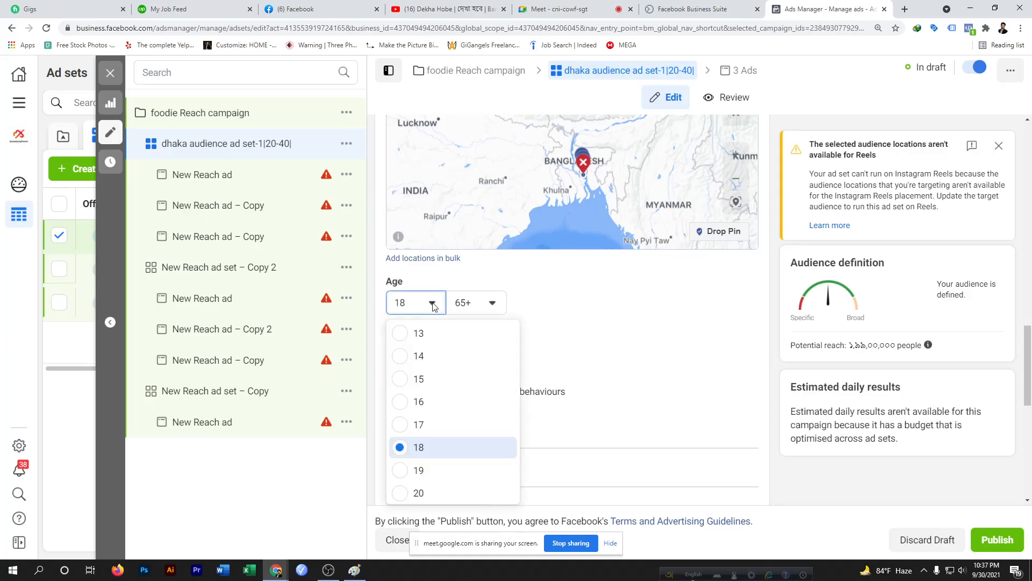
pyautogui.click(401, 492)
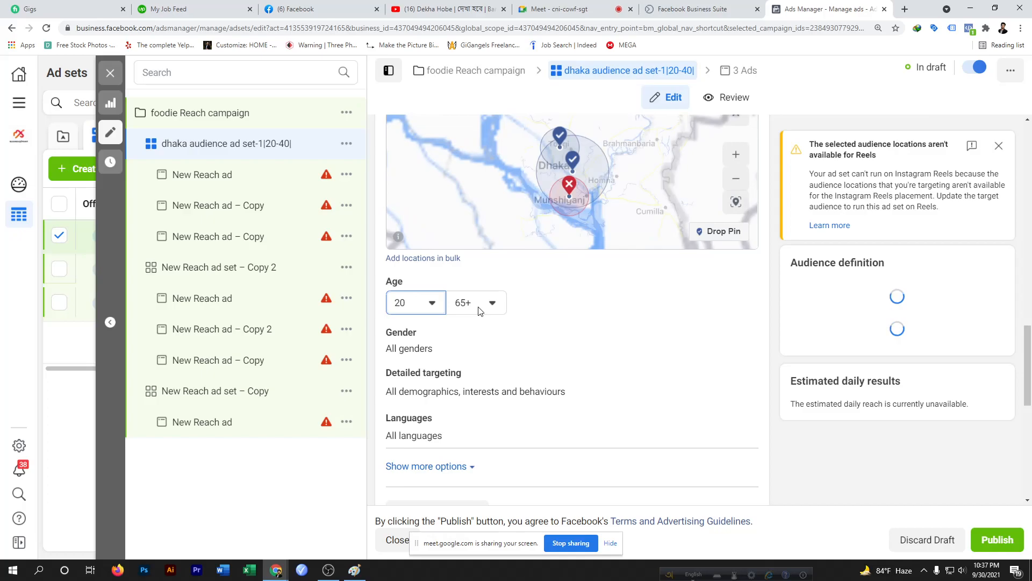
pyautogui.click(491, 307)
pyautogui.scroll(6, 470, 425)
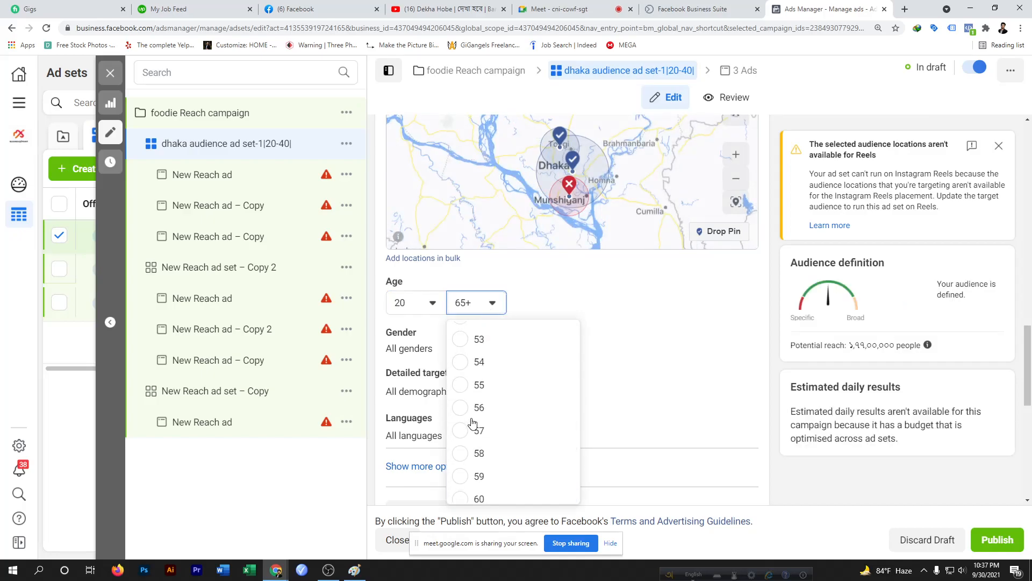
pyautogui.scroll(2, 461, 353)
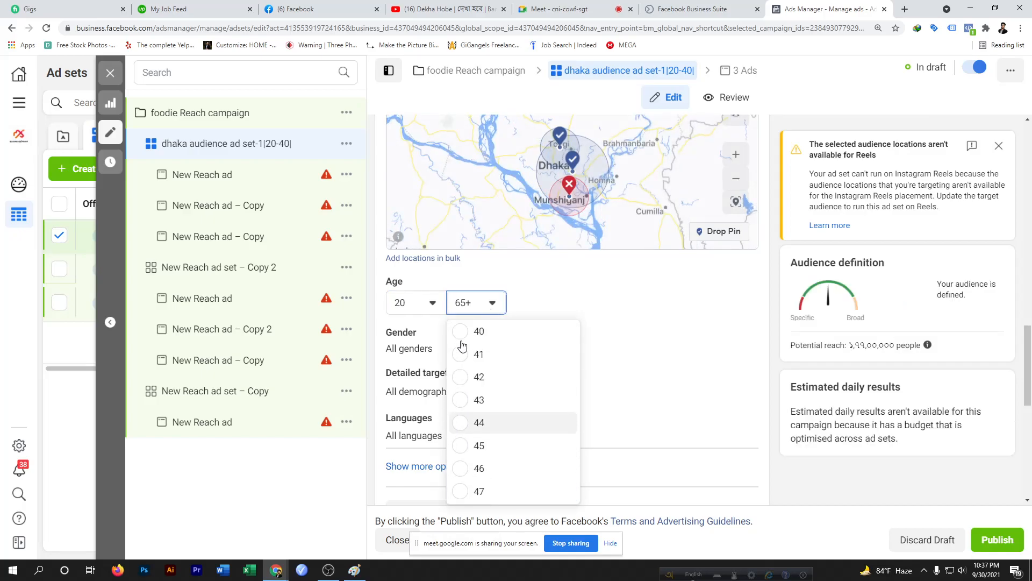
pyautogui.click(463, 351)
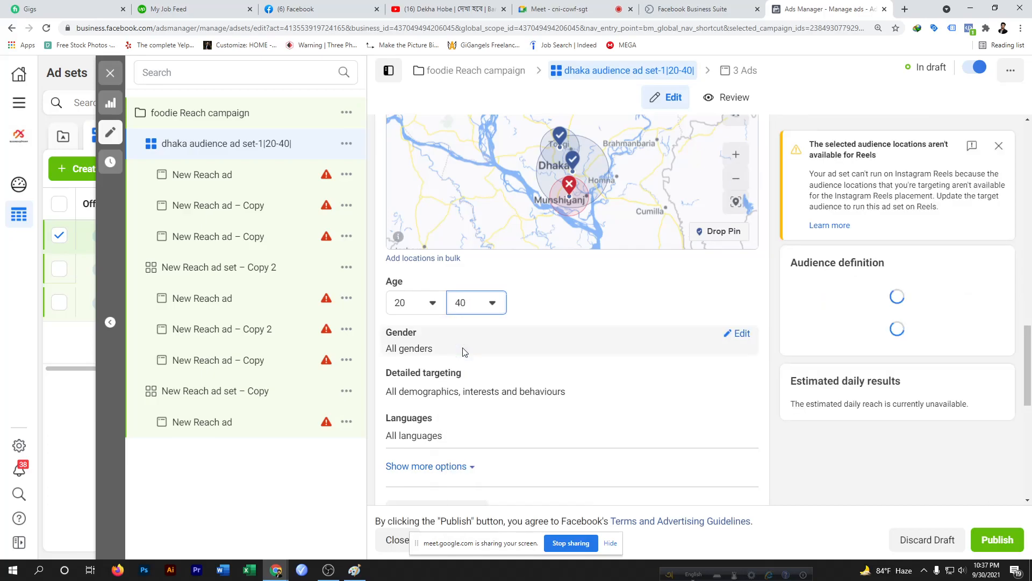
# Open the gender setting and try Men, Women and All in turn, finishing with All
pyautogui.click(738, 334)
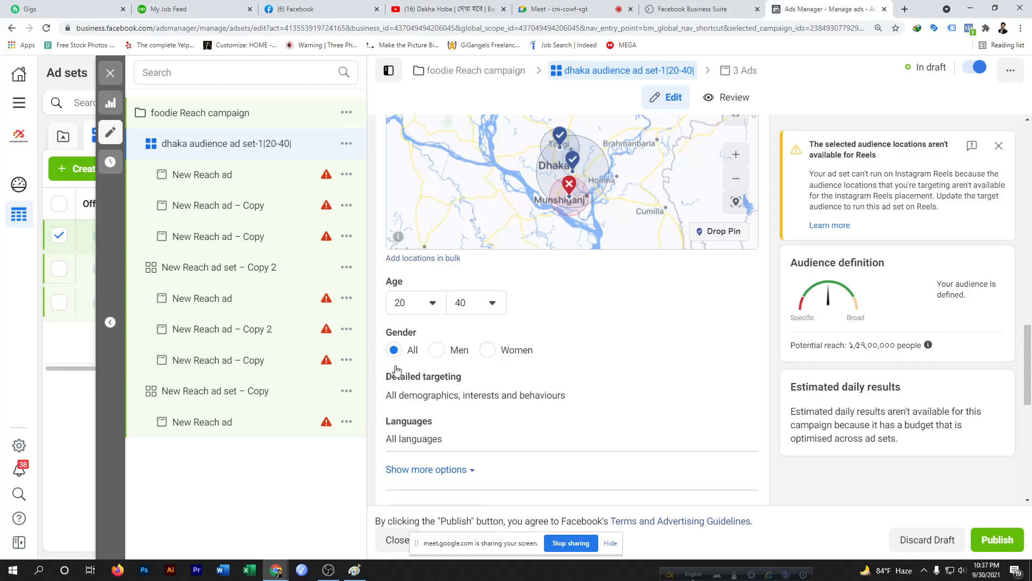
pyautogui.click(439, 353)
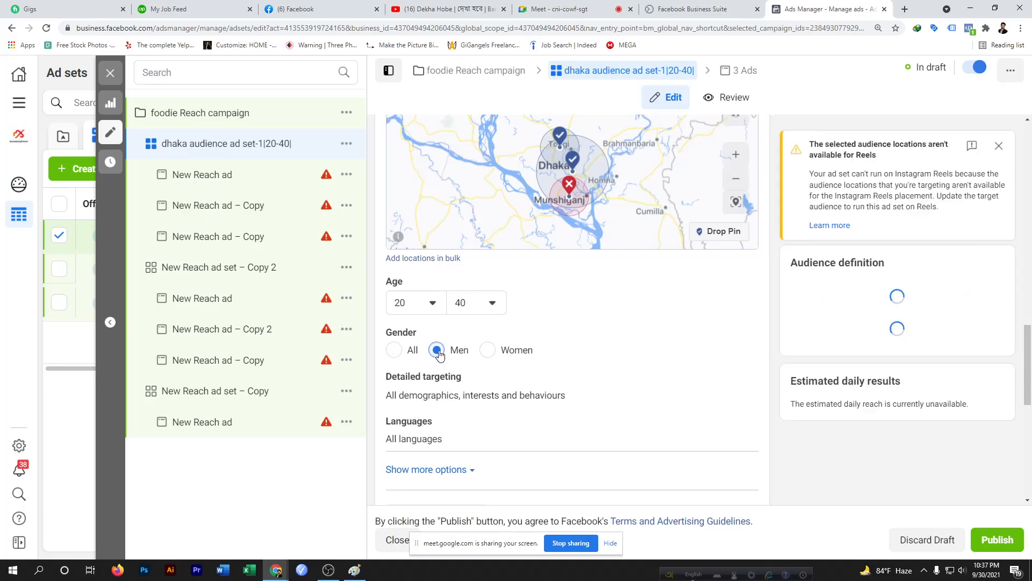
pyautogui.click(489, 351)
pyautogui.click(404, 351)
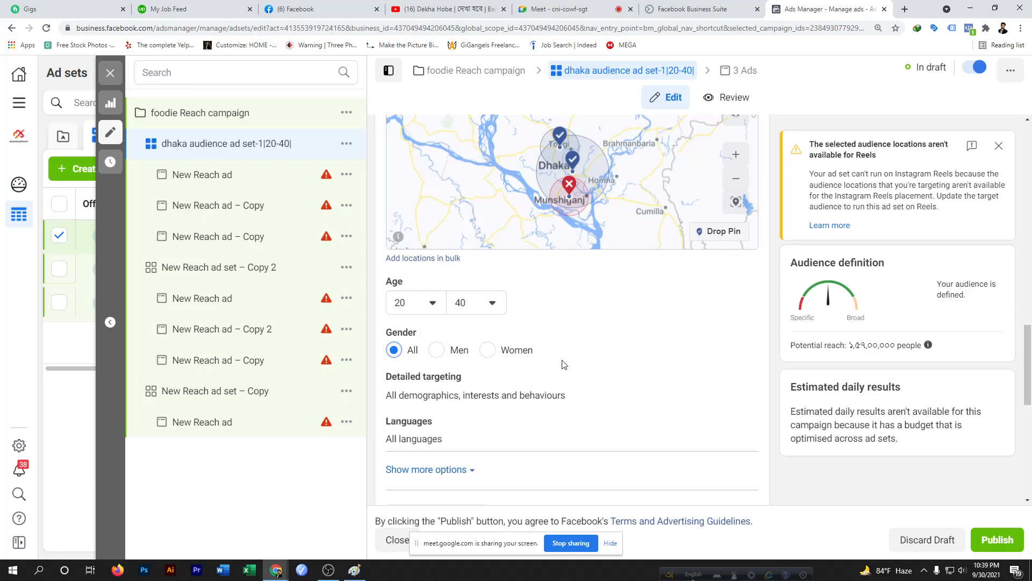
pyautogui.click(488, 353)
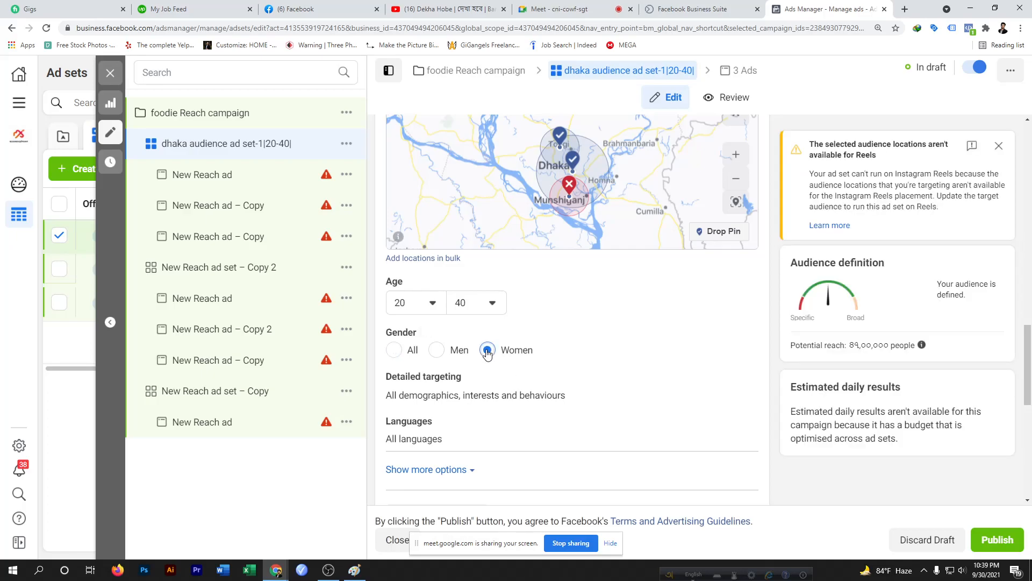
pyautogui.click(436, 352)
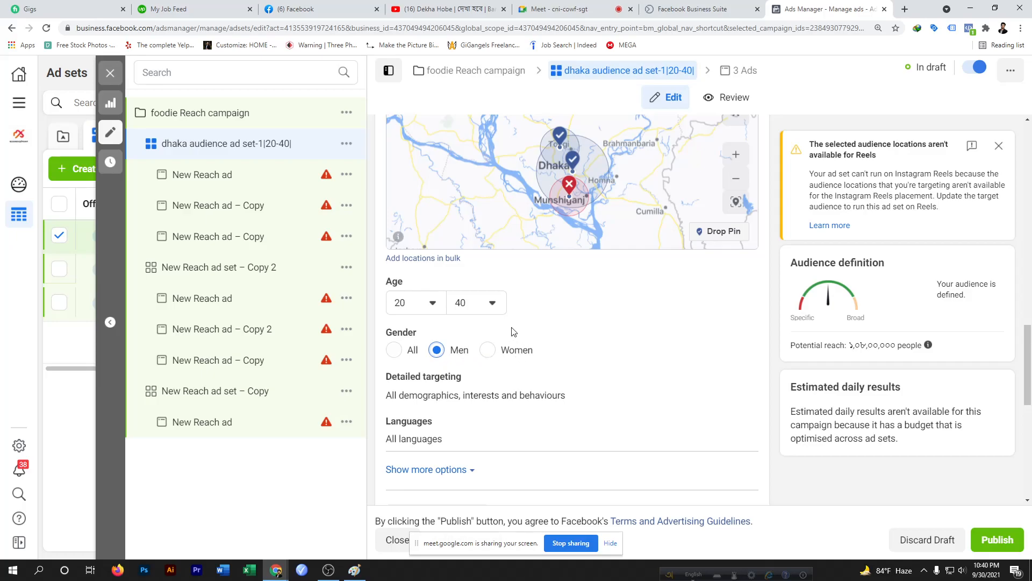
pyautogui.moveTo(501, 373)
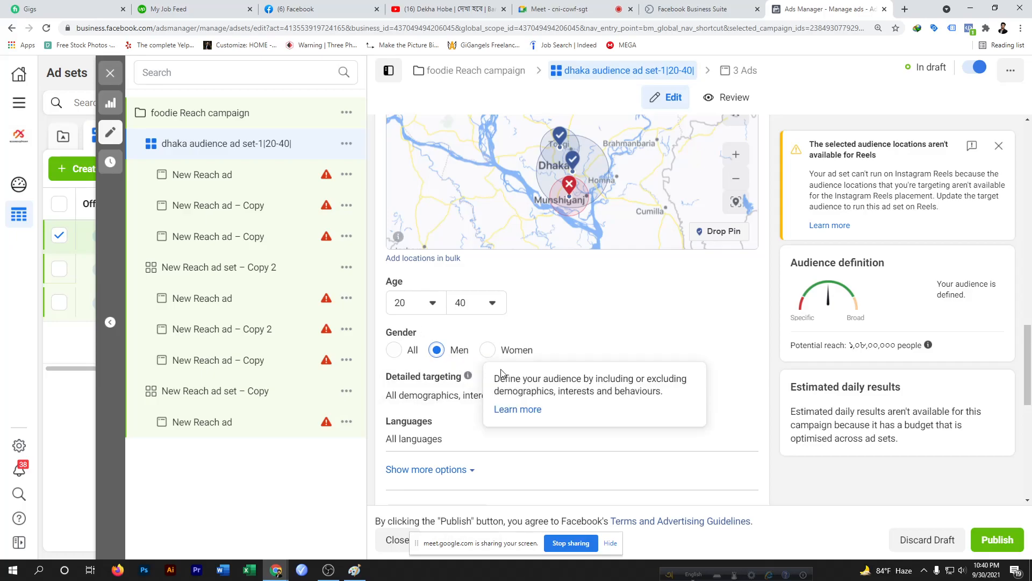
pyautogui.click(393, 350)
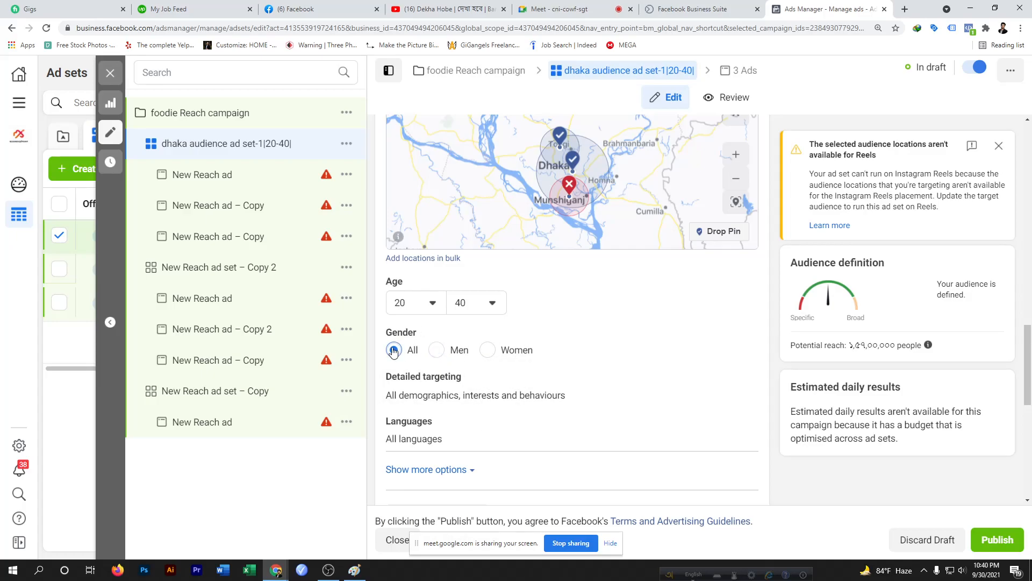
pyautogui.click(436, 351)
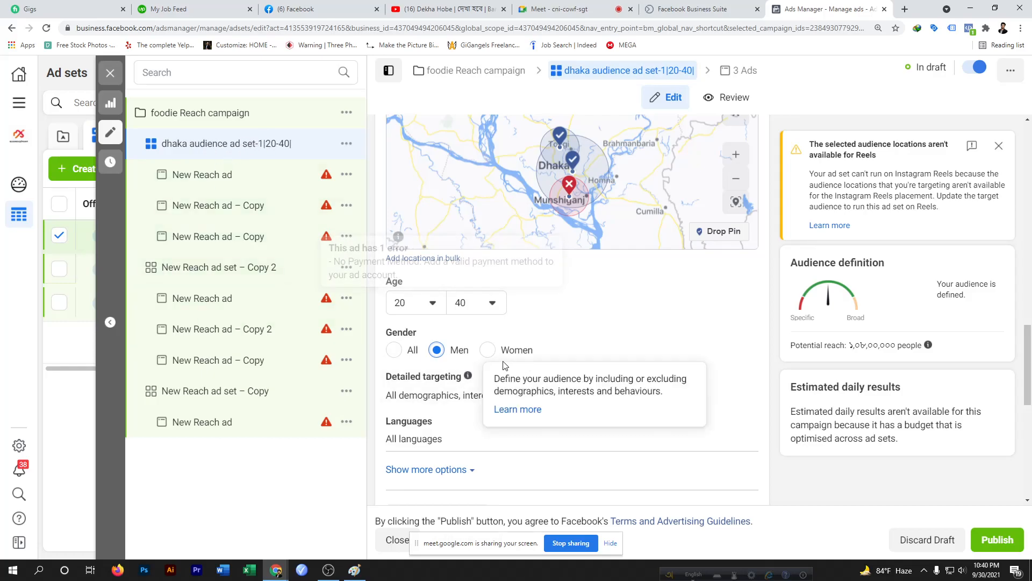
pyautogui.click(488, 350)
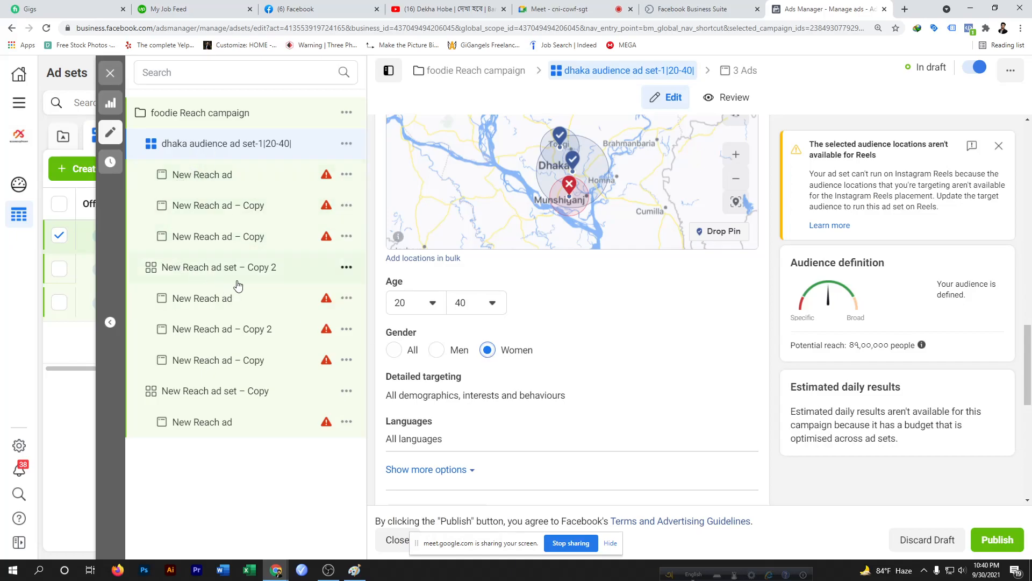
pyautogui.click(437, 356)
pyautogui.click(393, 350)
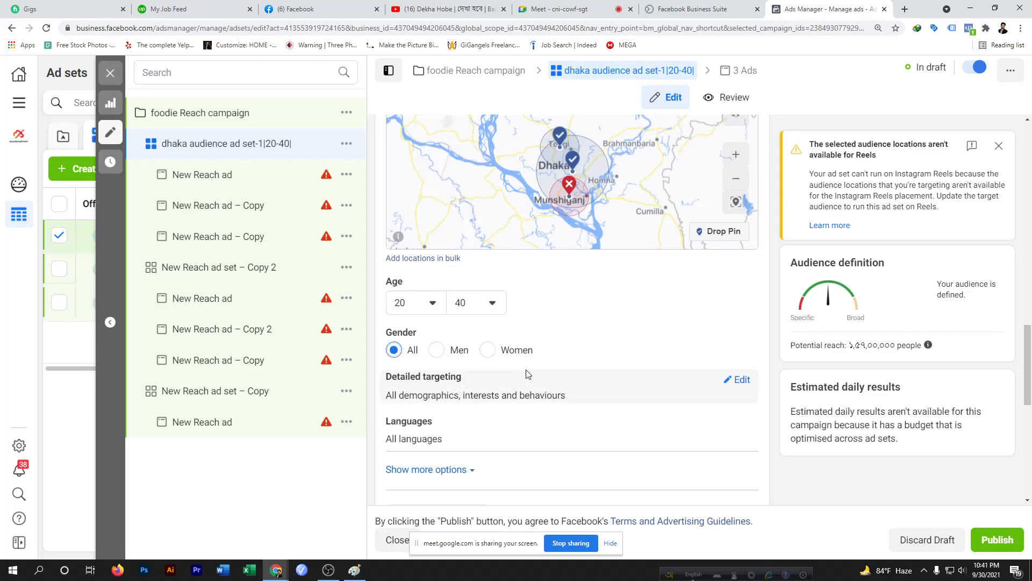
# Lower the minimum audience age to 13
pyautogui.scroll(-3, 527, 375)
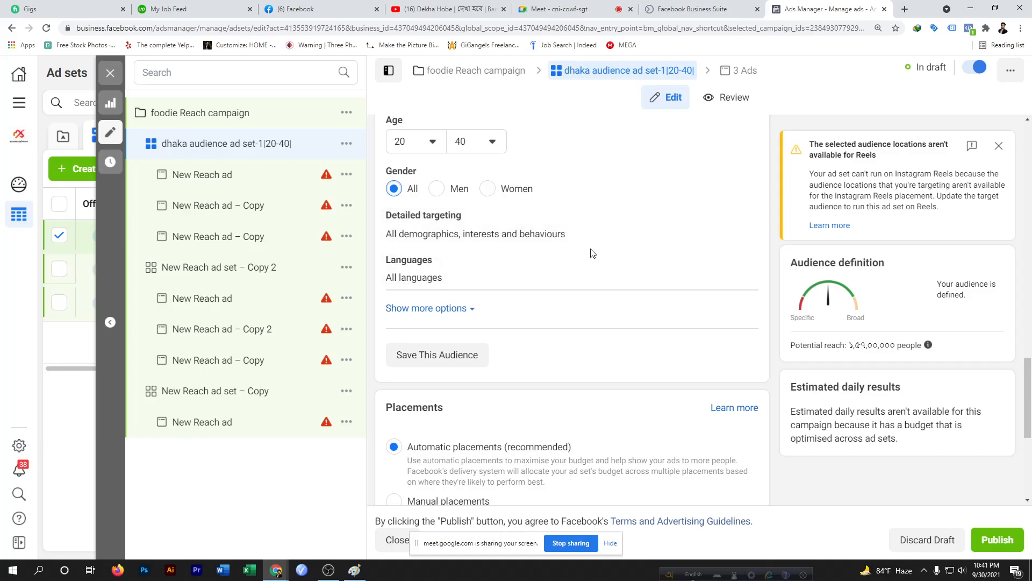
pyautogui.scroll(1, 592, 253)
pyautogui.scroll(4, 591, 253)
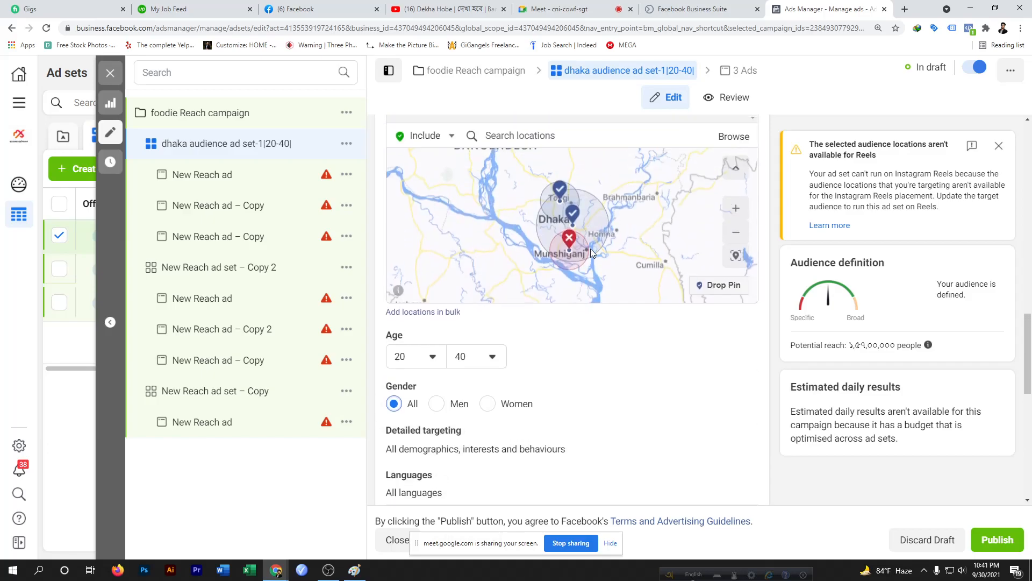
pyautogui.click(432, 358)
pyautogui.scroll(-2, 419, 447)
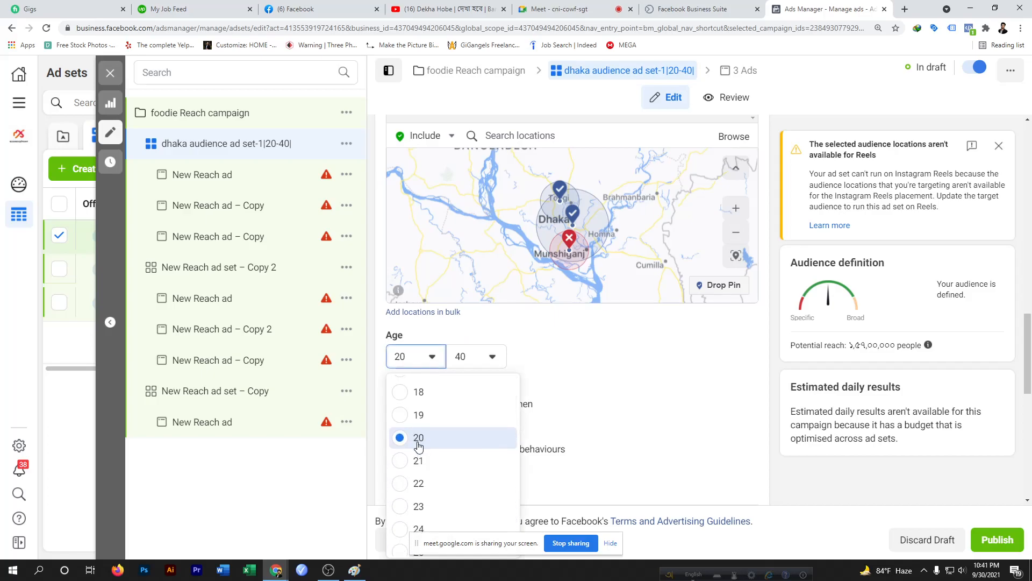
pyautogui.scroll(2, 419, 447)
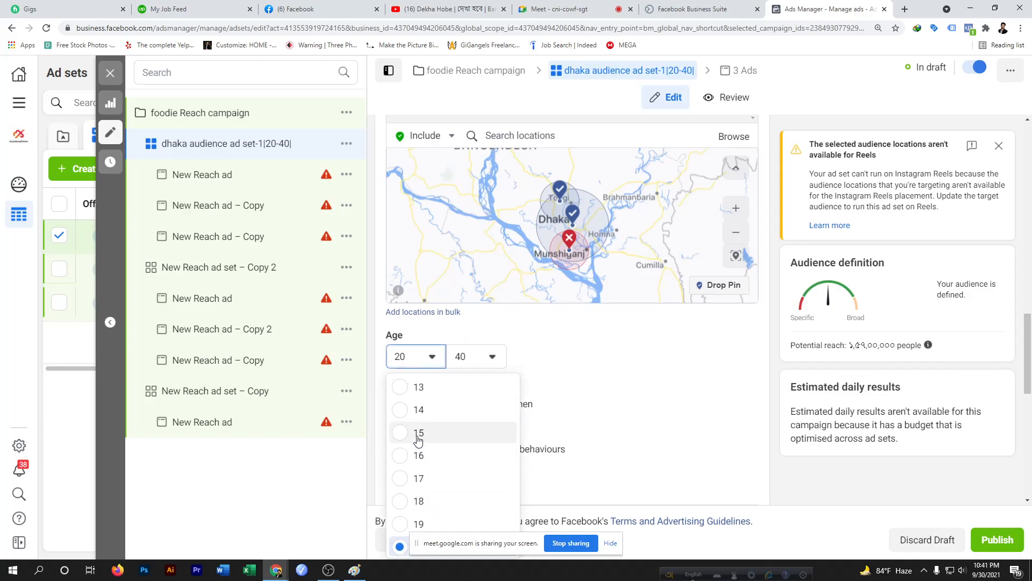
pyautogui.click(398, 392)
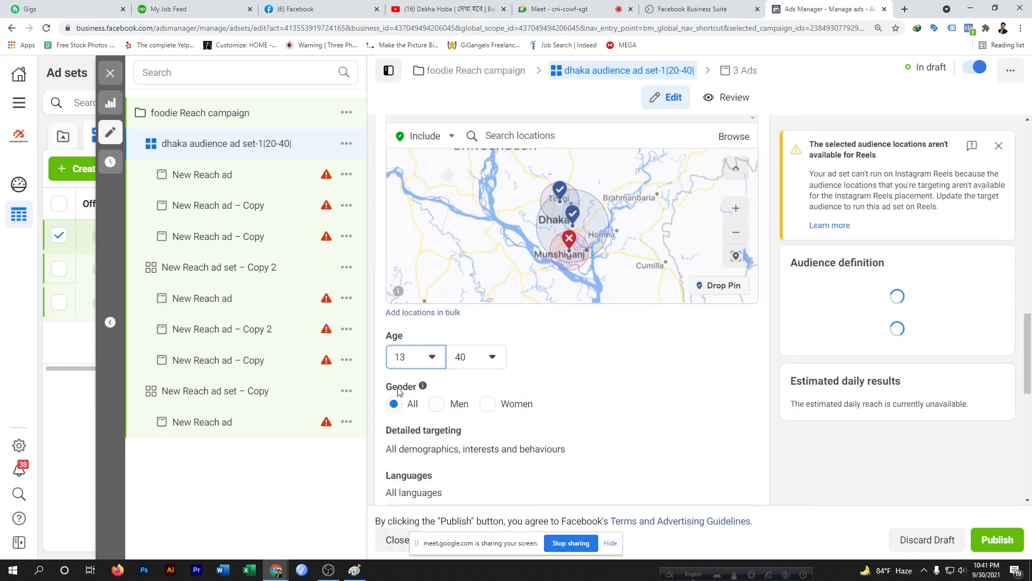
pyautogui.scroll(-3, 583, 444)
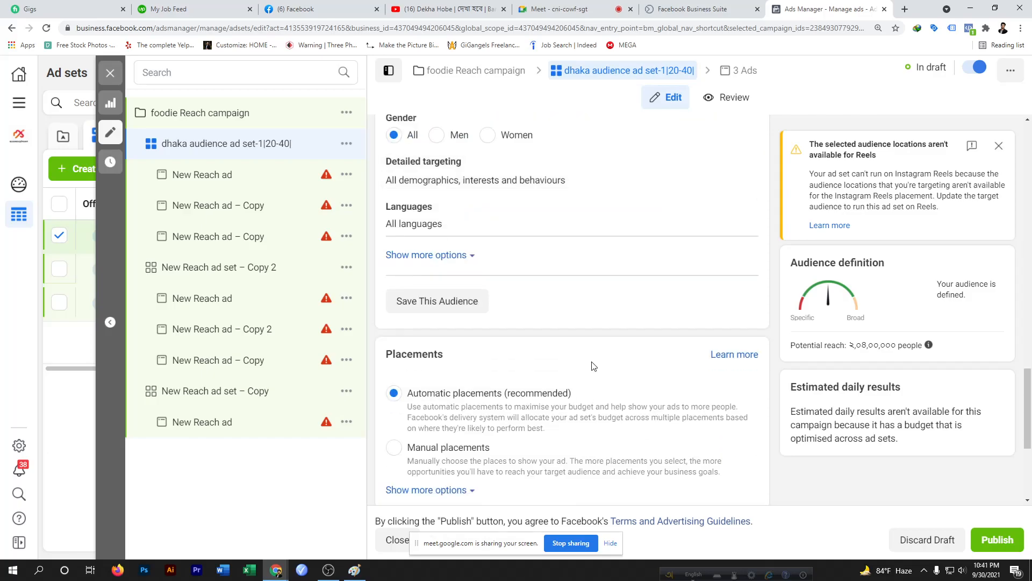
pyautogui.scroll(2, 592, 314)
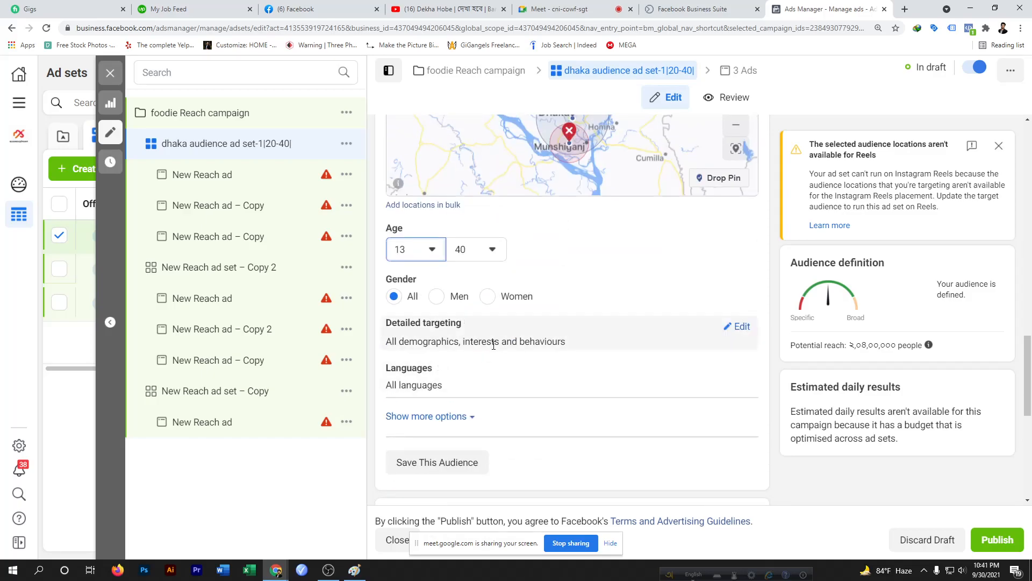
# Open Detailed targeting for editing and set the minimum age back to 20
pyautogui.click(742, 326)
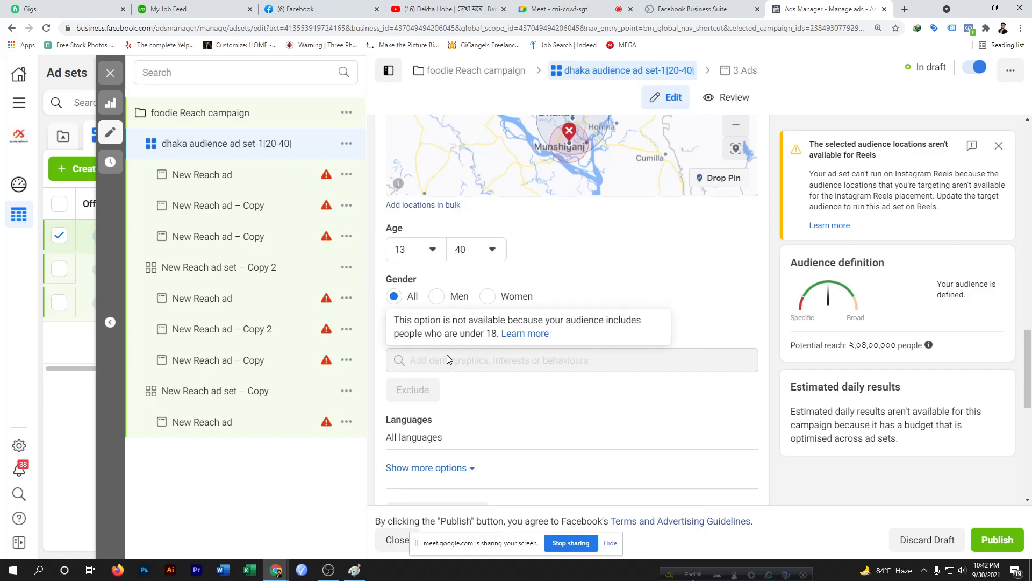
pyautogui.click(433, 249)
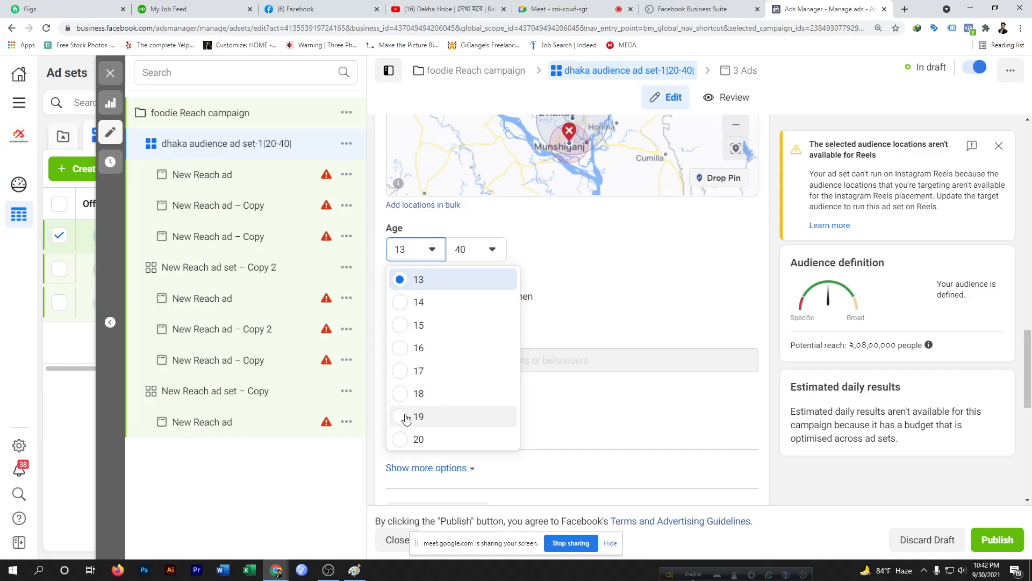
pyautogui.click(398, 438)
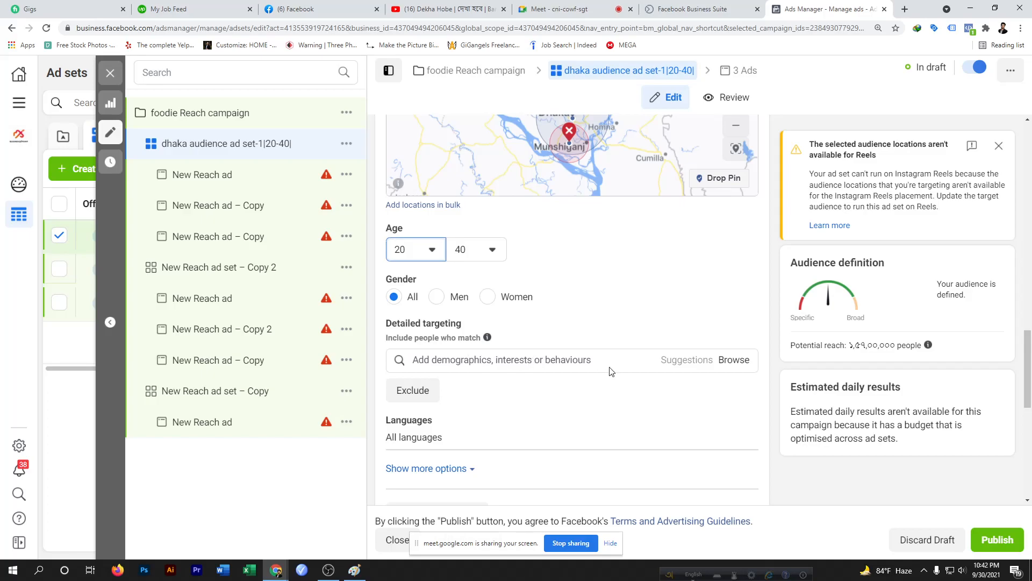
pyautogui.scroll(-1, 618, 374)
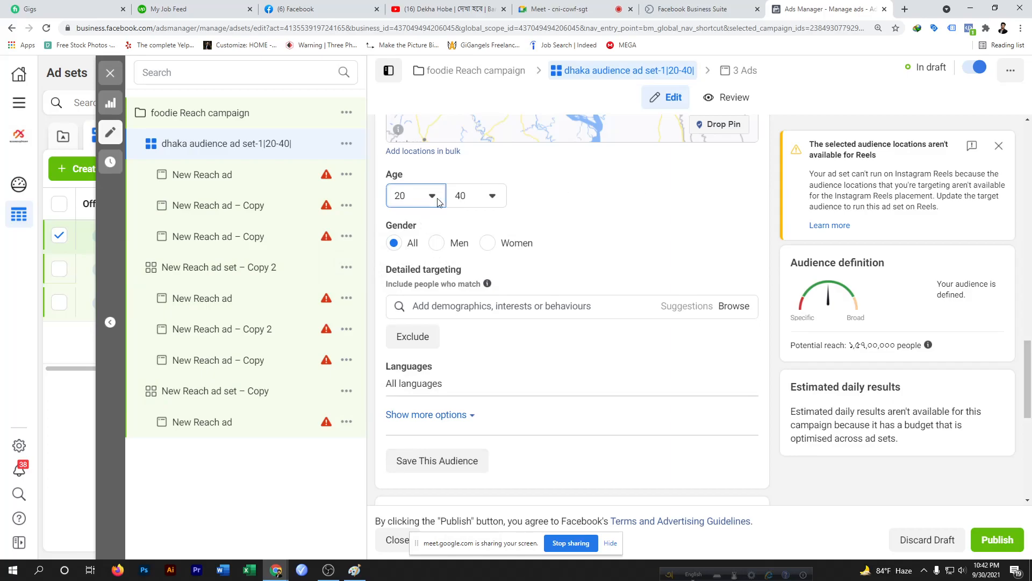
# Browse the Detailed targeting demographic categories, expanding Life events to review its options
pyautogui.scroll(5, 577, 371)
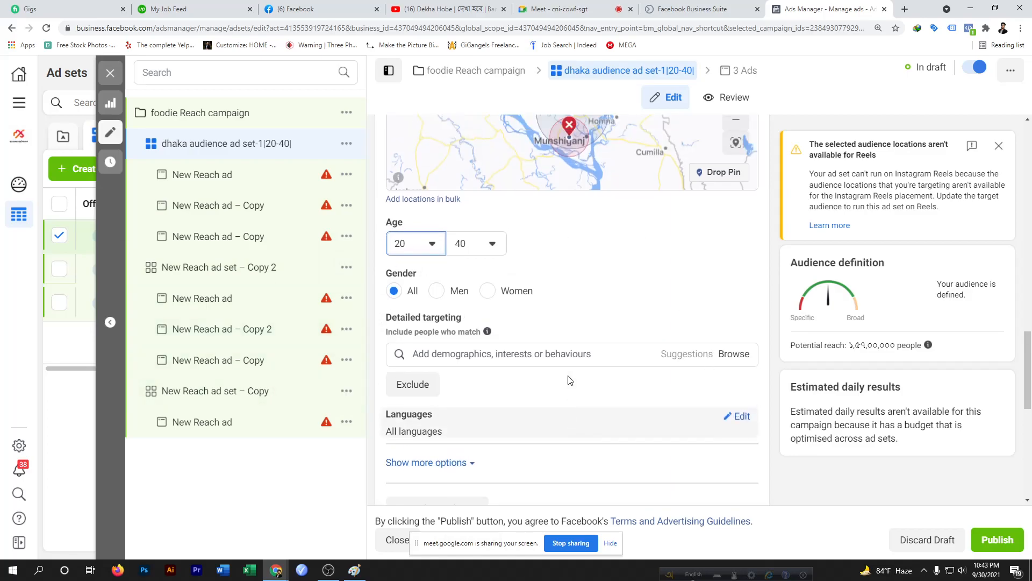
pyautogui.scroll(3, 584, 360)
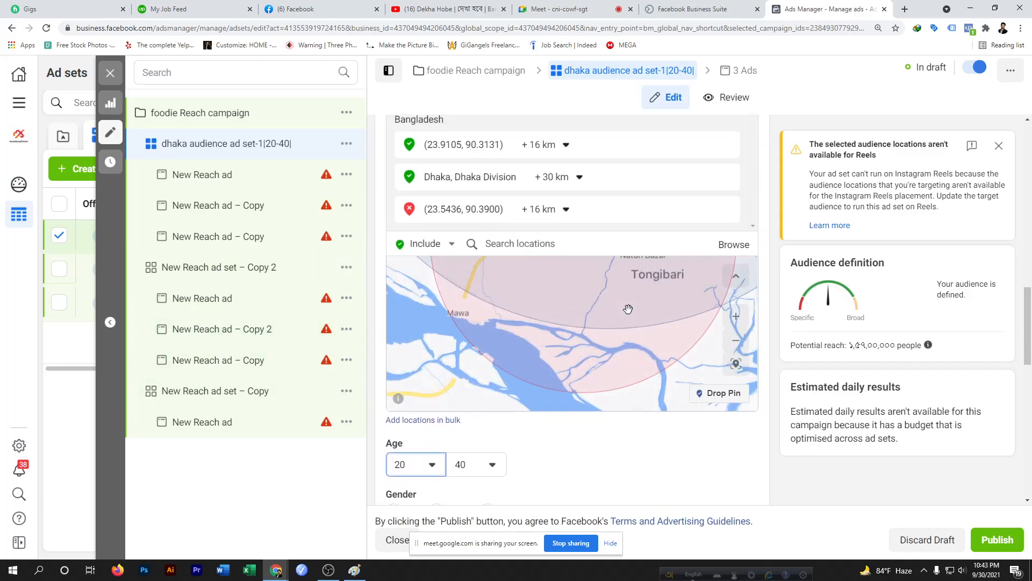
pyautogui.scroll(-3, 628, 309)
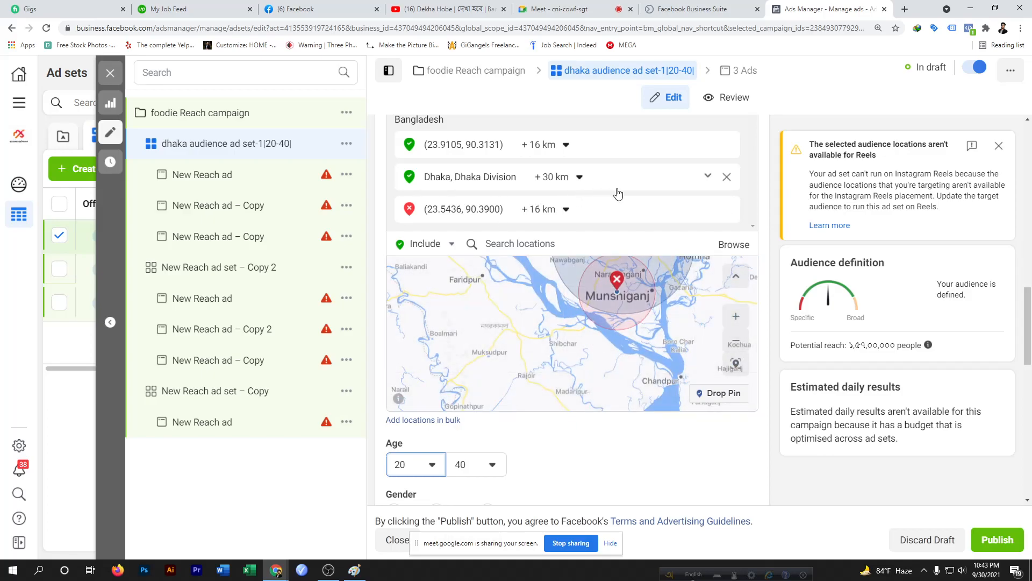
pyautogui.scroll(-5, 618, 194)
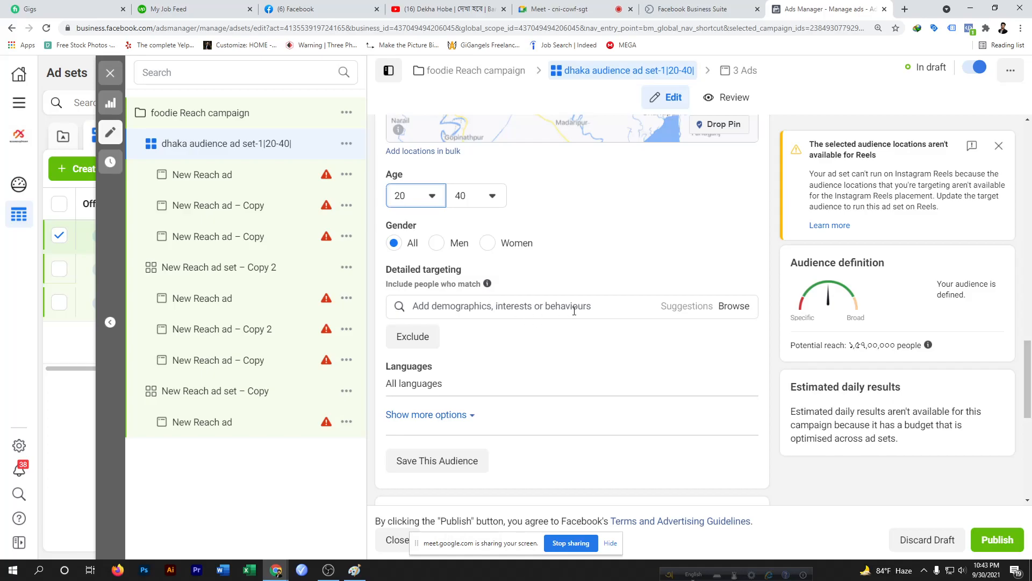
pyautogui.click(734, 308)
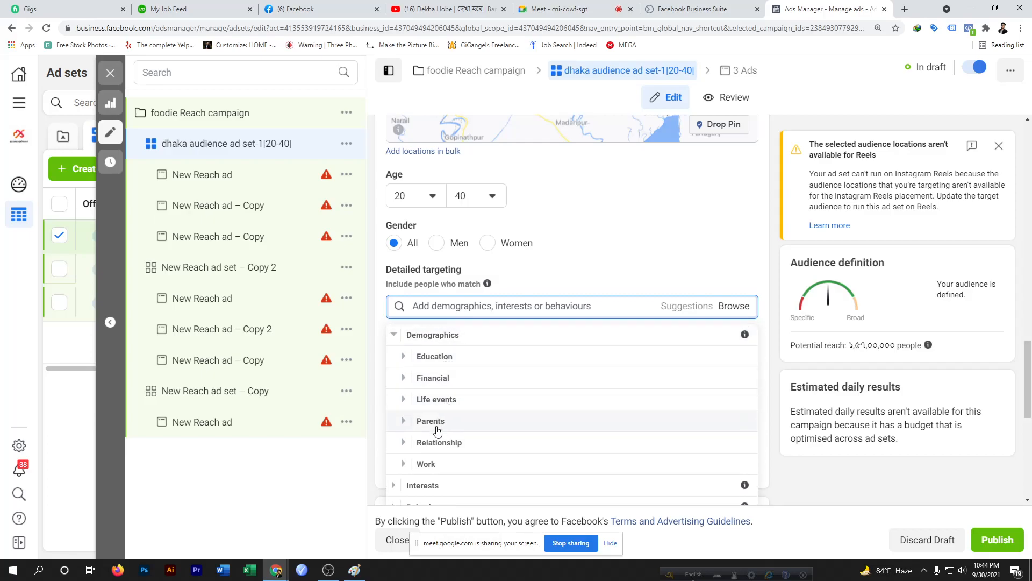
pyautogui.scroll(-1, 442, 446)
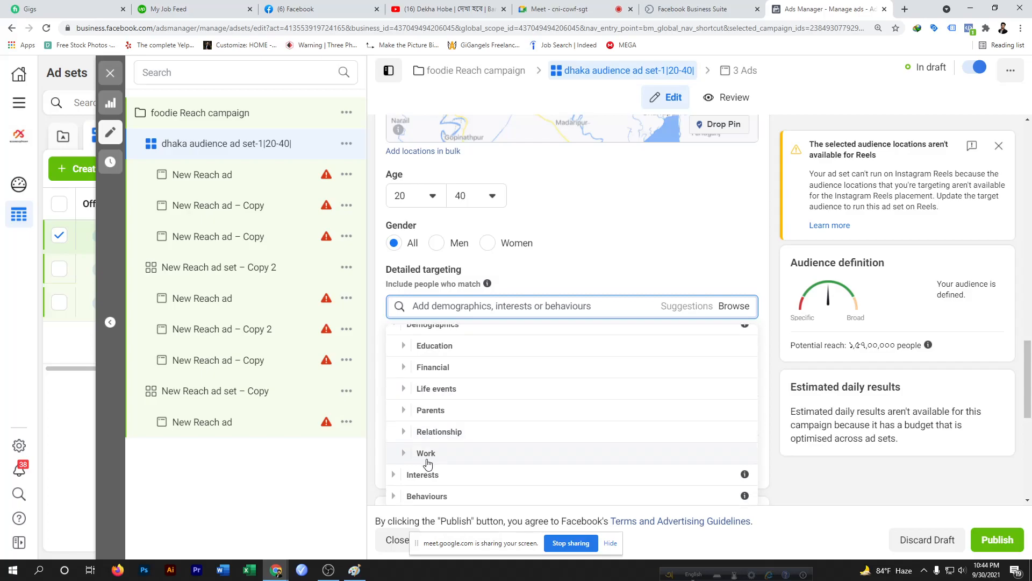
pyautogui.scroll(1, 434, 353)
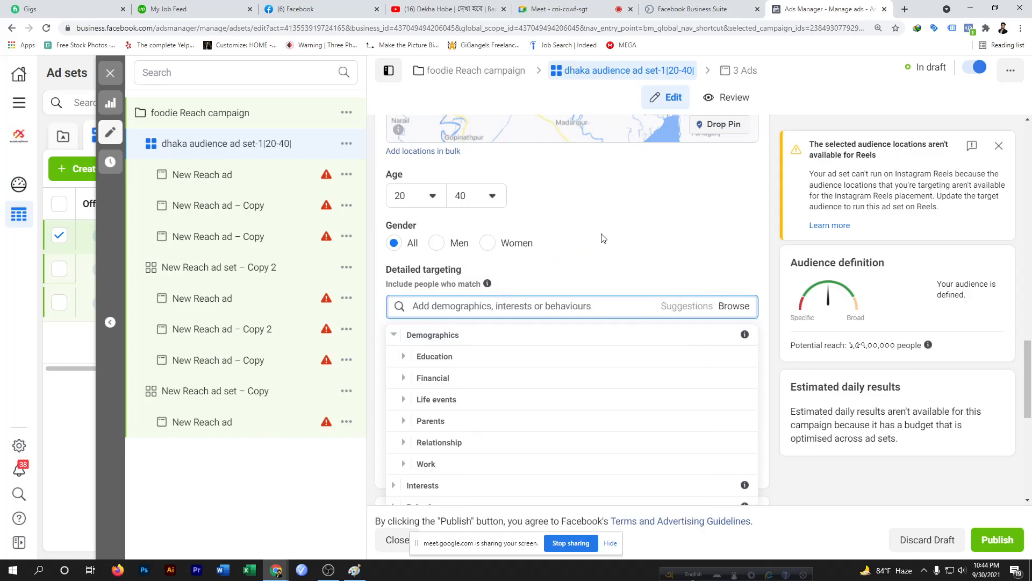
pyautogui.scroll(4, 603, 238)
pyautogui.scroll(-2, 600, 233)
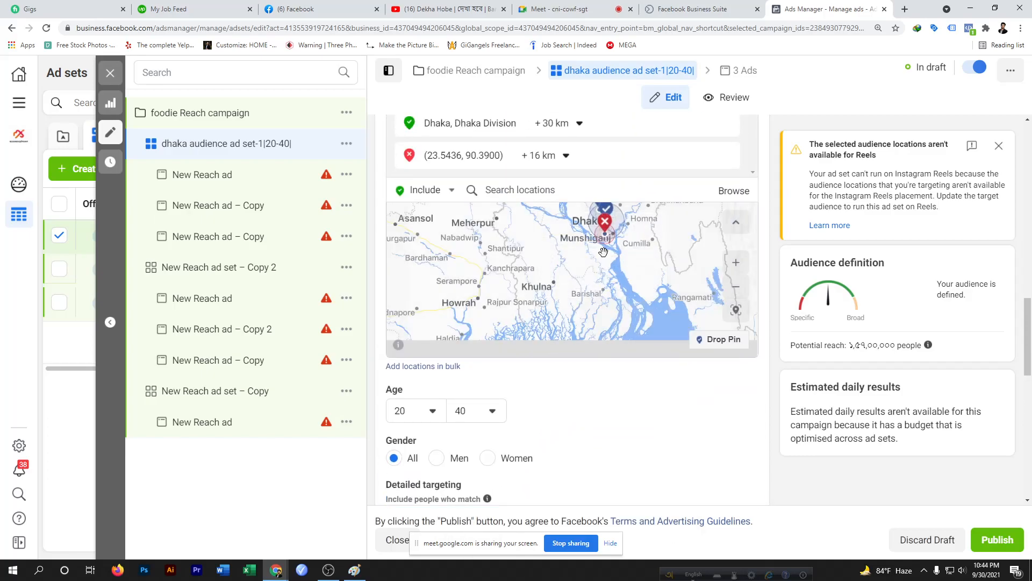
pyautogui.scroll(-5, 611, 385)
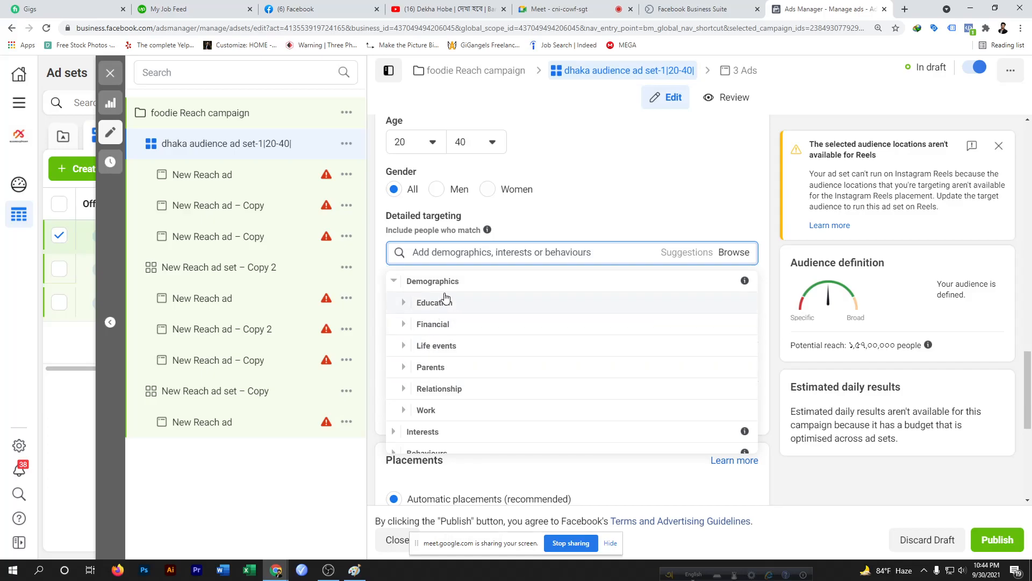
pyautogui.scroll(-1, 443, 367)
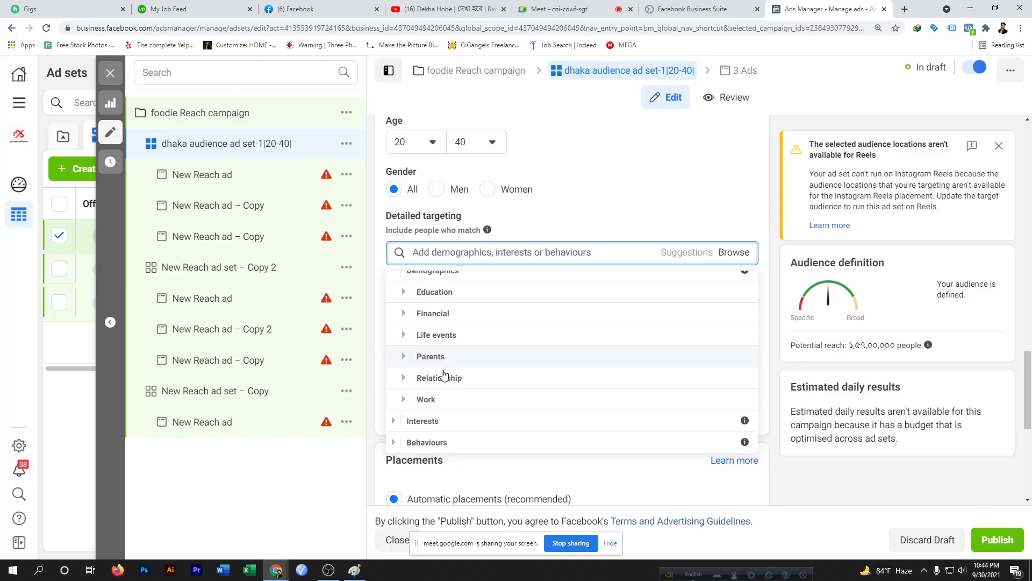
pyautogui.scroll(1, 434, 318)
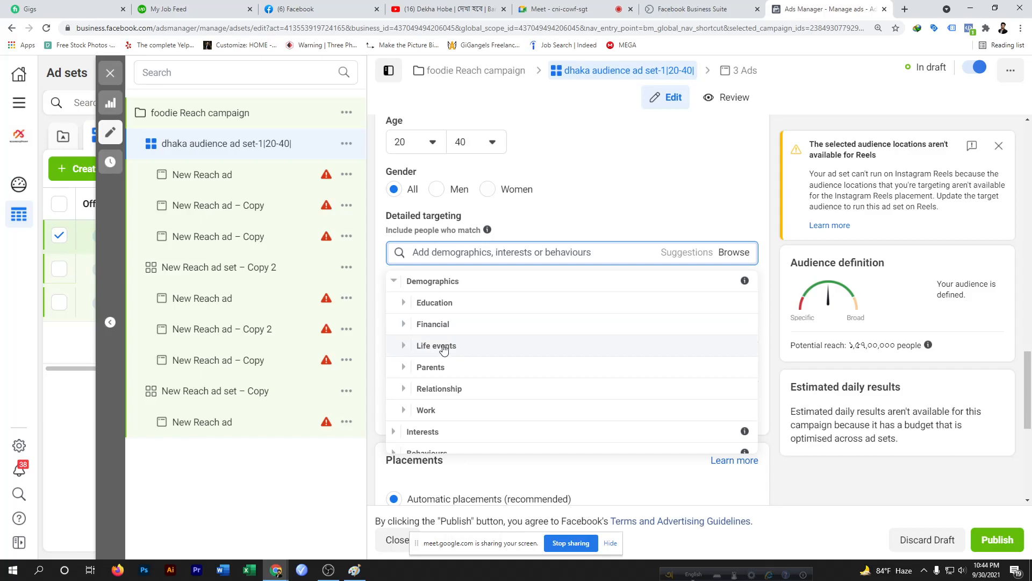
pyautogui.click(443, 348)
pyautogui.scroll(-3, 489, 371)
pyautogui.scroll(3, 489, 371)
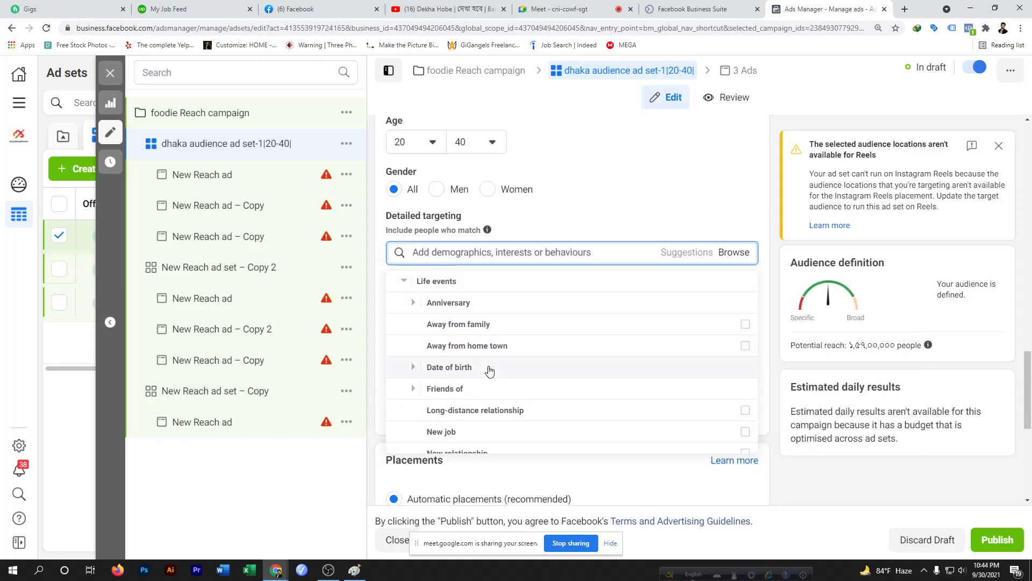
pyautogui.scroll(4, 489, 370)
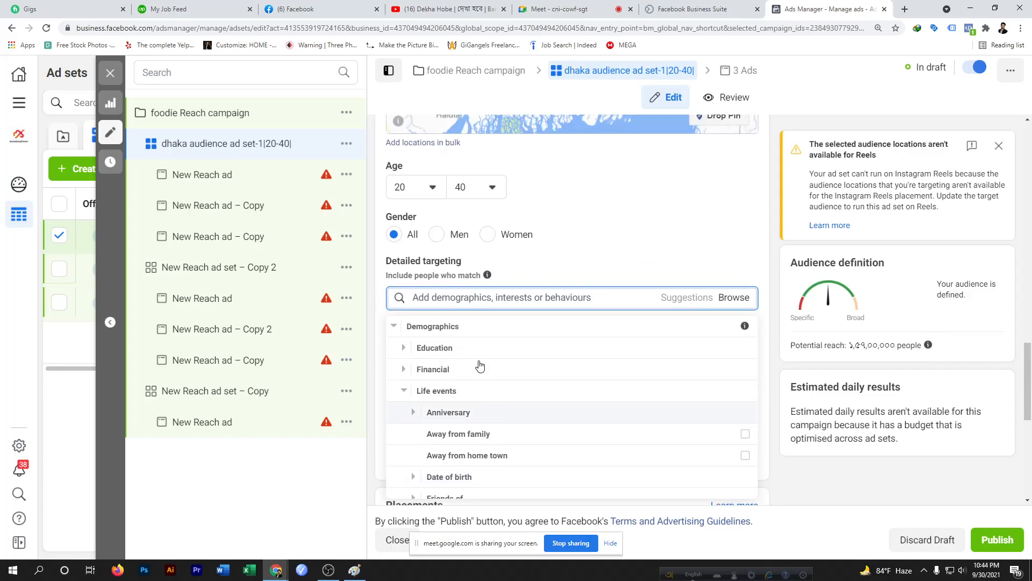
pyautogui.scroll(-3, 462, 408)
pyautogui.scroll(3, 462, 410)
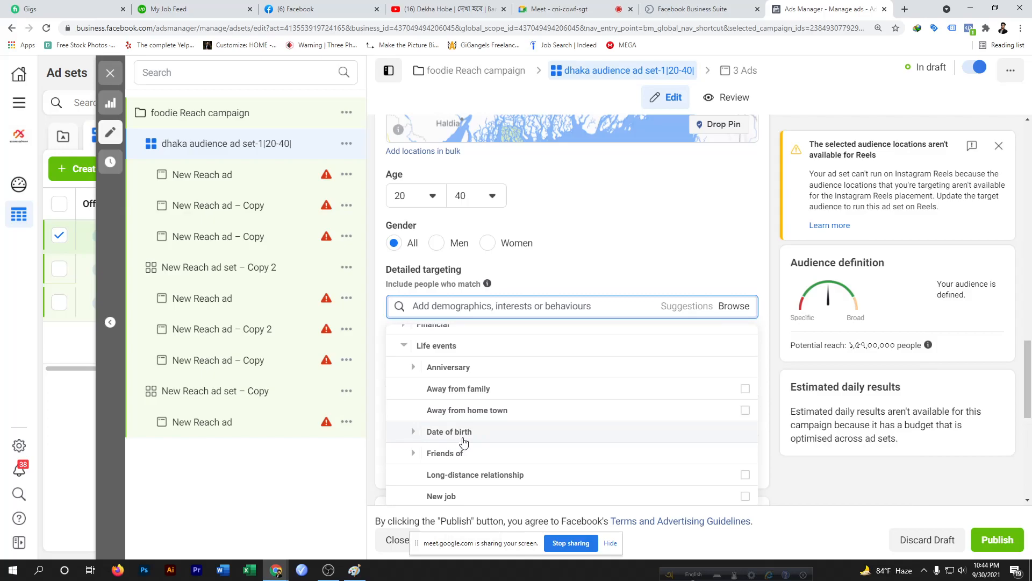
pyautogui.scroll(-2, 455, 441)
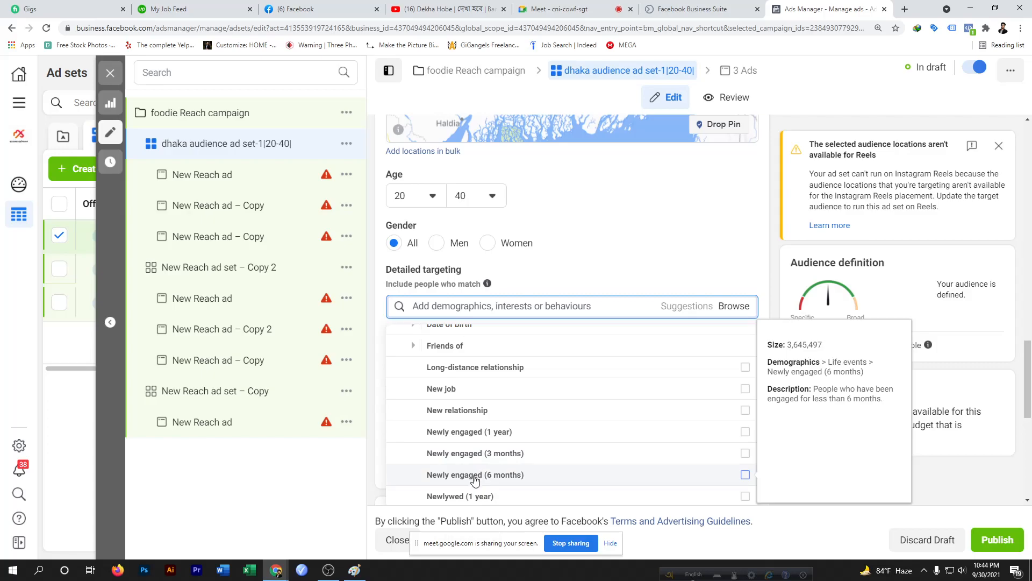
pyautogui.scroll(2, 540, 396)
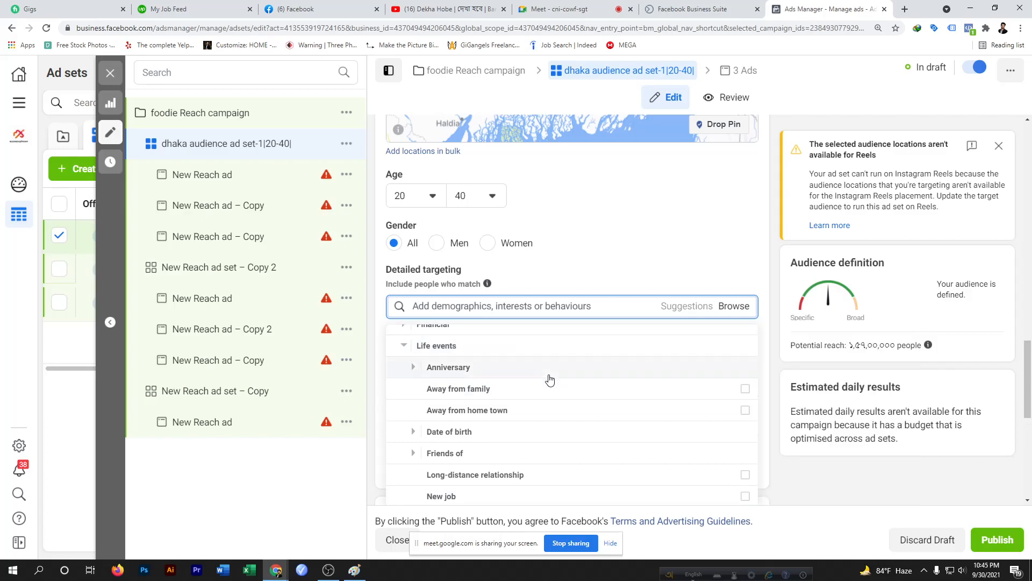
pyautogui.scroll(1, 549, 380)
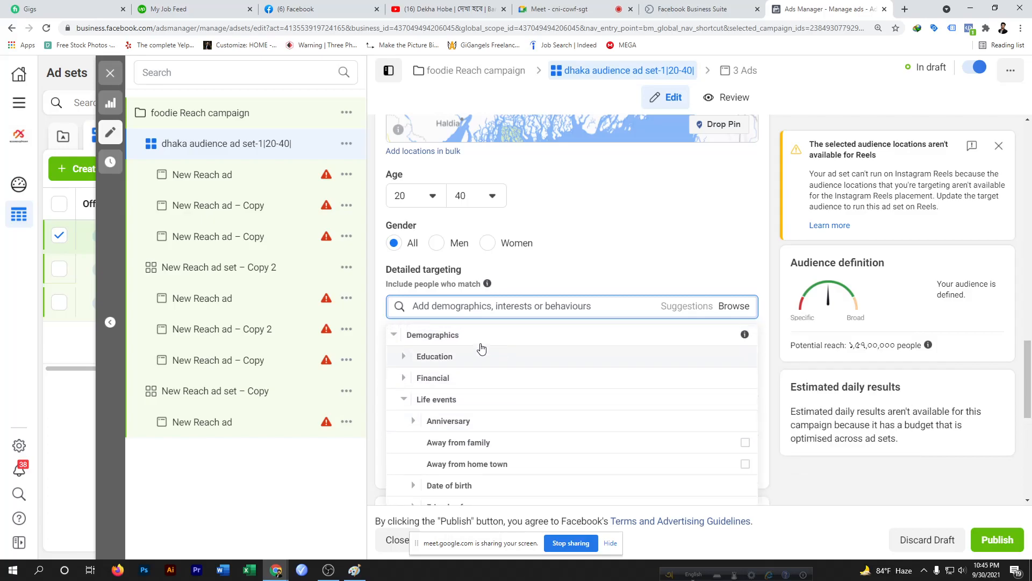
# Add University of Dhaka to detailed targeting through Education's Schools/Universities search for dhaka
pyautogui.click(451, 363)
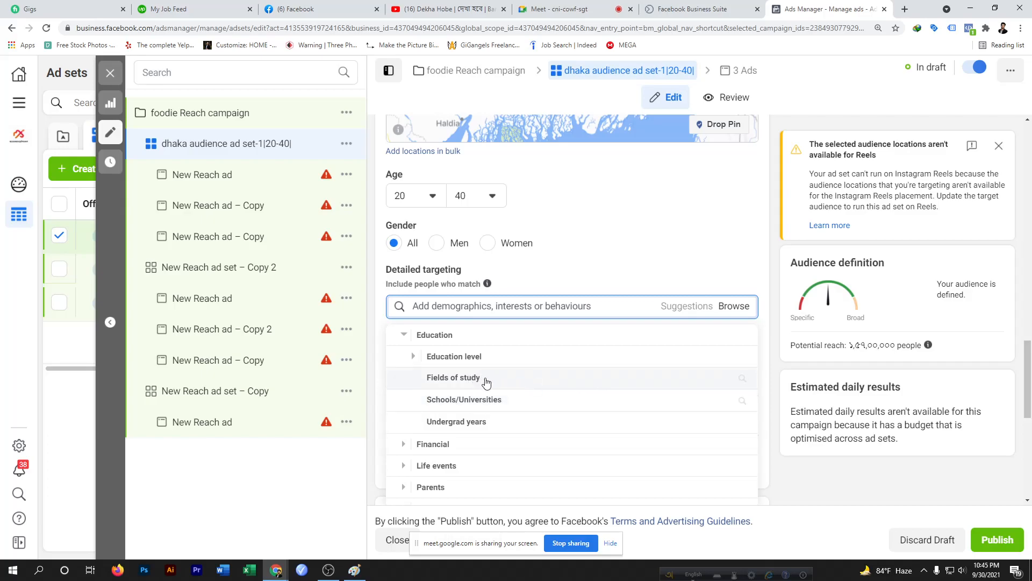
pyautogui.click(572, 383)
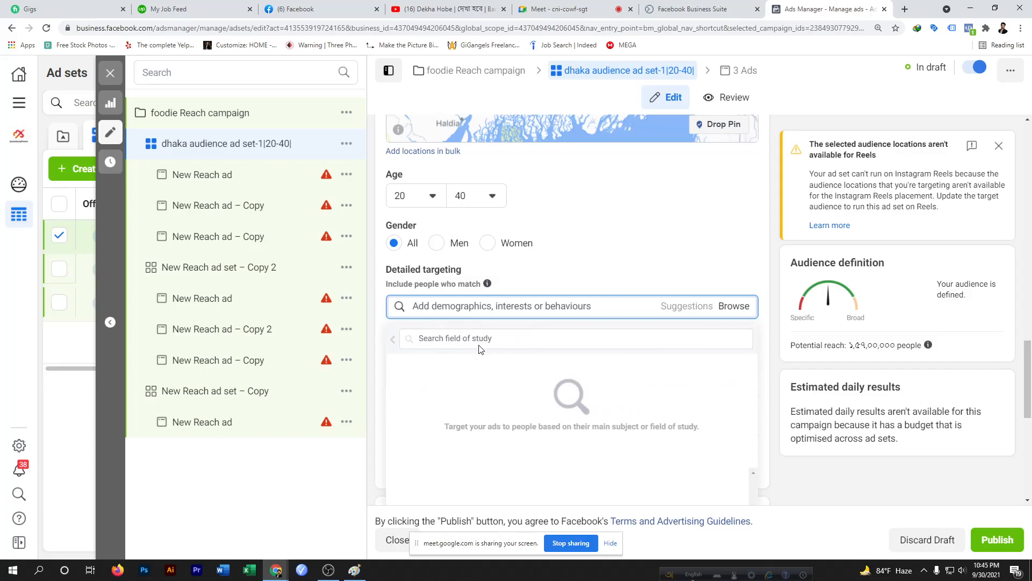
pyautogui.click(447, 339)
pyautogui.click(393, 339)
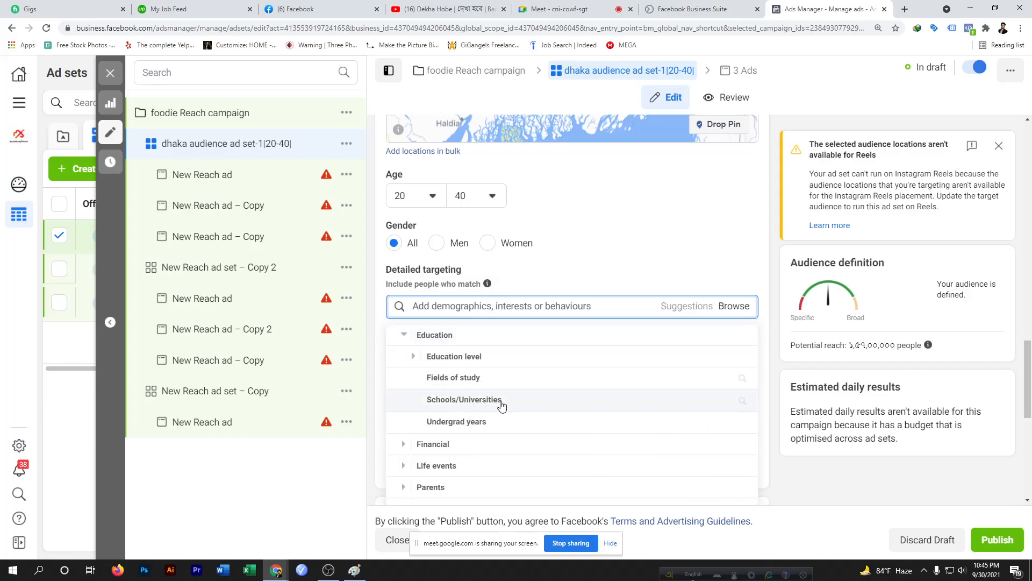
pyautogui.click(742, 405)
pyautogui.click(452, 338)
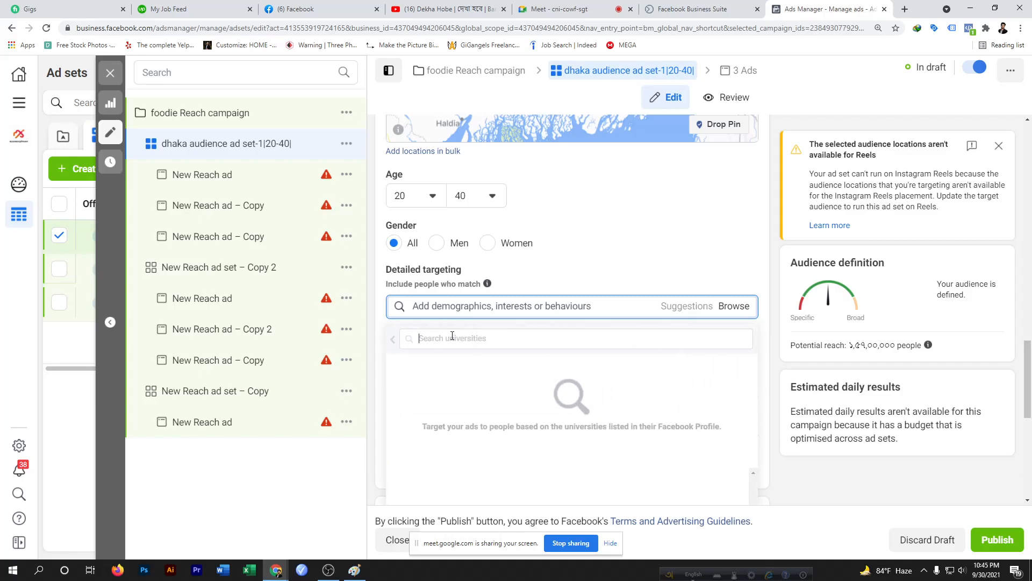
pyautogui.write('dhaka')
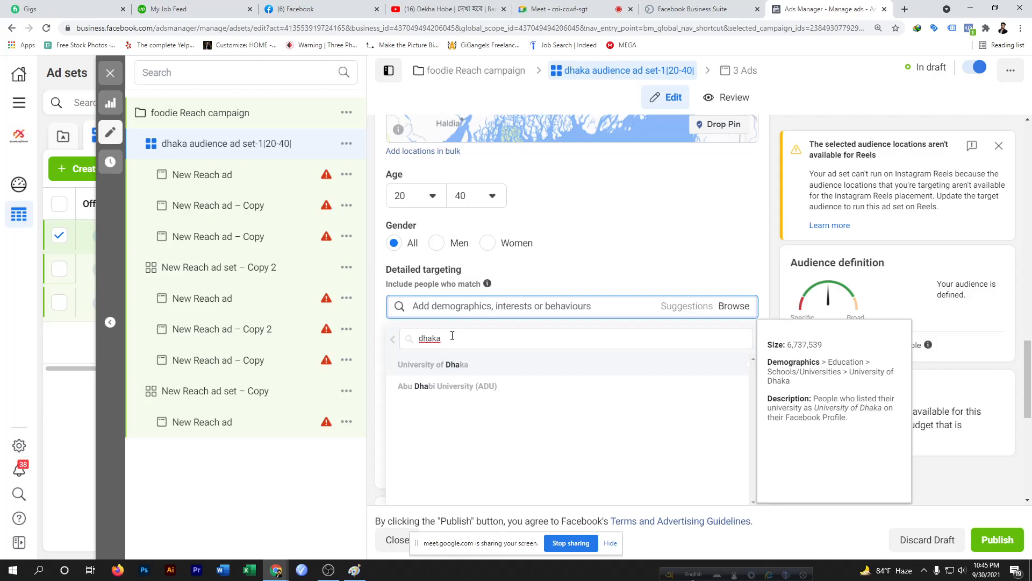
pyautogui.click(449, 365)
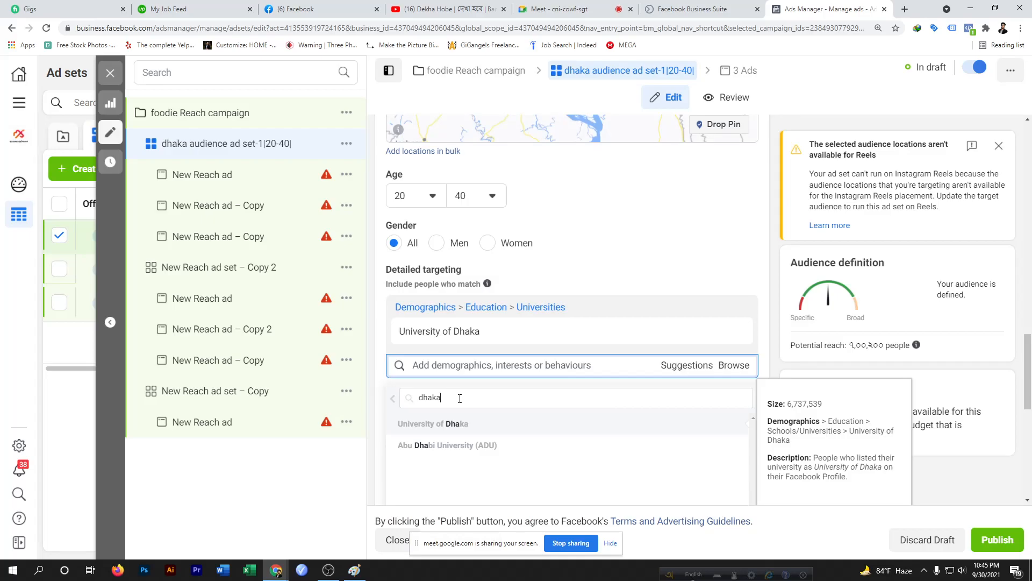
pyautogui.click(733, 369)
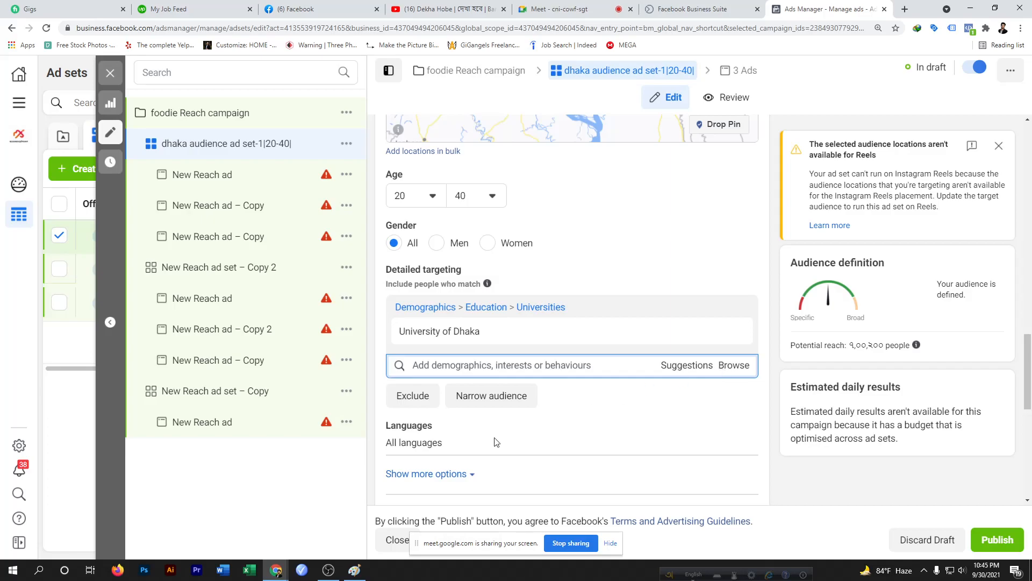
# Add IUBAT—International University of Business Agriculture as another targeted university by searching Schools/Universities for iuba
pyautogui.click(736, 367)
pyautogui.click(437, 394)
pyautogui.click(445, 407)
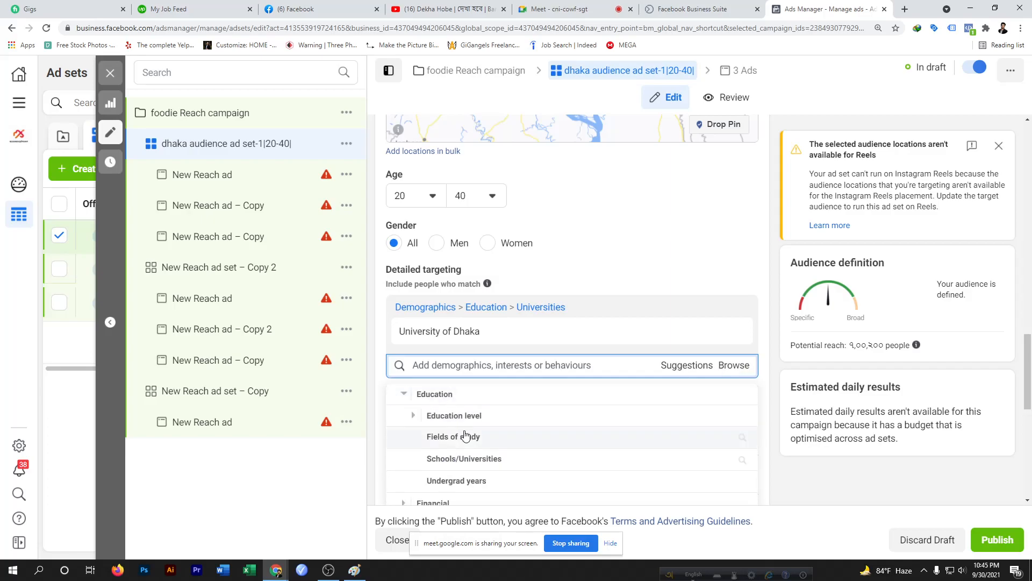
pyautogui.click(481, 459)
pyautogui.click(441, 398)
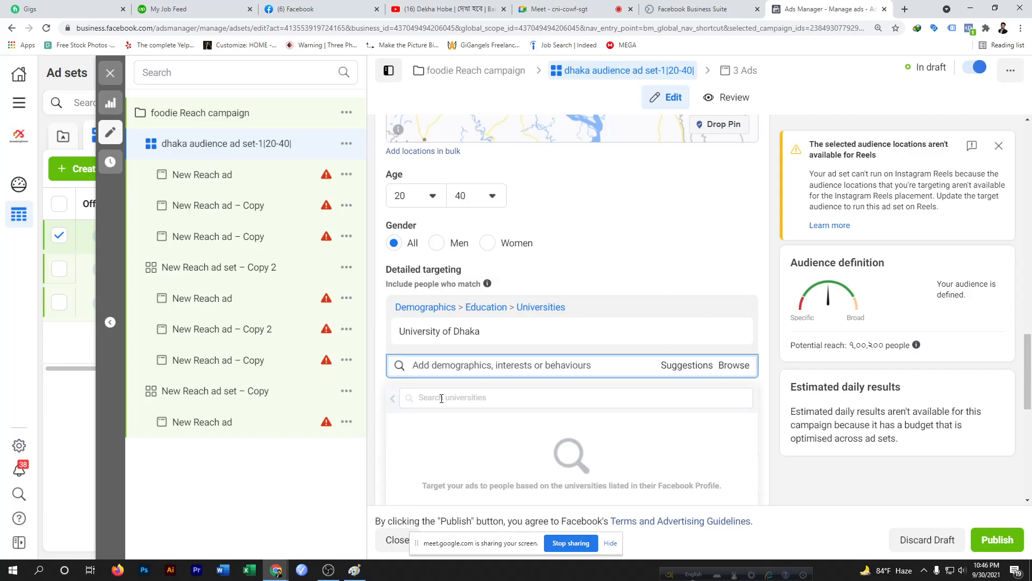
pyautogui.write('jah')
pyautogui.write('a')
pyautogui.press('BackSpace')
pyautogui.press('BackSpace')
pyautogui.press('BackSpace')
pyautogui.press('BackSpace')
pyautogui.write('iuba')
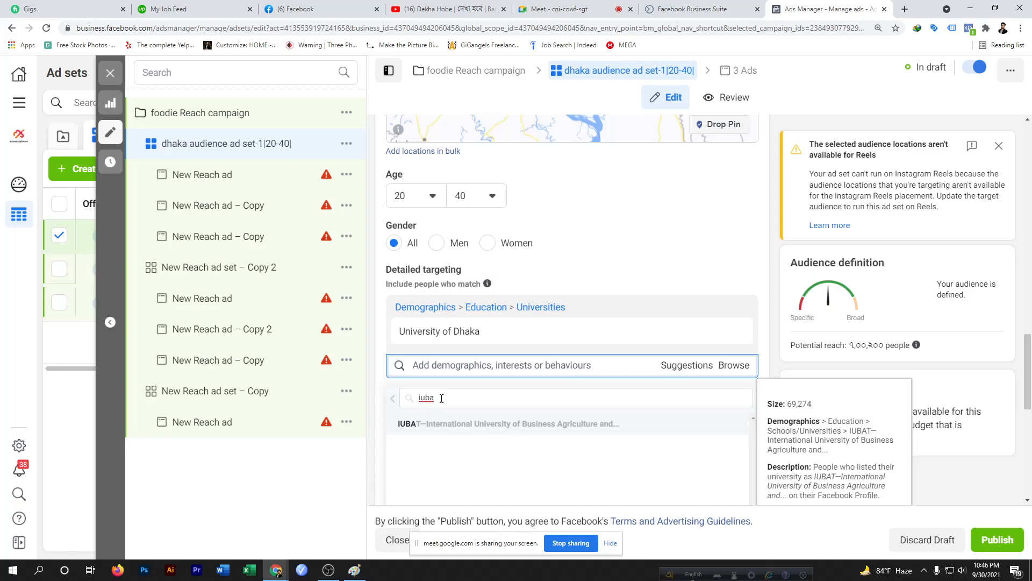
pyautogui.click(461, 428)
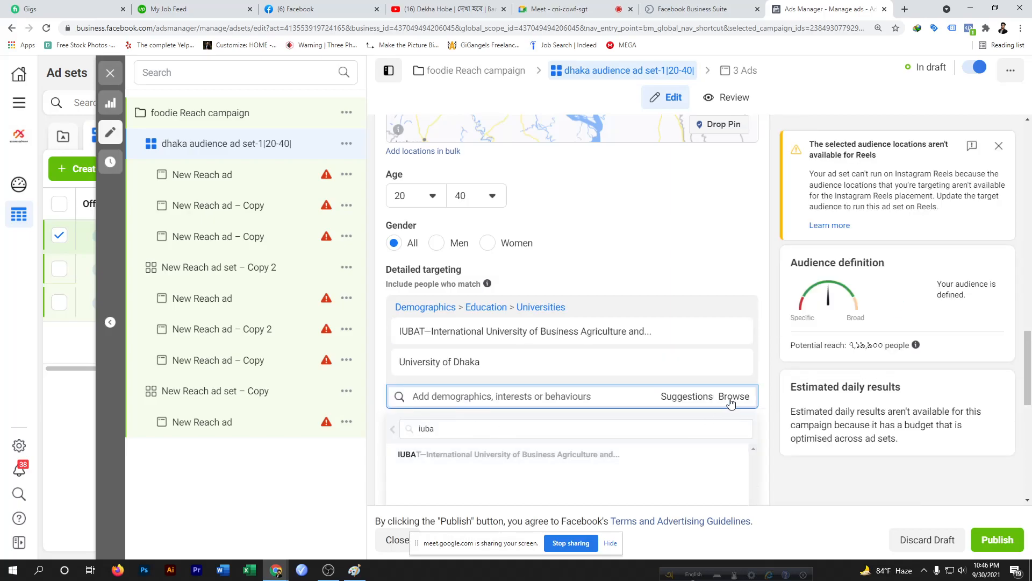
pyautogui.click(726, 396)
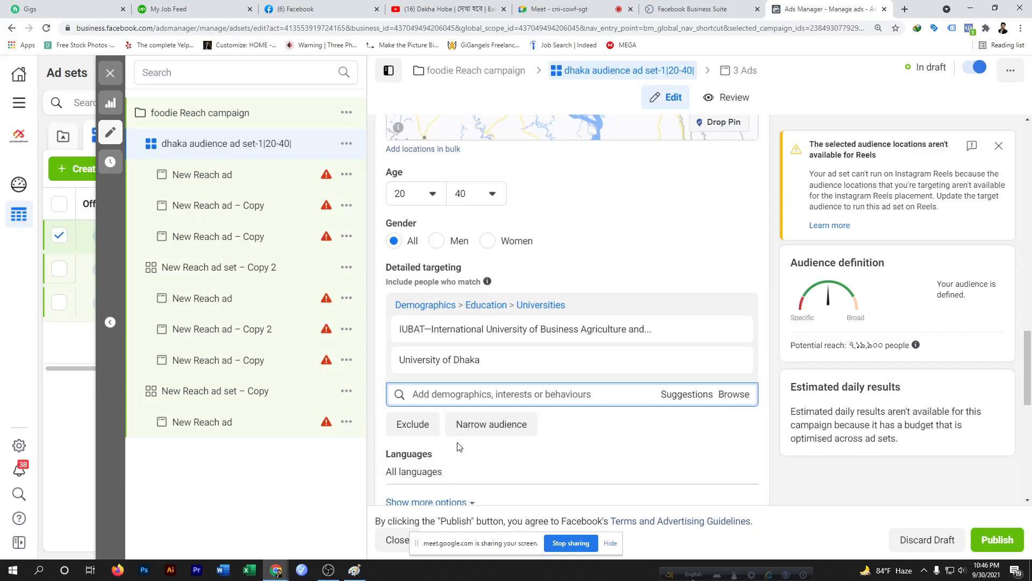
# Add Rajuk Uttara Model High School & College to detailed targeting via Education's Schools/Universities search for rajuk
pyautogui.scroll(-4, 458, 445)
pyautogui.scroll(3, 429, 293)
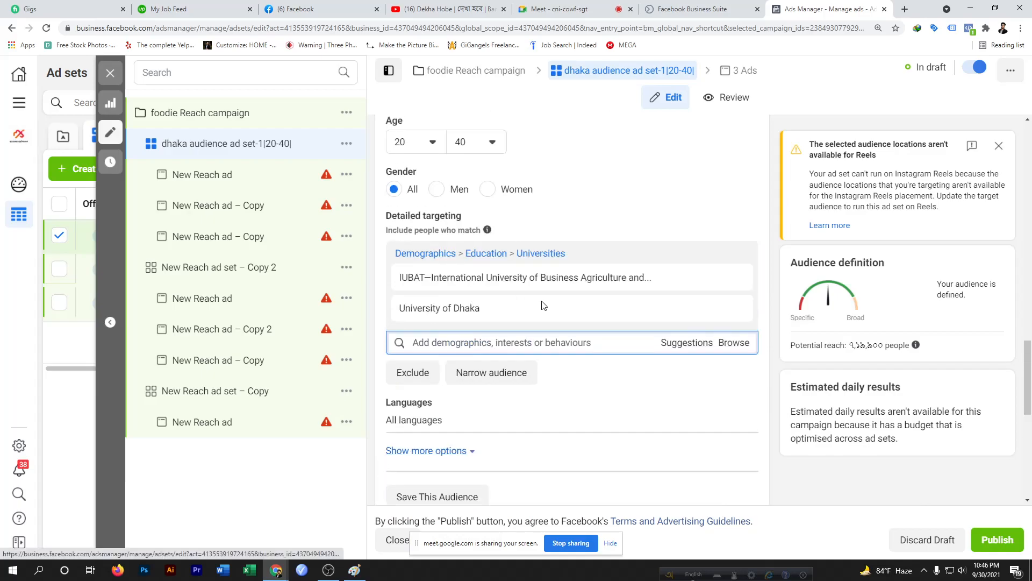
pyautogui.click(723, 342)
pyautogui.click(444, 372)
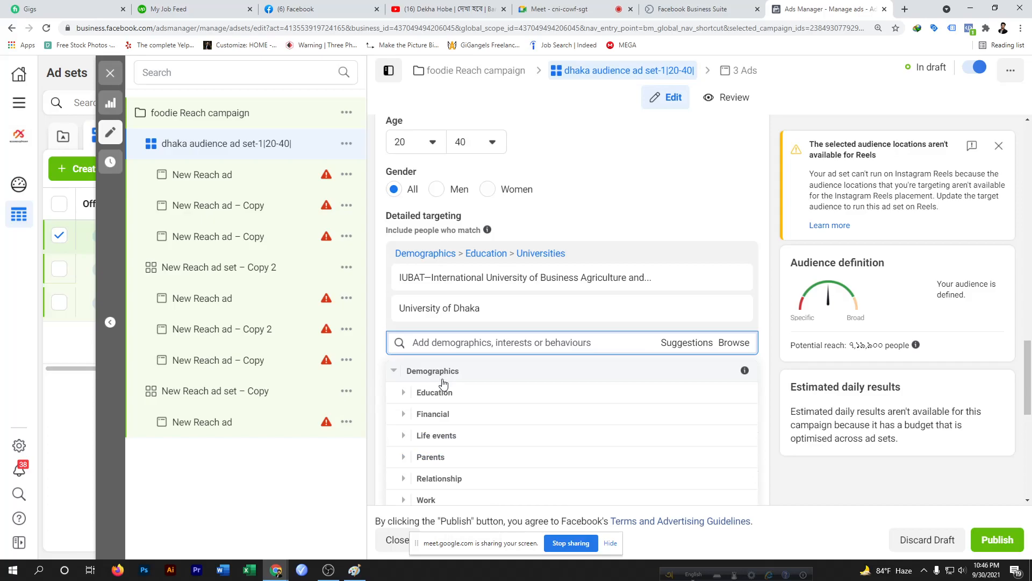
pyautogui.click(452, 383)
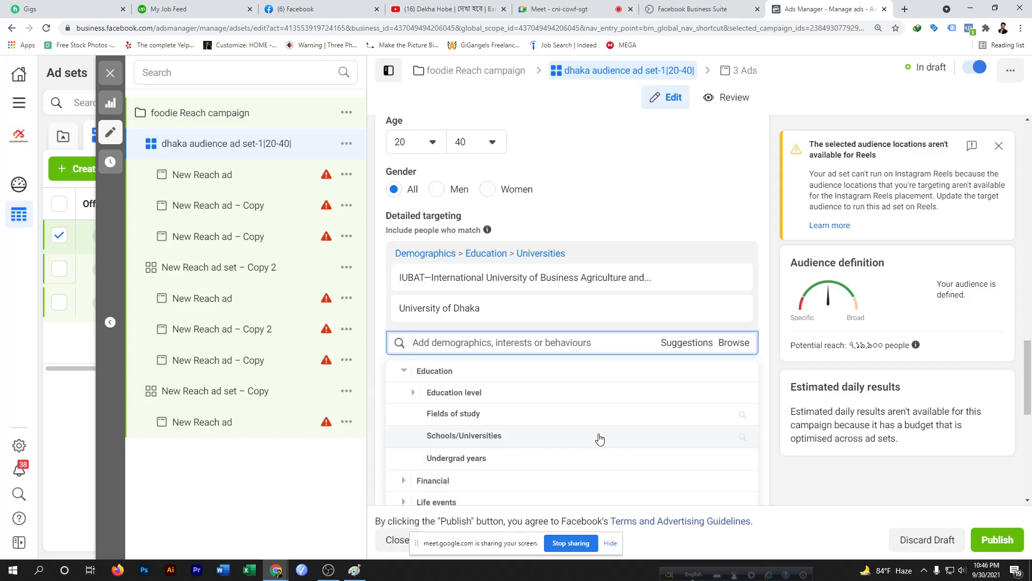
pyautogui.click(621, 435)
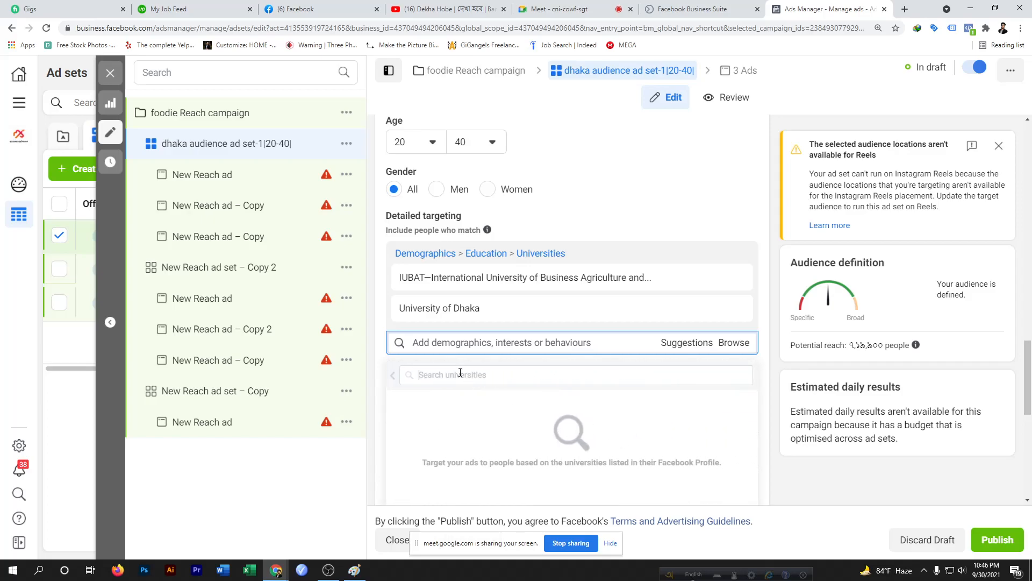
pyautogui.write('rajja')
pyautogui.press('BackSpace')
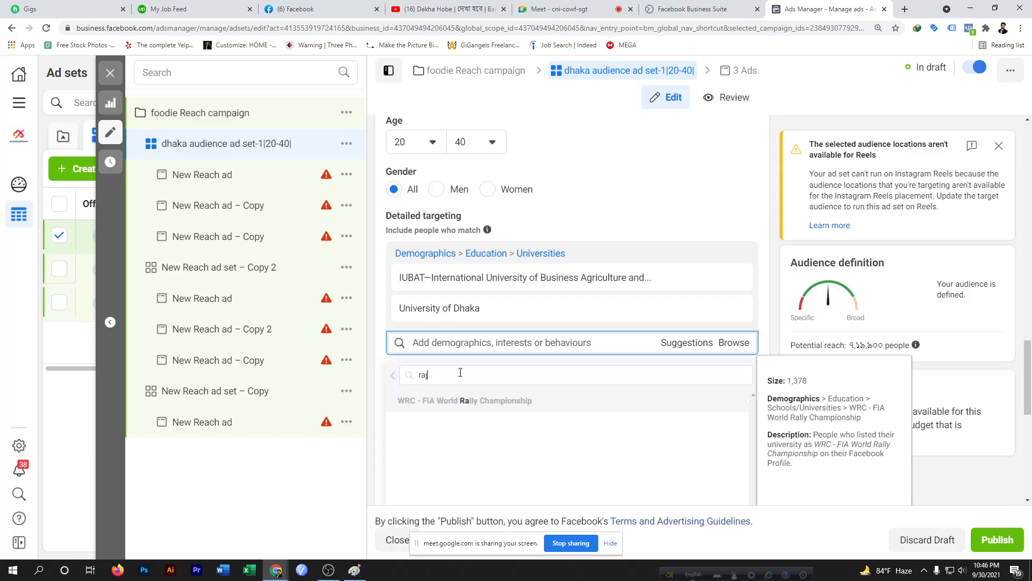
pyautogui.write('juk')
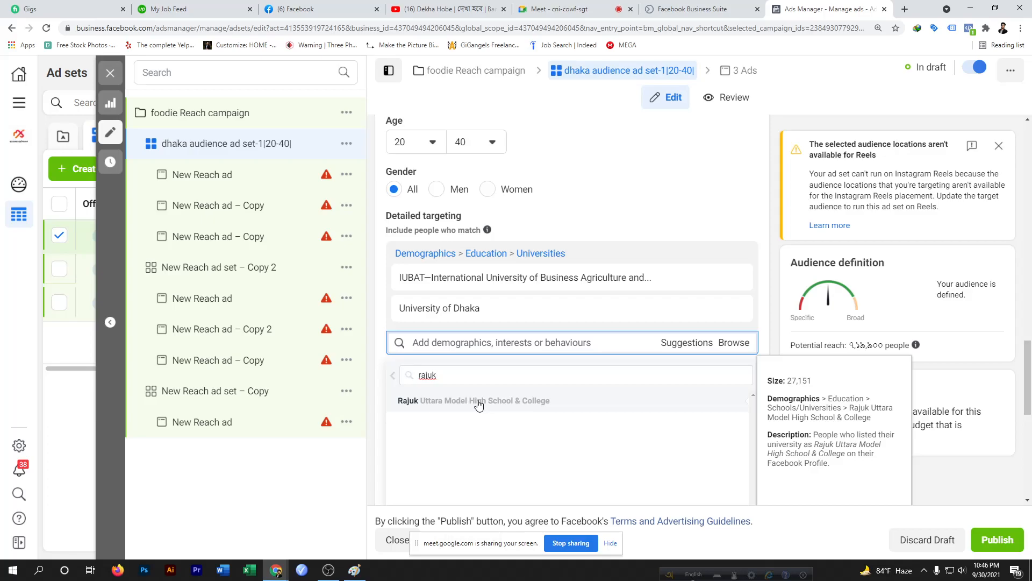
pyautogui.click(518, 405)
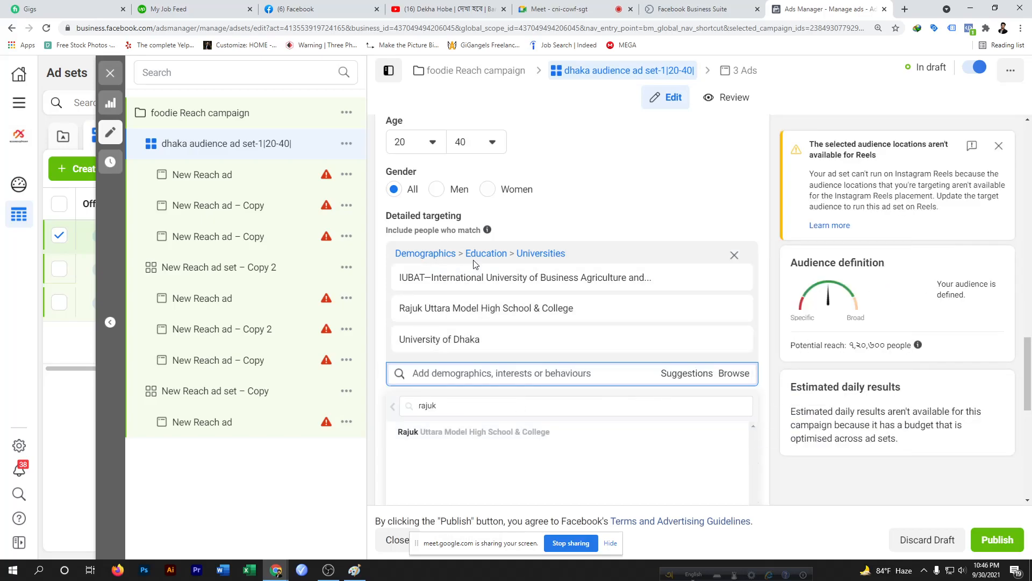
# Browse the Detailed targeting demographics, expanding Financial and its Income categories to review them
pyautogui.click(734, 373)
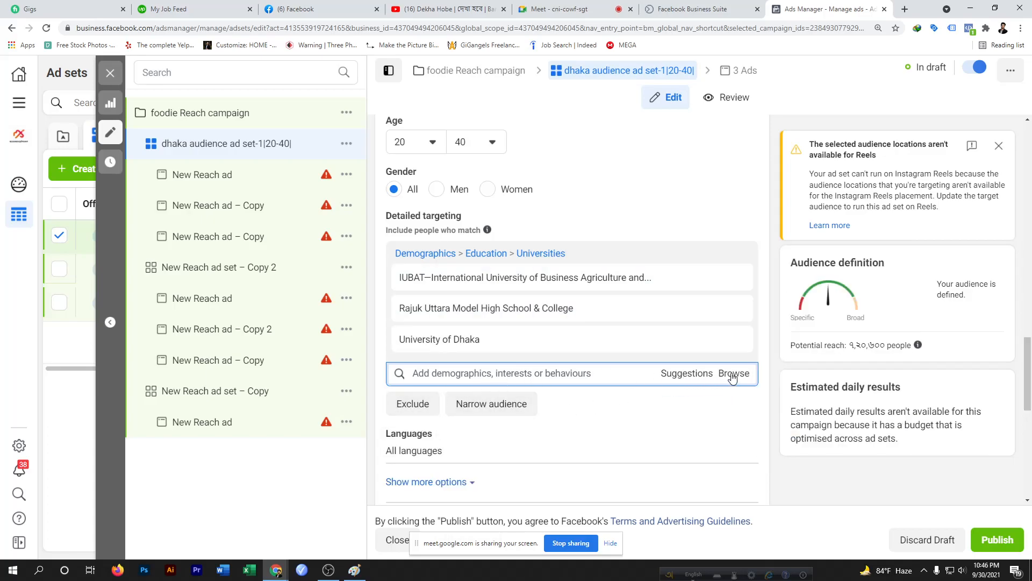
pyautogui.click(732, 377)
pyautogui.click(483, 408)
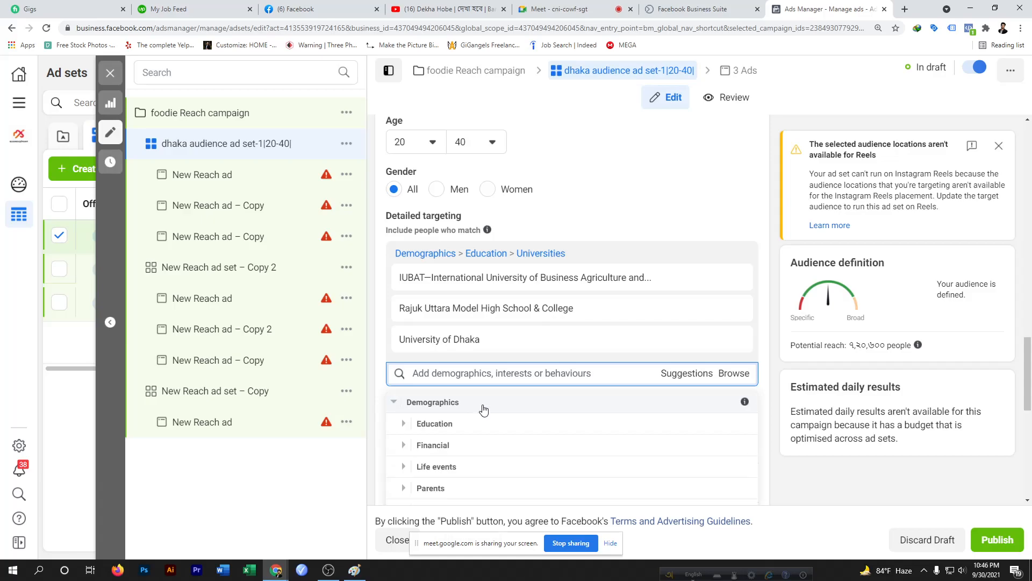
pyautogui.scroll(-1, 511, 420)
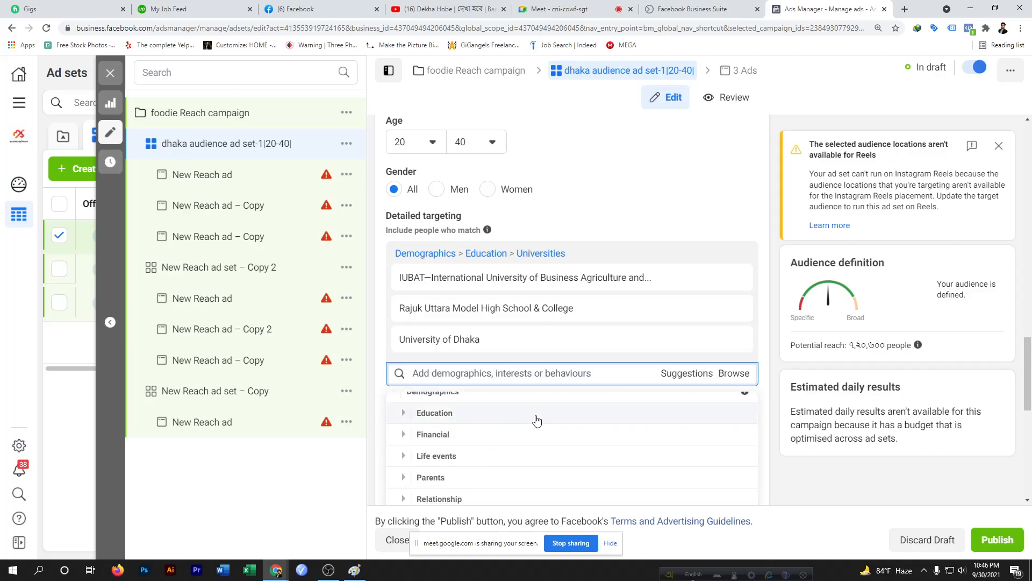
pyautogui.click(476, 436)
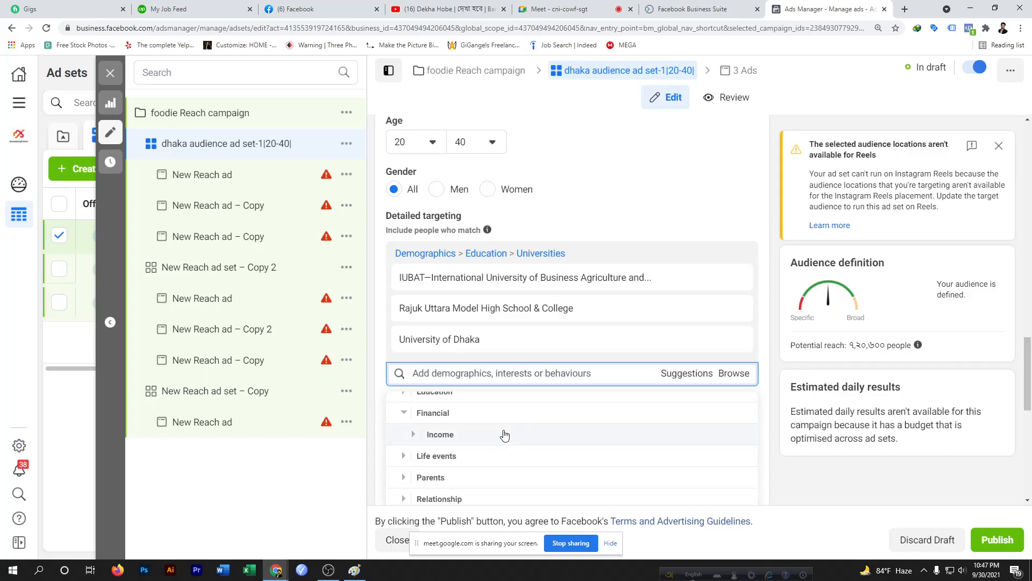
pyautogui.click(467, 435)
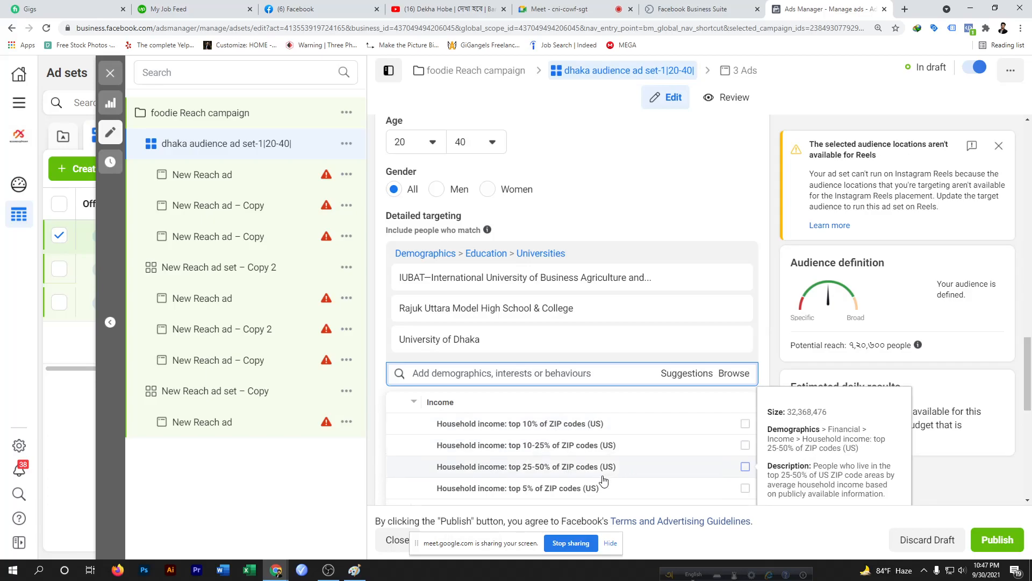
pyautogui.scroll(-1, 604, 479)
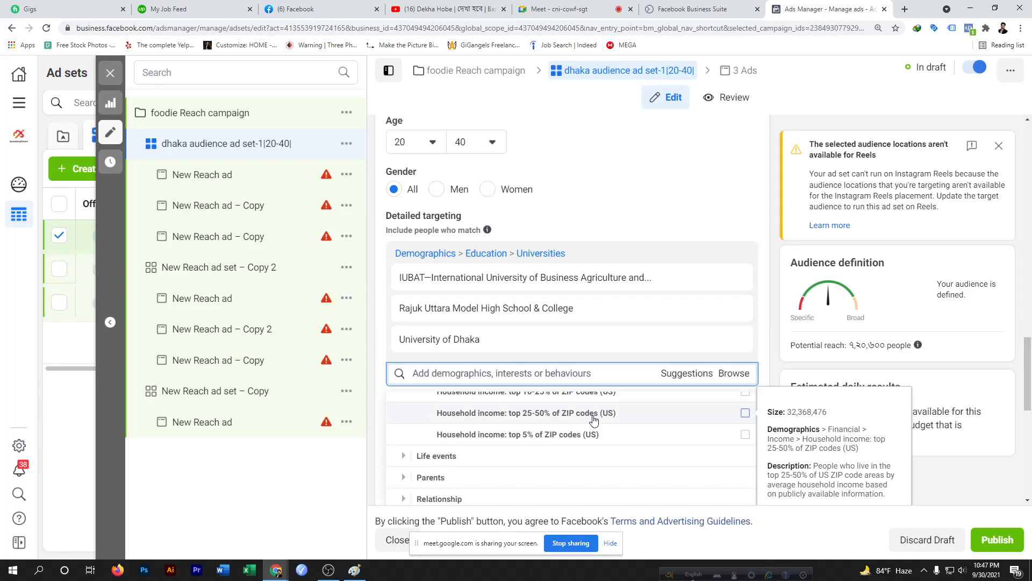
pyautogui.scroll(2, 597, 423)
pyautogui.scroll(-2, 601, 423)
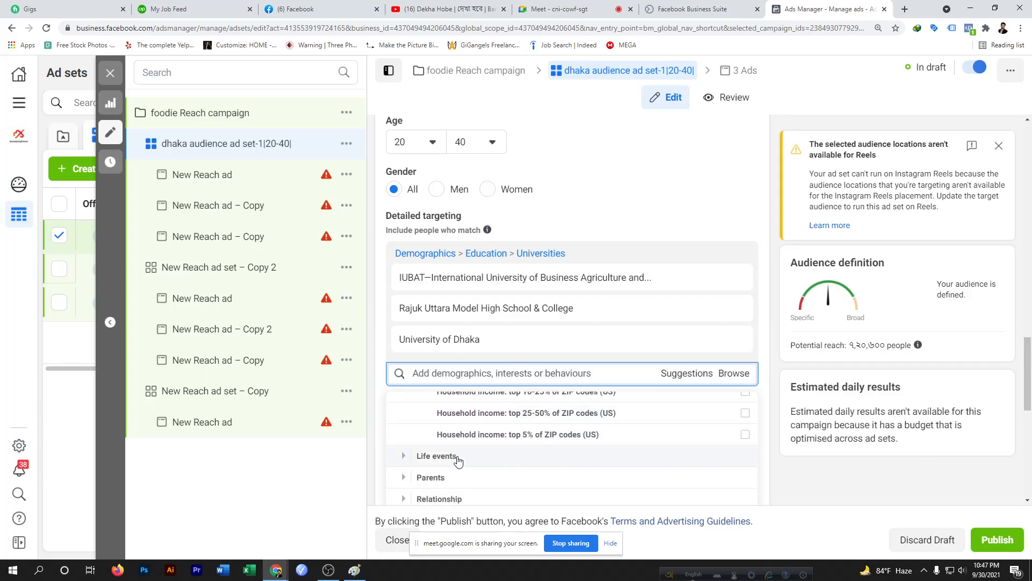
# Expand Life events and scroll through its demographic options to review them
pyautogui.click(474, 462)
pyautogui.scroll(1, 477, 465)
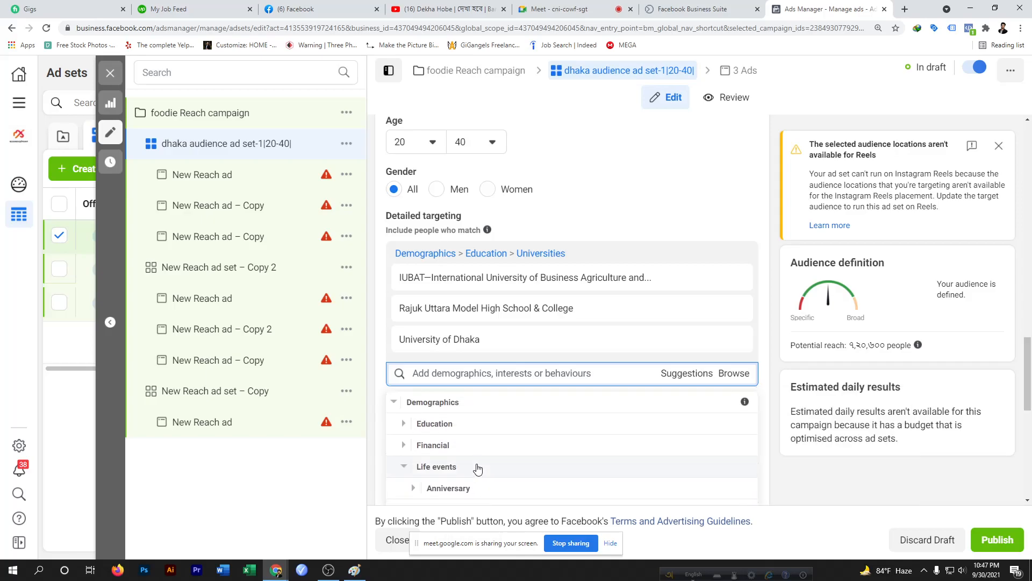
pyautogui.scroll(-2, 473, 488)
pyautogui.scroll(1, 484, 478)
pyautogui.scroll(1, 487, 472)
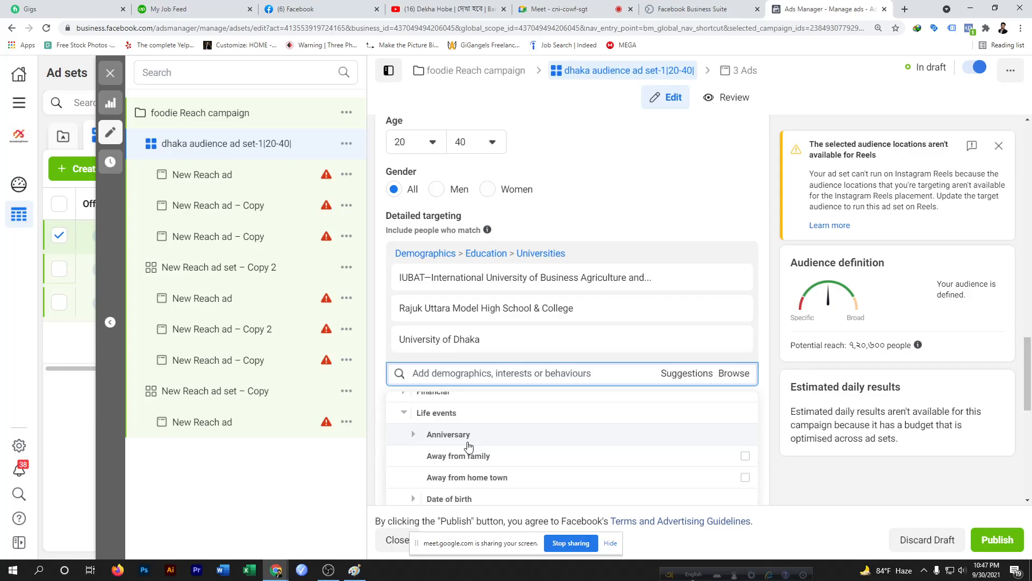
pyautogui.moveTo(554, 475)
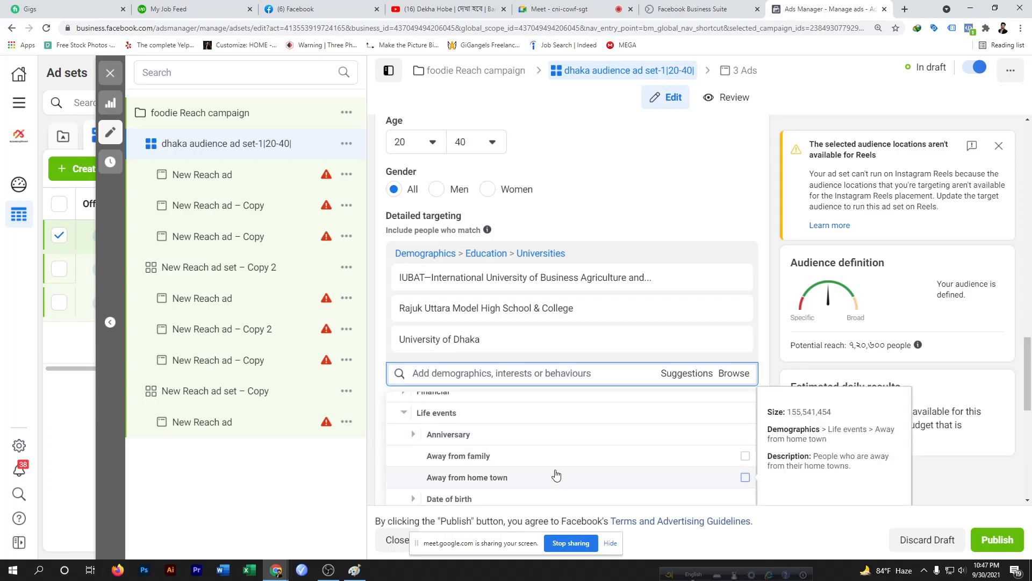
pyautogui.scroll(-1, 482, 474)
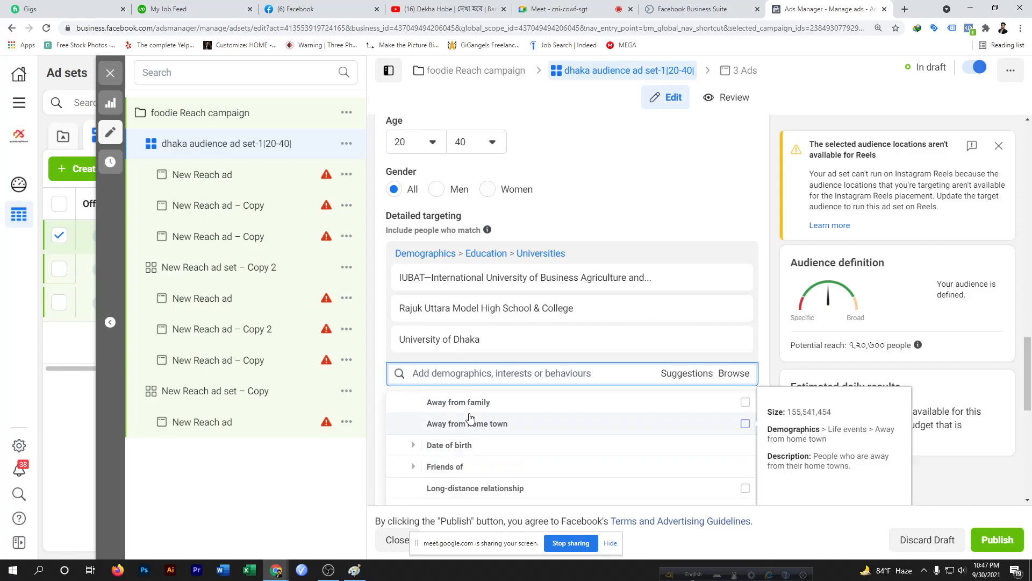
pyautogui.scroll(1, 473, 424)
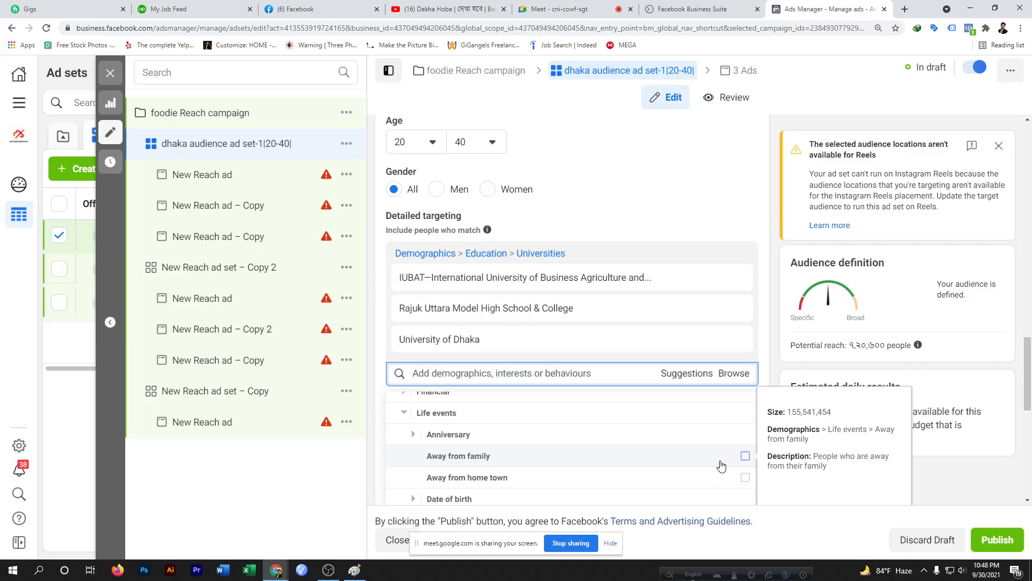
pyautogui.scroll(-2, 471, 463)
pyautogui.scroll(1, 476, 452)
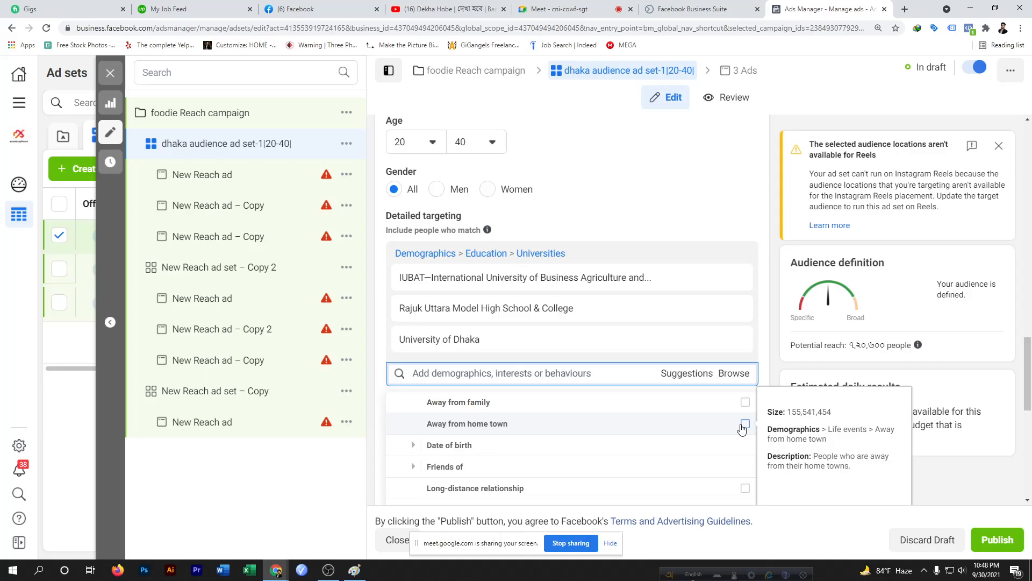
pyautogui.scroll(4, 481, 440)
pyautogui.scroll(-2, 482, 464)
pyautogui.scroll(-3, 483, 460)
pyautogui.scroll(3, 525, 503)
pyautogui.scroll(-3, 538, 500)
# Add Birthday in October to detailed targeting under Life events, Date of birth, Month of birth
pyautogui.click(532, 398)
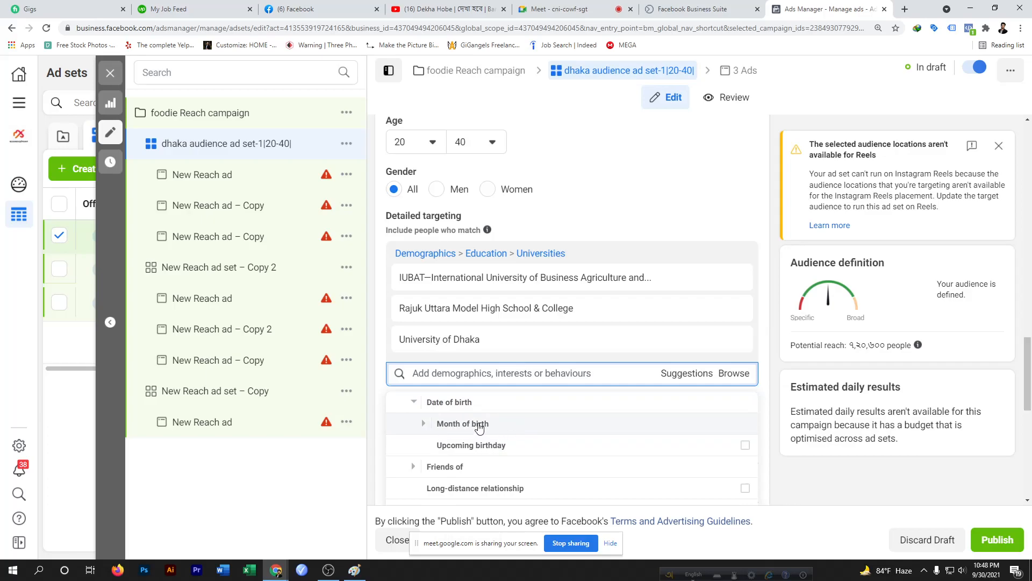
pyautogui.click(517, 428)
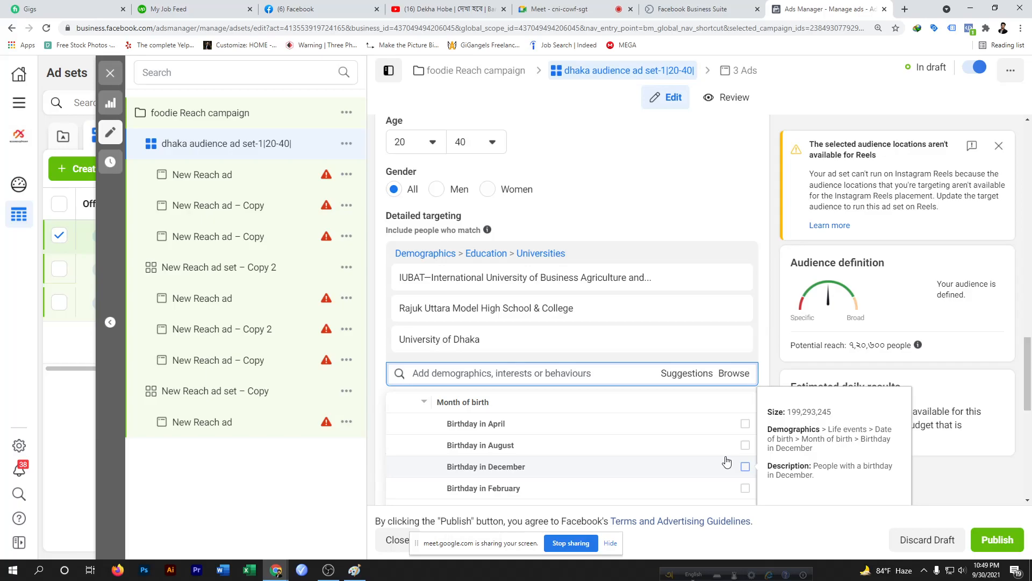
pyautogui.scroll(-3, 554, 479)
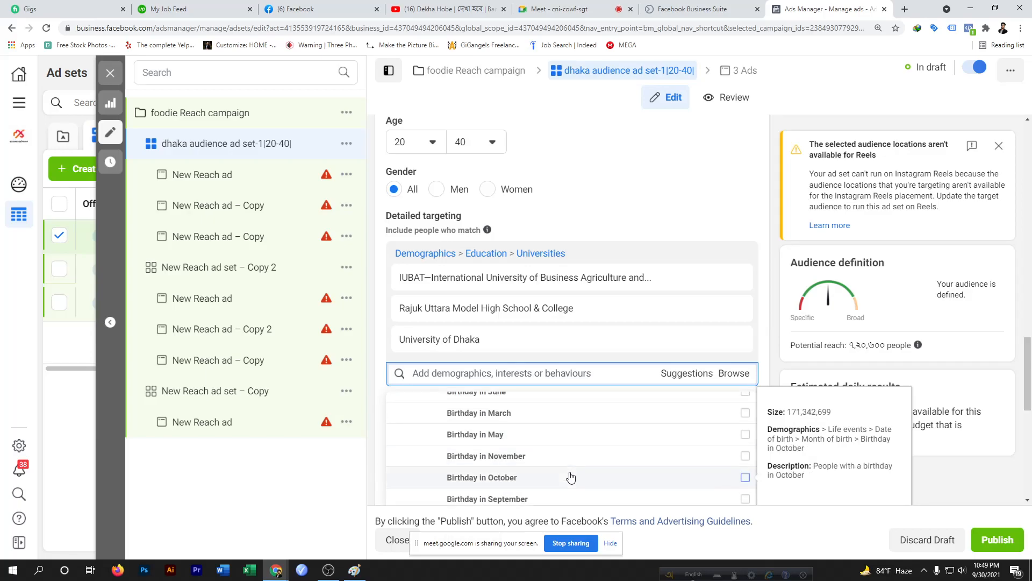
pyautogui.click(746, 478)
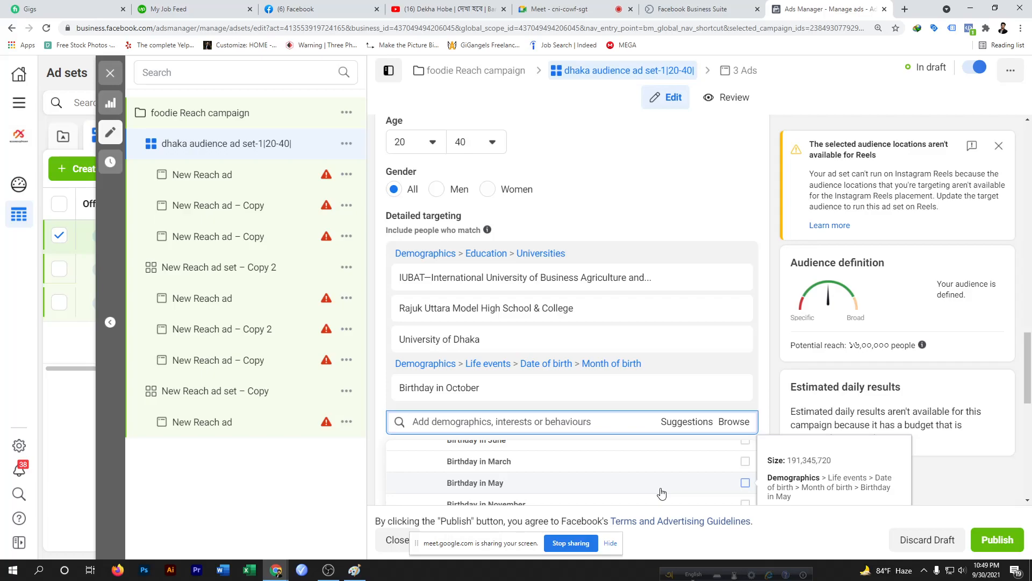
# Remove Birthday in October from the detailed targeting selection
pyautogui.scroll(-3, 661, 493)
pyautogui.scroll(2, 667, 489)
pyautogui.moveTo(671, 482)
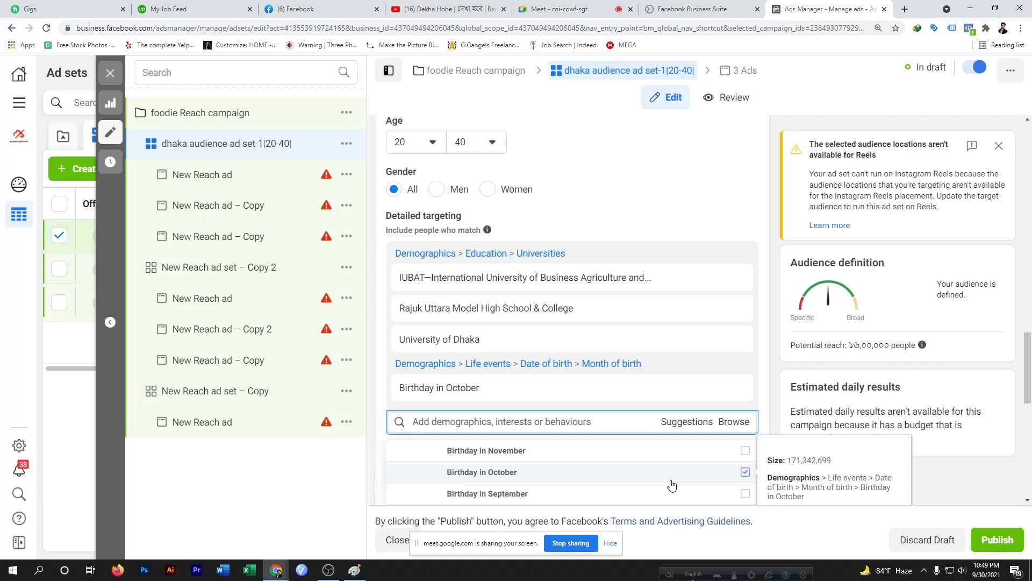
pyautogui.scroll(-4, 672, 484)
pyautogui.scroll(3, 671, 484)
pyautogui.scroll(2, 667, 482)
pyautogui.scroll(2, 624, 481)
pyautogui.scroll(-2, 624, 481)
pyautogui.click(745, 473)
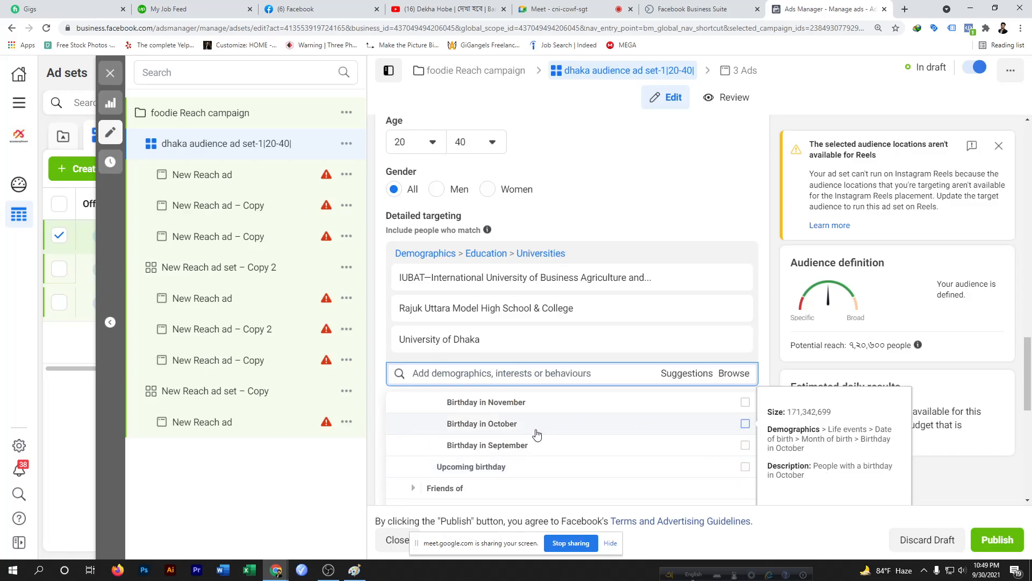
# Review the remaining Life events options, including Friends of, Date of birth and relationship categories
pyautogui.scroll(1, 590, 425)
pyautogui.scroll(2, 573, 439)
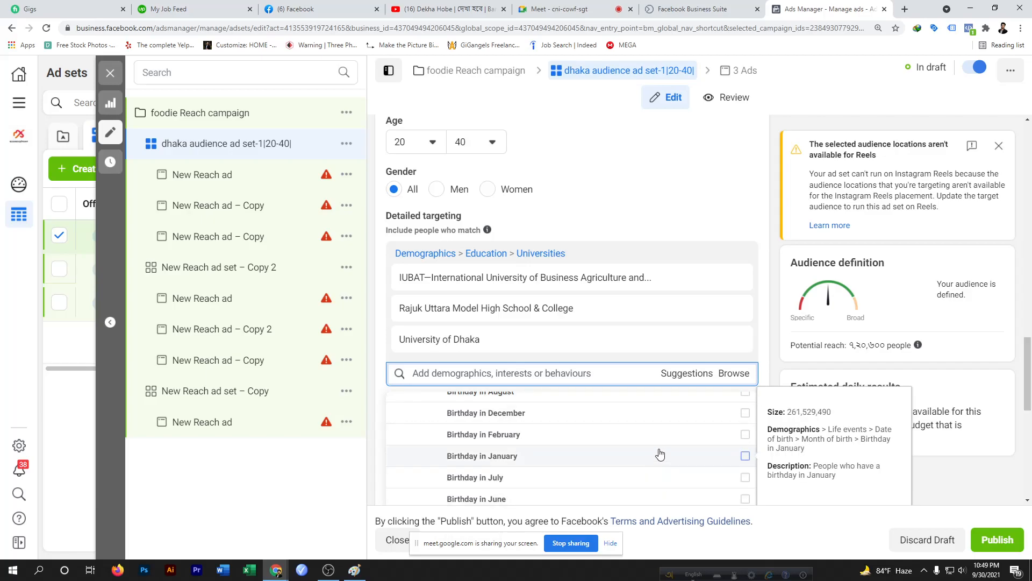
pyautogui.scroll(-2, 660, 455)
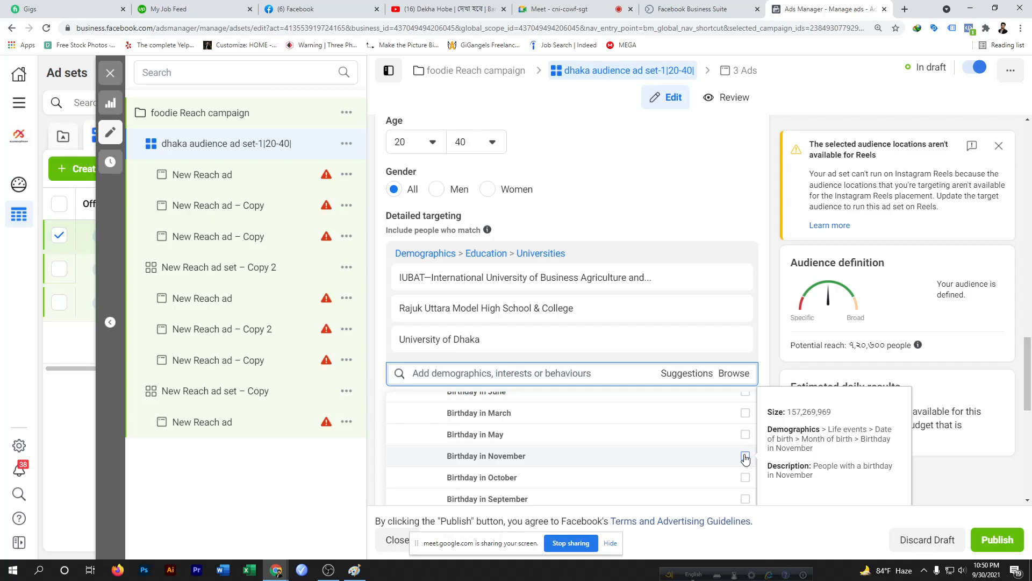
pyautogui.scroll(-2, 632, 457)
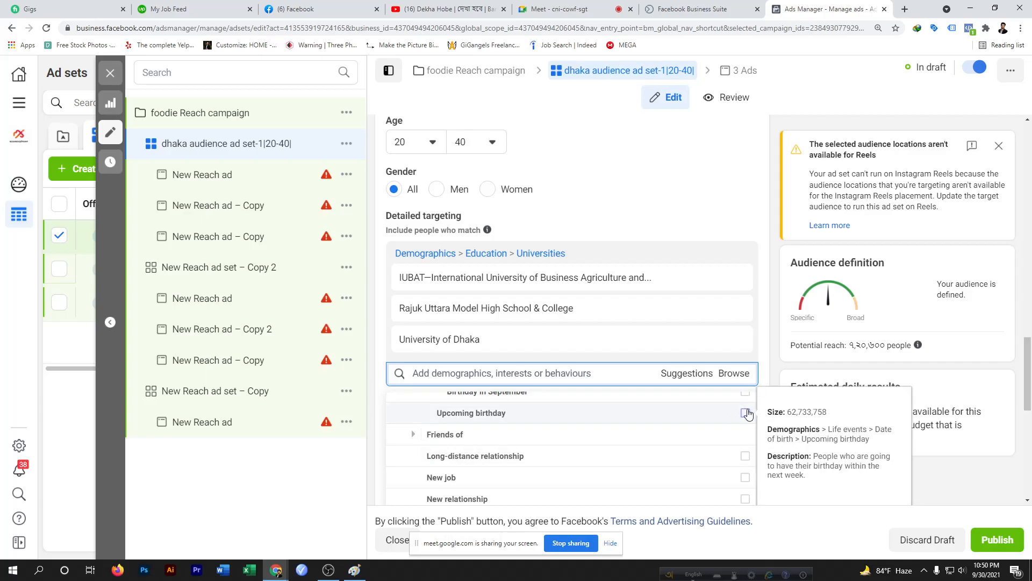
pyautogui.scroll(-2, 484, 436)
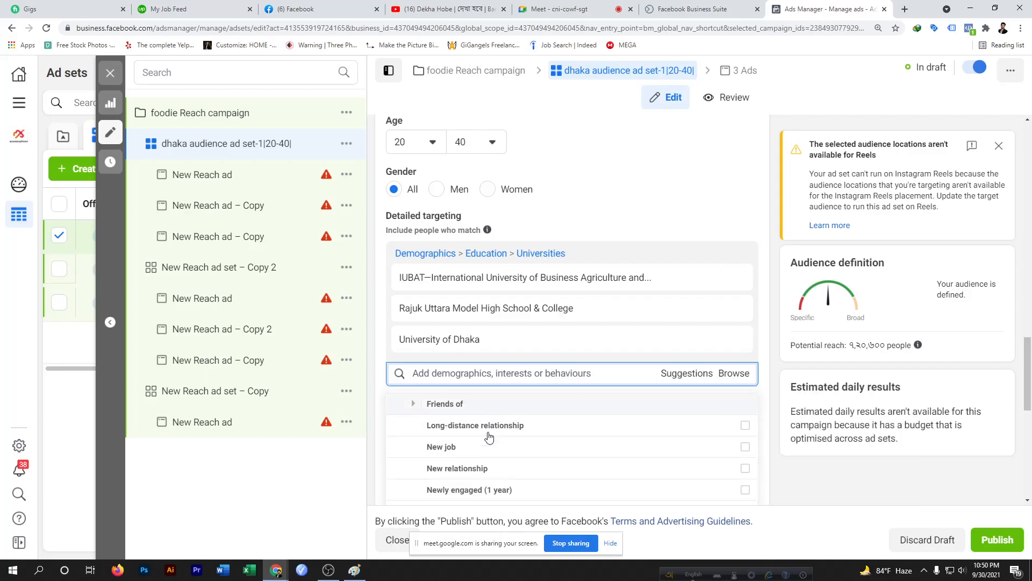
pyautogui.scroll(1, 484, 435)
pyautogui.scroll(2, 482, 437)
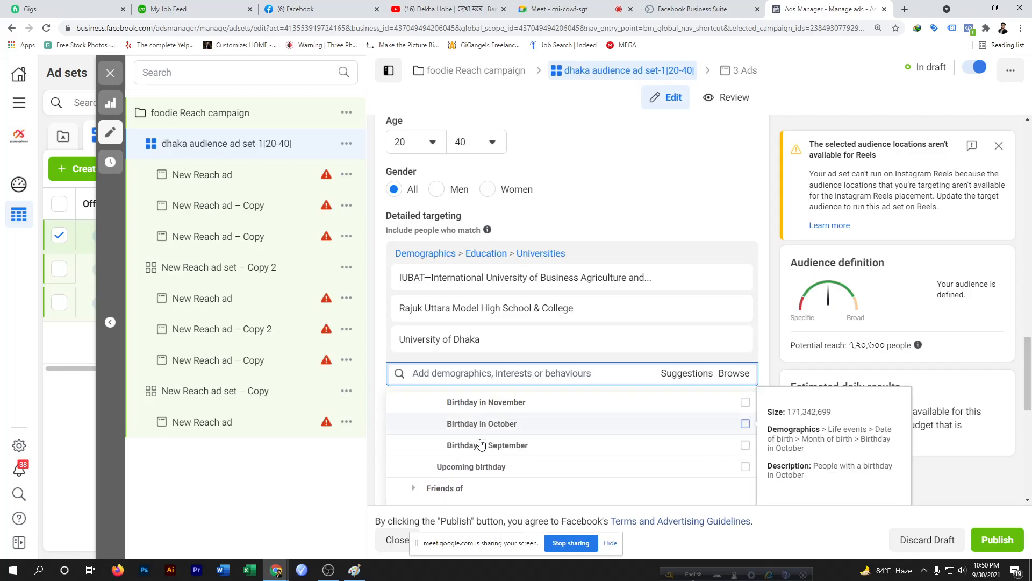
pyautogui.click(486, 495)
pyautogui.scroll(2, 484, 494)
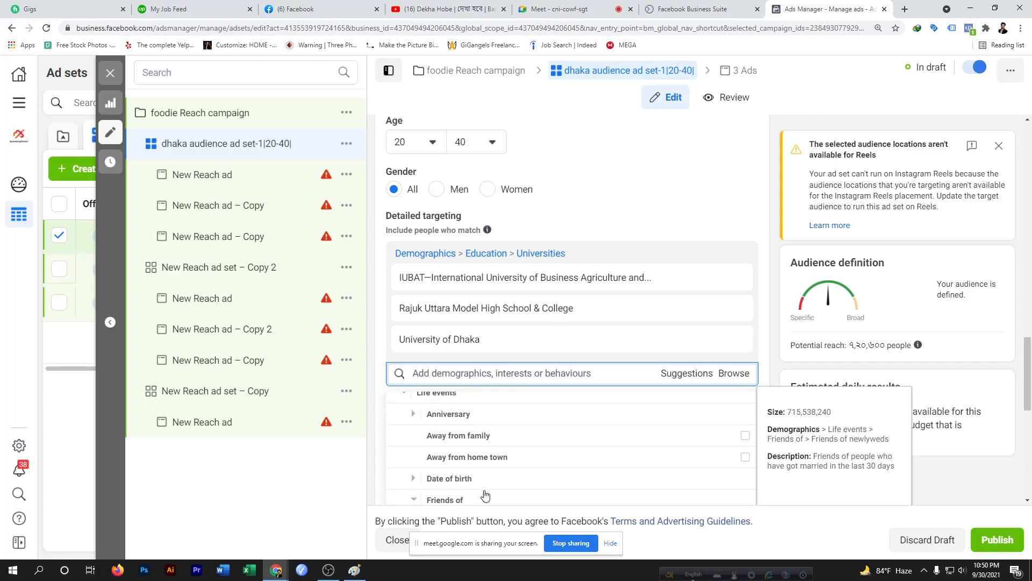
pyautogui.scroll(2, 519, 475)
pyautogui.scroll(-3, 523, 475)
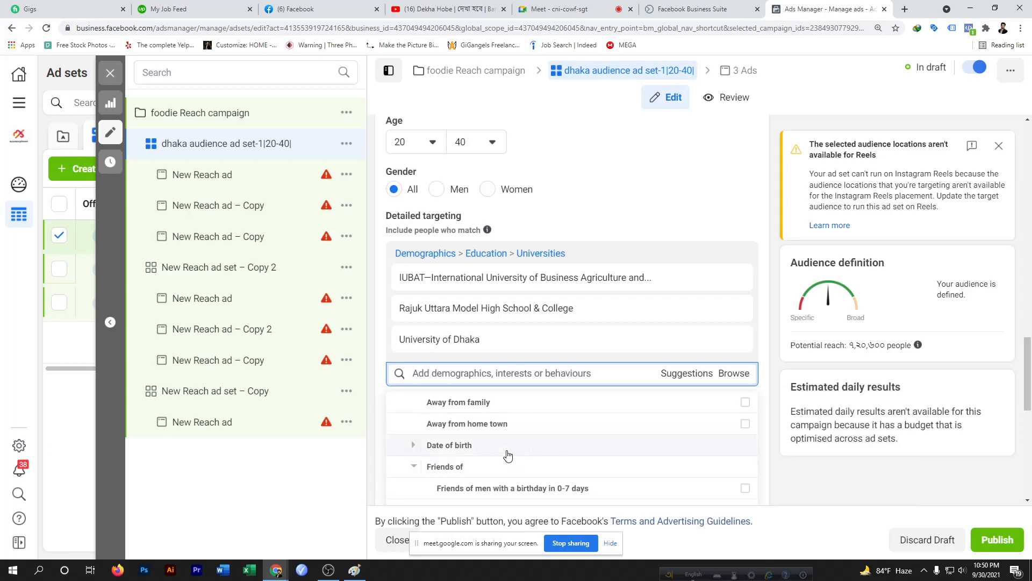
pyautogui.click(508, 450)
pyautogui.scroll(-1, 534, 477)
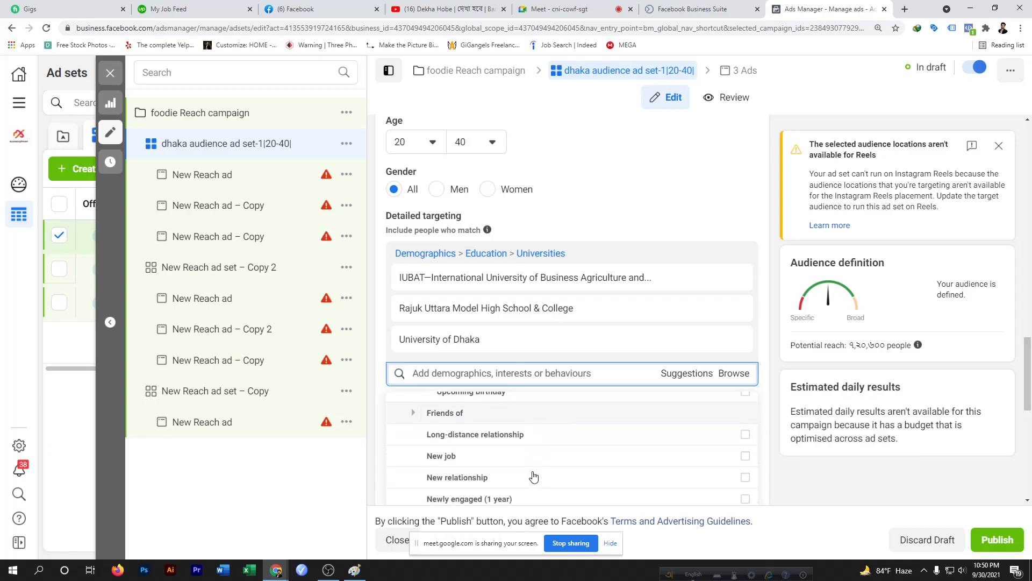
pyautogui.scroll(2, 534, 477)
pyautogui.scroll(-3, 534, 477)
pyautogui.scroll(1, 532, 477)
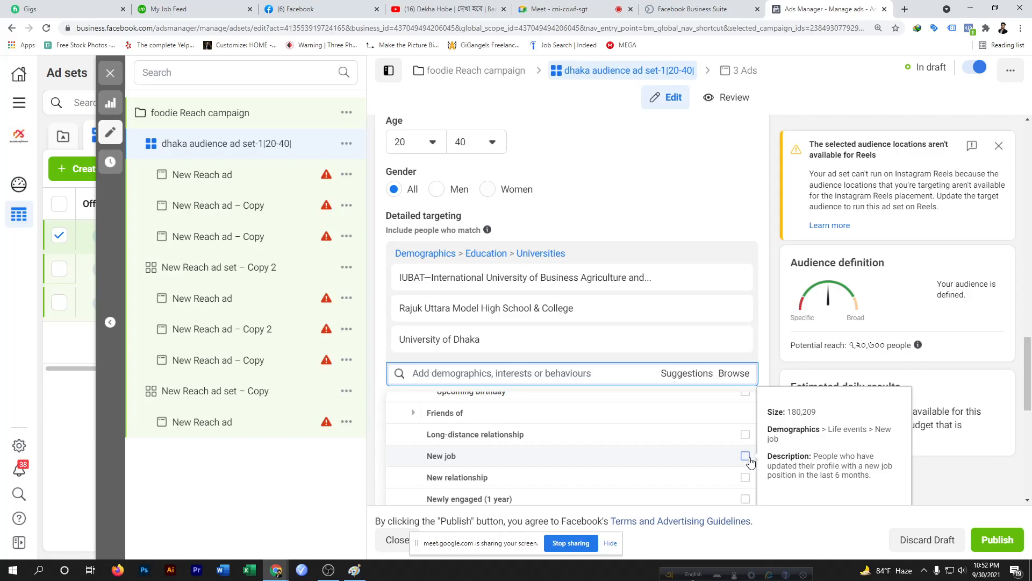
# Scroll through the Life events options, reviewing job, relationship, engagement, newlywed and recently moved categories
pyautogui.scroll(-1, 645, 477)
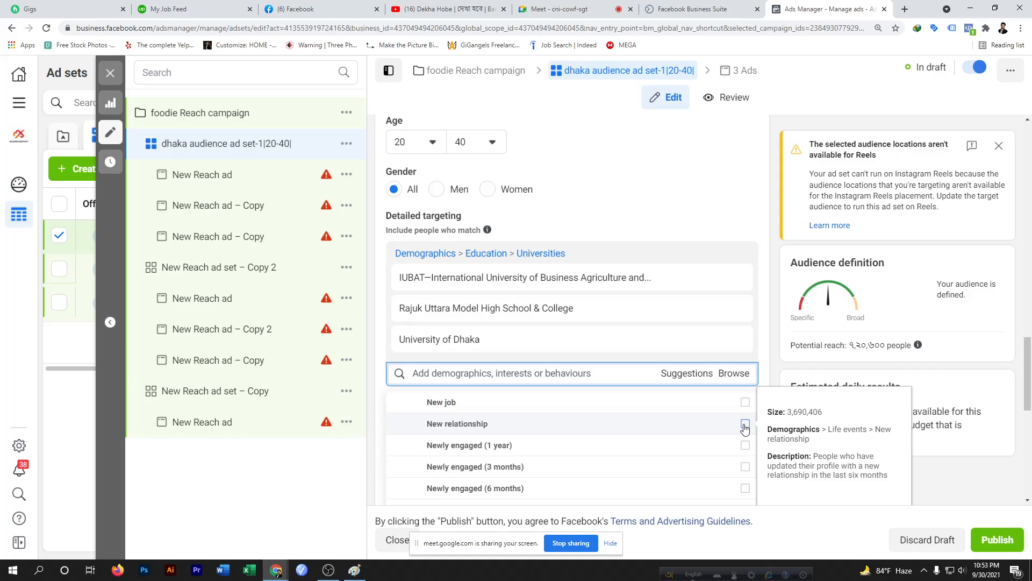
pyautogui.scroll(-1, 460, 458)
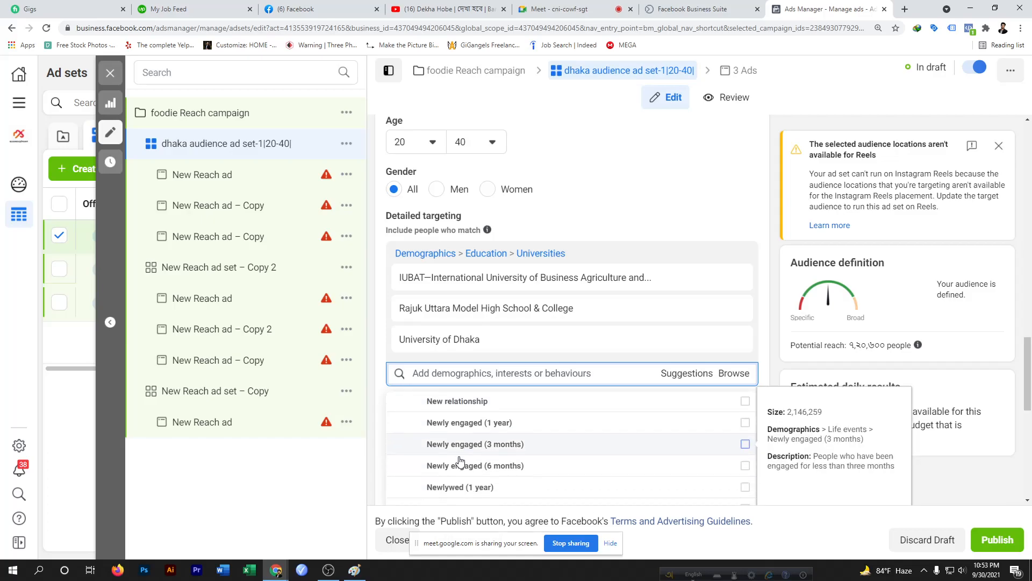
pyautogui.scroll(1, 460, 417)
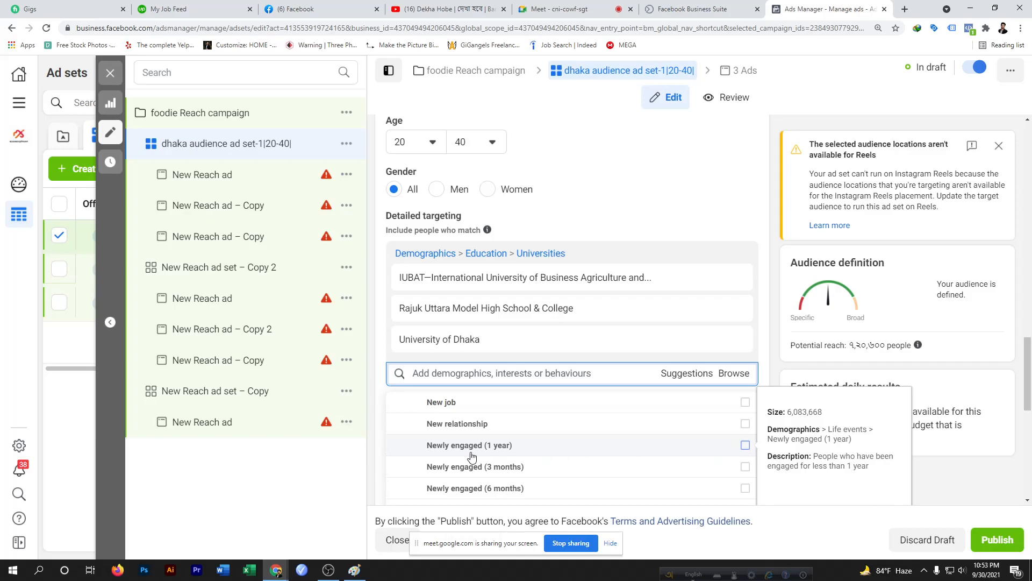
pyautogui.scroll(-2, 472, 457)
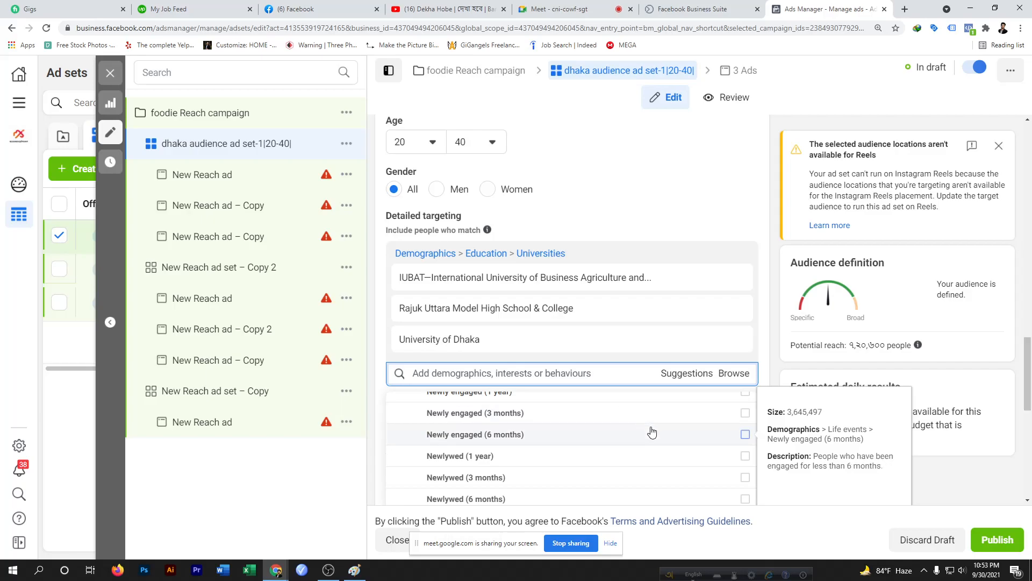
pyautogui.scroll(2, 652, 432)
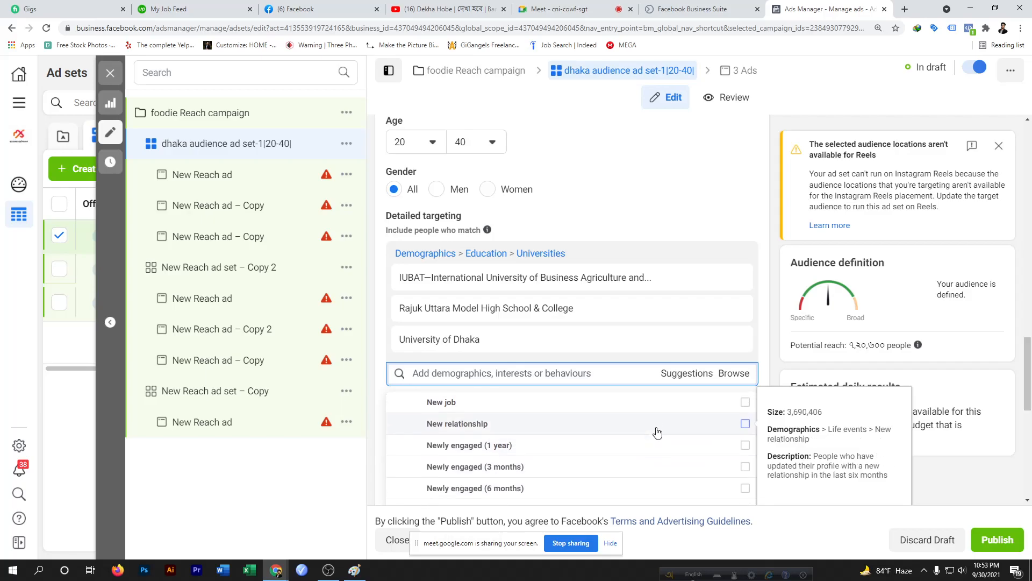
pyautogui.scroll(-2, 627, 471)
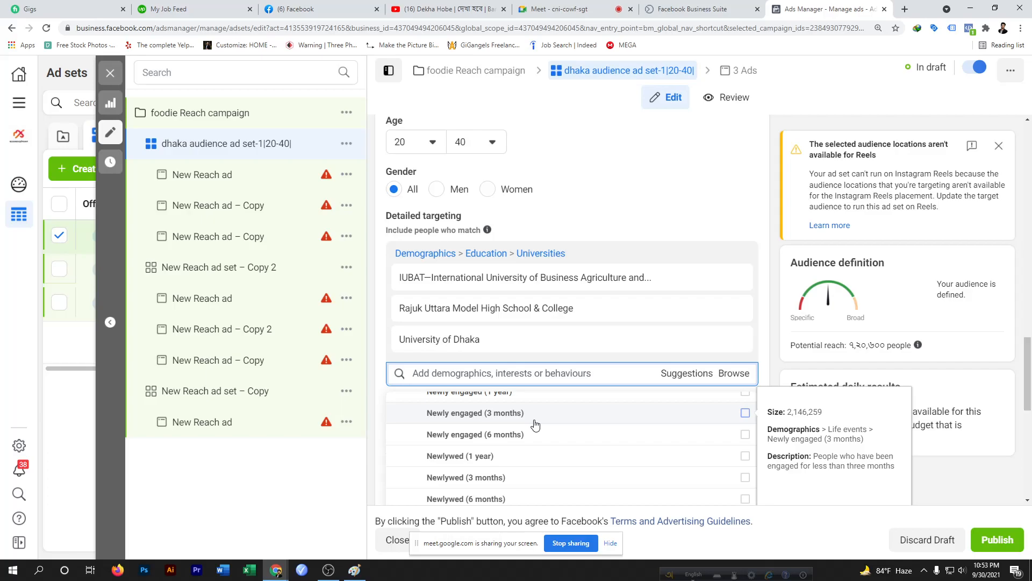
pyautogui.scroll(1, 532, 428)
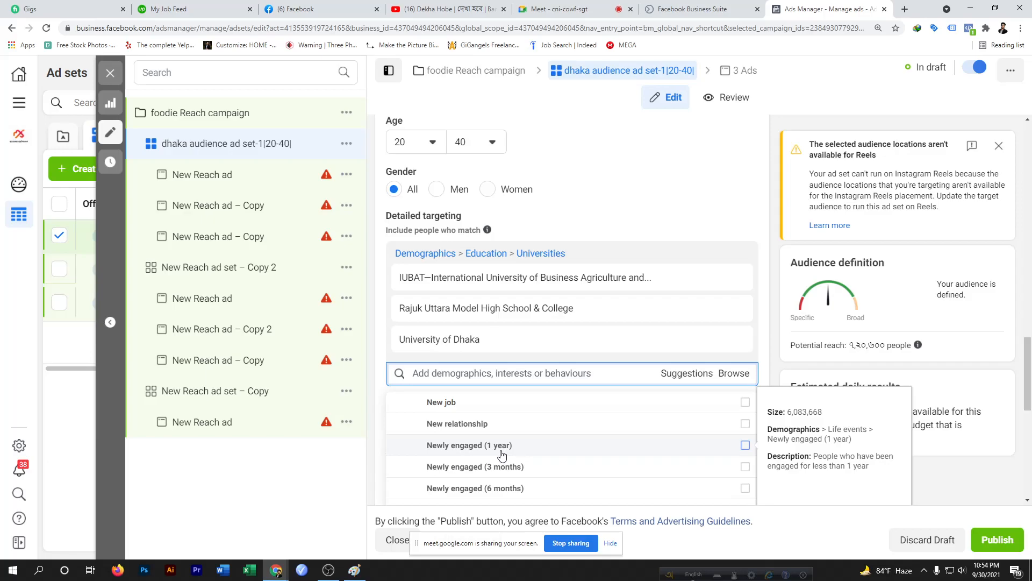
pyautogui.scroll(-1, 503, 455)
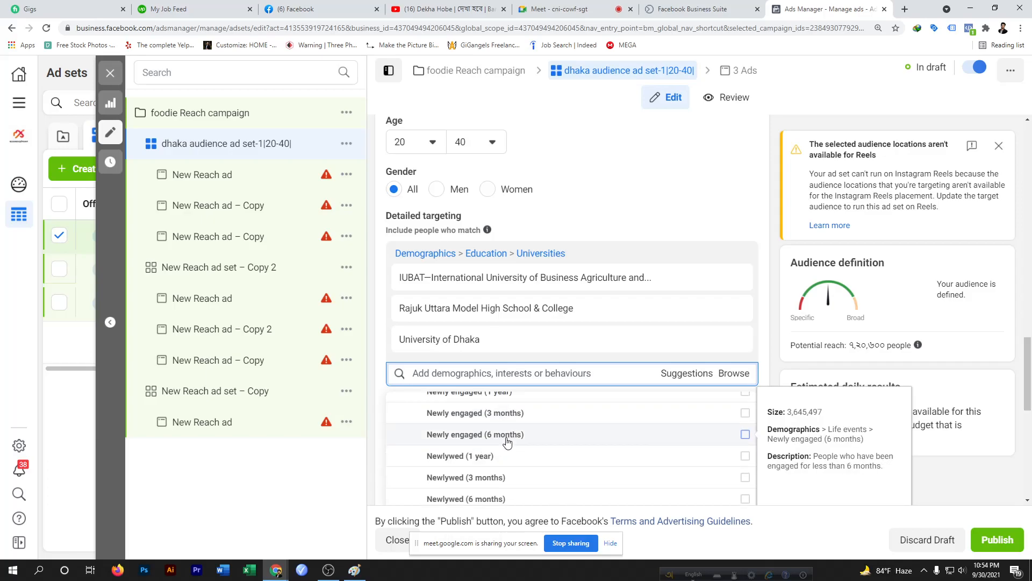
pyautogui.scroll(-1, 507, 443)
pyautogui.scroll(1, 546, 424)
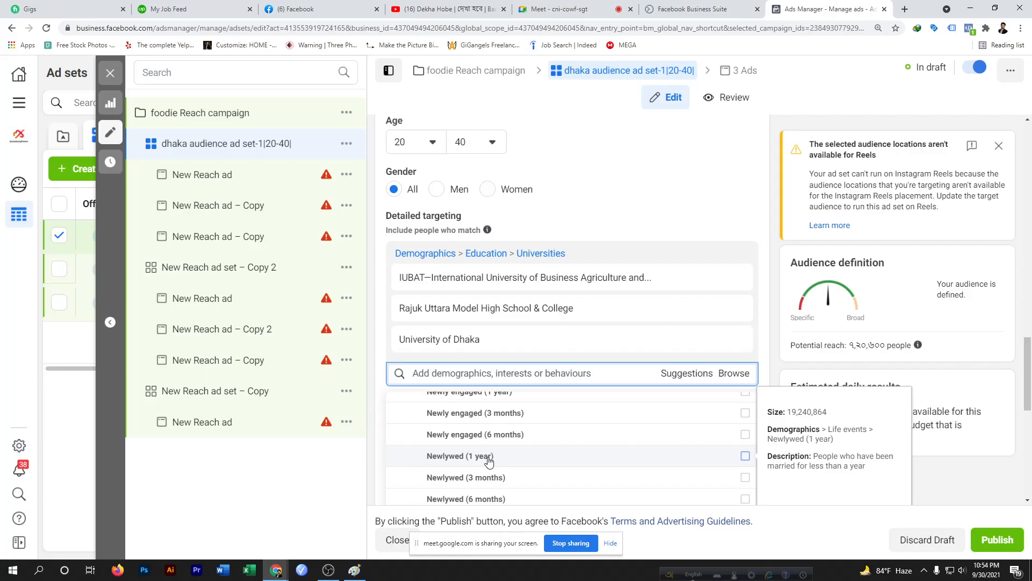
pyautogui.scroll(-1, 479, 473)
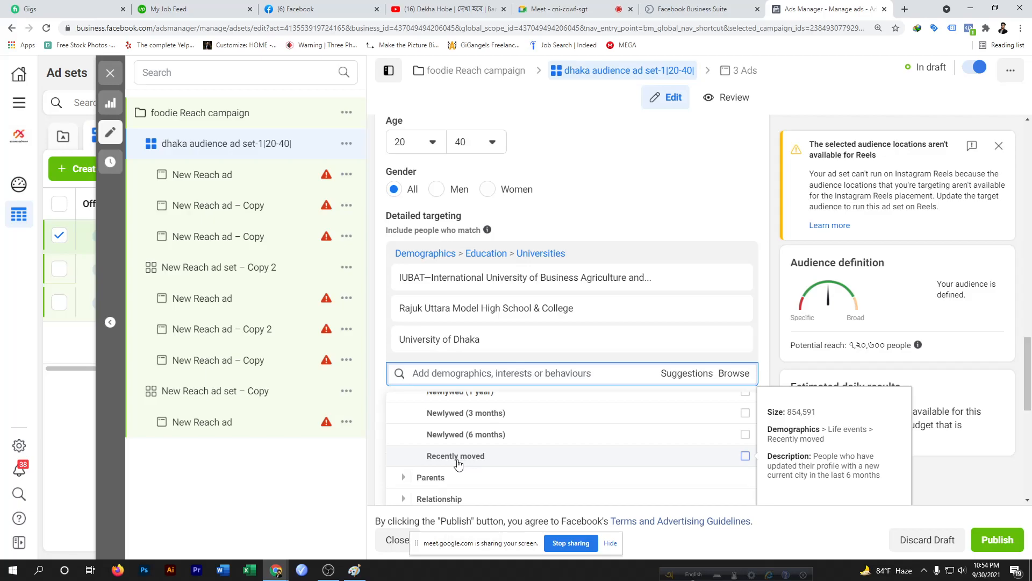
pyautogui.scroll(-1, 458, 464)
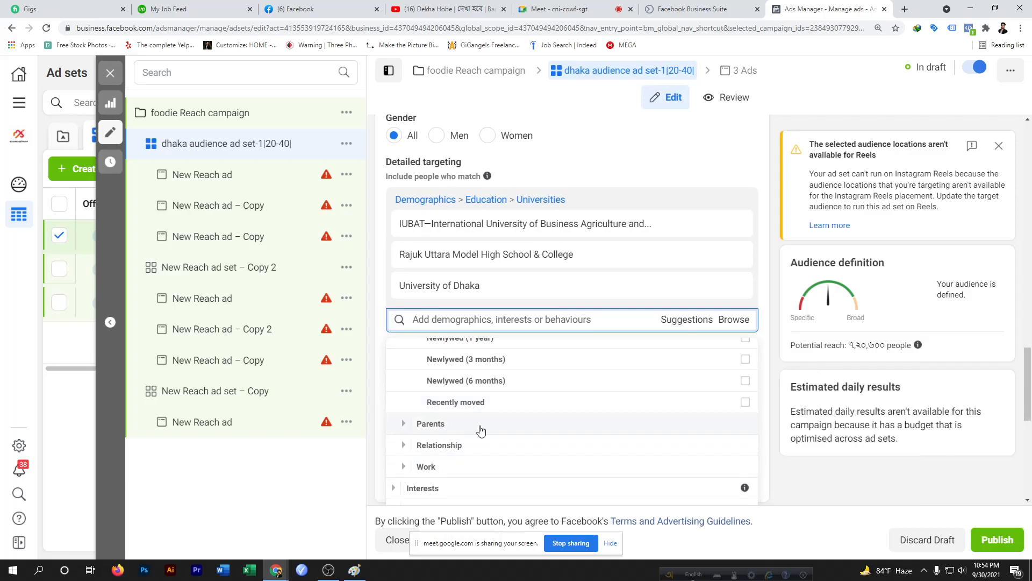
# Expand Parents and its All parents category to review the parent audience options
pyautogui.click(481, 430)
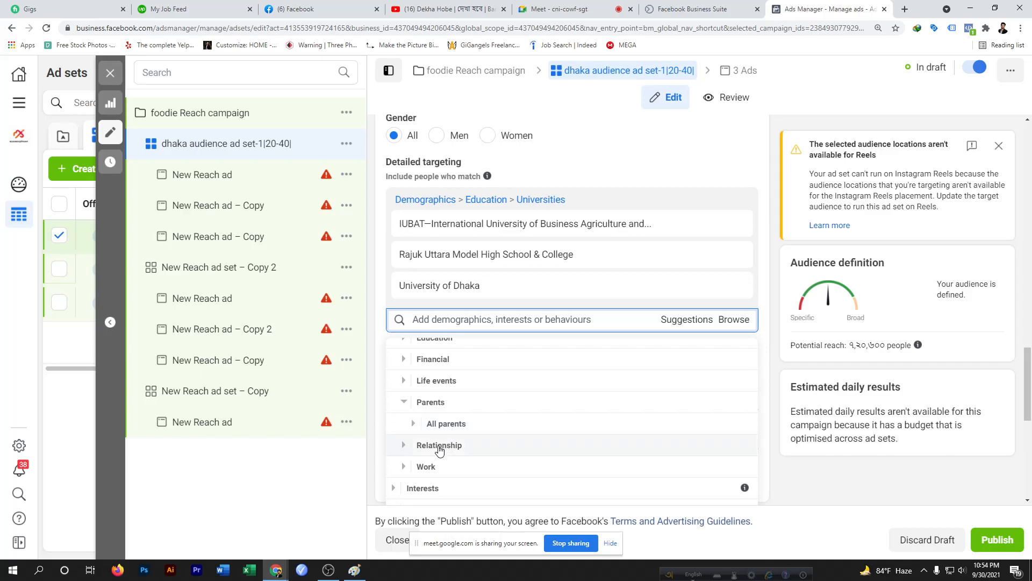
pyautogui.scroll(-1, 440, 450)
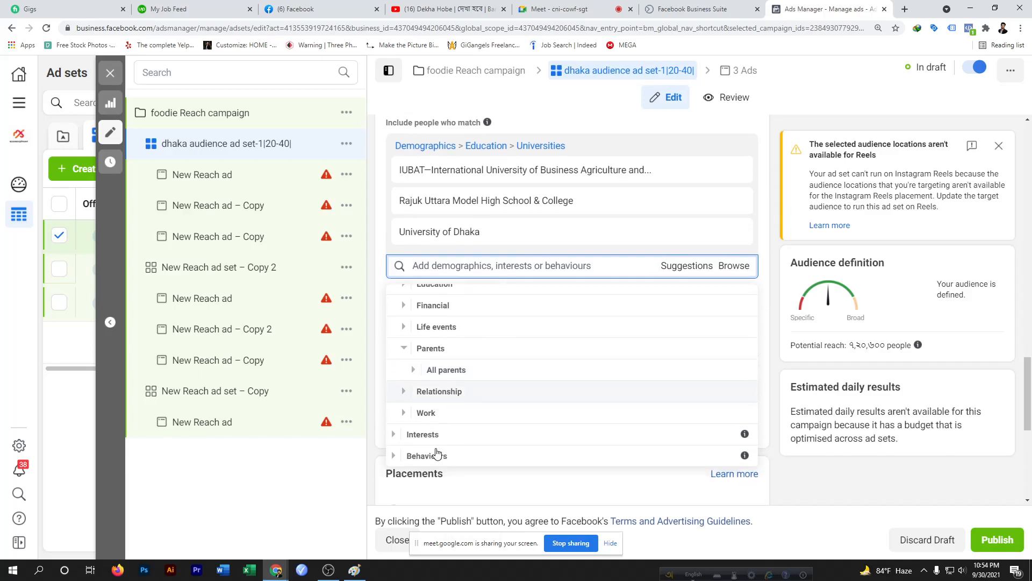
pyautogui.click(463, 376)
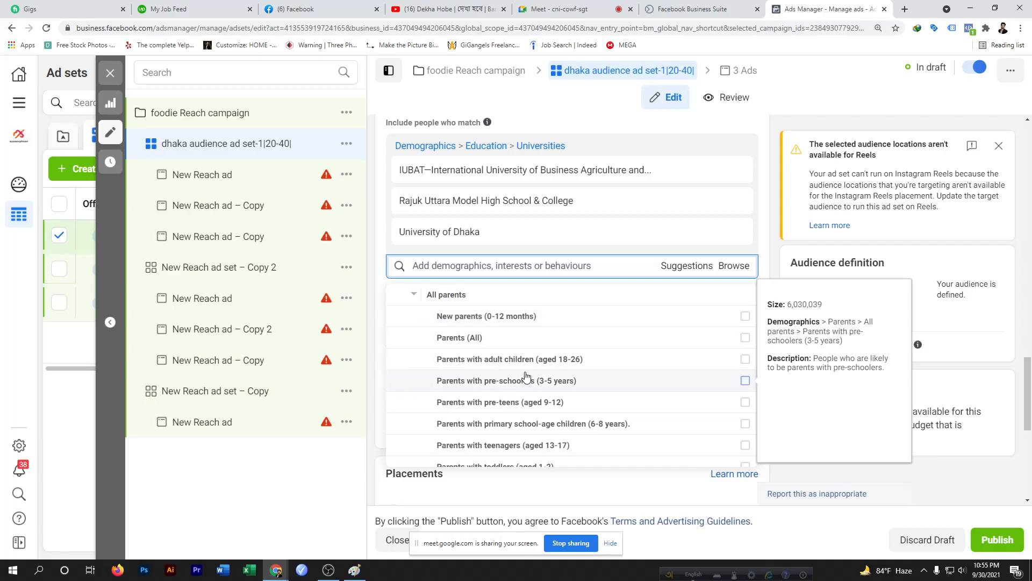
pyautogui.scroll(-2, 554, 369)
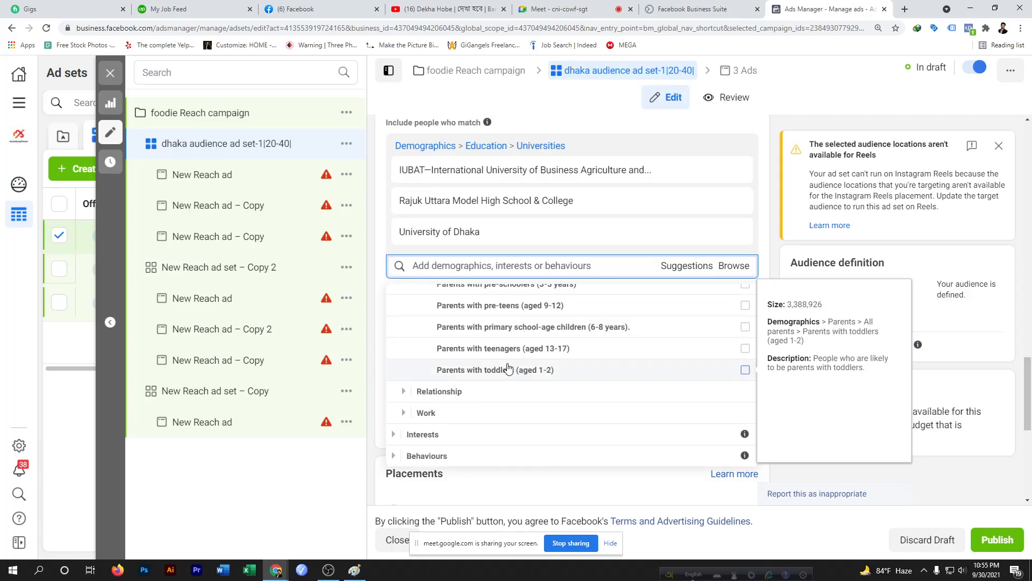
pyautogui.scroll(1, 500, 330)
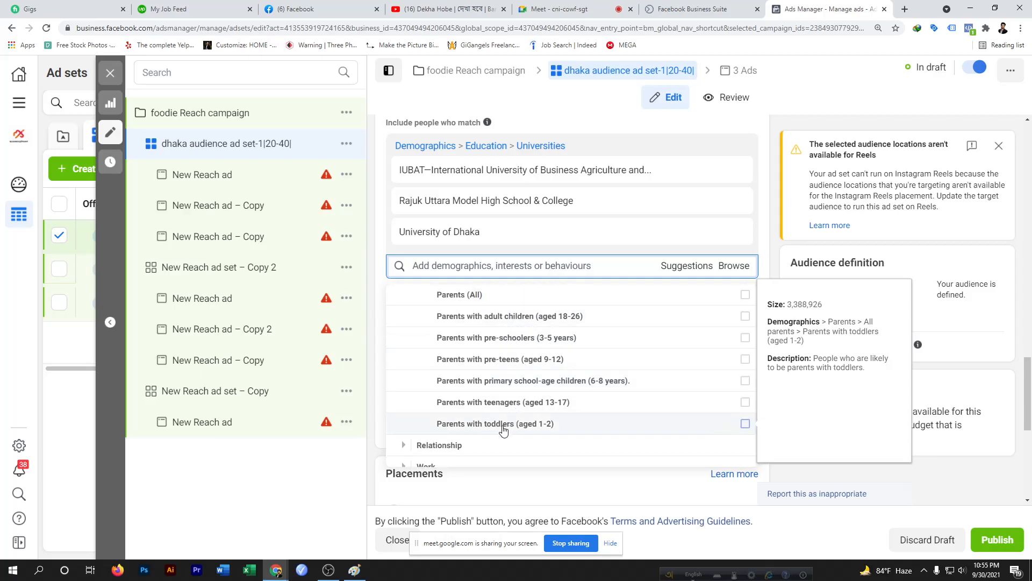
pyautogui.scroll(-1, 535, 398)
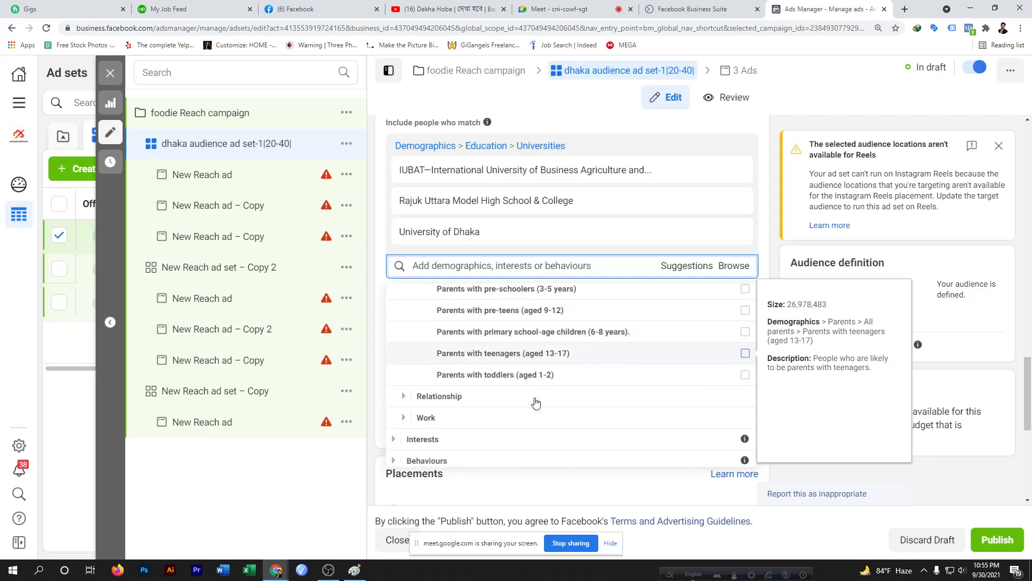
# Expand Relationship and its Relationship status category under Demographics
pyautogui.click(512, 394)
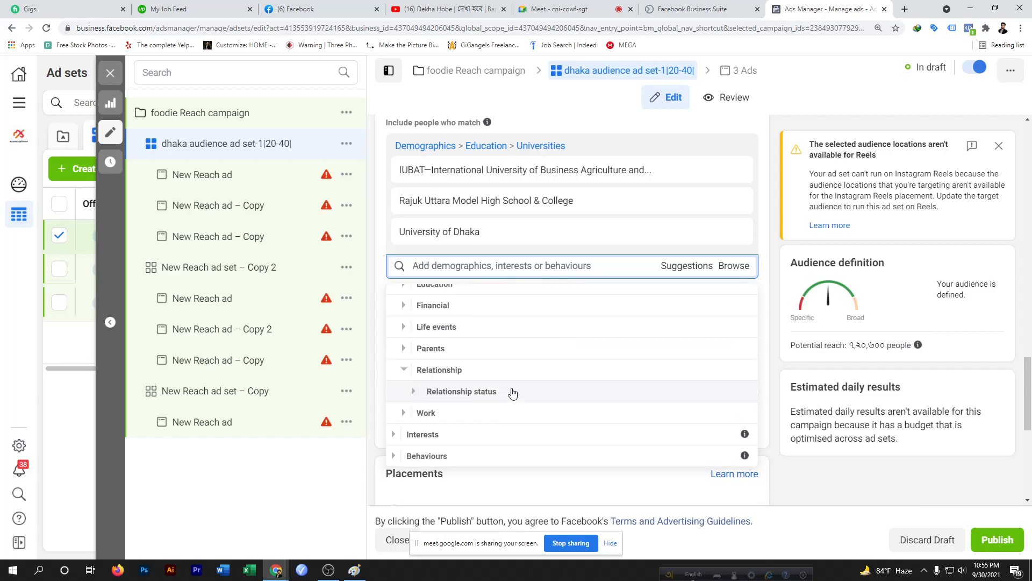
pyautogui.scroll(-1, 491, 411)
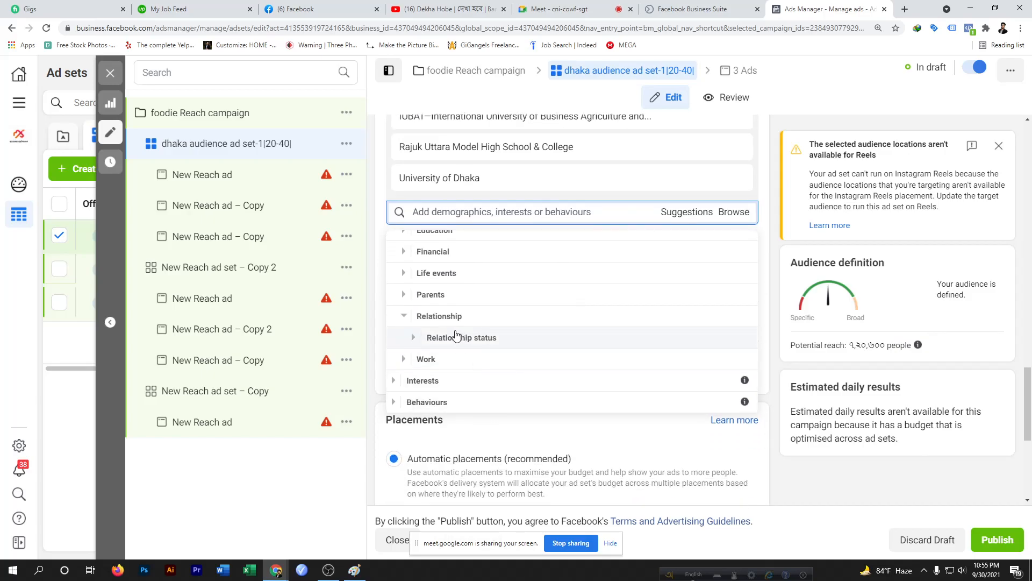
pyautogui.click(476, 337)
pyautogui.scroll(1, 477, 344)
pyautogui.scroll(1, 477, 344)
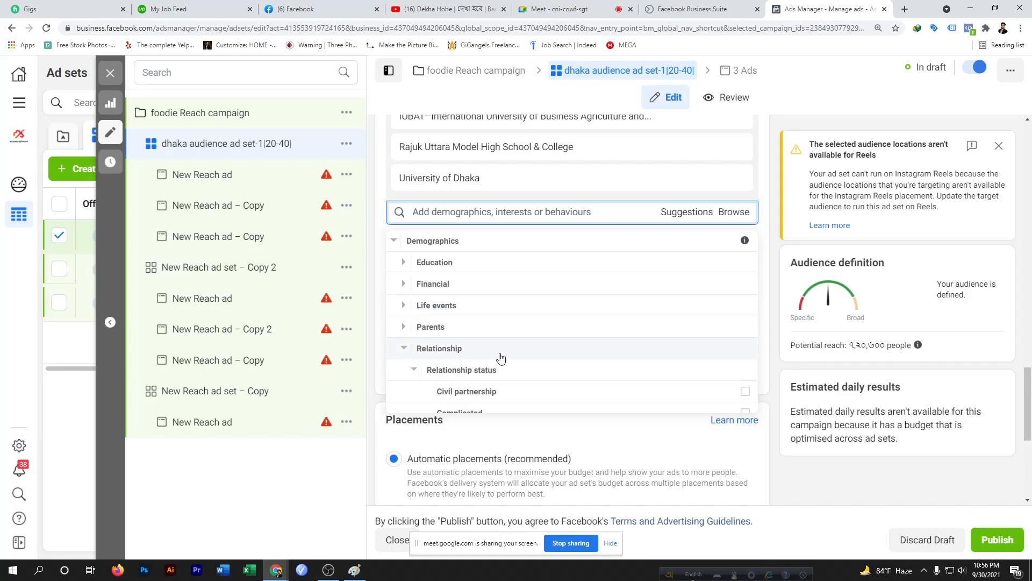
pyautogui.scroll(-1, 500, 358)
# Scroll through the relationship status options to review each category's description
pyautogui.moveTo(535, 356)
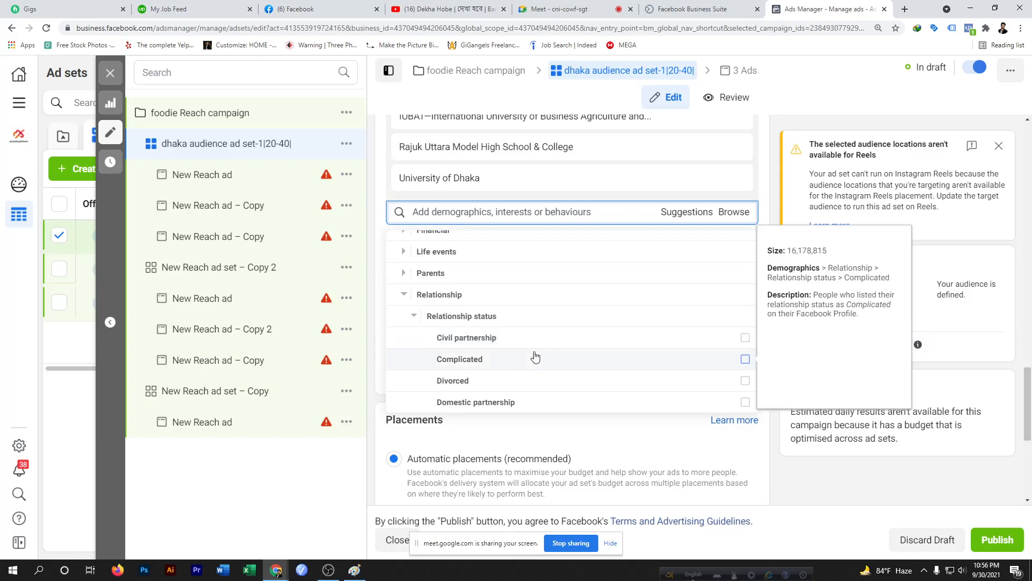
pyautogui.scroll(-1, 505, 366)
pyautogui.scroll(-1, 493, 376)
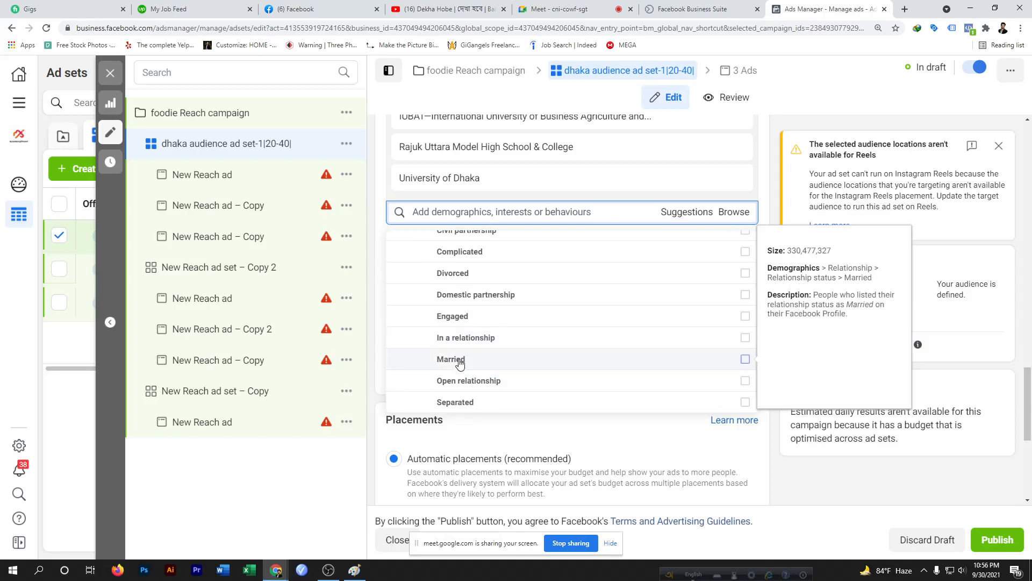
pyautogui.scroll(-1, 454, 395)
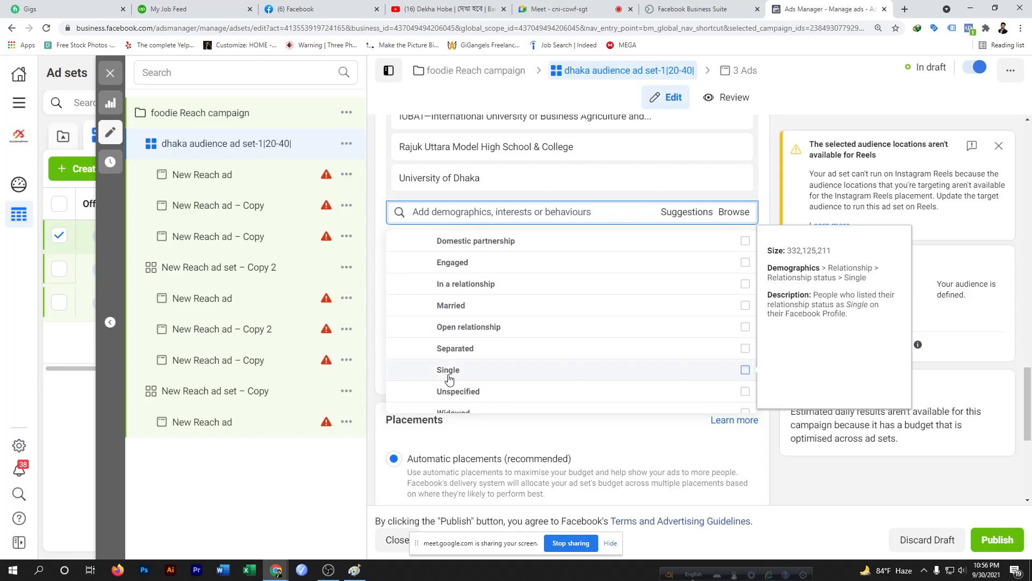
pyautogui.scroll(-1, 475, 396)
pyautogui.scroll(-1, 475, 395)
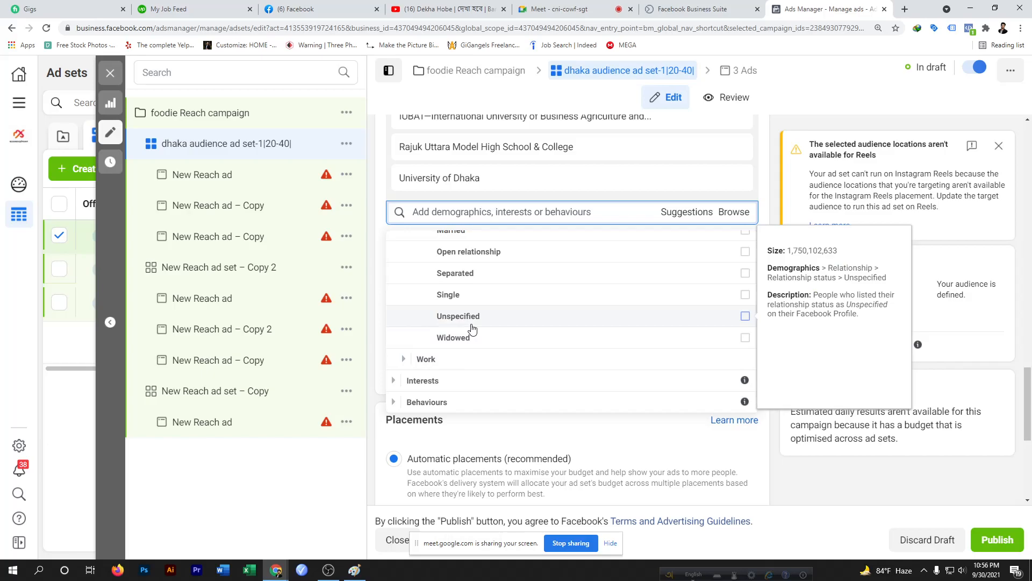
pyautogui.scroll(2, 506, 337)
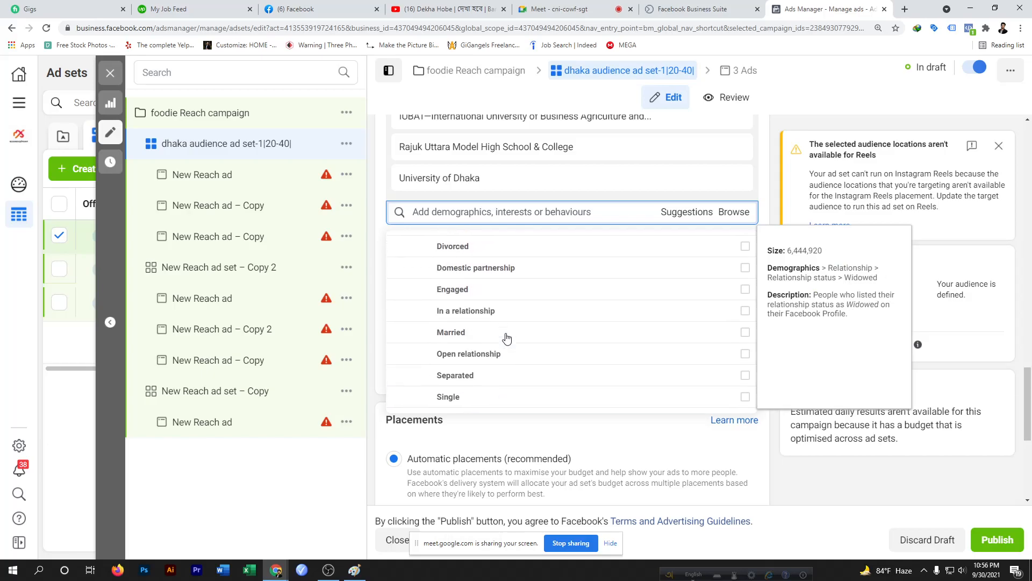
pyautogui.scroll(3, 495, 333)
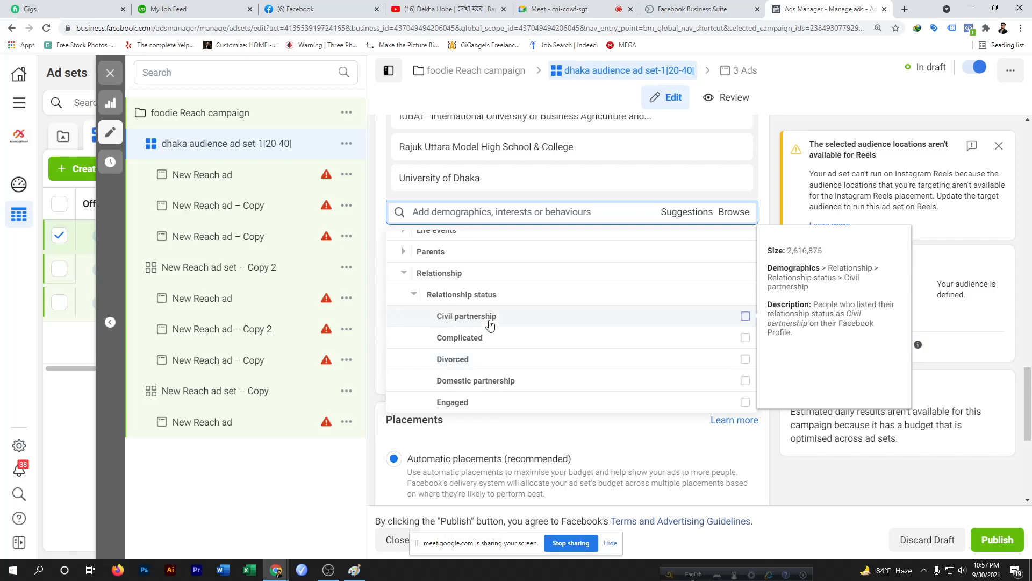
pyautogui.scroll(-3, 496, 326)
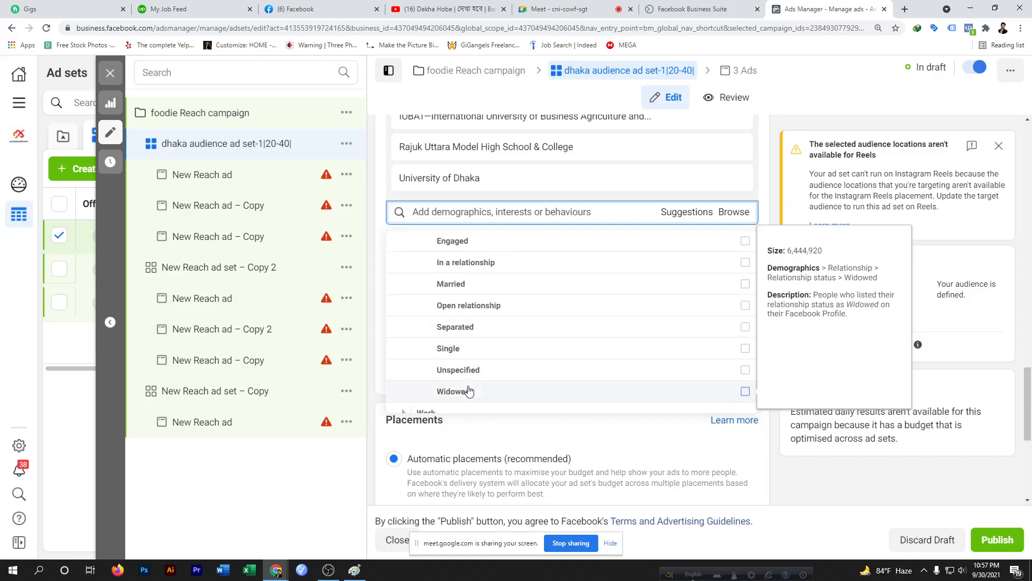
pyautogui.scroll(1, 511, 285)
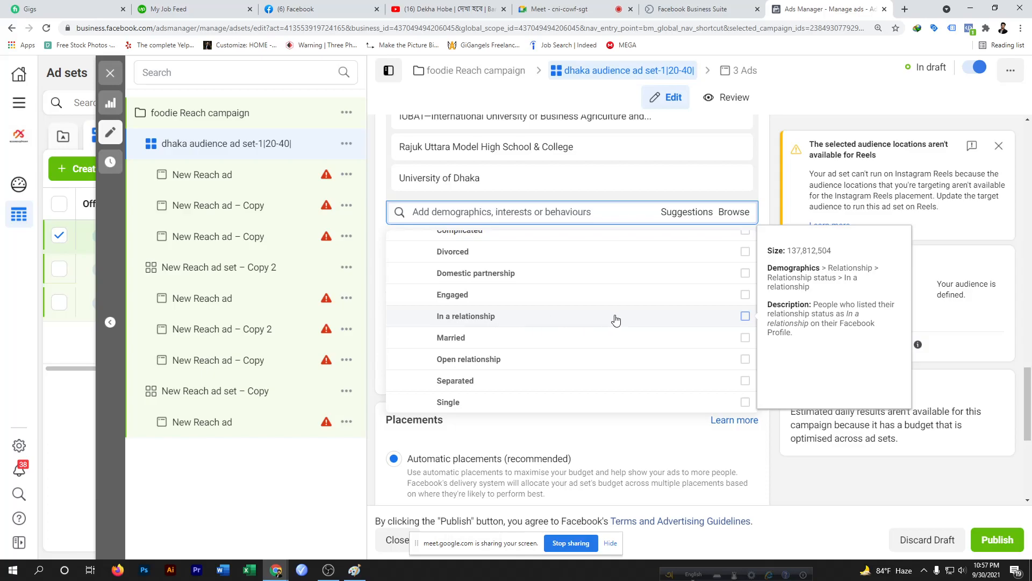
pyautogui.scroll(1, 616, 318)
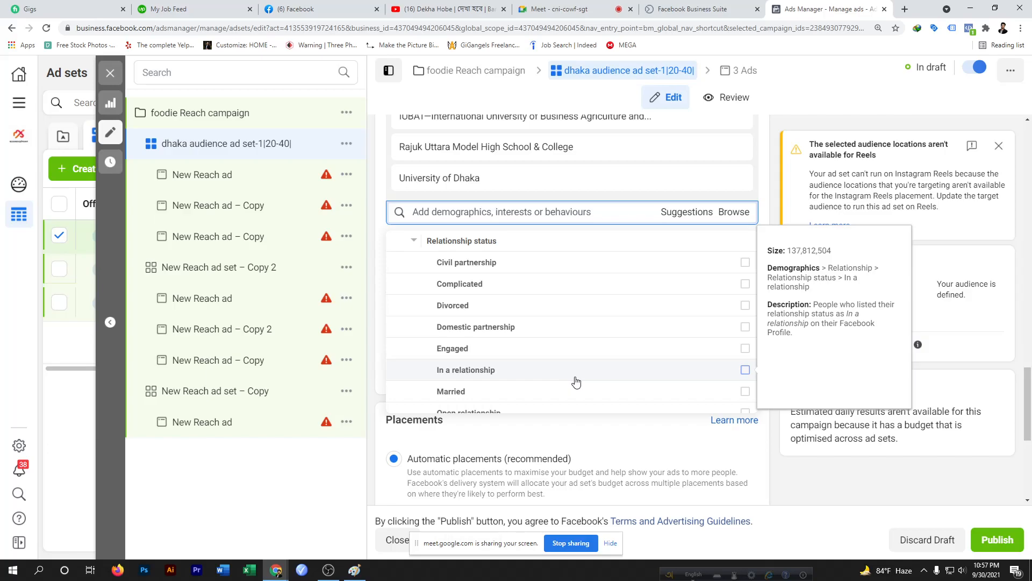
pyautogui.scroll(-3, 548, 303)
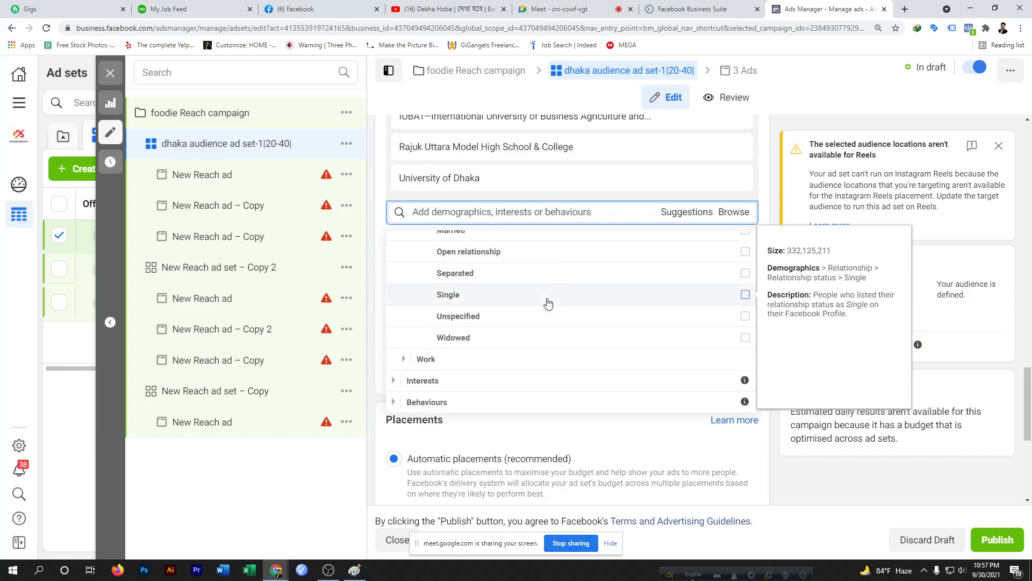
# Expand Work, open Job titles, search job titles for bank, and return to the category list
pyautogui.click(471, 364)
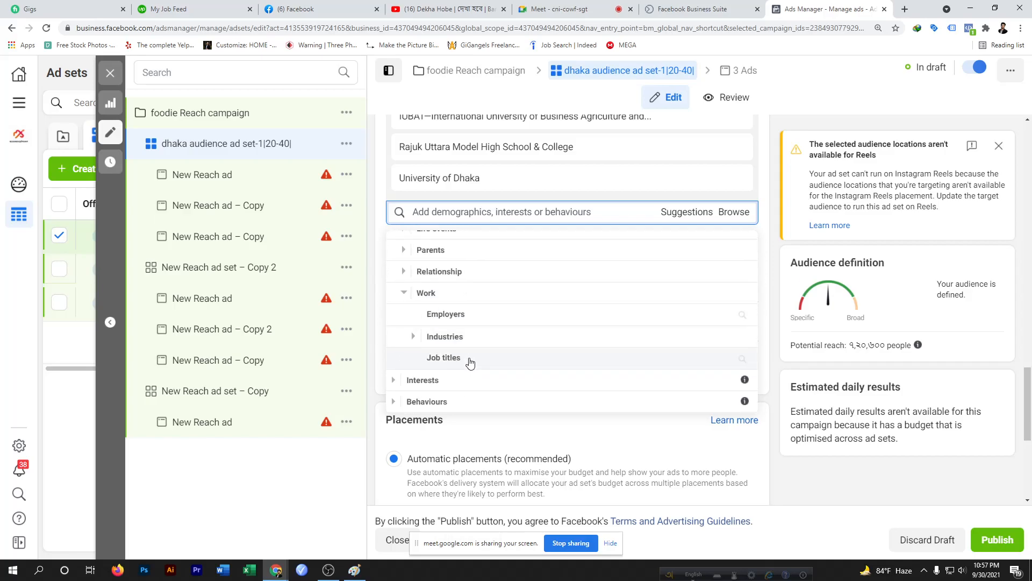
pyautogui.scroll(-2, 471, 364)
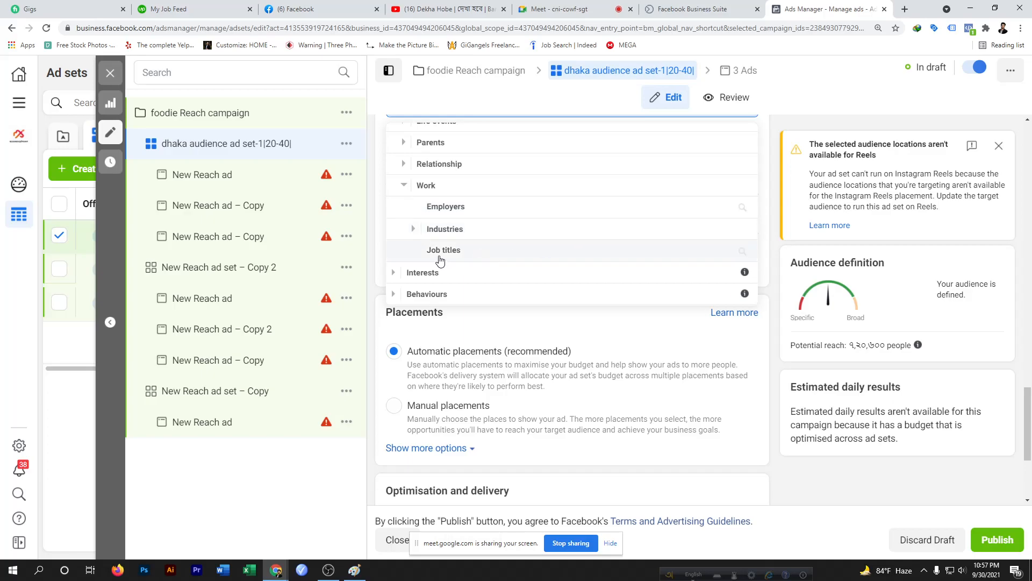
pyautogui.click(496, 252)
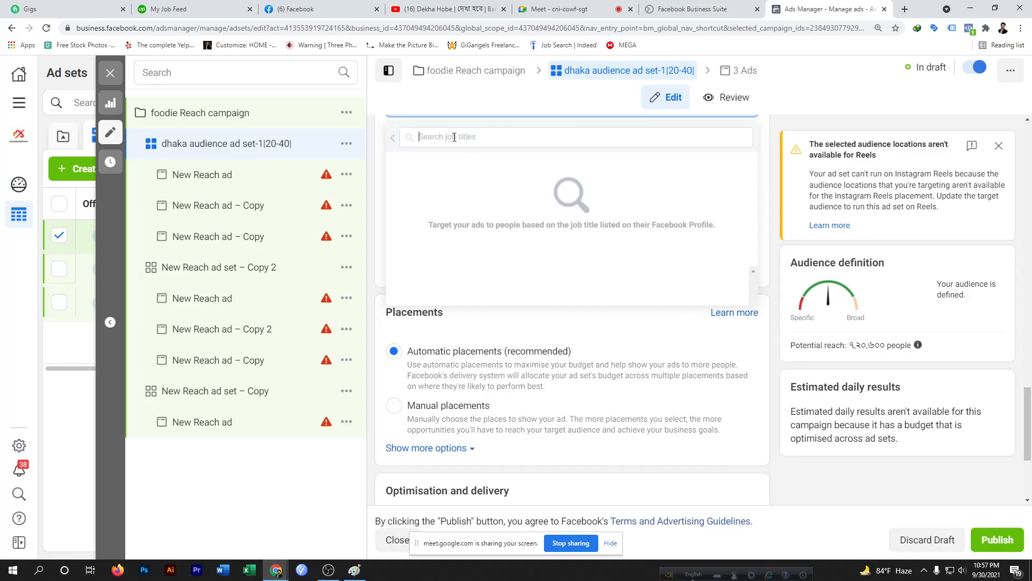
pyautogui.write('bank')
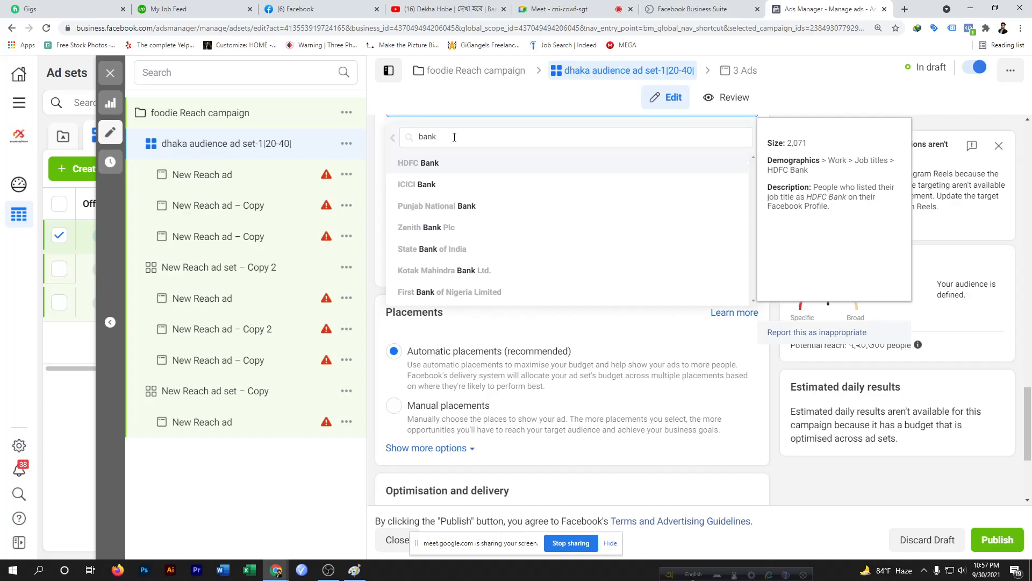
pyautogui.click(393, 137)
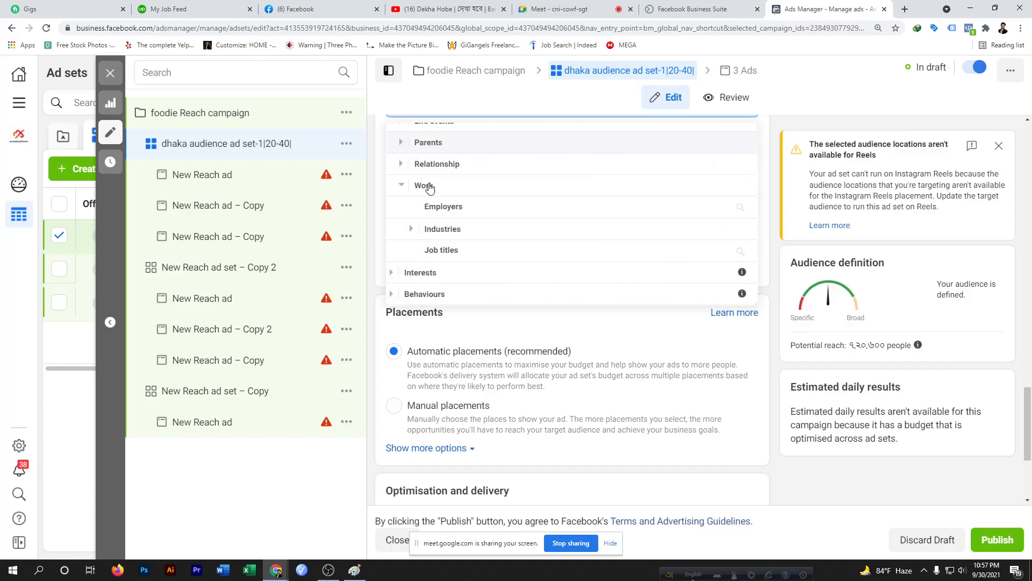
# Reopen Job titles, return to the category list, and review the Work and Demographics categories
pyautogui.click(450, 252)
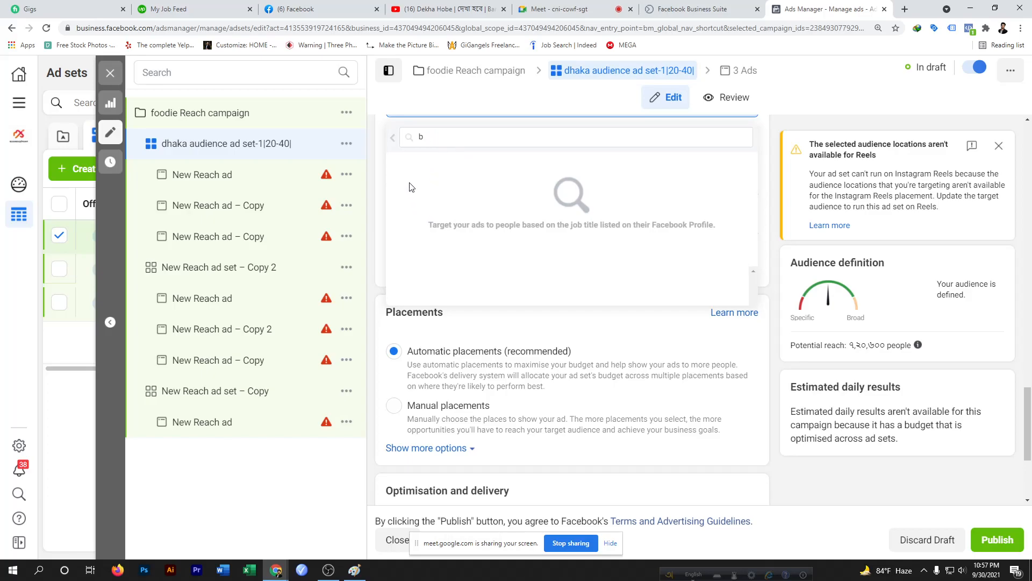
pyautogui.click(392, 138)
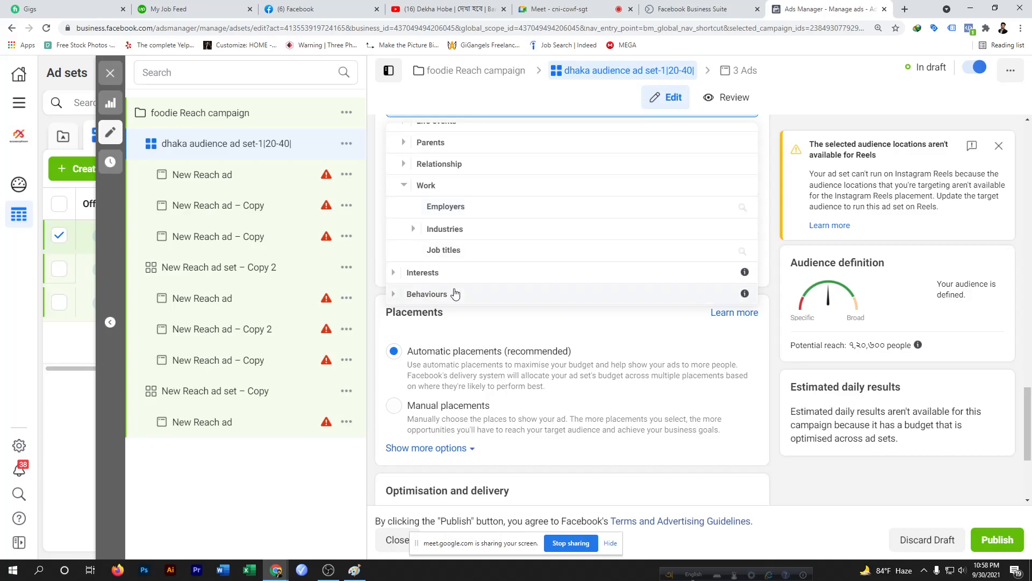
pyautogui.scroll(5, 486, 229)
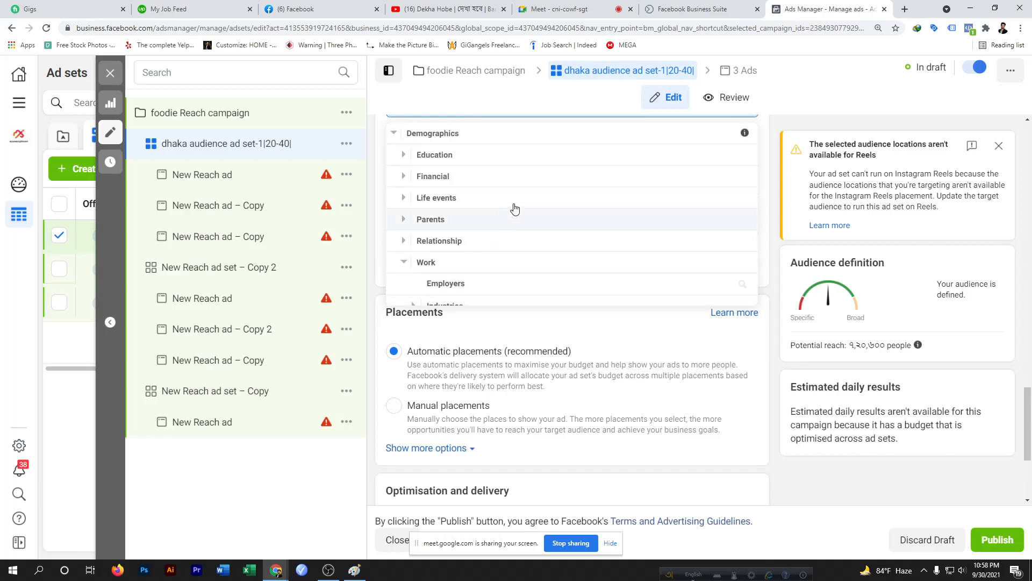
pyautogui.scroll(-5, 473, 336)
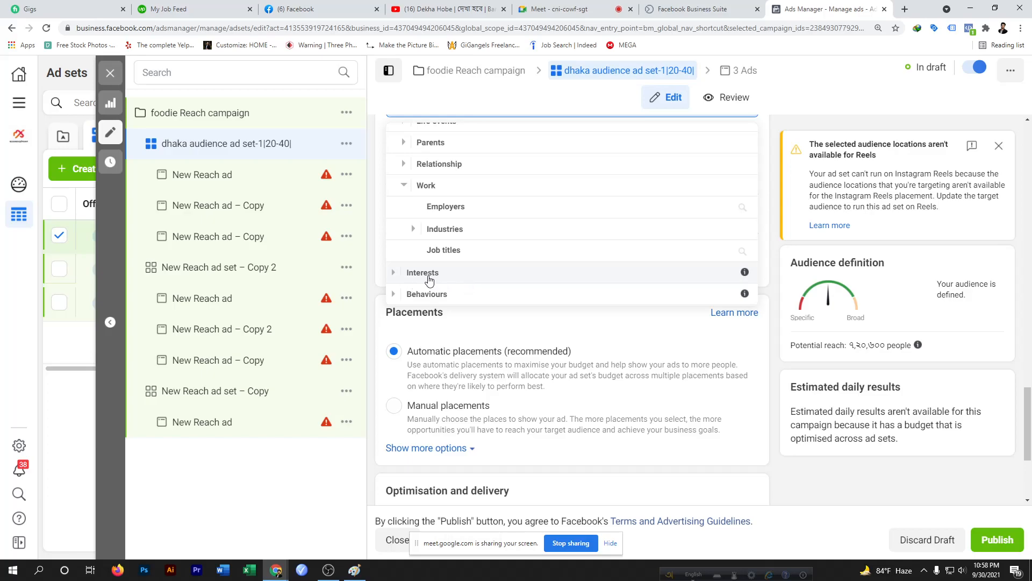
pyautogui.scroll(2, 480, 253)
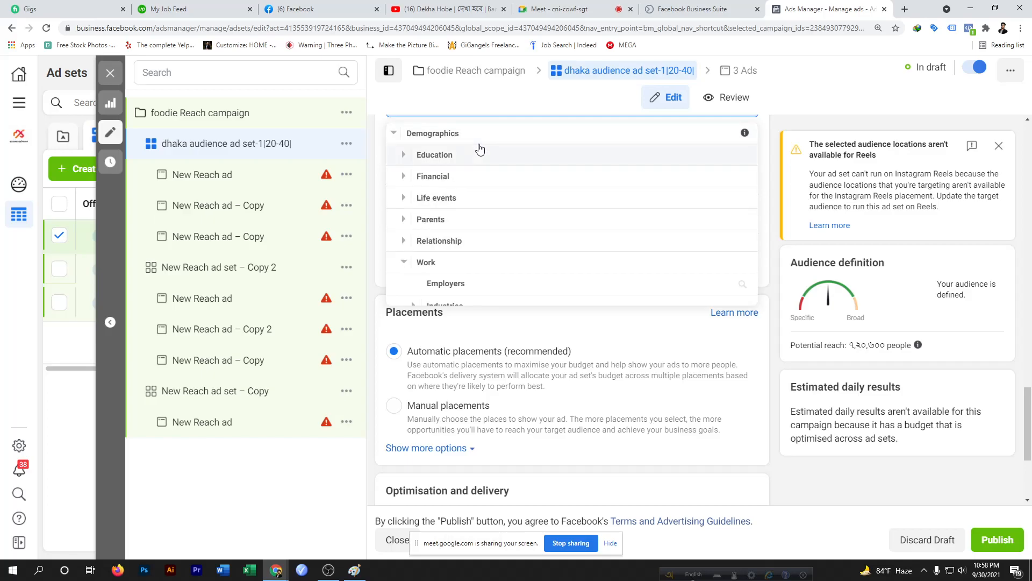
pyautogui.scroll(-2, 468, 231)
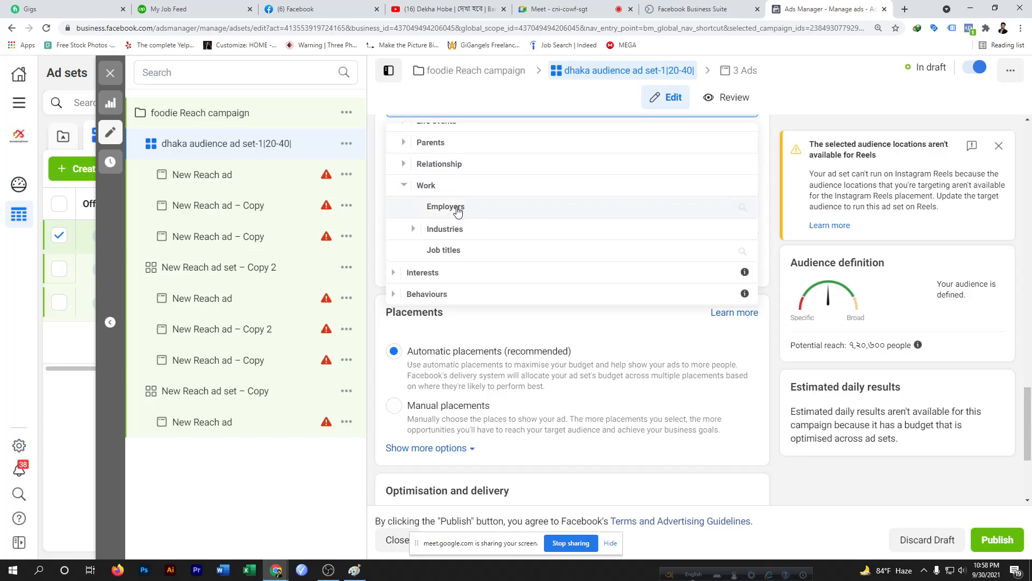
# Expand Relationship status under Relationship and add In a relationship to the detailed targeting
pyautogui.click(455, 167)
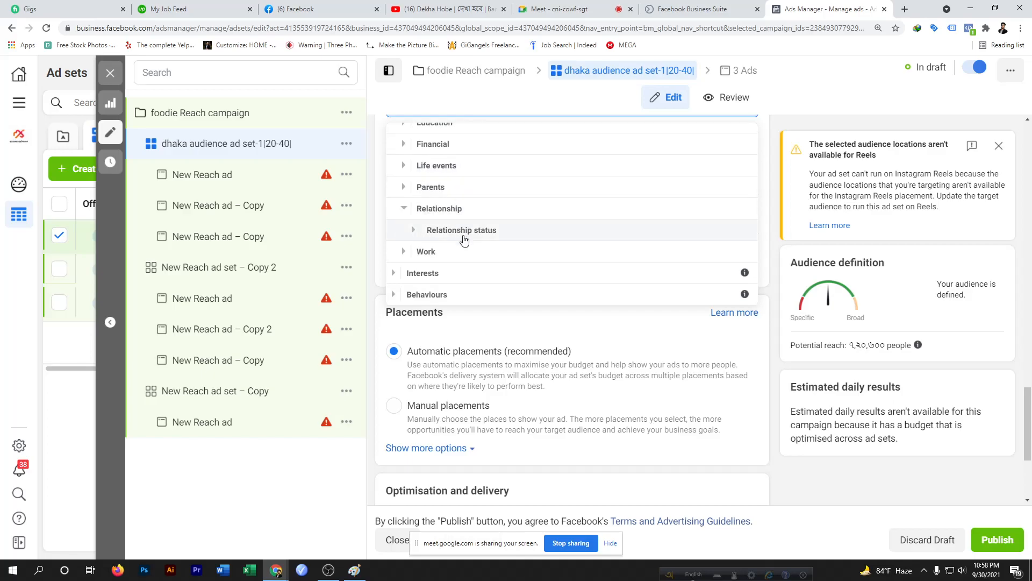
pyautogui.scroll(-2, 464, 237)
pyautogui.click(488, 129)
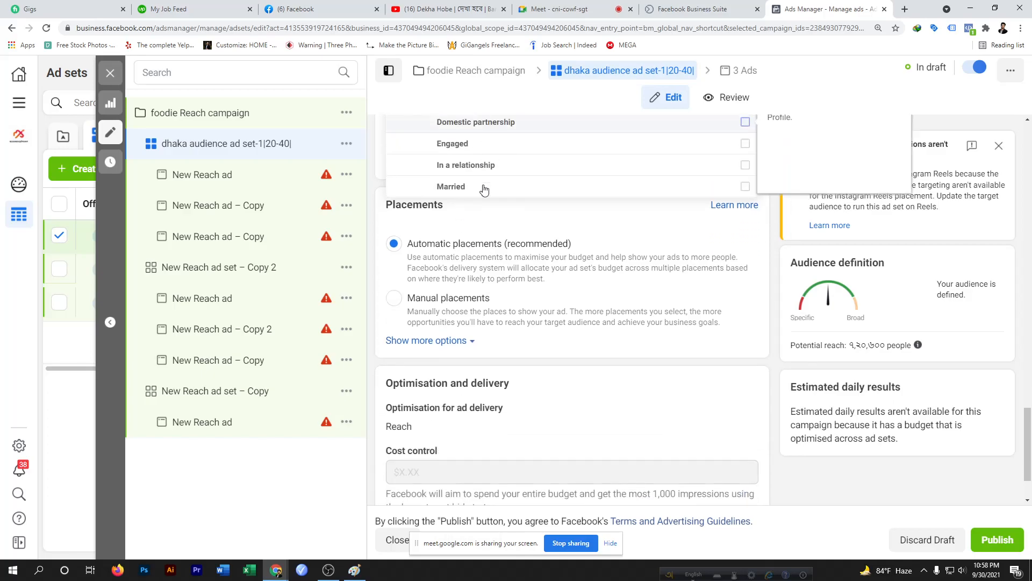
pyautogui.scroll(2, 486, 179)
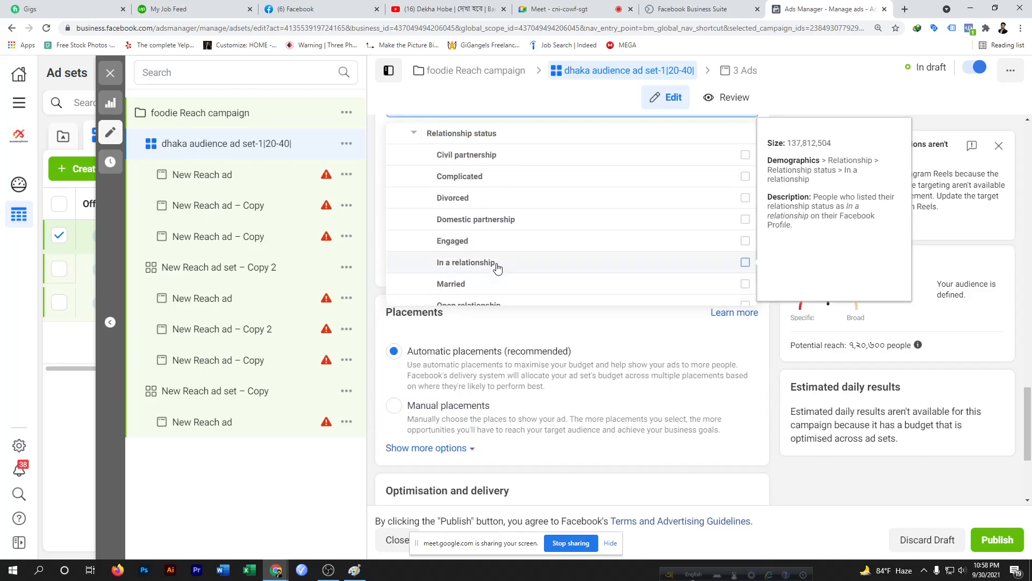
pyautogui.click(746, 262)
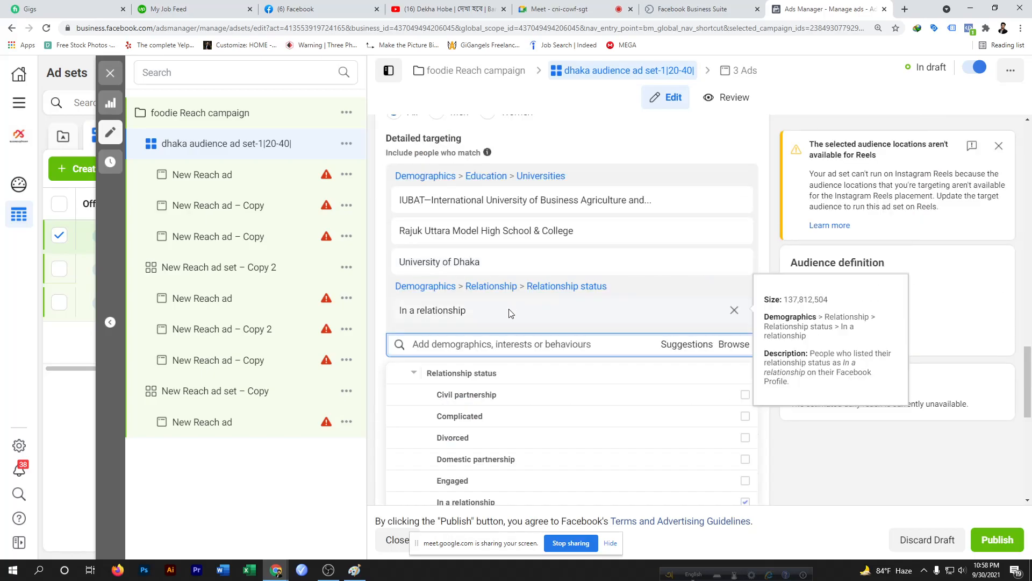
# Scroll through the remaining relationship status options, then close the browse list
pyautogui.scroll(-4, 511, 313)
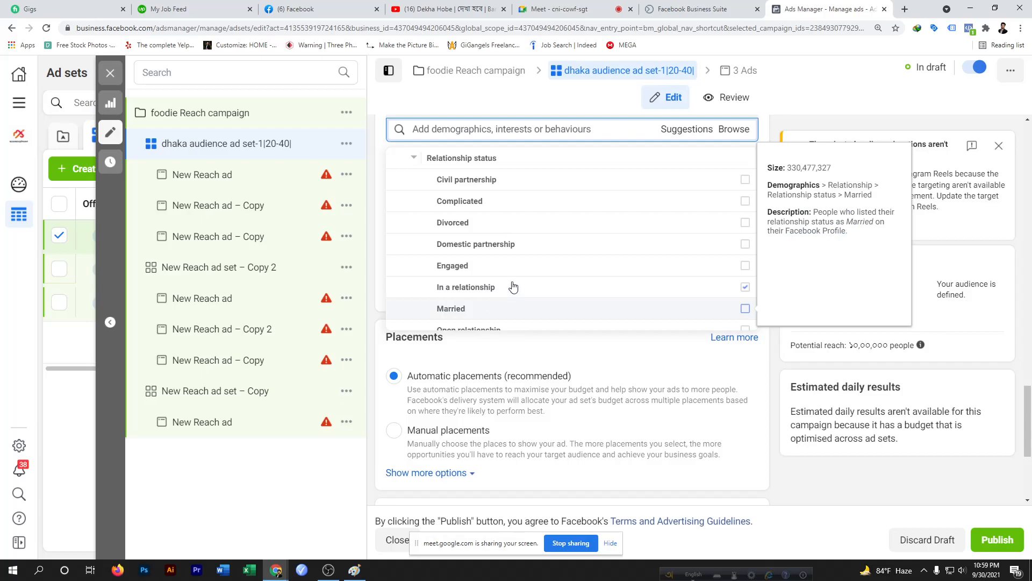
pyautogui.scroll(-3, 520, 266)
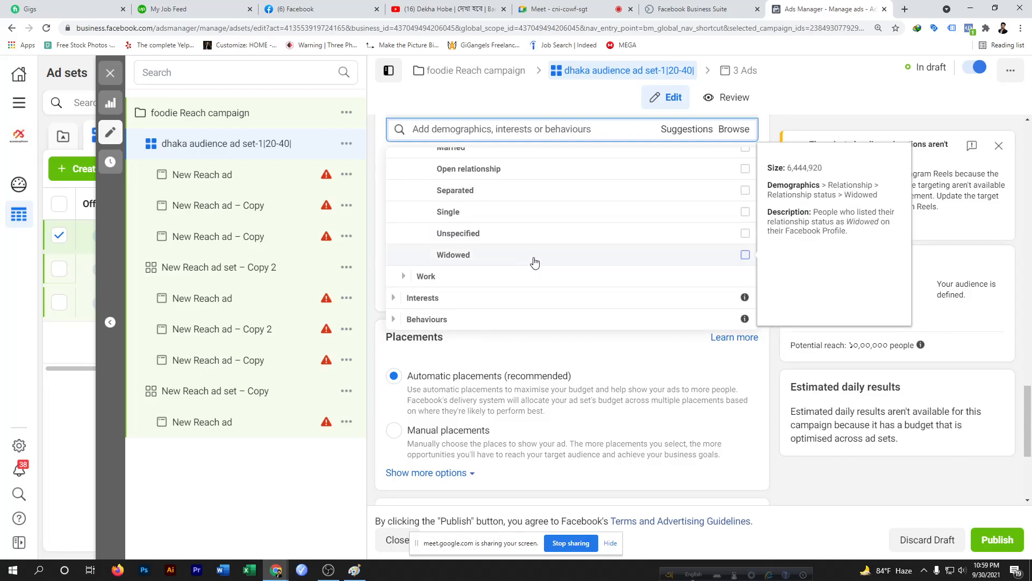
pyautogui.scroll(5, 591, 204)
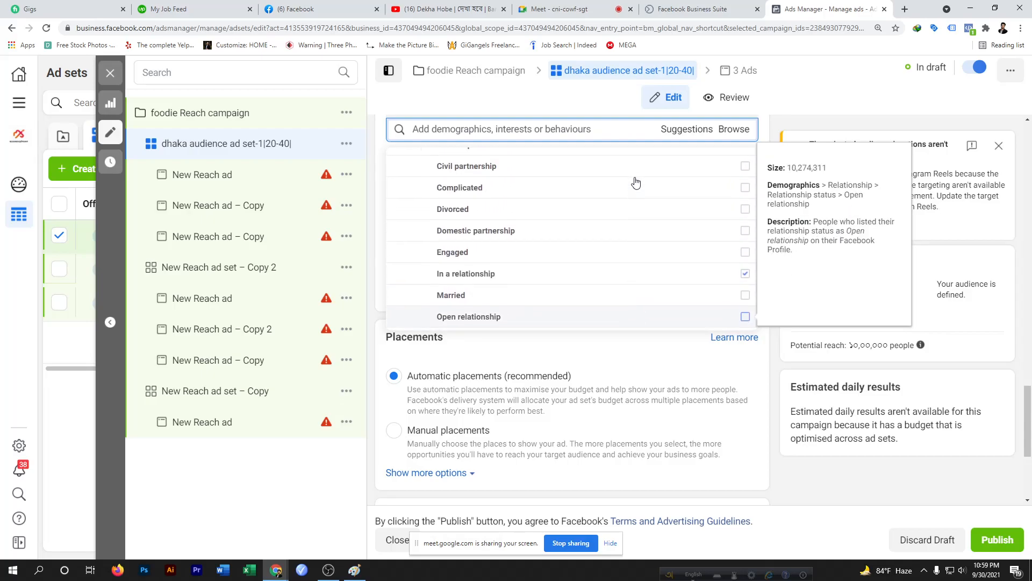
pyautogui.scroll(5, 624, 185)
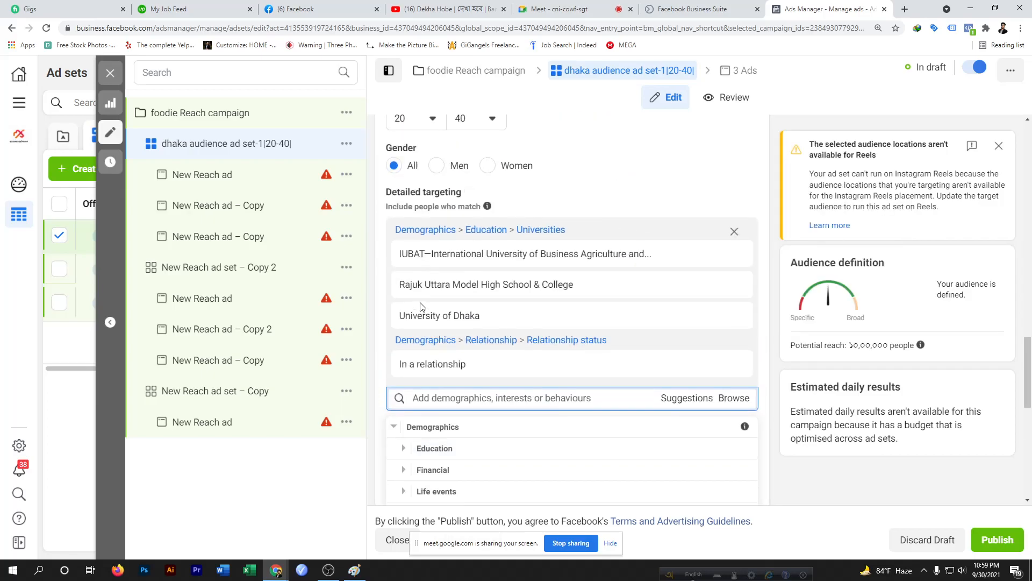
pyautogui.click(734, 398)
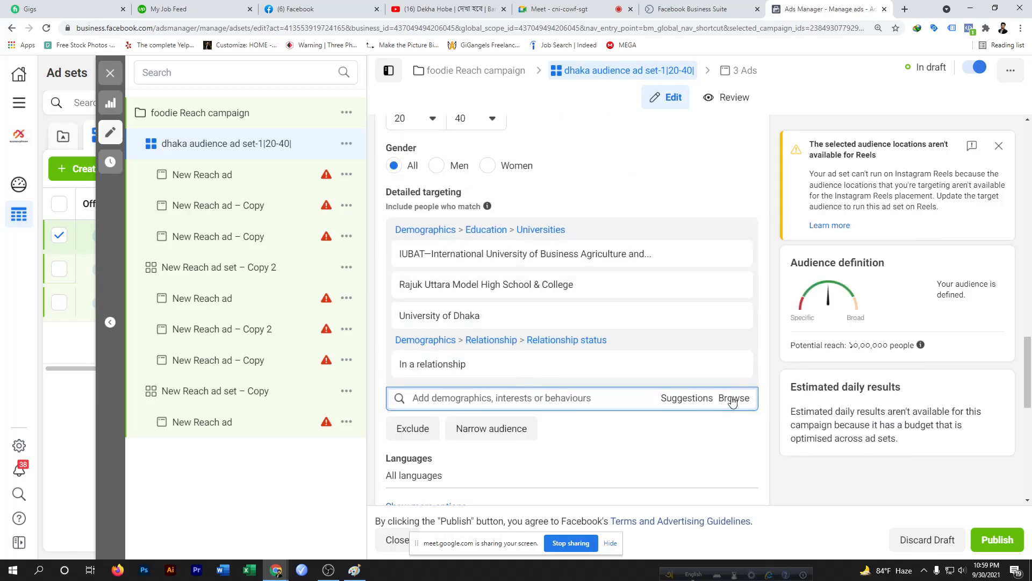
# Review the suggested detailed targeting options for schools, universities and relationship statuses
pyautogui.click(697, 399)
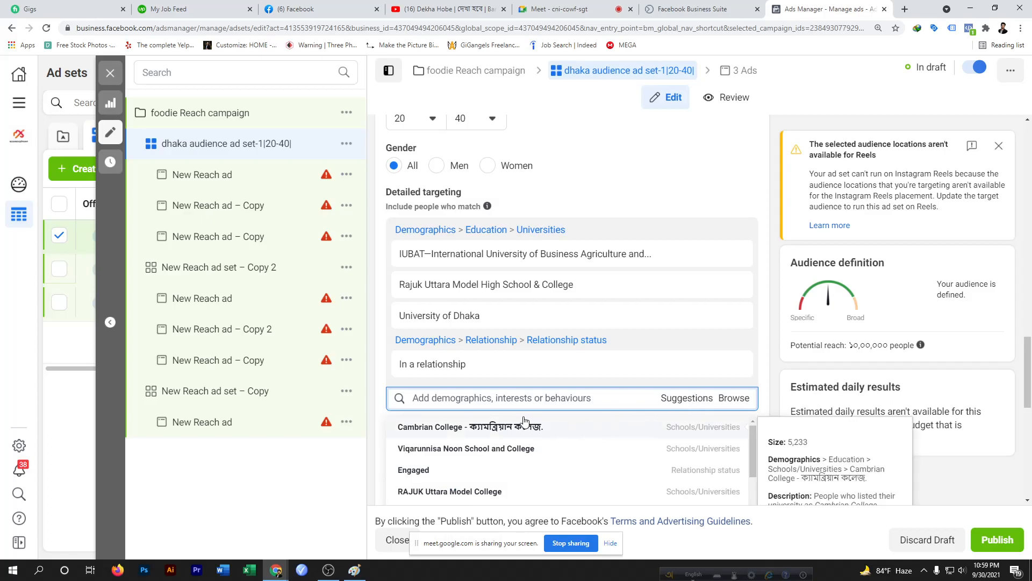
pyautogui.scroll(-5, 526, 424)
pyautogui.scroll(-2, 525, 421)
pyautogui.click(721, 398)
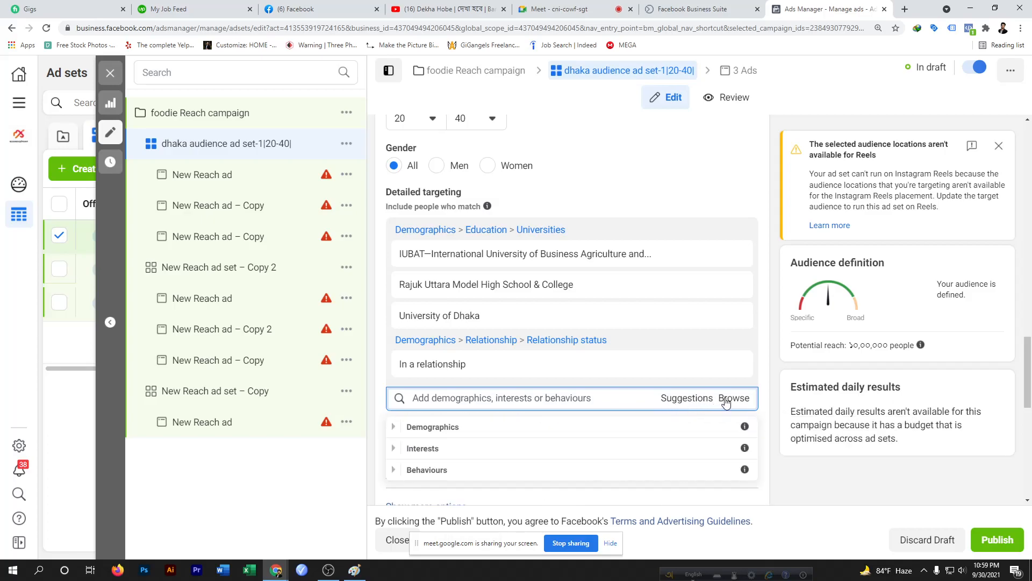
pyautogui.click(689, 399)
pyautogui.scroll(-4, 519, 438)
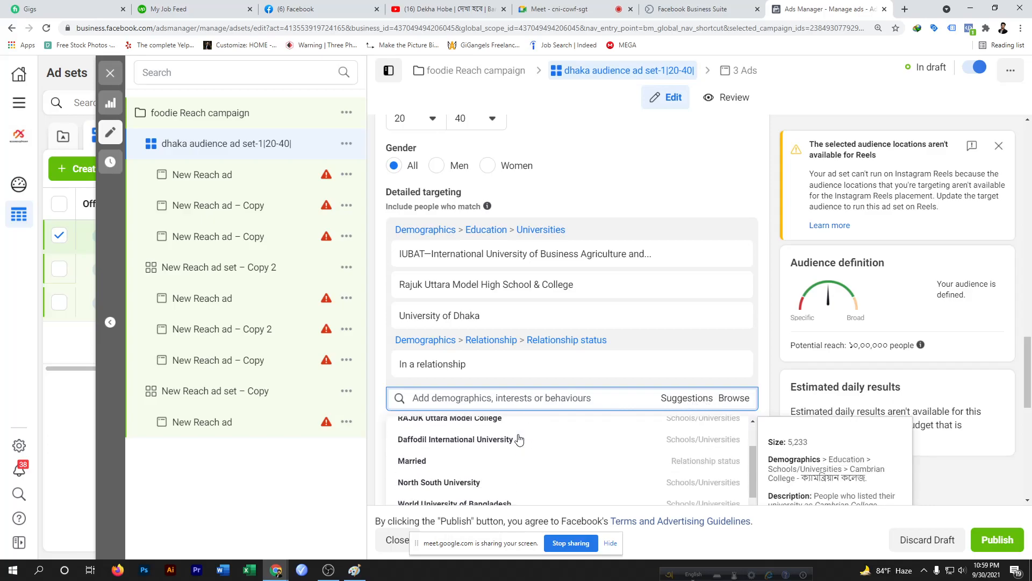
pyautogui.scroll(-4, 519, 440)
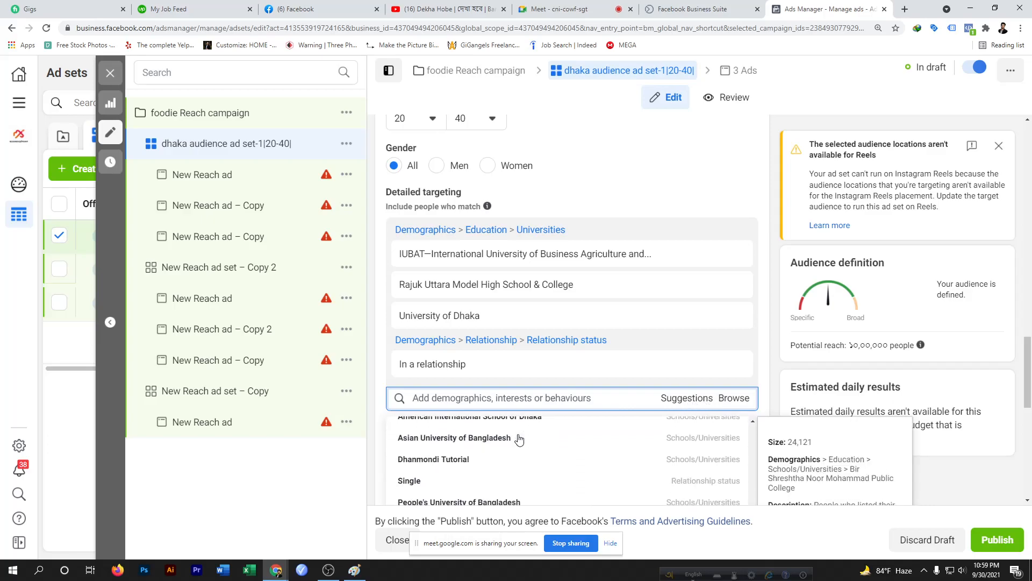
pyautogui.scroll(5, 507, 495)
pyautogui.scroll(3, 505, 497)
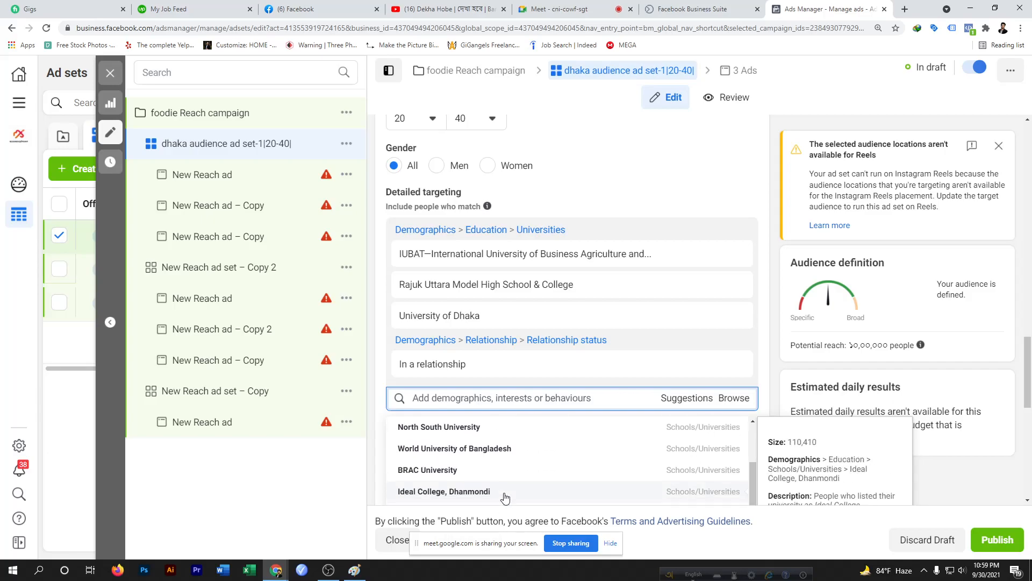
pyautogui.scroll(3, 505, 497)
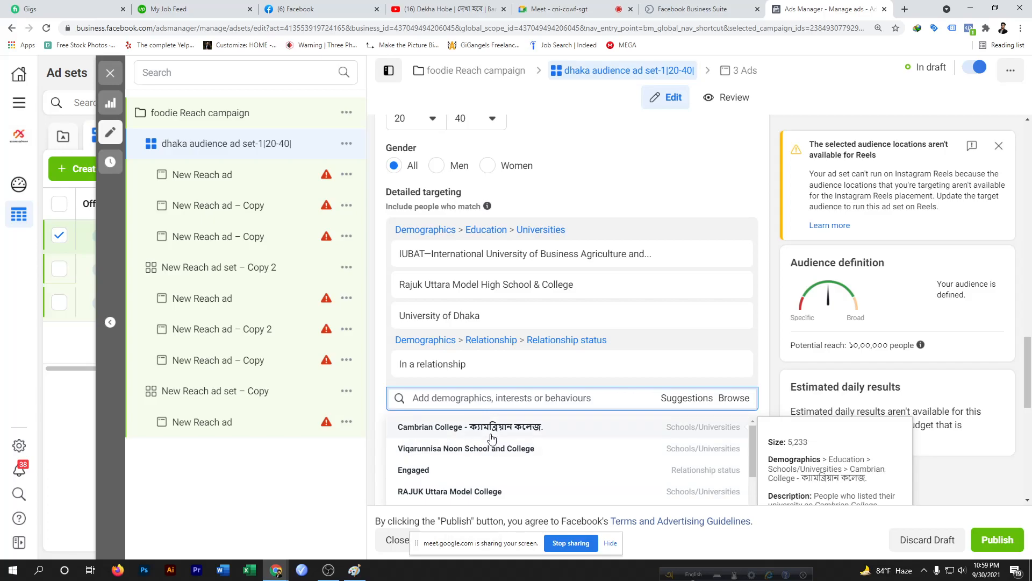
pyautogui.scroll(-4, 472, 484)
pyautogui.scroll(2, 467, 479)
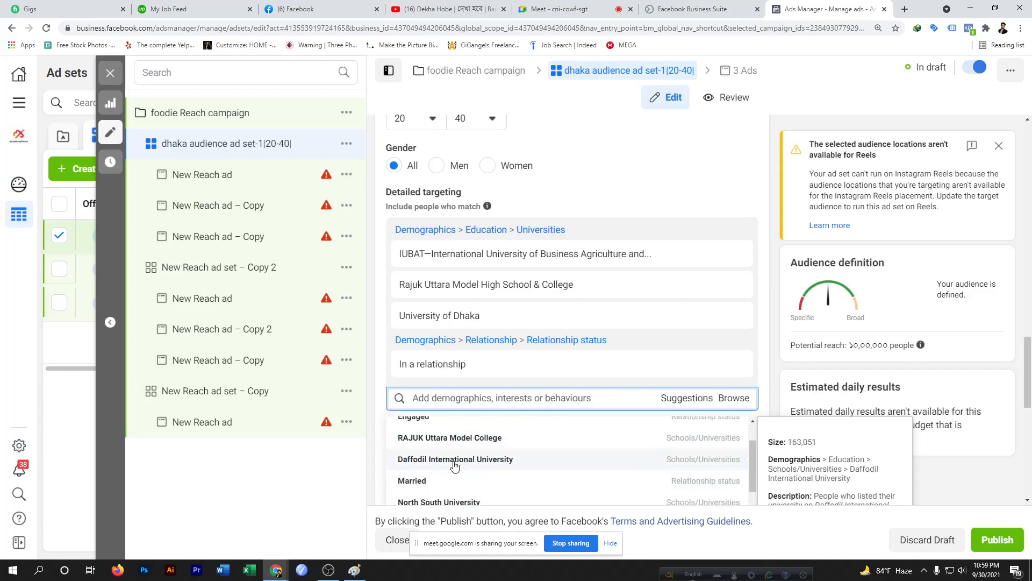
pyautogui.scroll(-2, 447, 464)
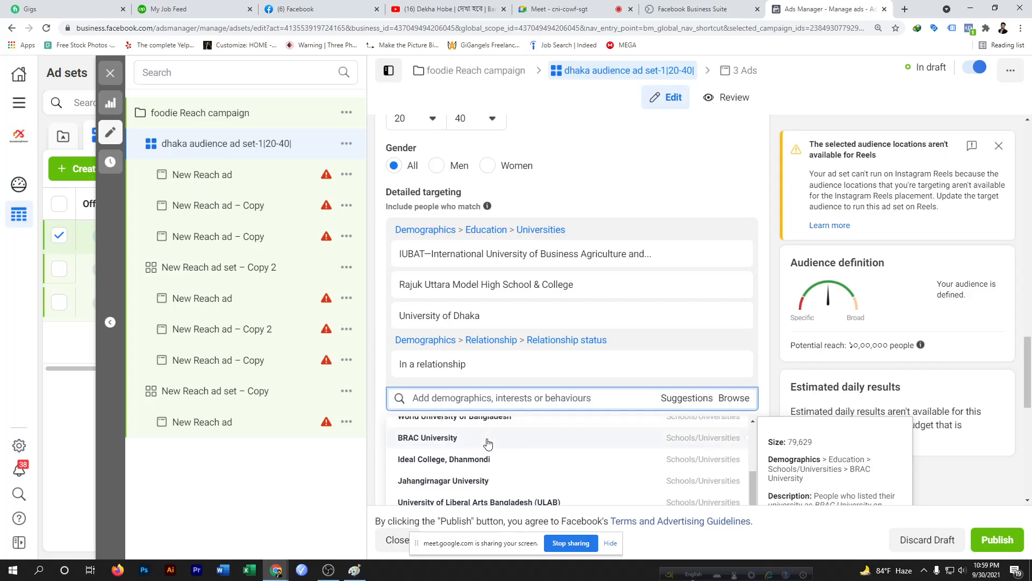
pyautogui.scroll(-4, 486, 476)
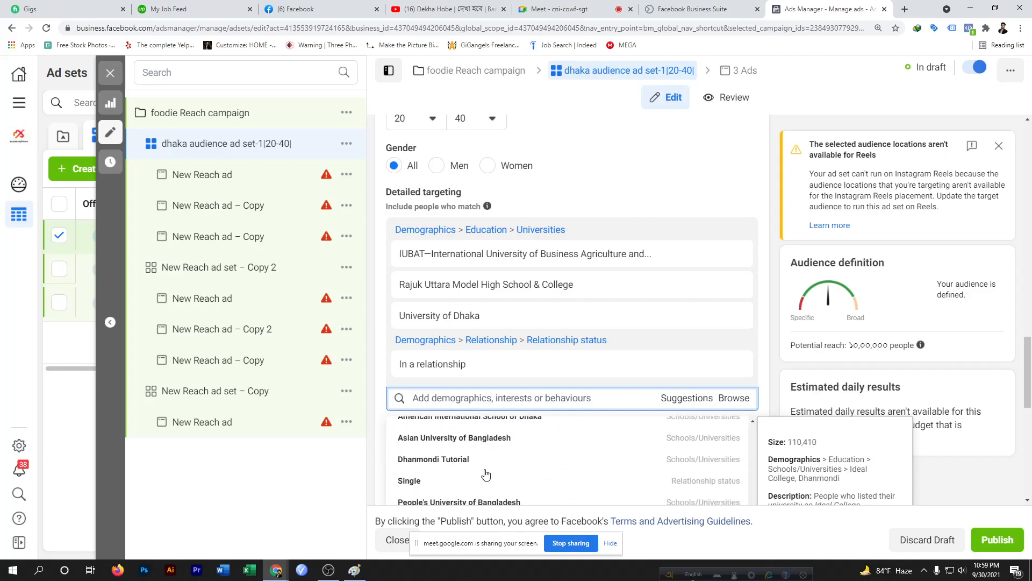
pyautogui.scroll(5, 485, 472)
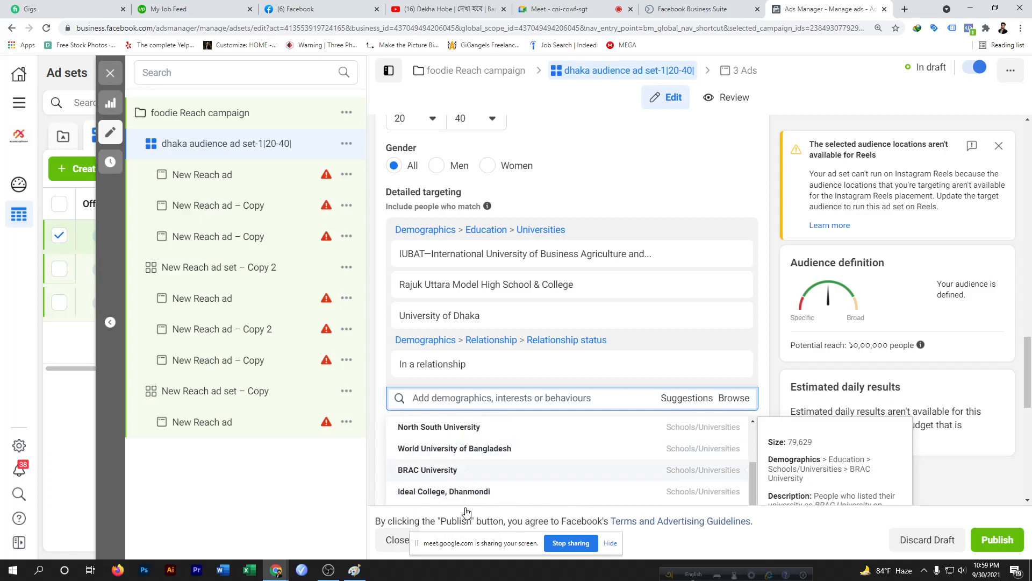
pyautogui.scroll(-4, 489, 460)
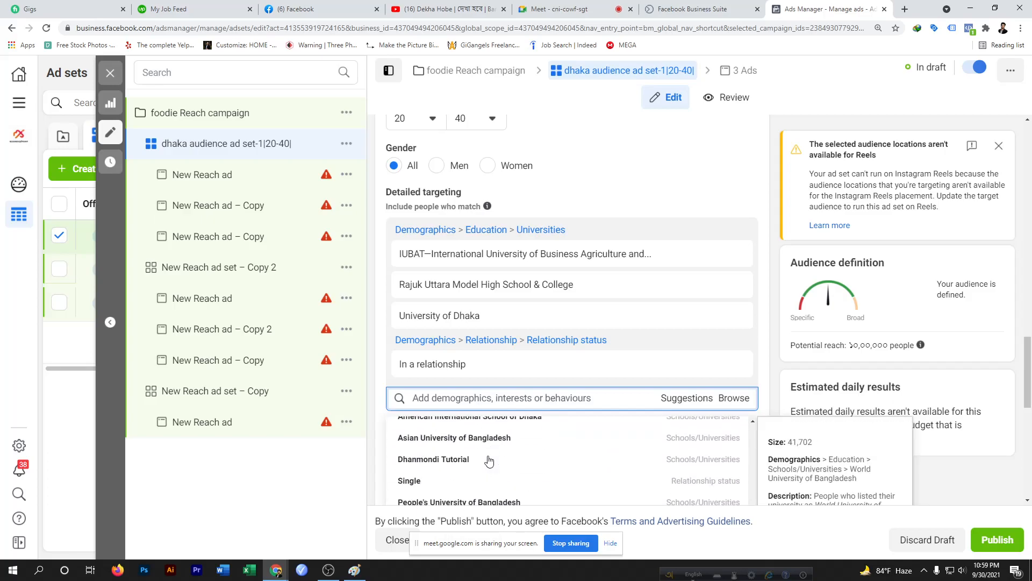
pyautogui.scroll(-3, 487, 457)
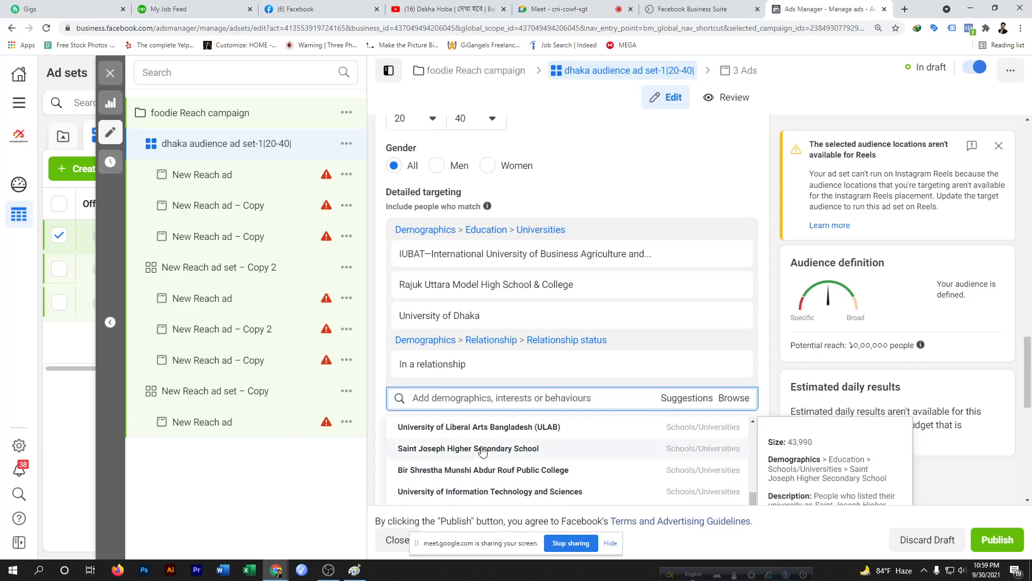
pyautogui.scroll(2, 444, 445)
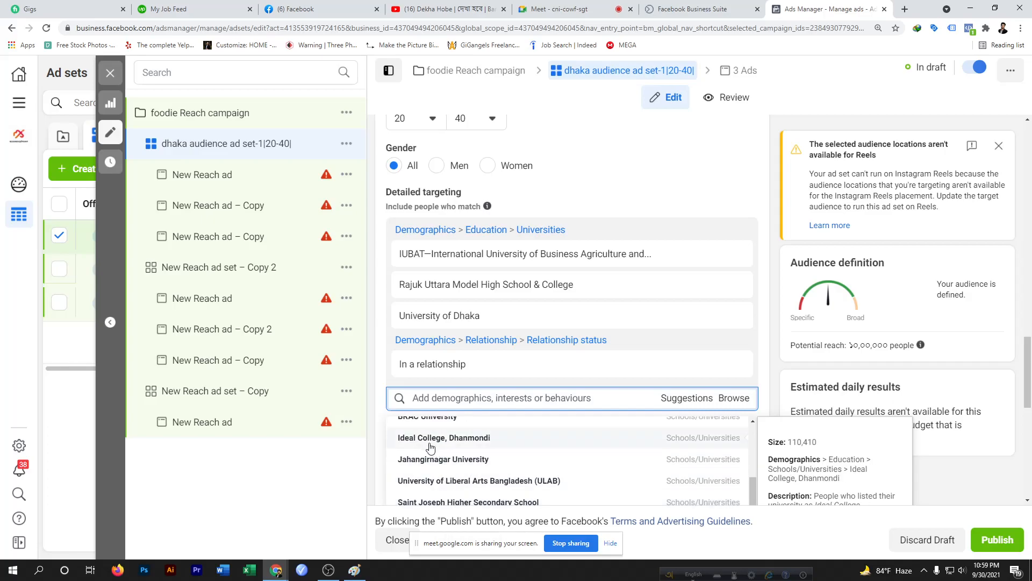
pyautogui.scroll(1, 446, 446)
pyautogui.scroll(1, 445, 447)
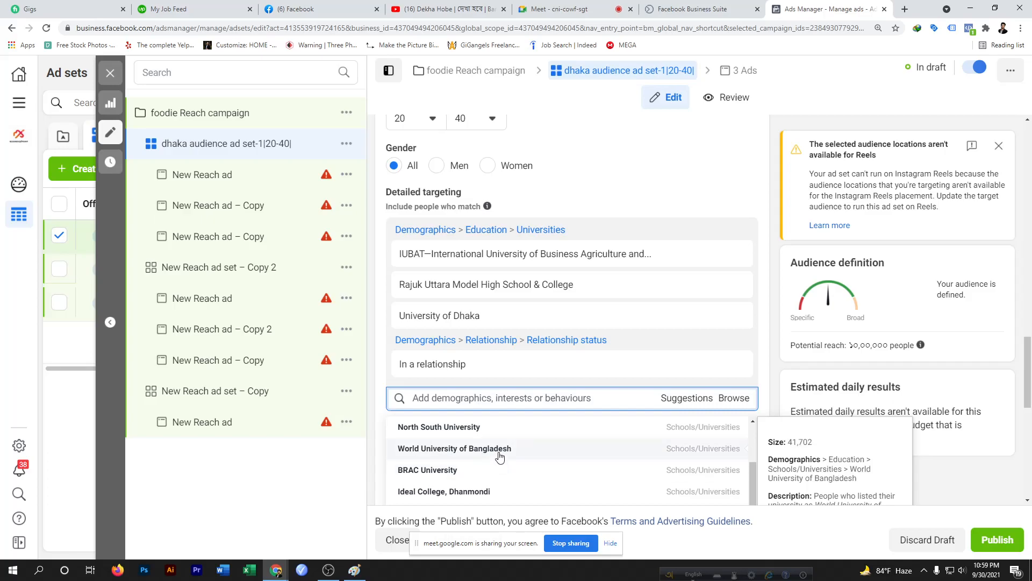
pyautogui.scroll(-4, 500, 456)
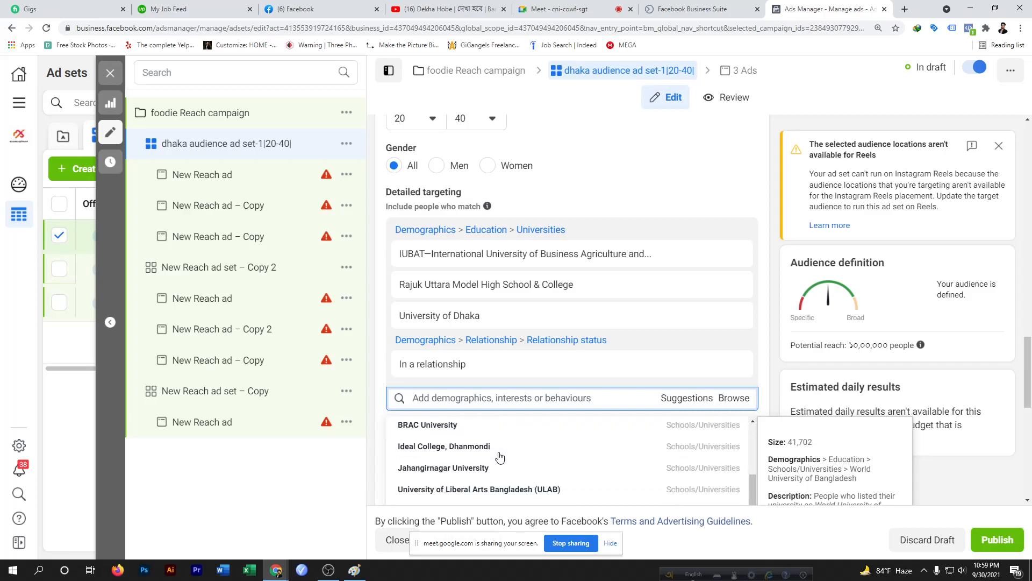
# Browse the targeting categories and expand Interests to view its subcategories
pyautogui.click(731, 399)
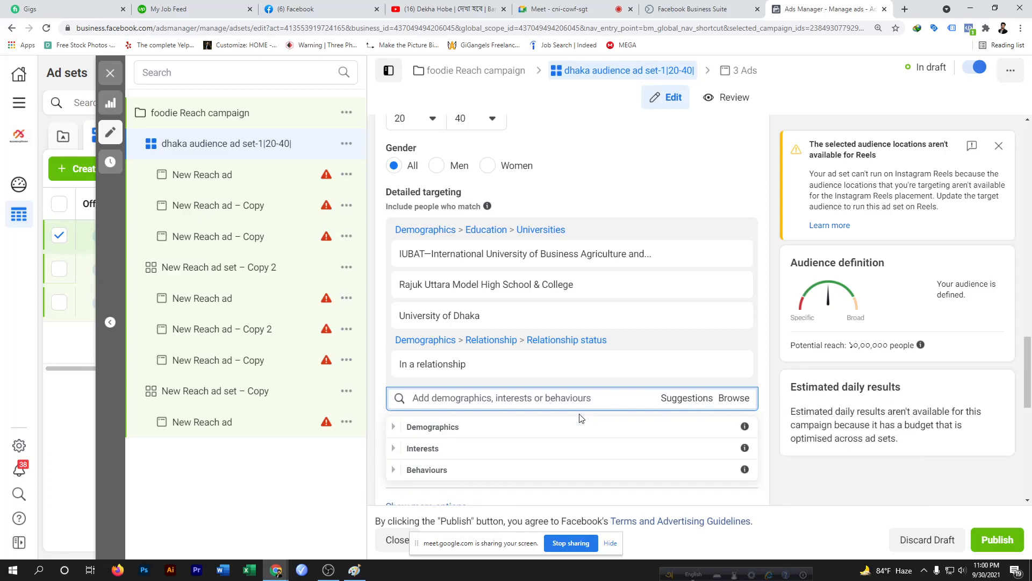
pyautogui.click(592, 426)
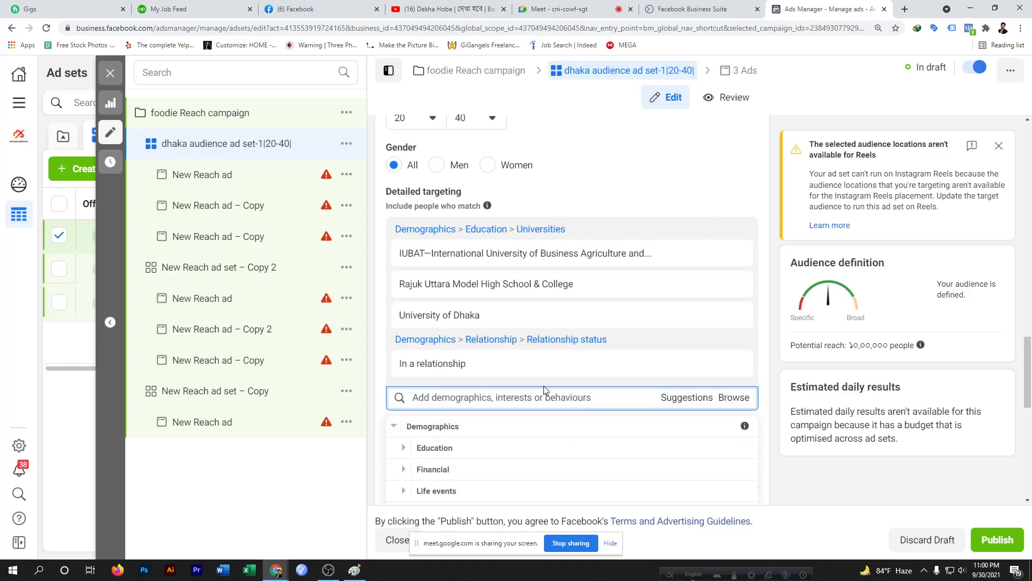
pyautogui.scroll(-4, 543, 385)
pyautogui.click(423, 363)
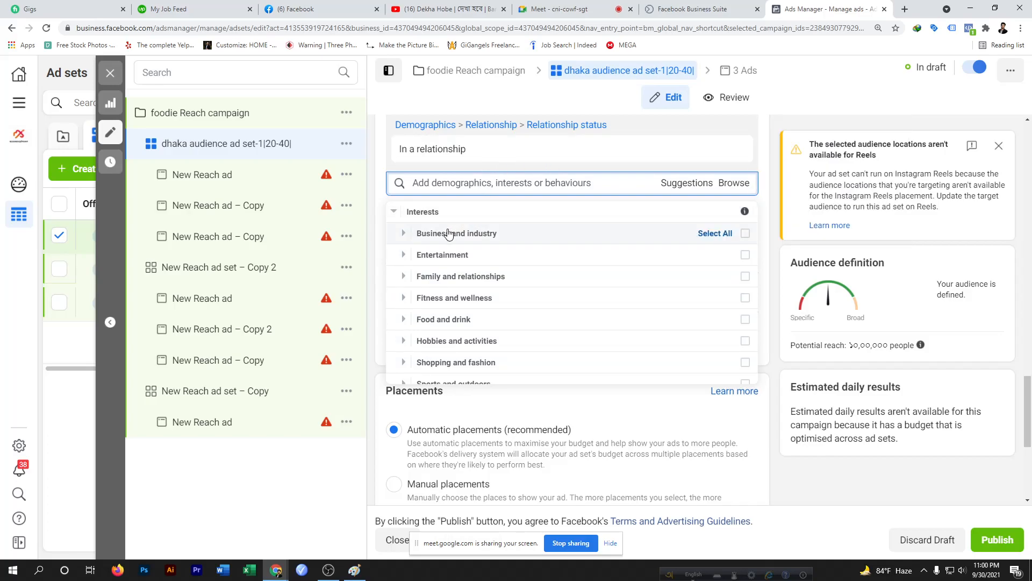
pyautogui.moveTo(512, 156)
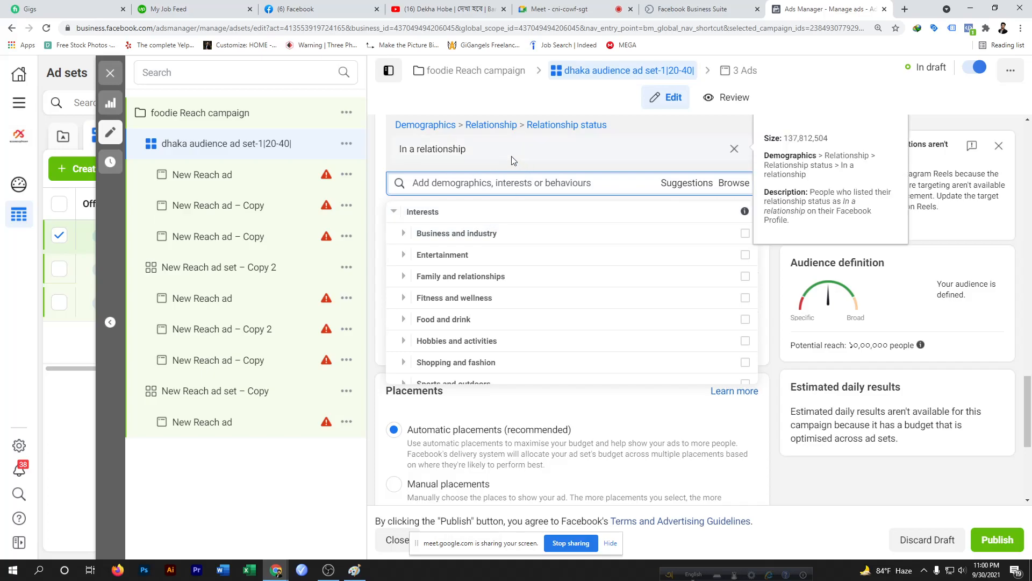
pyautogui.scroll(1, 592, 161)
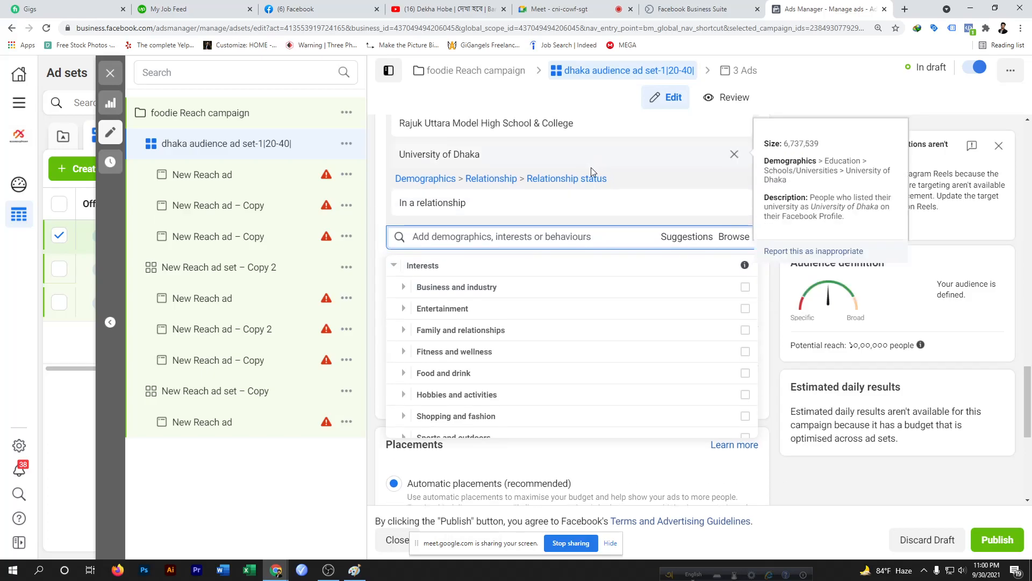
pyautogui.moveTo(489, 196)
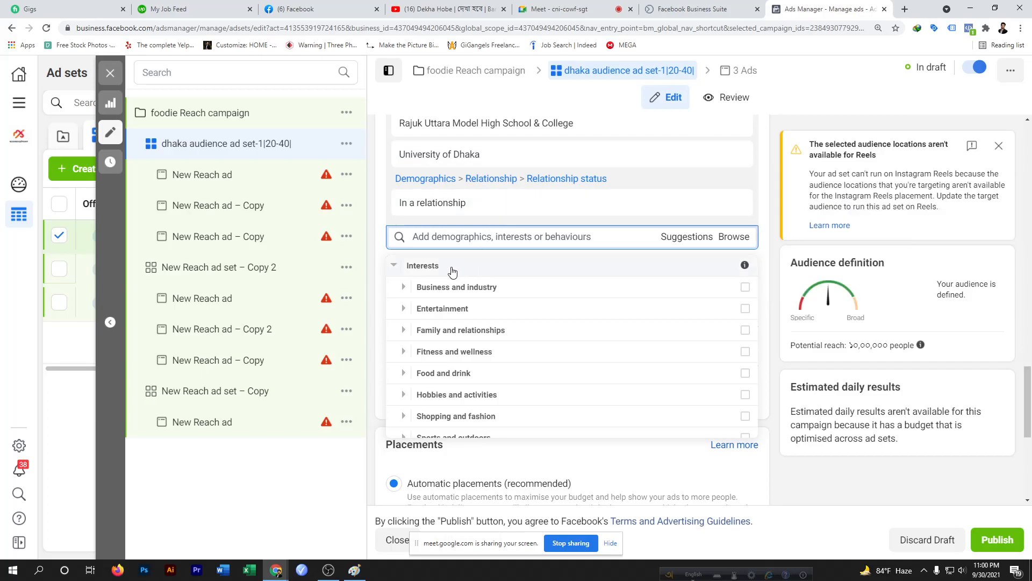
# Close the browse list, add a Narrow audience condition and remove it again
pyautogui.click(734, 238)
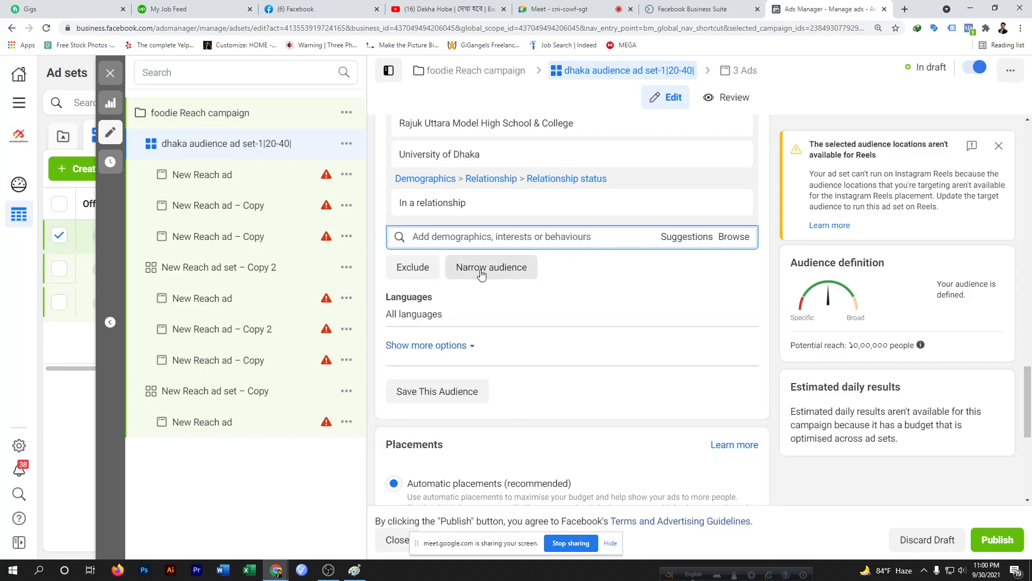
pyautogui.click(511, 271)
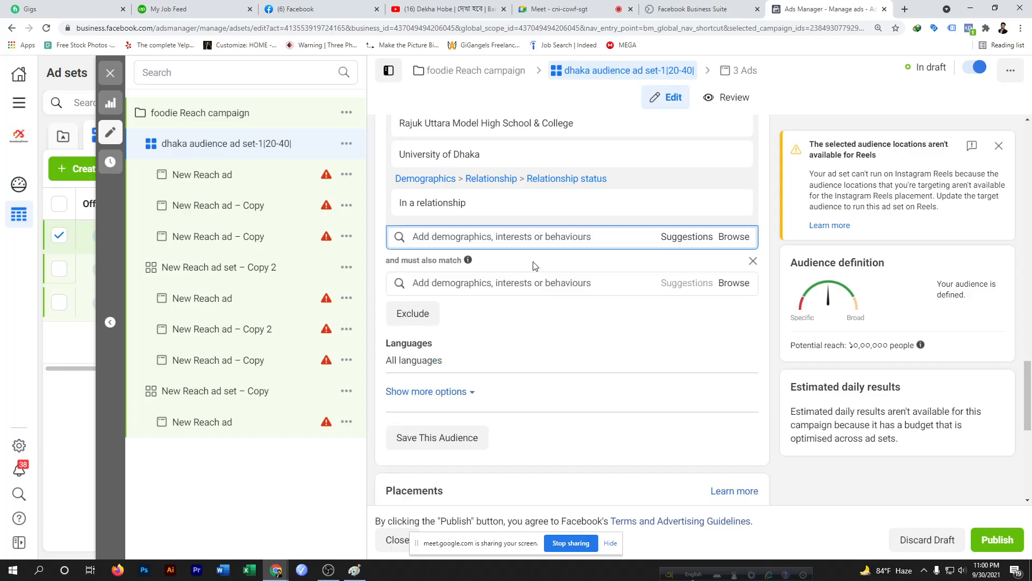
pyautogui.click(752, 261)
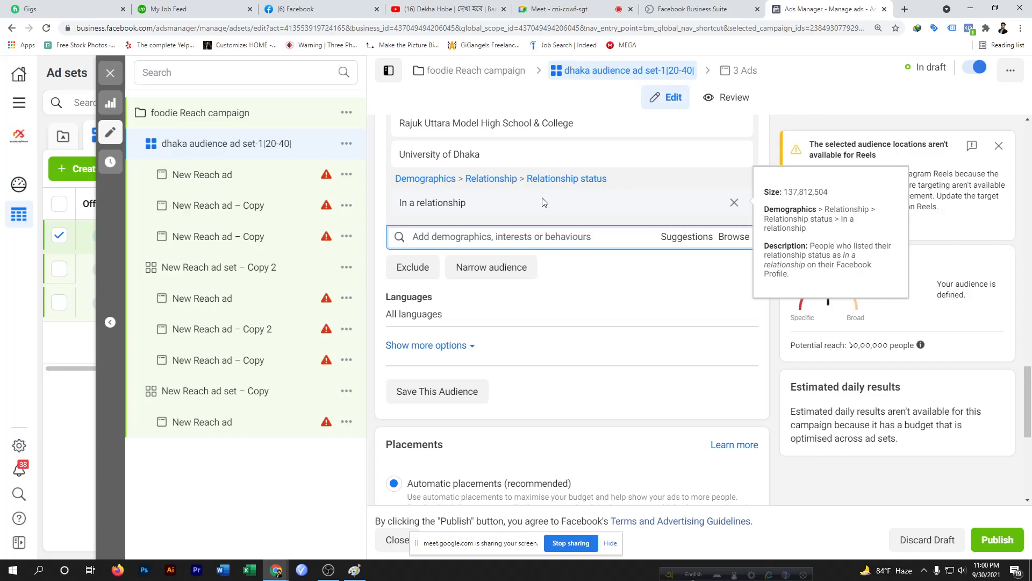
# Add a Narrow audience condition and browse its Interests down to Food and drink > Food
pyautogui.click(496, 272)
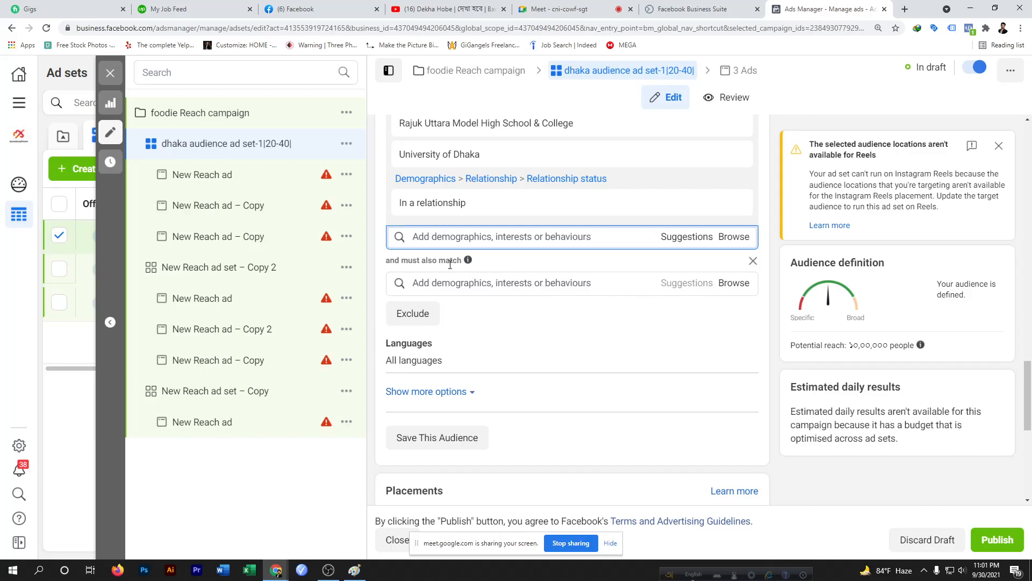
pyautogui.click(727, 283)
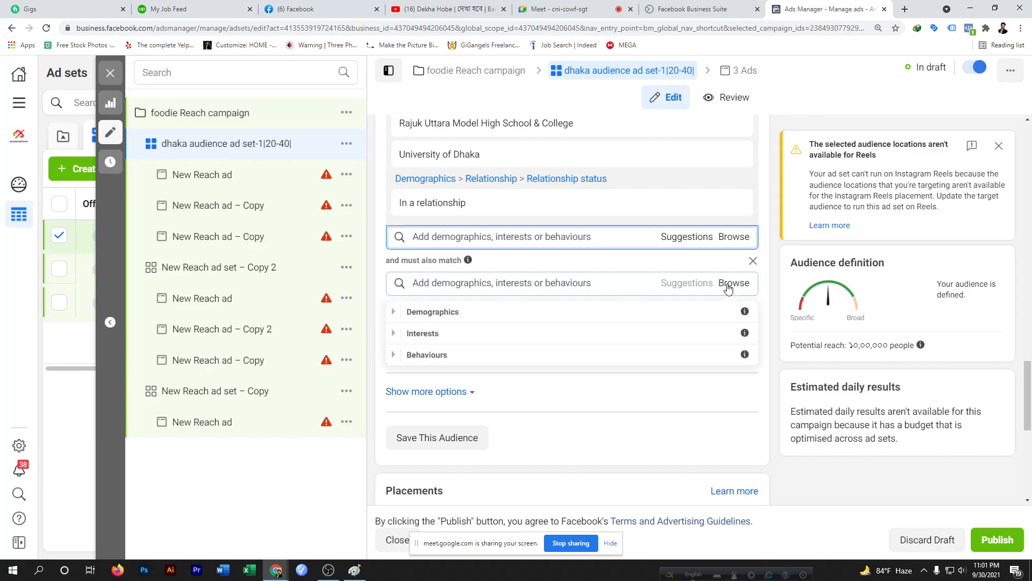
pyautogui.click(495, 333)
pyautogui.moveTo(440, 208)
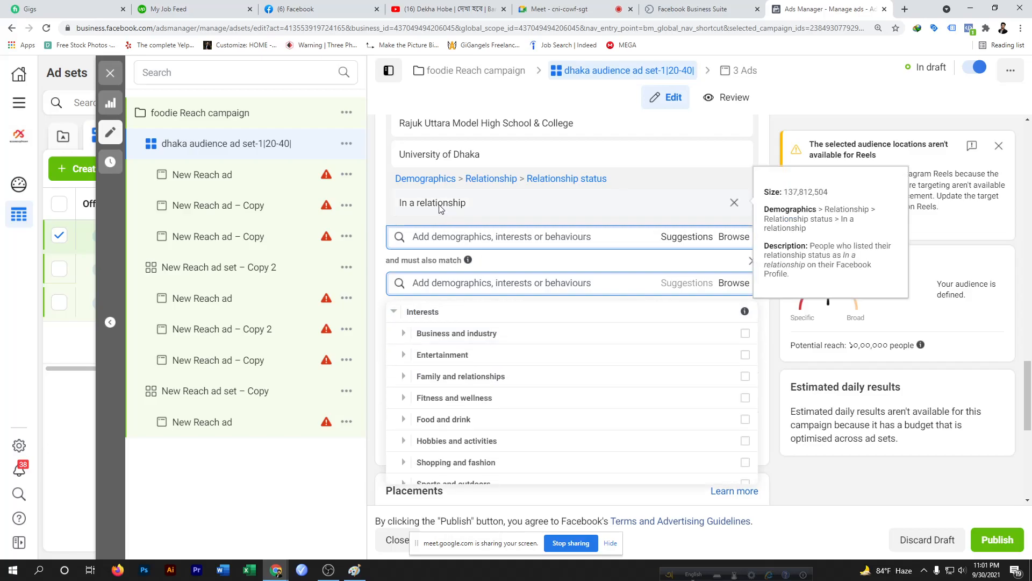
pyautogui.scroll(3, 440, 209)
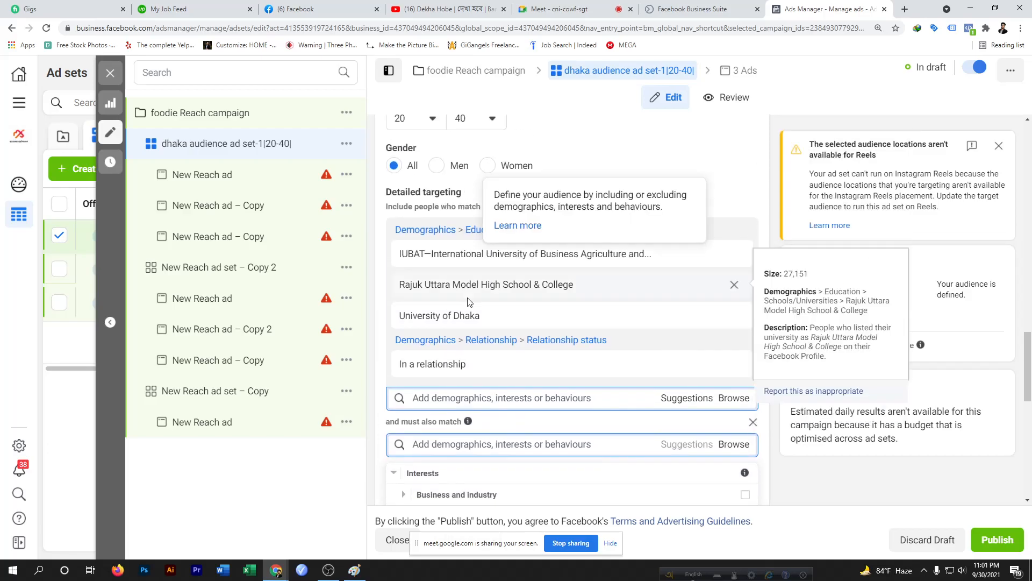
pyautogui.scroll(-5, 459, 272)
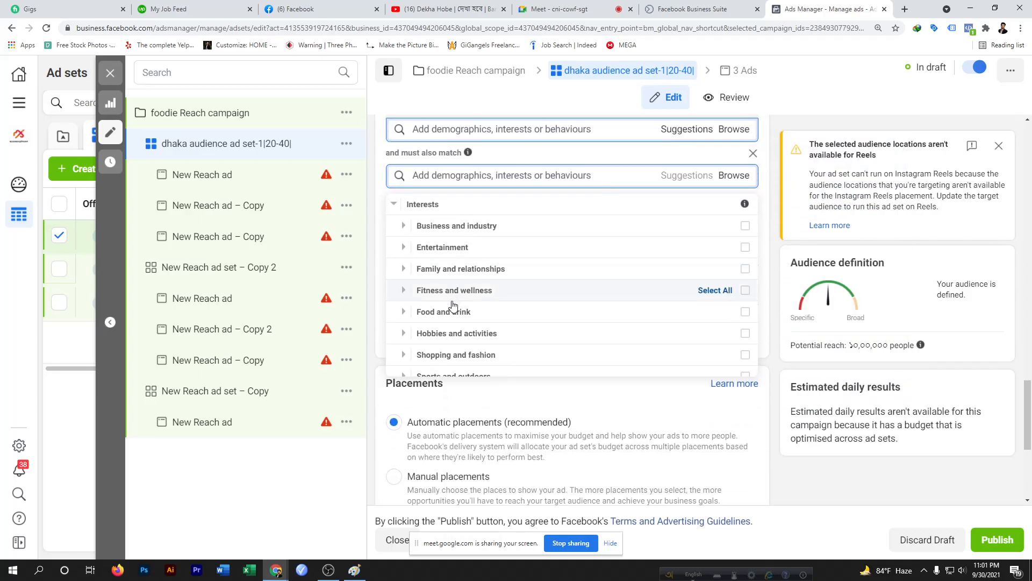
pyautogui.click(524, 317)
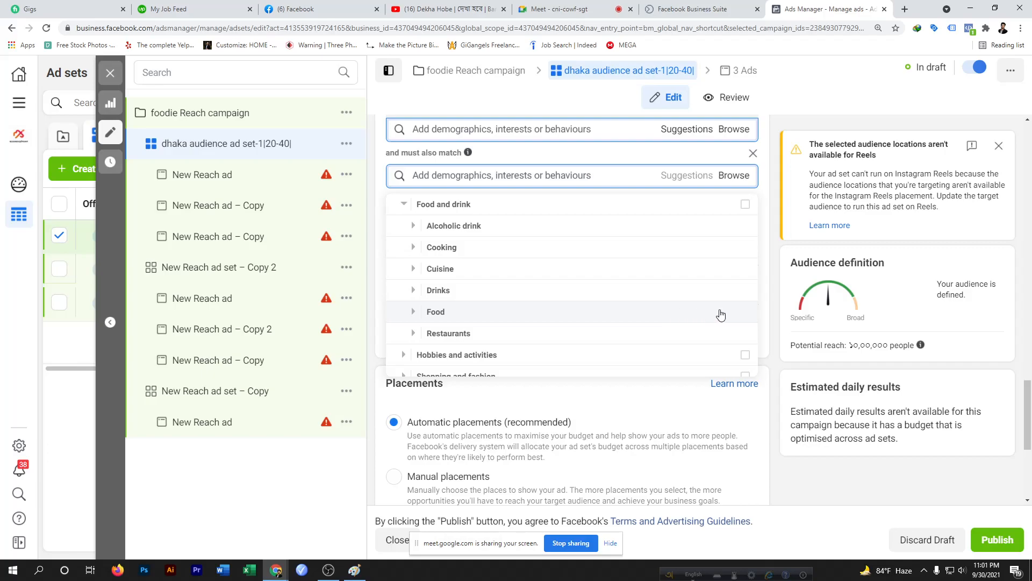
pyautogui.click(672, 317)
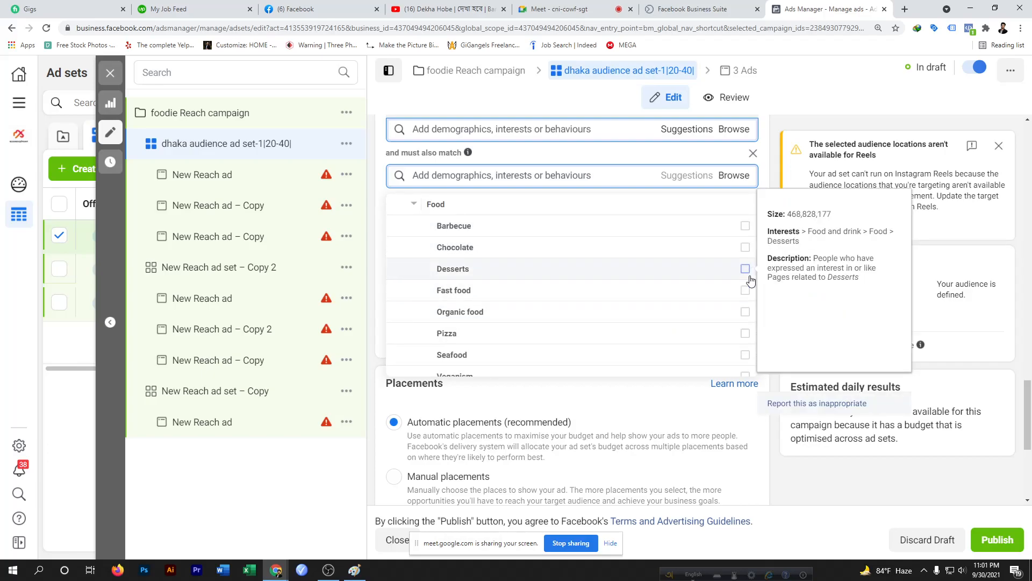
# Select Desserts, Barbecue, Chocolate, Fast food and Organic food as required food interests
pyautogui.click(745, 269)
pyautogui.click(745, 285)
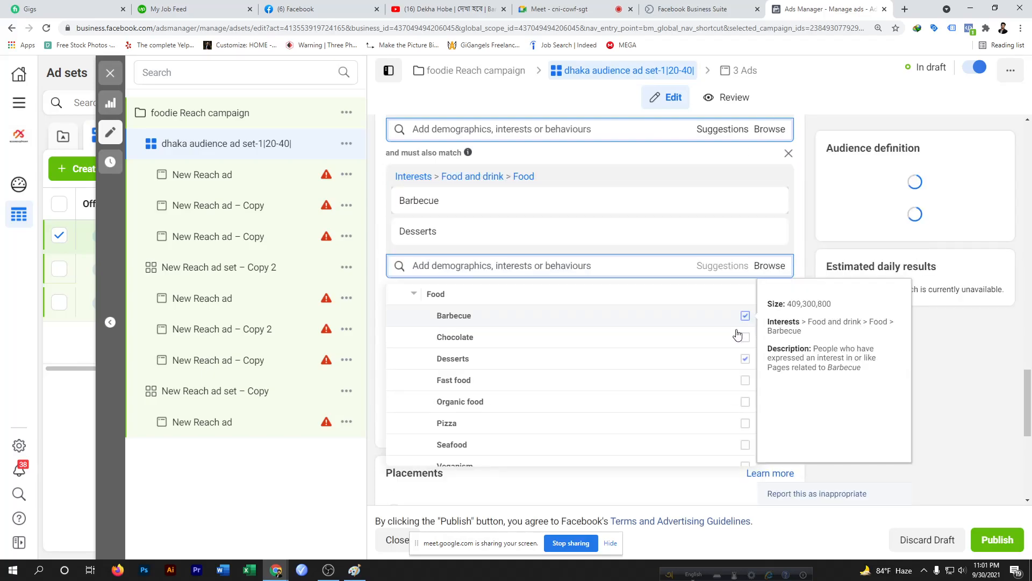
pyautogui.click(745, 338)
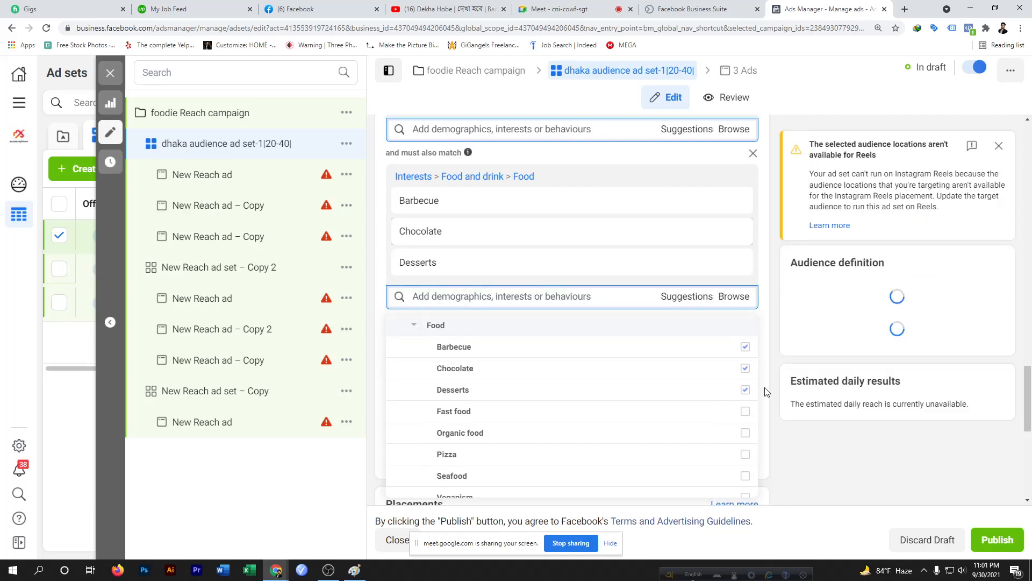
pyautogui.click(745, 412)
pyautogui.scroll(-1, 745, 415)
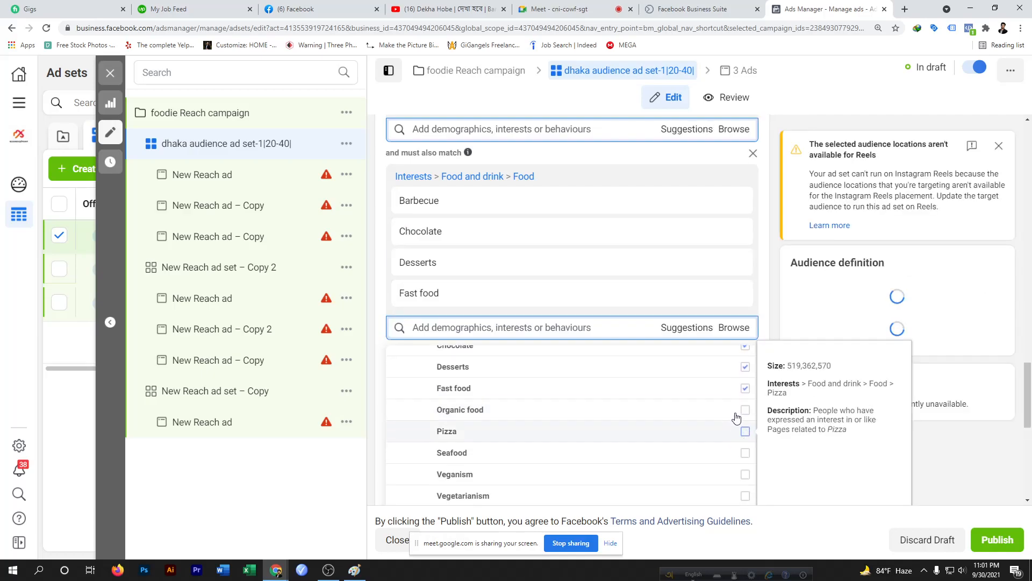
pyautogui.click(745, 411)
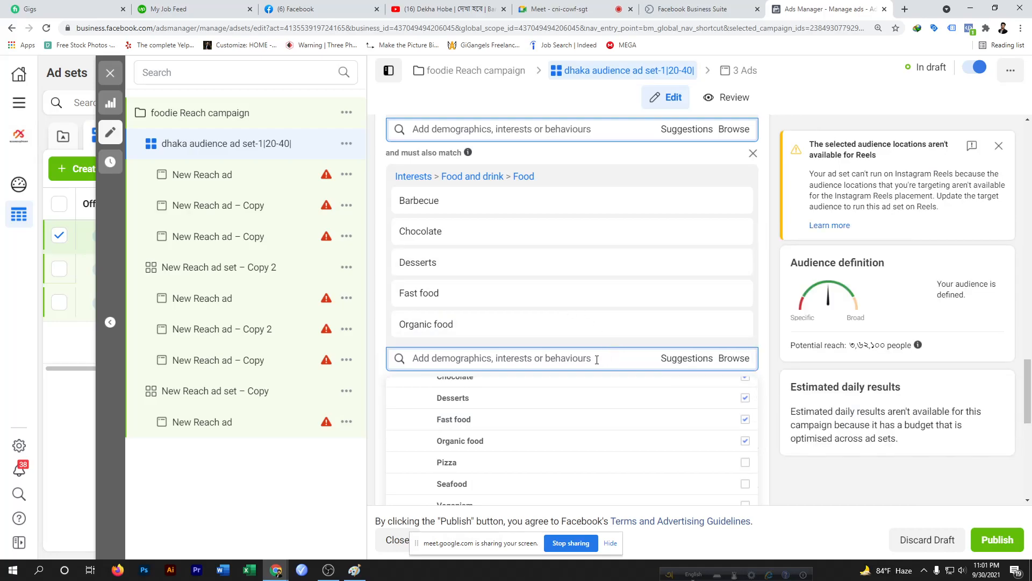
# Scroll through the selected food interests in the open browse list
pyautogui.scroll(-5, 630, 358)
pyautogui.scroll(3, 565, 231)
pyautogui.scroll(4, 565, 231)
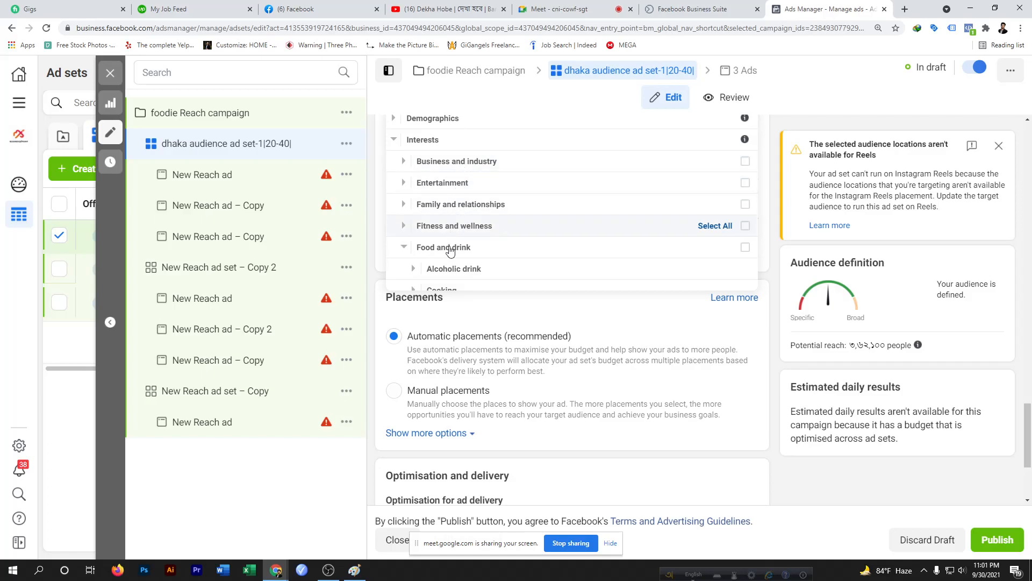
pyautogui.scroll(-4, 516, 237)
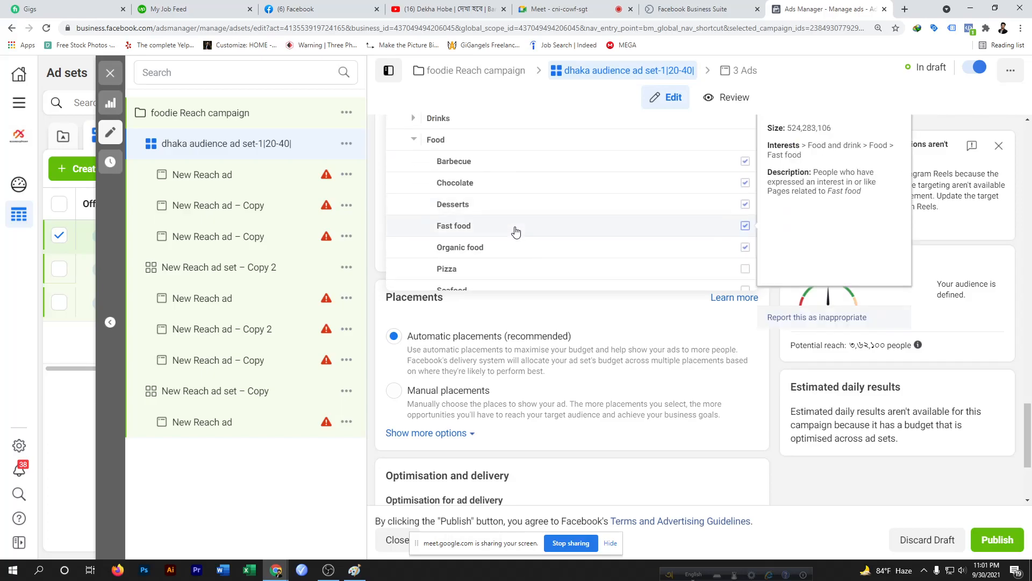
pyautogui.scroll(-4, 585, 248)
pyautogui.scroll(5, 585, 248)
pyautogui.moveTo(585, 248)
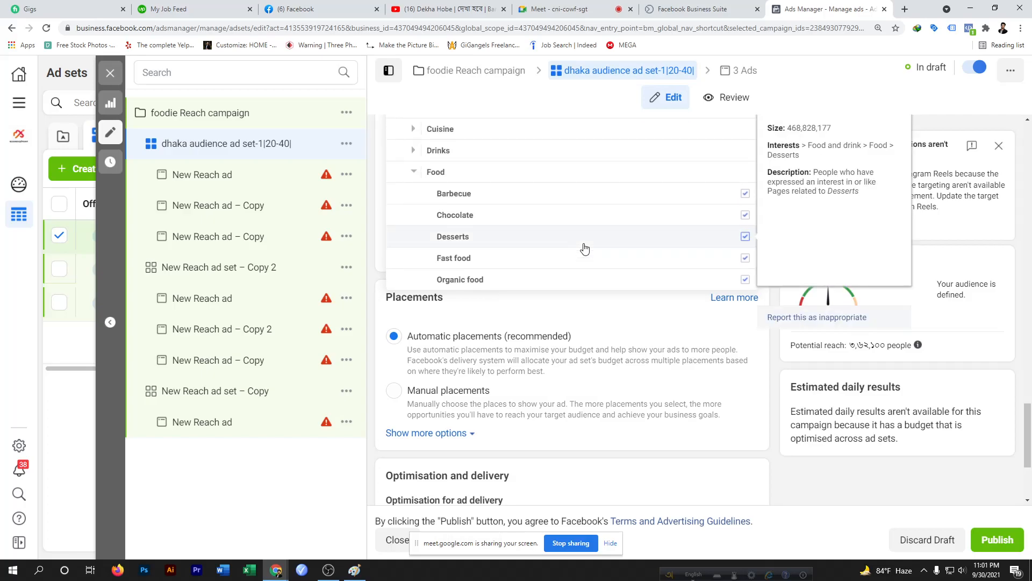
pyautogui.scroll(8, 585, 248)
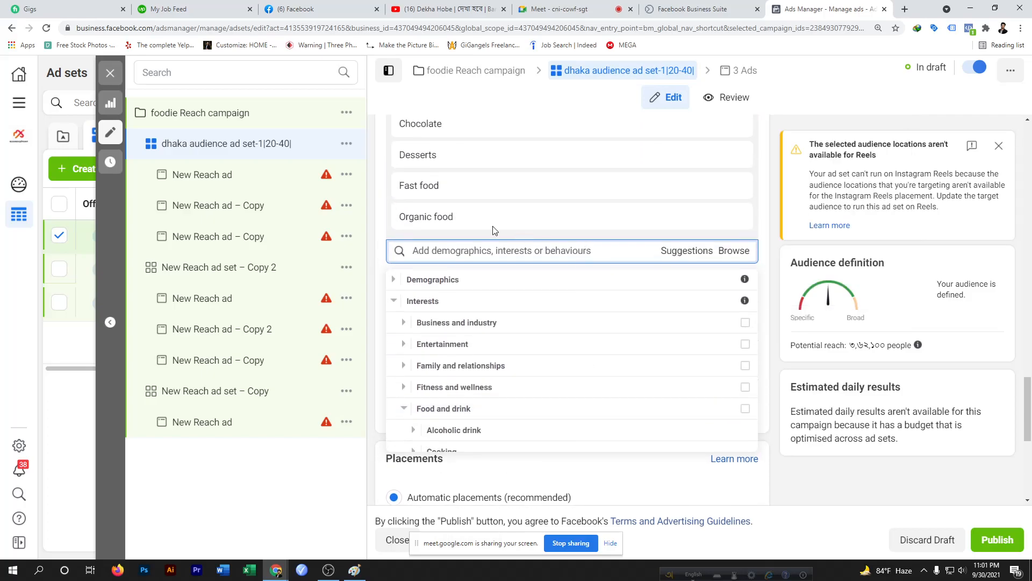
# Close the browse list and add a Narrow further condition below the food interests
pyautogui.click(730, 255)
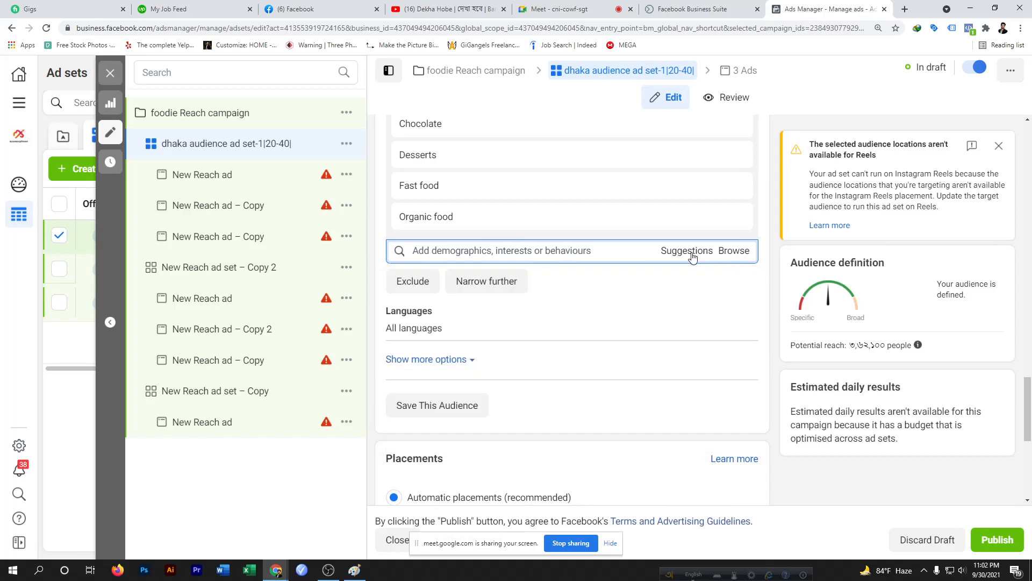
pyautogui.click(489, 285)
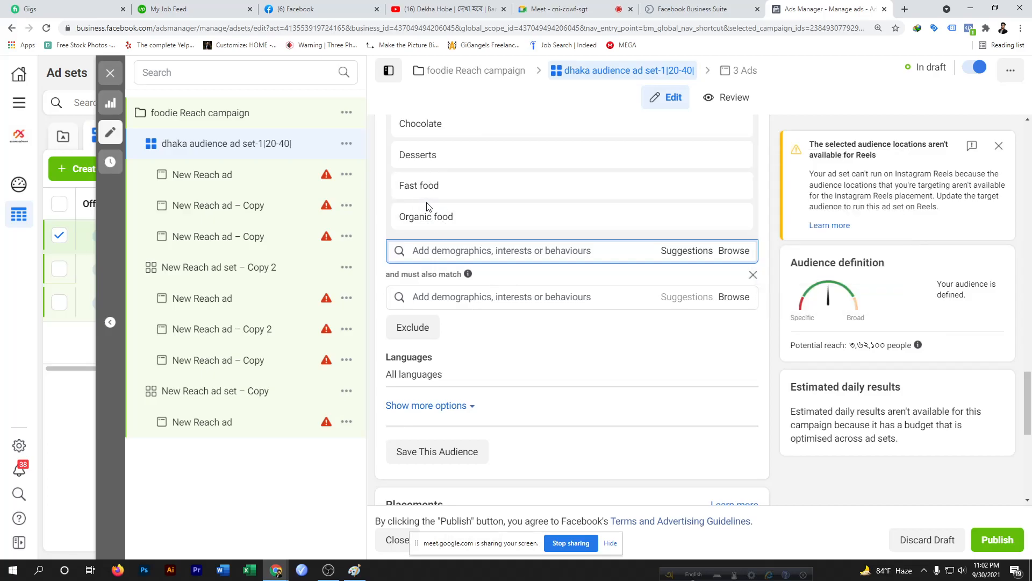
pyautogui.moveTo(446, 181)
pyautogui.scroll(1, 482, 173)
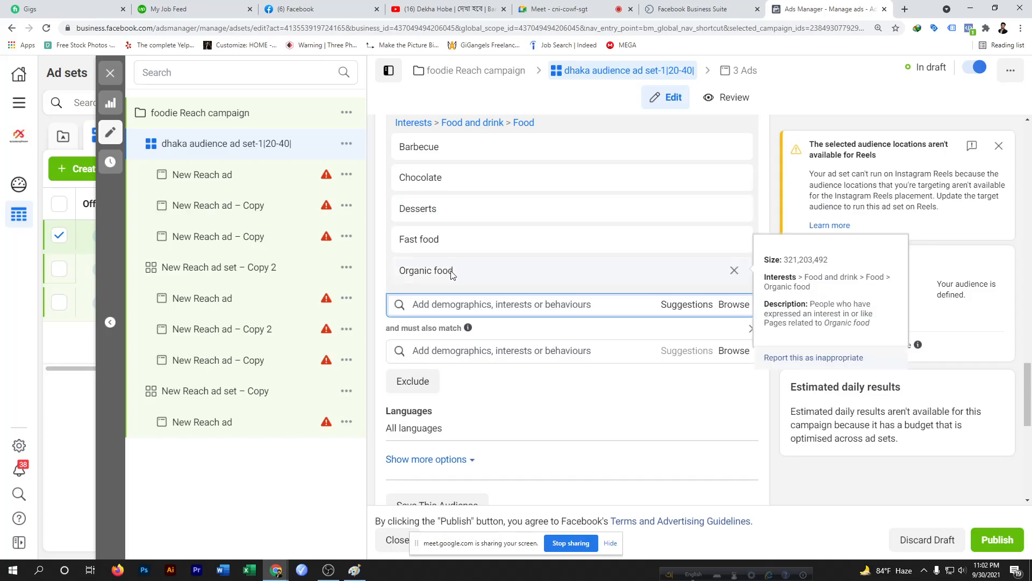
pyautogui.scroll(-1, 453, 275)
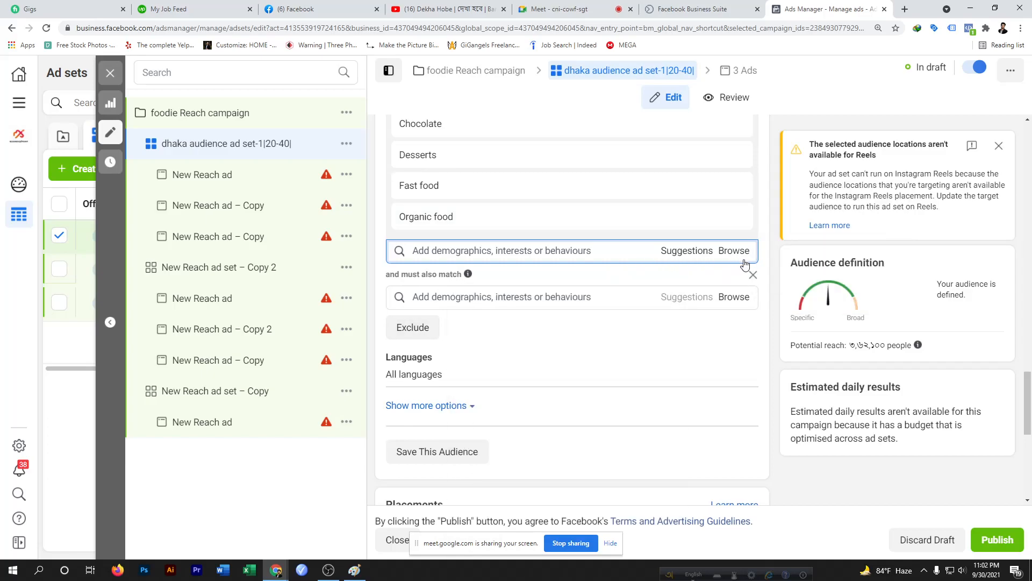
# Browse Behaviours > Purchase behaviour in the new condition and select Engaged shoppers
pyautogui.click(732, 299)
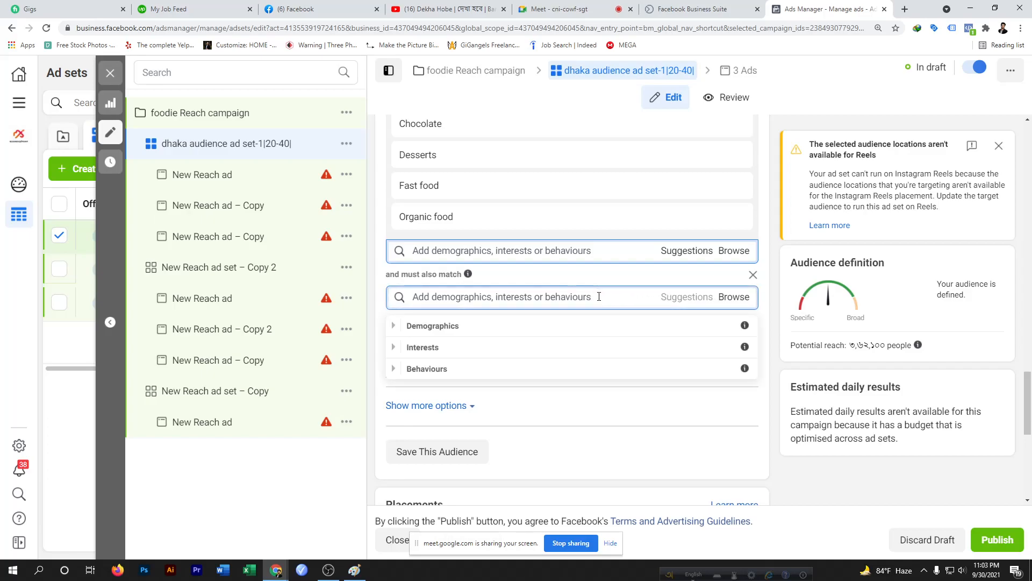
pyautogui.click(436, 370)
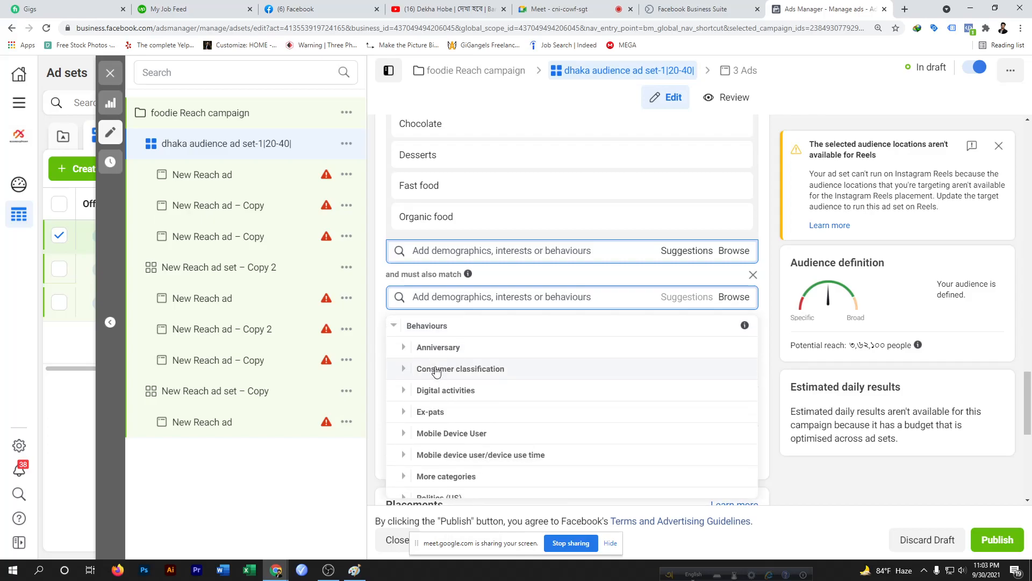
pyautogui.scroll(-5, 436, 371)
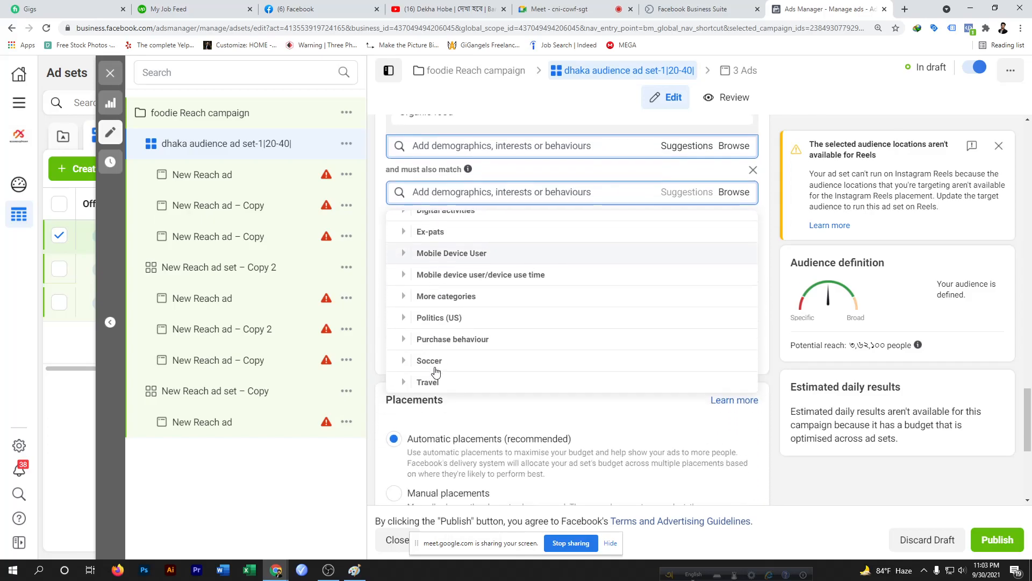
pyautogui.click(439, 337)
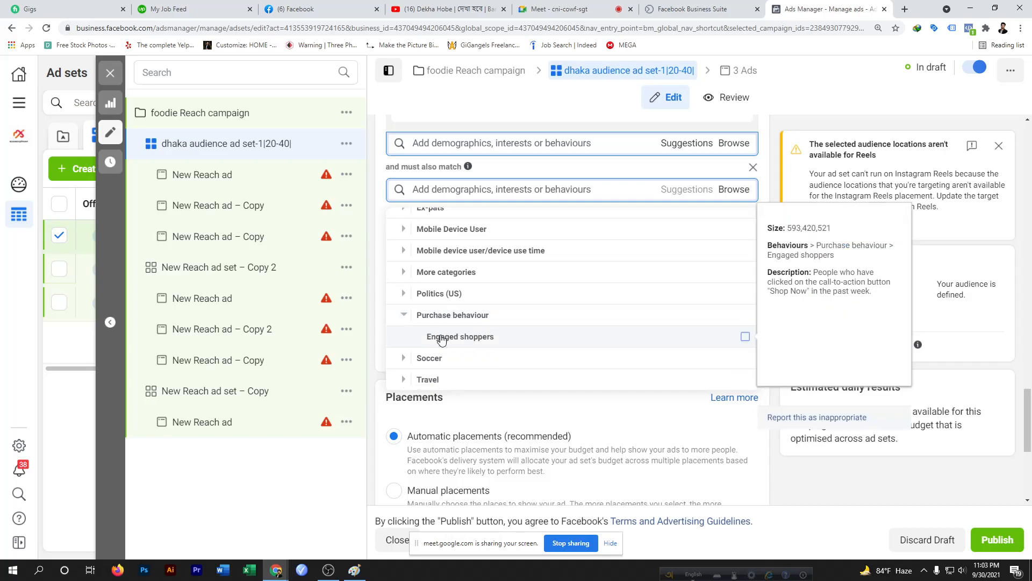
pyautogui.click(746, 337)
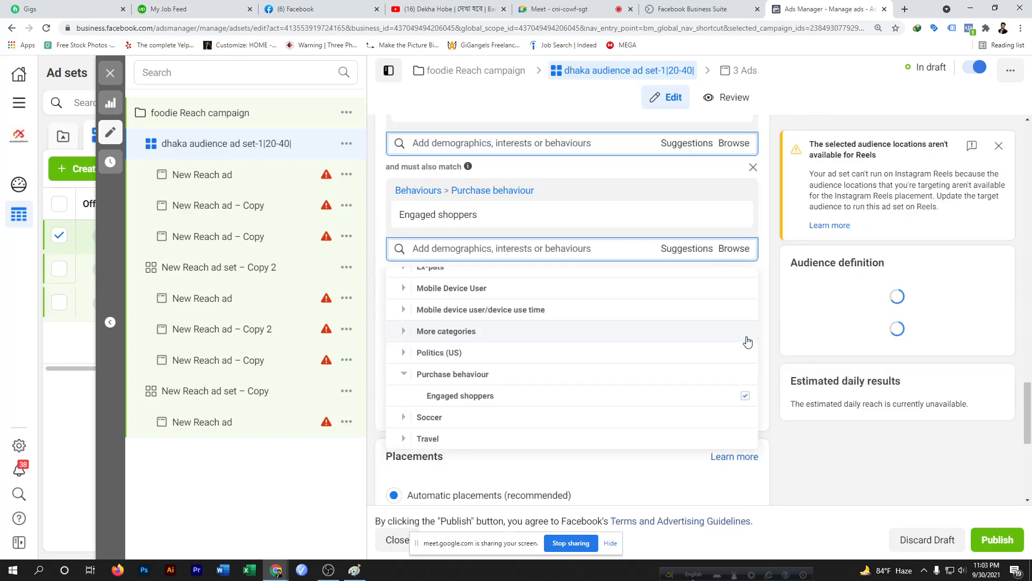
pyautogui.scroll(3, 479, 382)
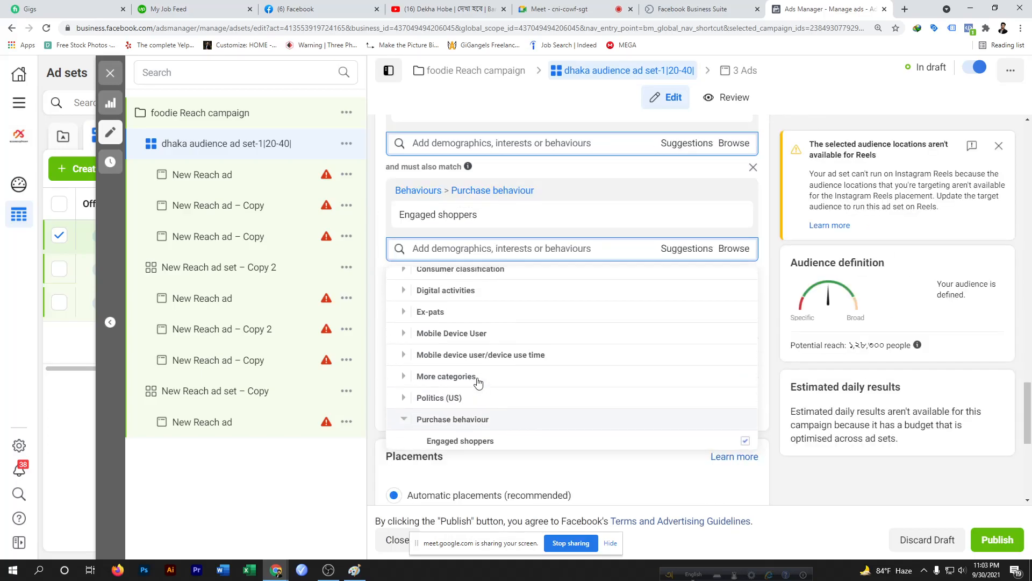
pyautogui.scroll(1, 479, 383)
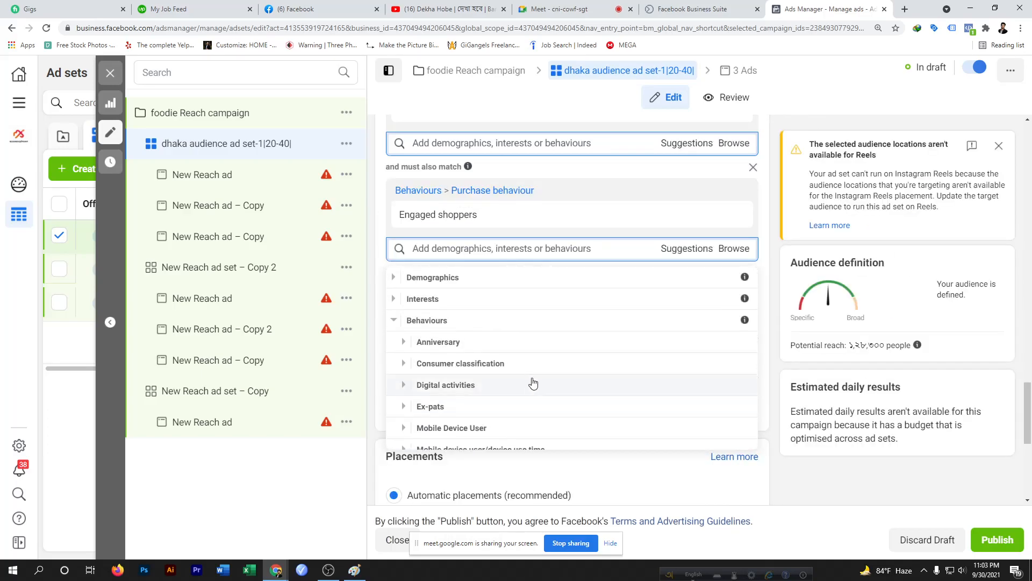
pyautogui.scroll(-3, 533, 382)
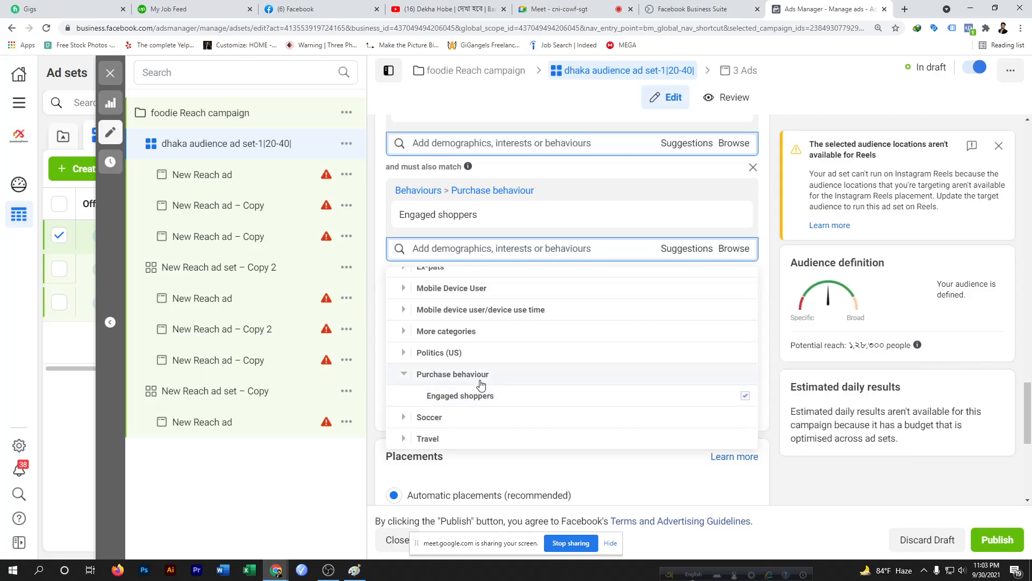
pyautogui.moveTo(473, 396)
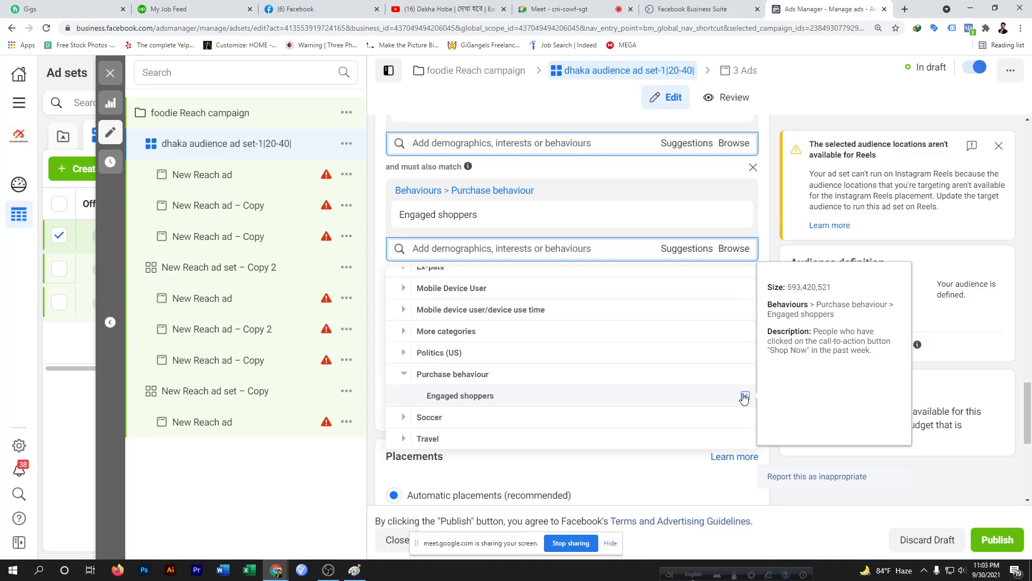
# Expand and review the Mobile device user/device use time and Mobile Device User behaviour options
pyautogui.click(538, 310)
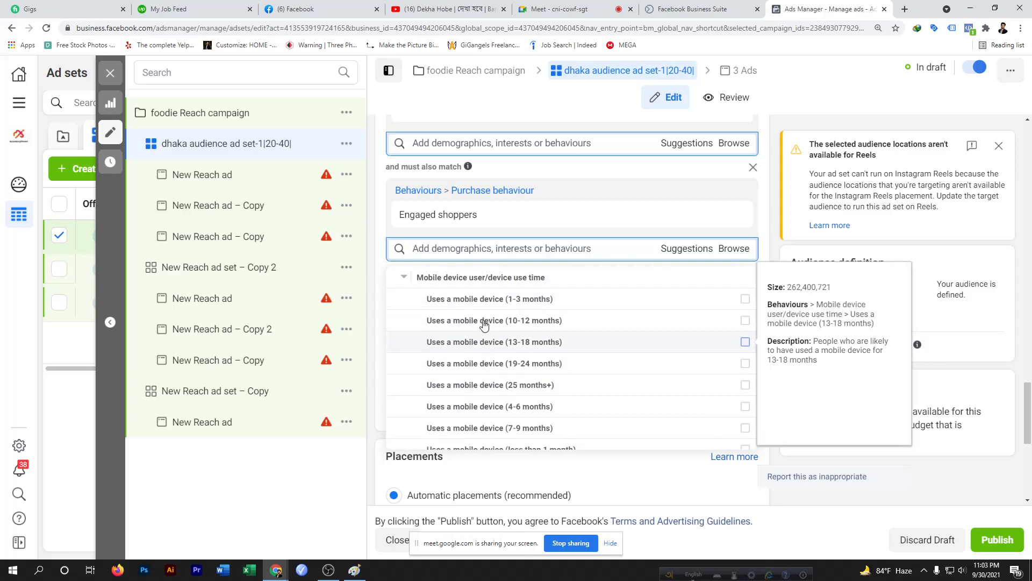
pyautogui.scroll(2, 484, 326)
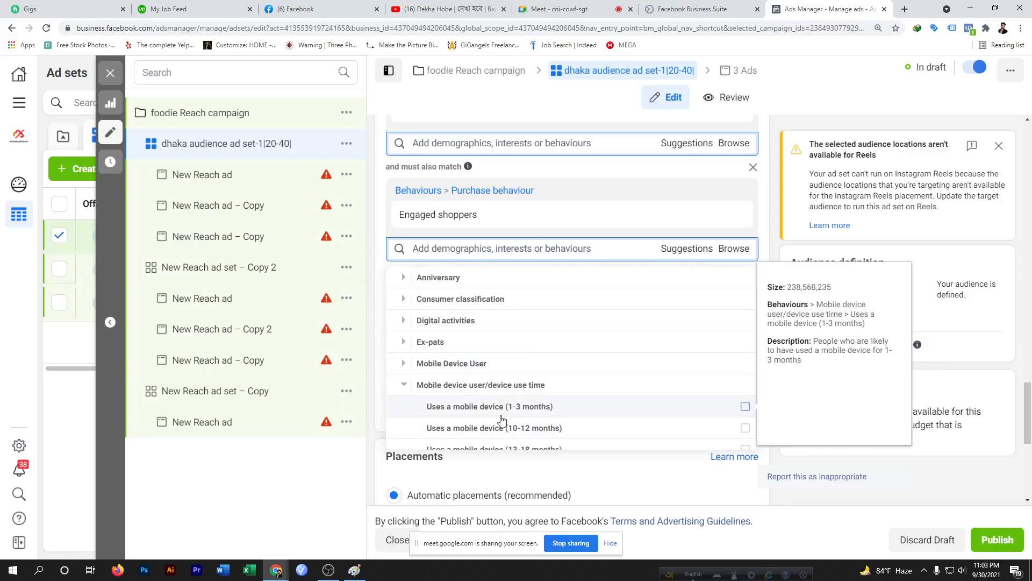
pyautogui.scroll(-3, 503, 420)
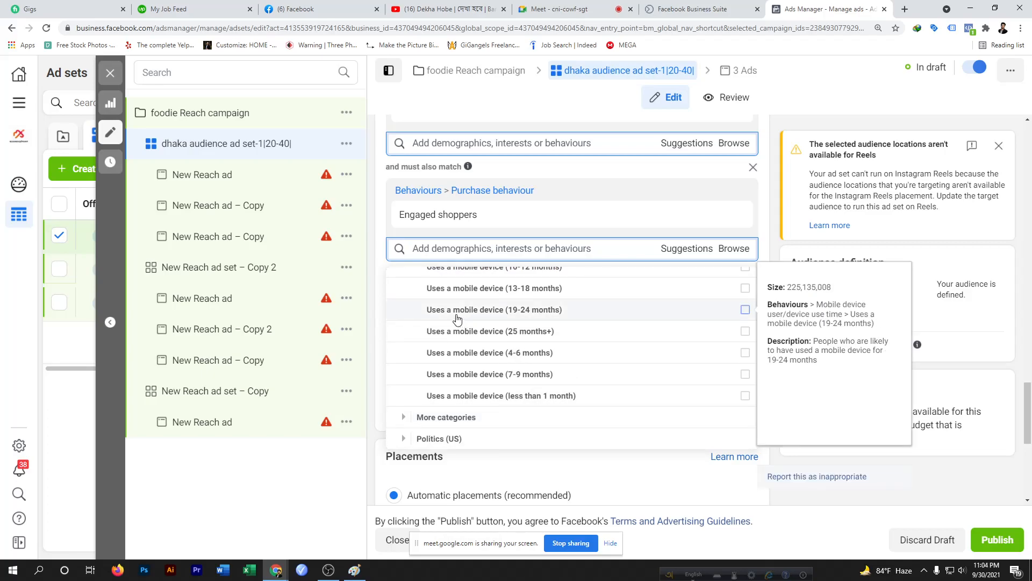
pyautogui.scroll(-1, 479, 369)
pyautogui.scroll(3, 479, 369)
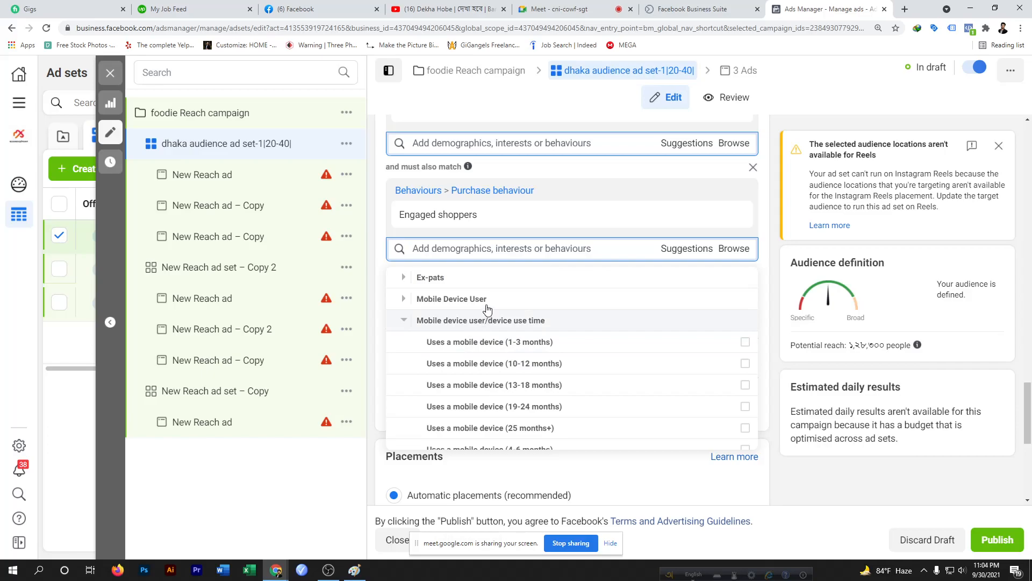
pyautogui.click(486, 306)
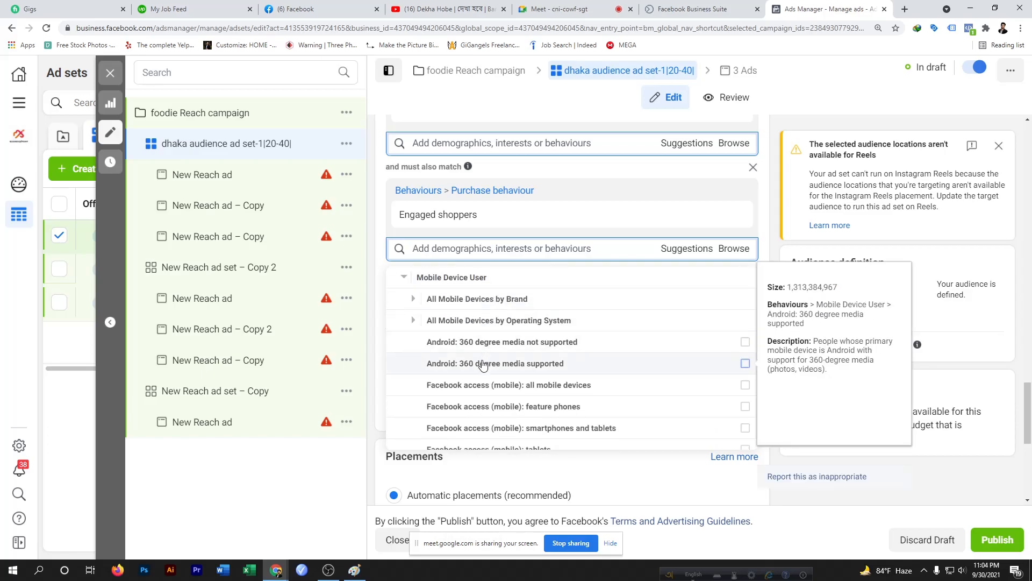
pyautogui.scroll(-2, 485, 359)
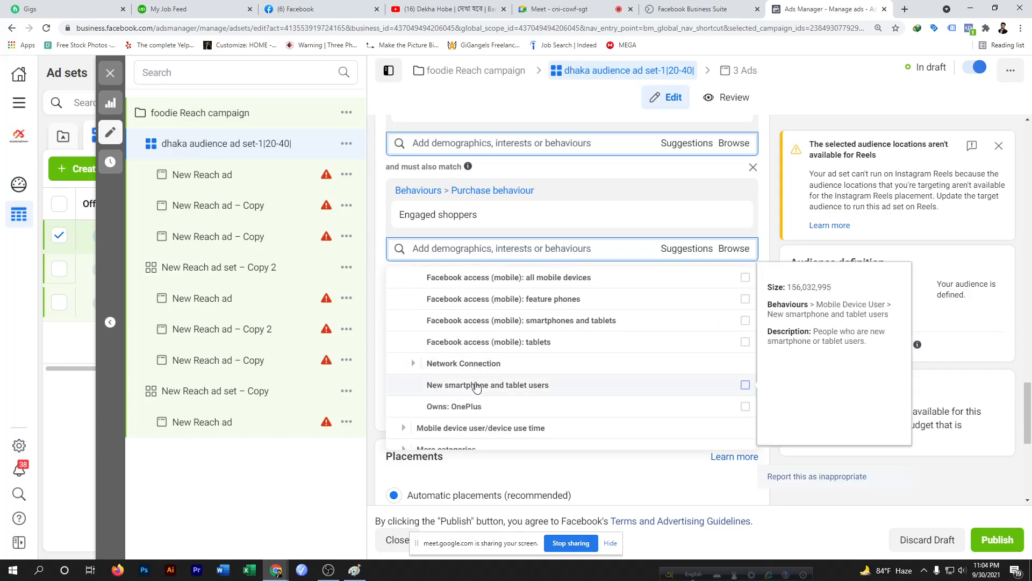
pyautogui.scroll(-3, 484, 385)
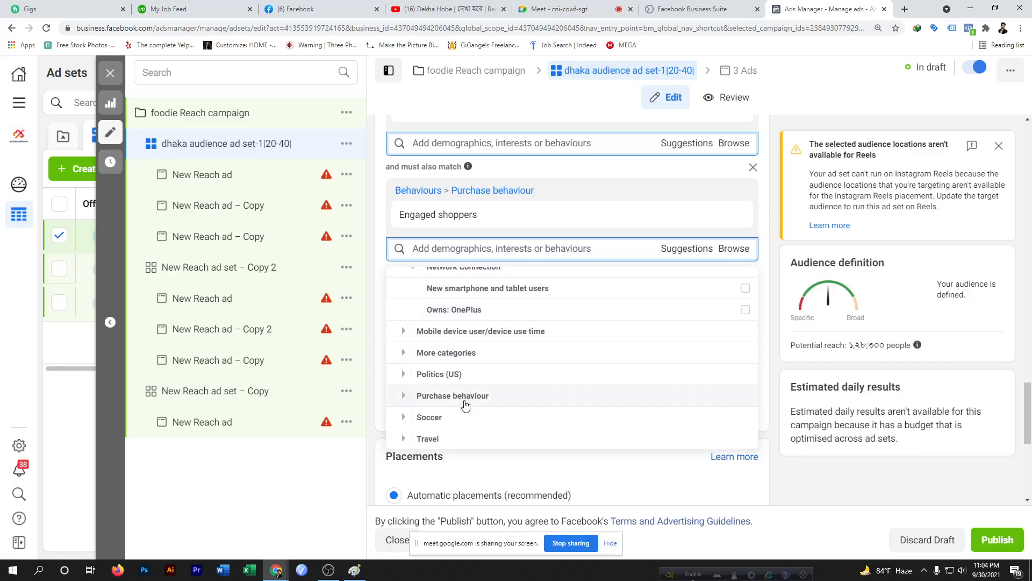
# Expand the Travel behaviour category in the browse list, review its options, and close the list
pyautogui.scroll(-2, 466, 407)
pyautogui.click(411, 330)
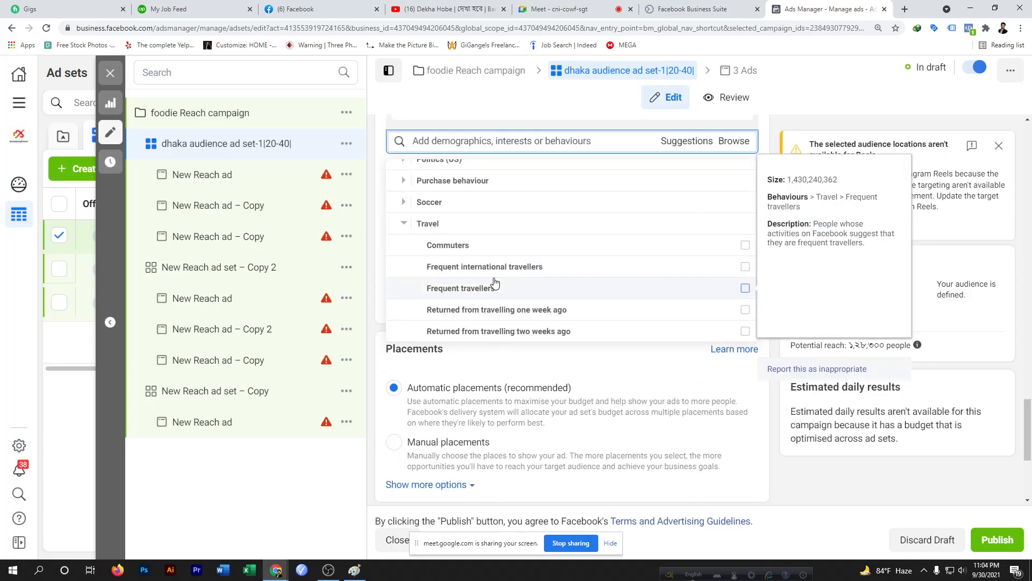
pyautogui.scroll(-4, 495, 283)
pyautogui.scroll(6, 495, 283)
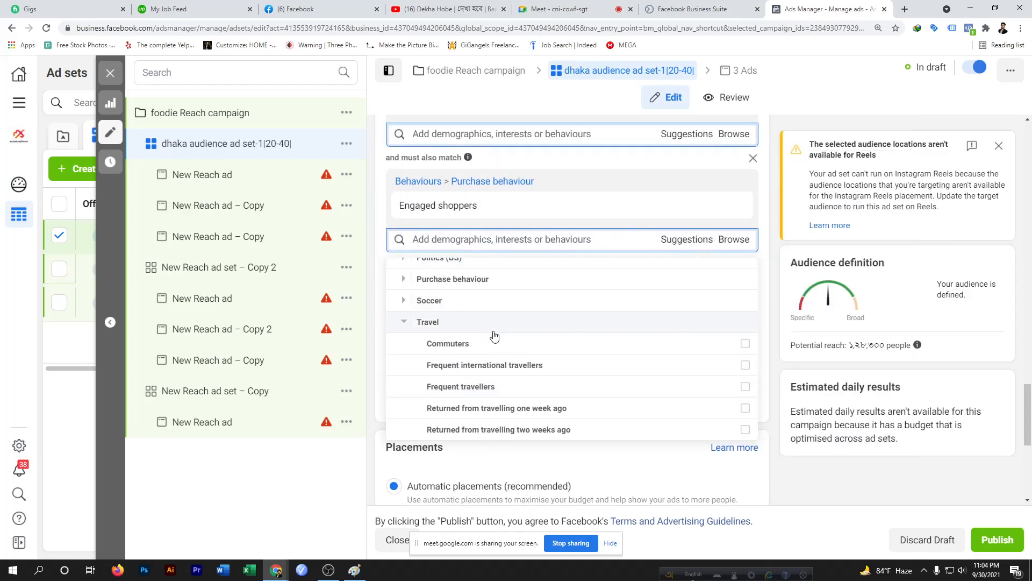
pyautogui.click(379, 253)
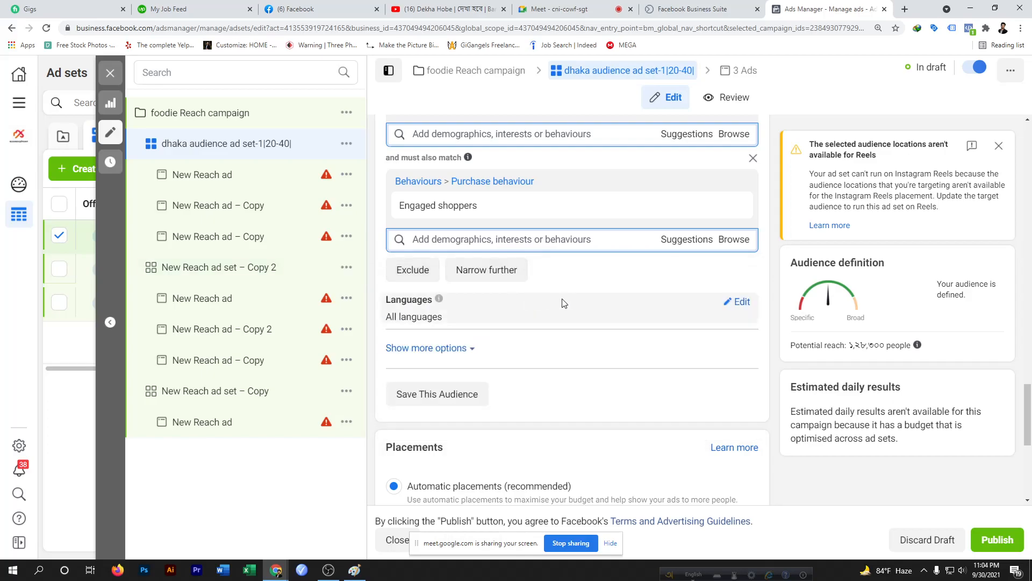
# Open the Languages setting for editing and dismiss the specialised-option tip below it
pyautogui.scroll(2, 570, 303)
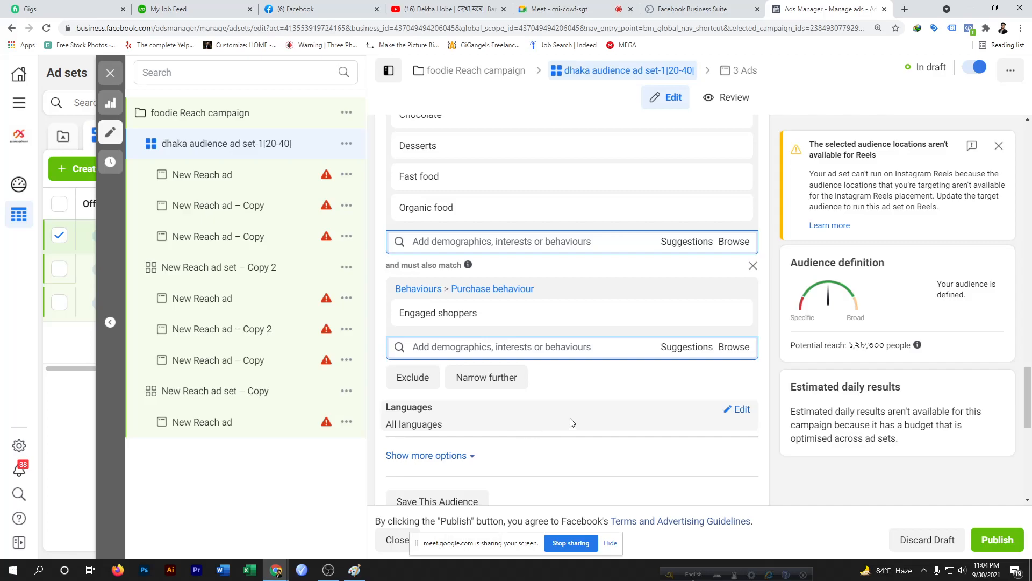
pyautogui.scroll(-3, 573, 423)
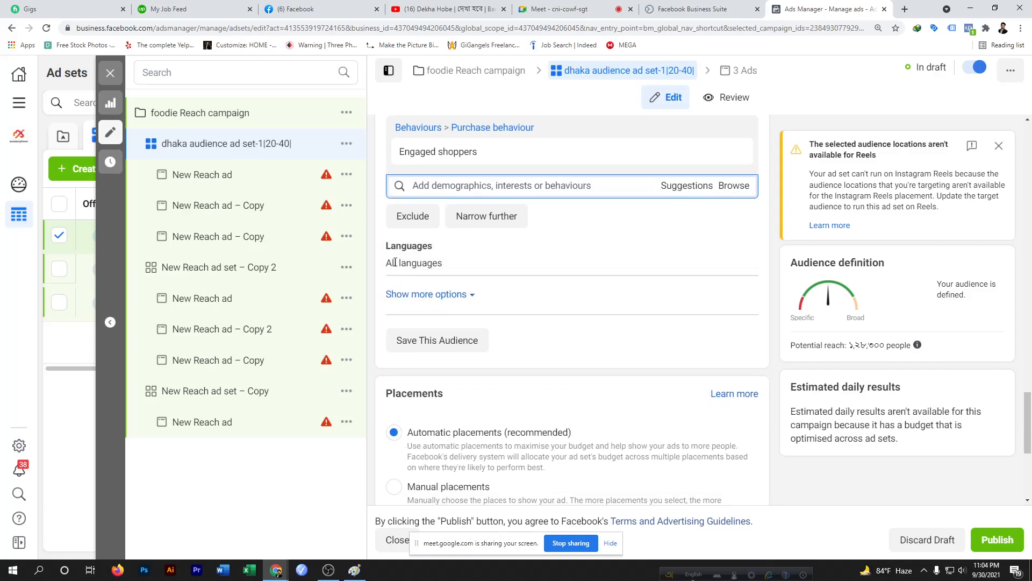
pyautogui.scroll(-5, 449, 340)
pyautogui.scroll(5, 443, 291)
pyautogui.click(741, 248)
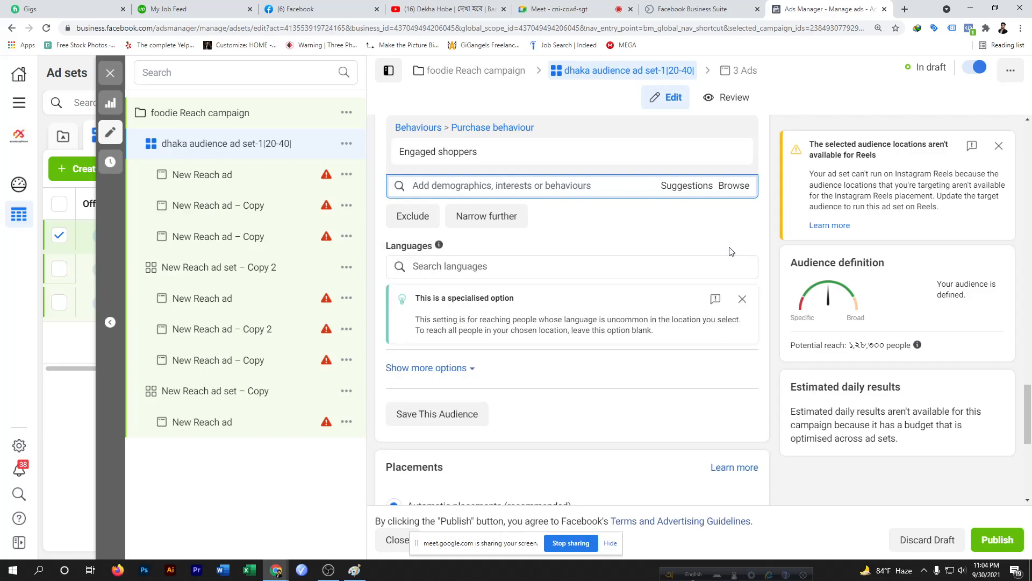
pyautogui.click(742, 299)
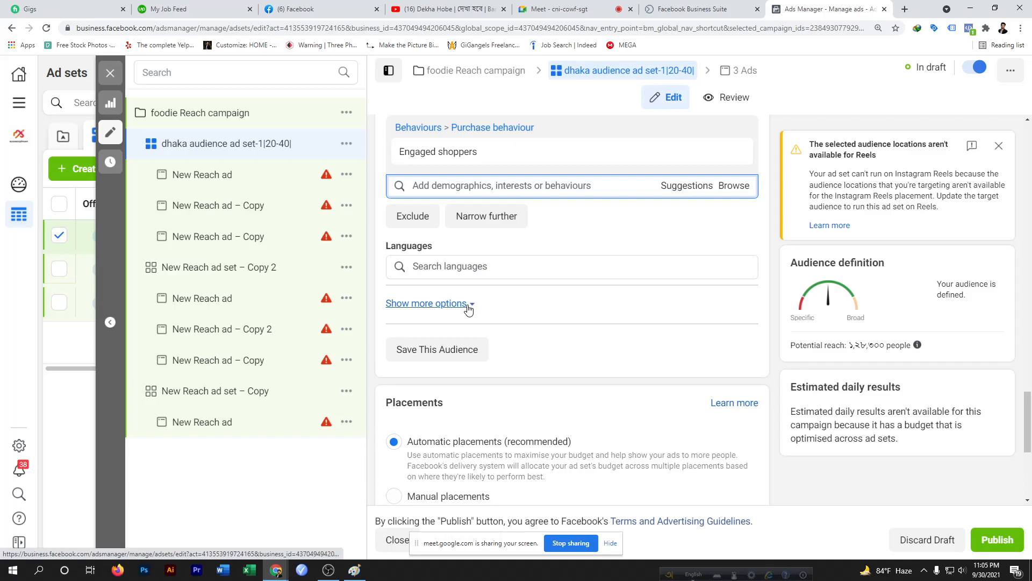
# Reveal more audience options and open the Connections connection-type list for editing
pyautogui.scroll(-2, 473, 315)
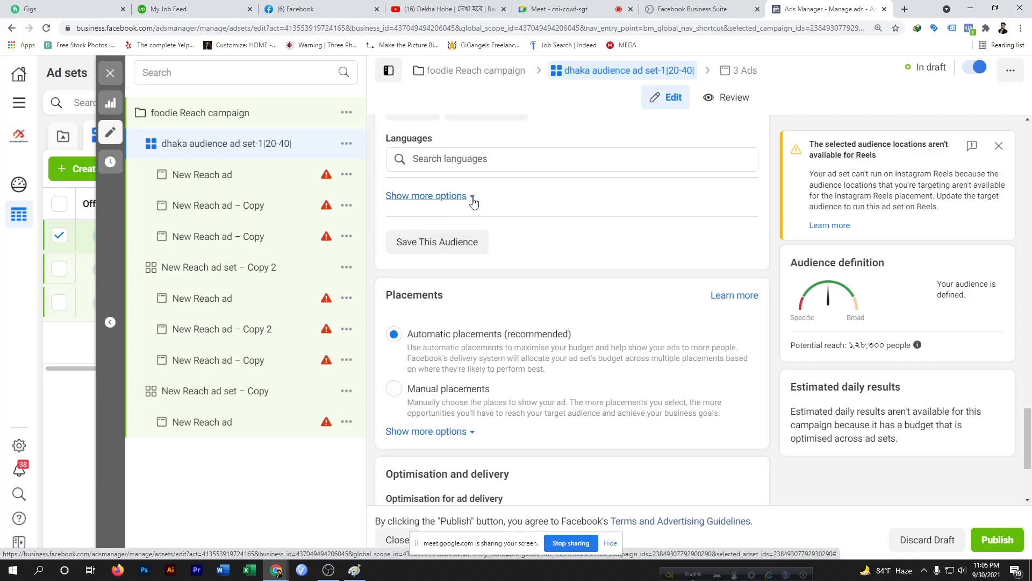
pyautogui.scroll(-3, 474, 203)
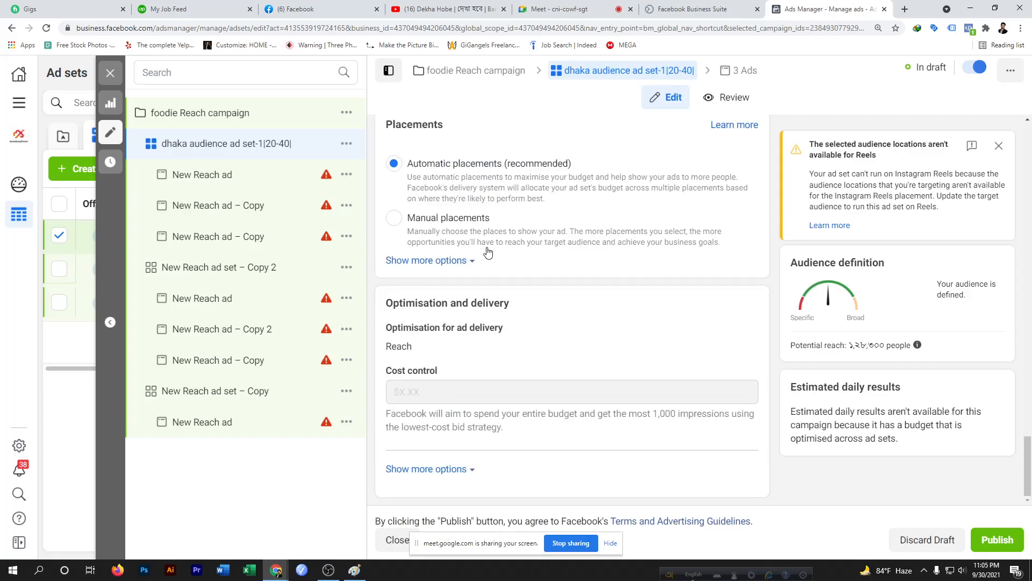
pyautogui.scroll(5, 479, 225)
pyautogui.scroll(1, 488, 252)
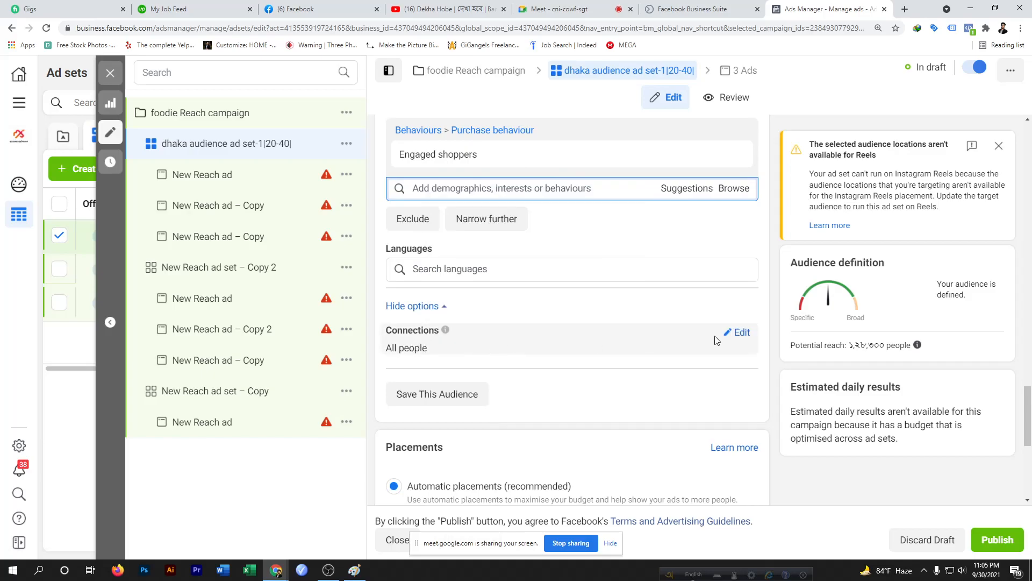
pyautogui.click(740, 333)
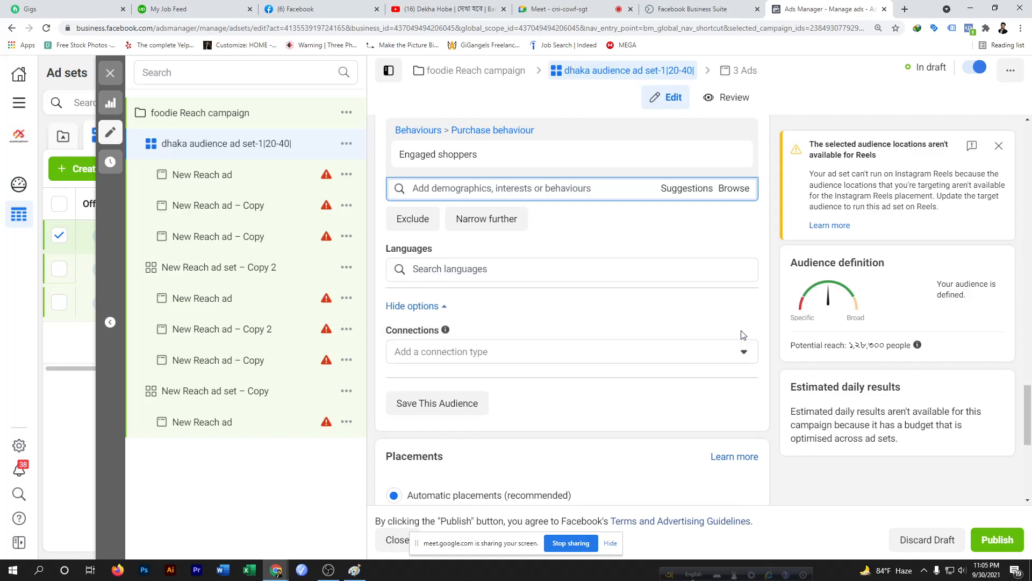
pyautogui.click(744, 352)
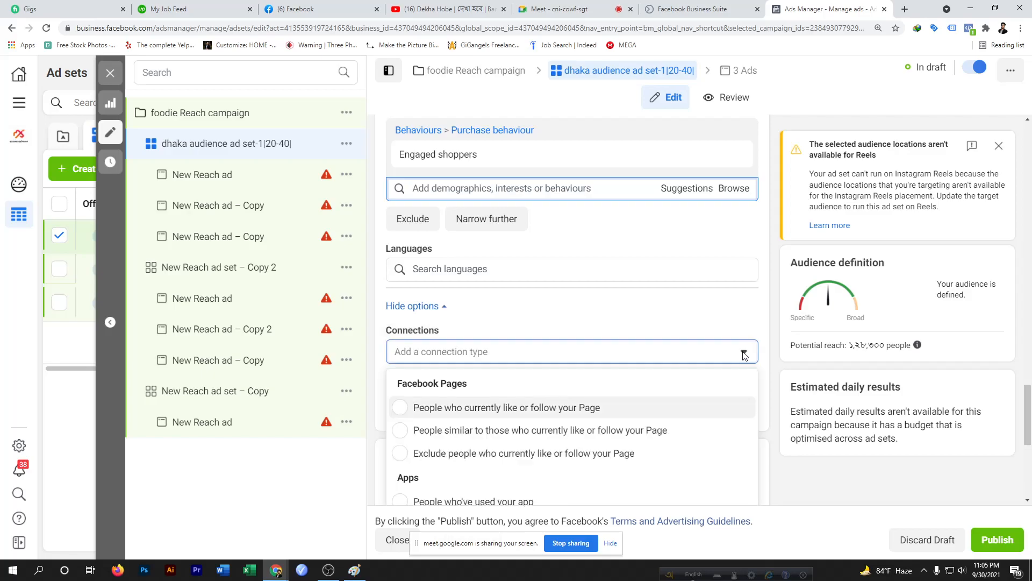
# Scroll through the Facebook Pages, Apps and Events connection types, then close the list without choosing one
pyautogui.scroll(-2, 592, 393)
pyautogui.scroll(2, 592, 393)
pyautogui.scroll(-2, 593, 393)
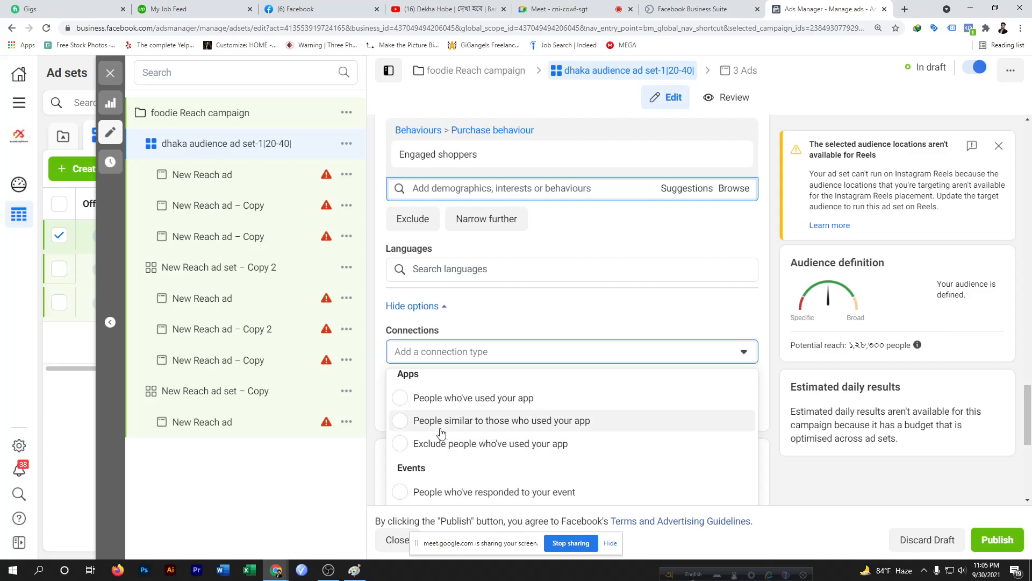
pyautogui.scroll(2, 425, 423)
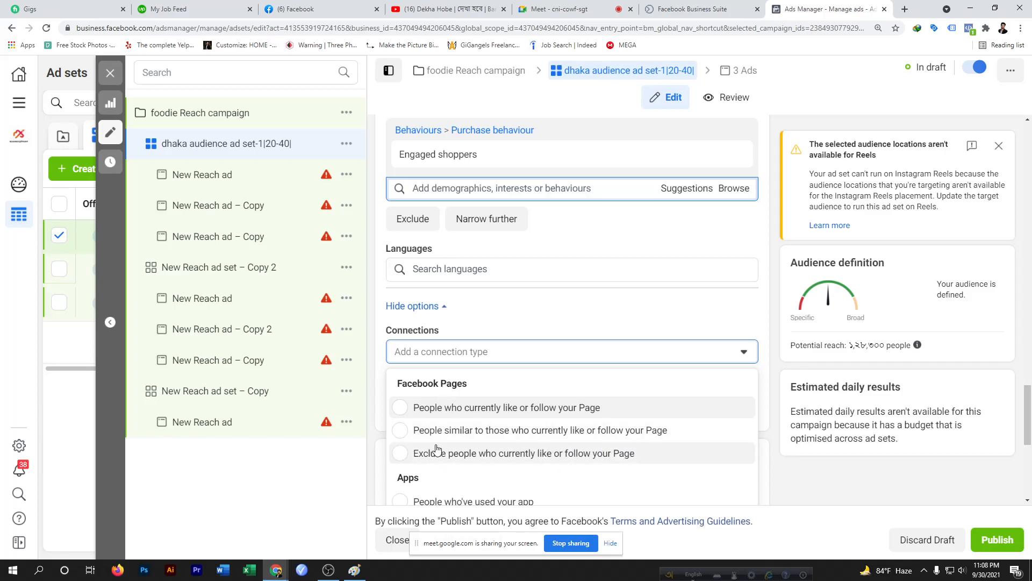
pyautogui.scroll(-2, 436, 450)
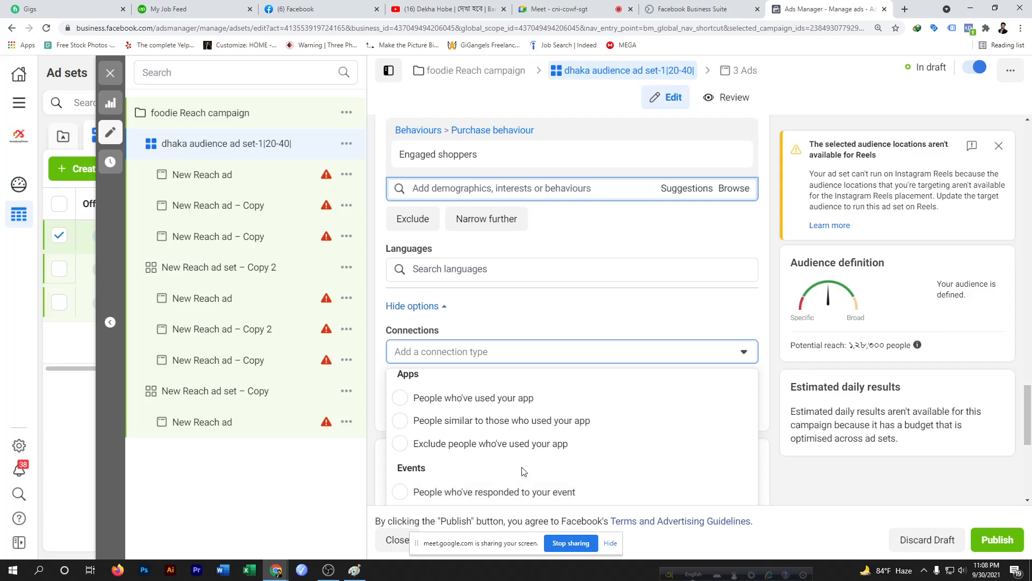
pyautogui.click(743, 352)
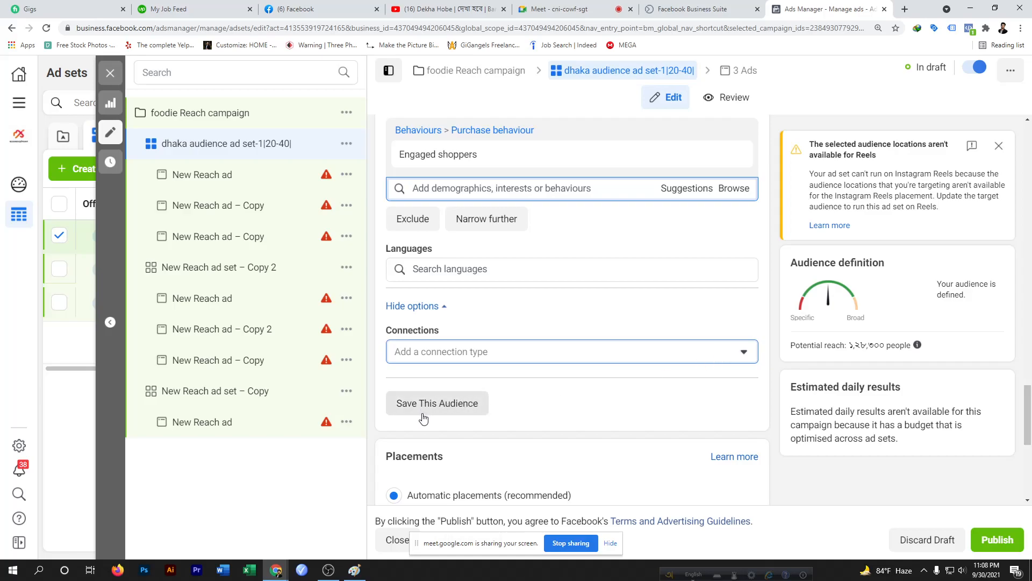
# Scroll through the whole ad set to review its targeting, location, age and name settings
pyautogui.scroll(6, 529, 374)
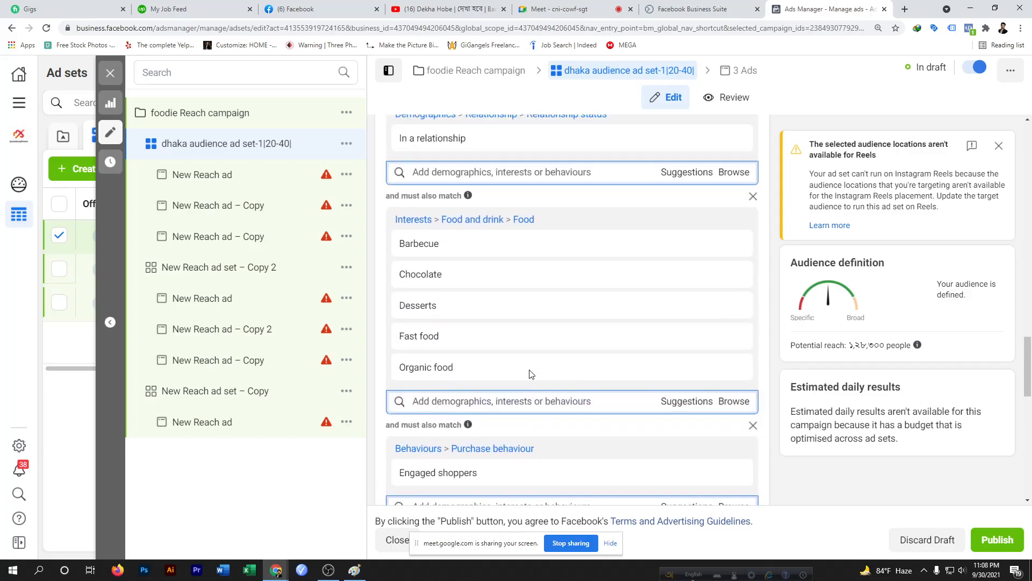
pyautogui.scroll(4, 522, 197)
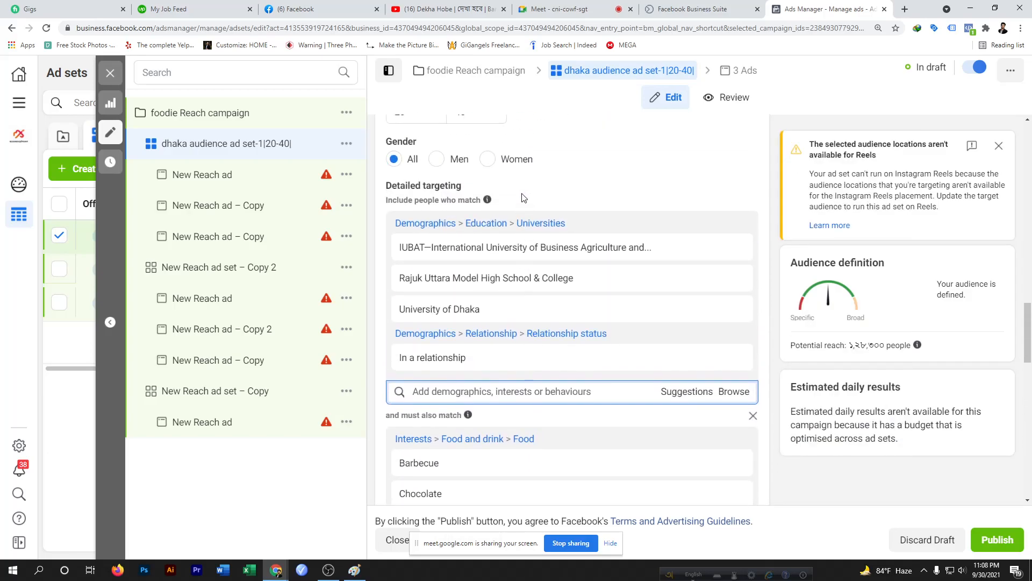
pyautogui.scroll(4, 522, 215)
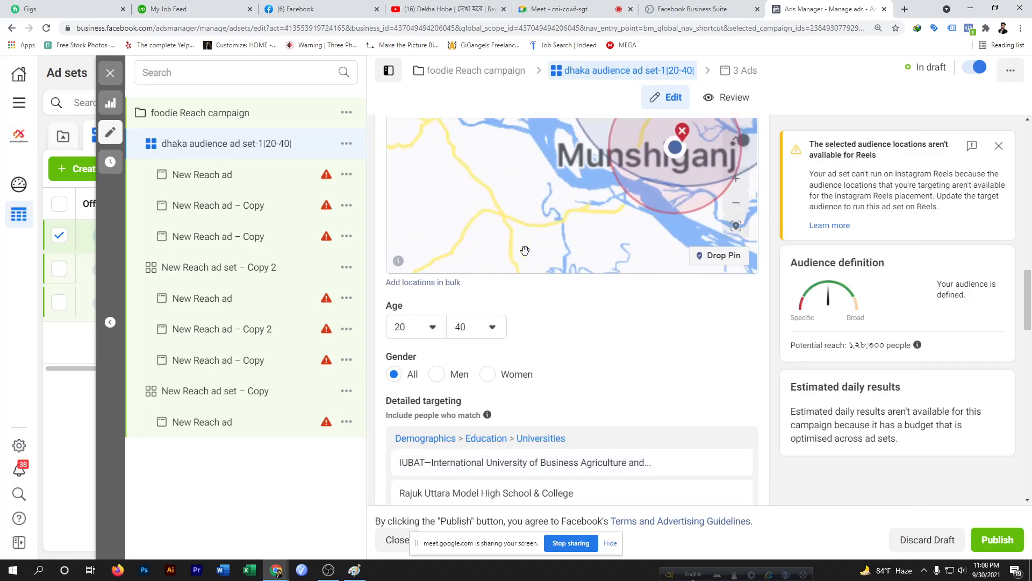
pyautogui.scroll(-3, 527, 250)
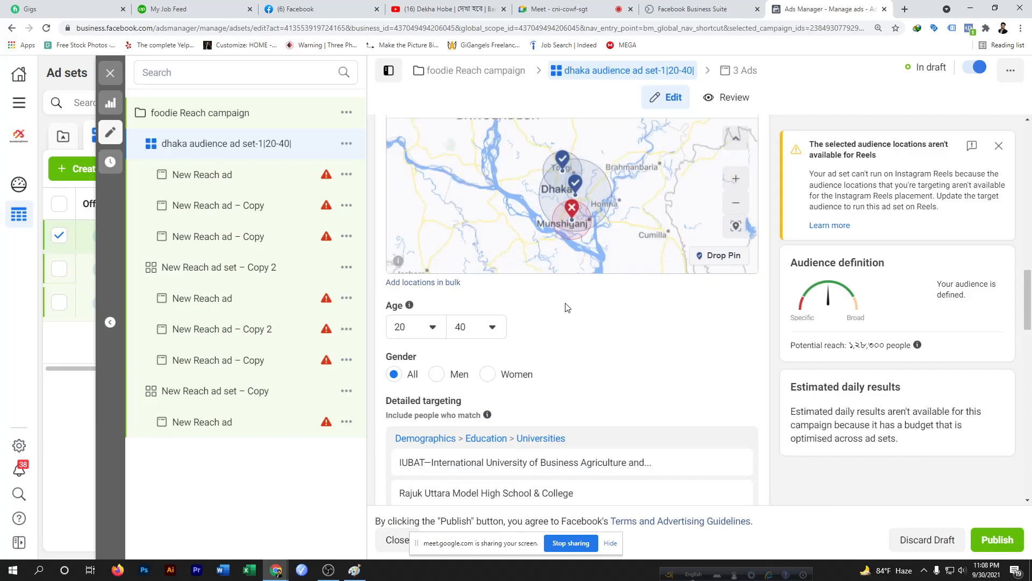
pyautogui.scroll(-15, 566, 307)
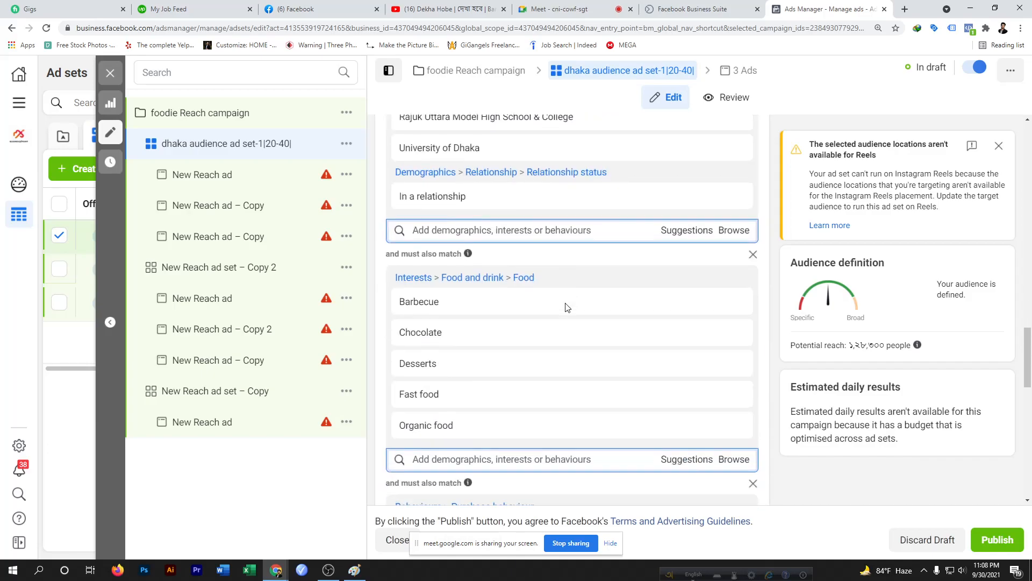
pyautogui.scroll(-4, 566, 304)
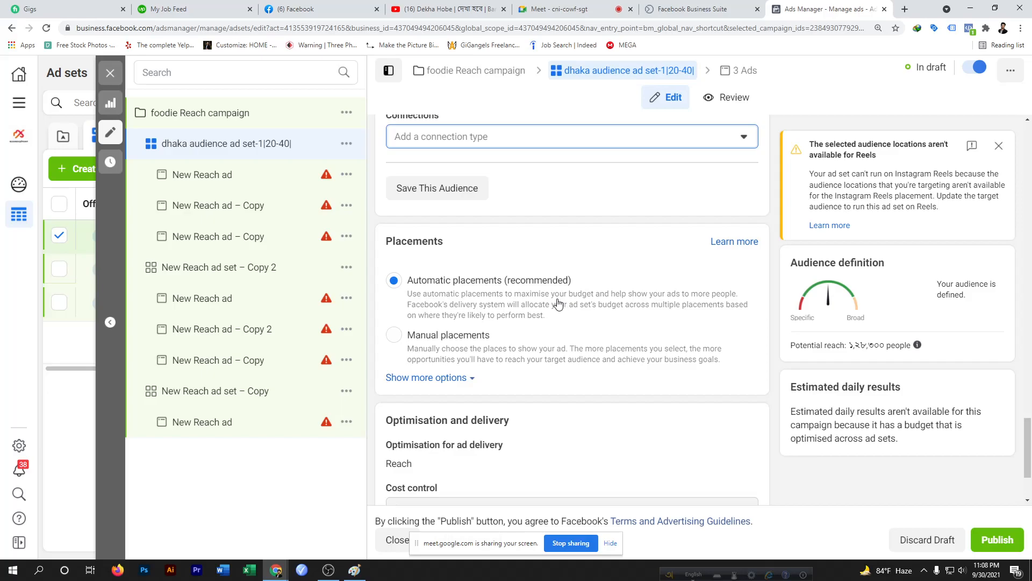
pyautogui.scroll(3, 565, 307)
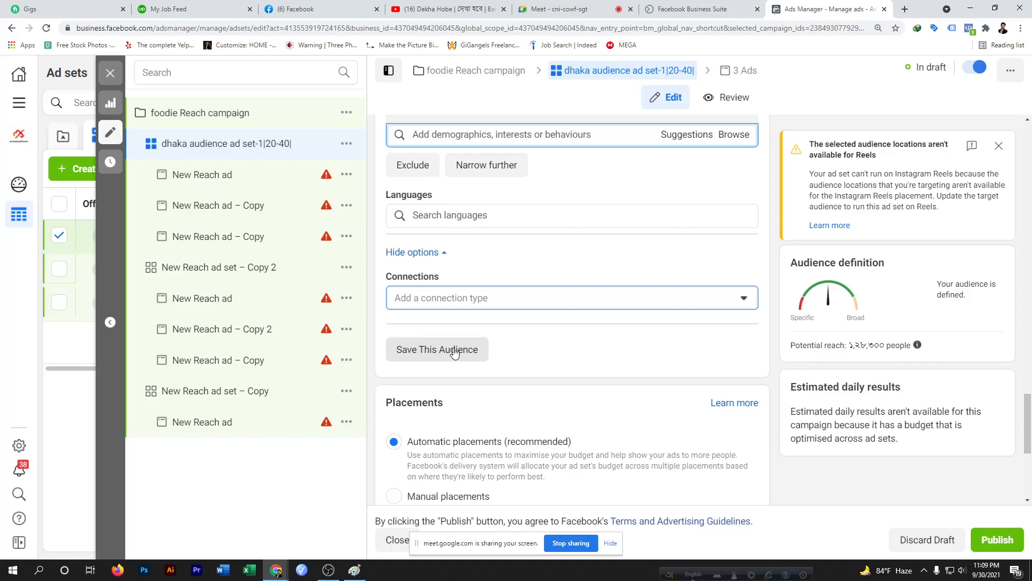
pyautogui.scroll(10, 528, 319)
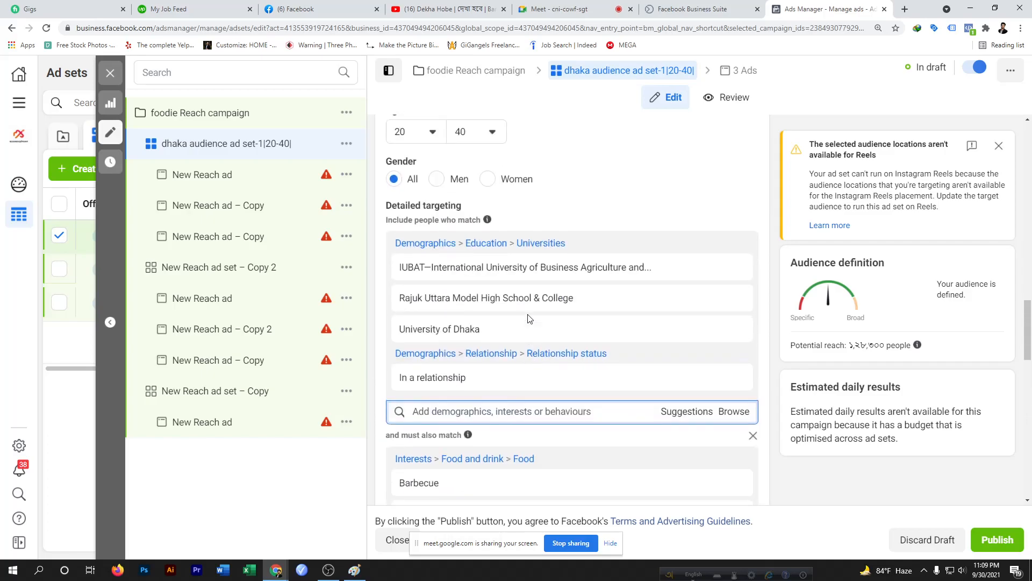
pyautogui.scroll(10, 526, 329)
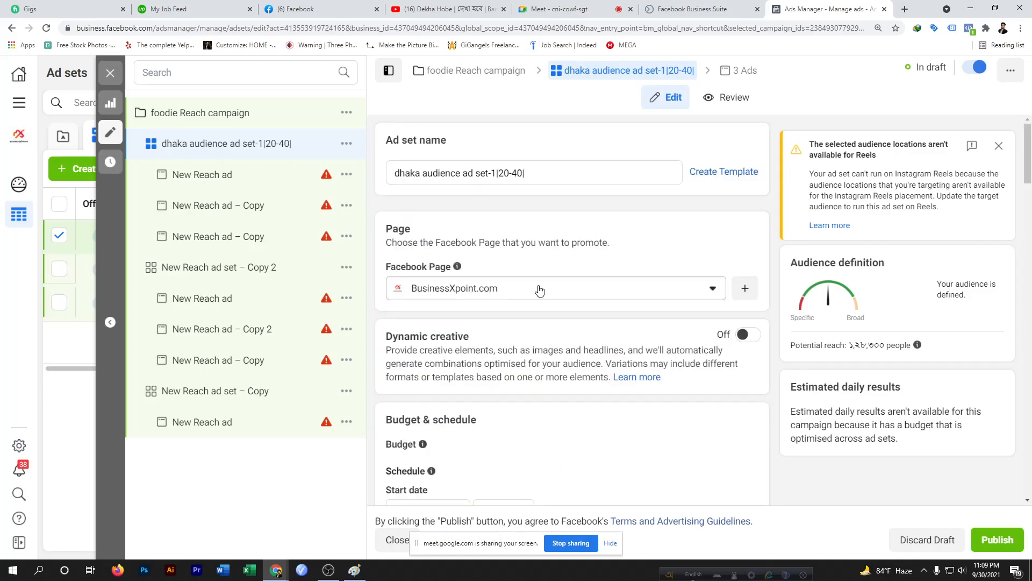
pyautogui.scroll(-4, 529, 291)
pyautogui.scroll(-4, 533, 360)
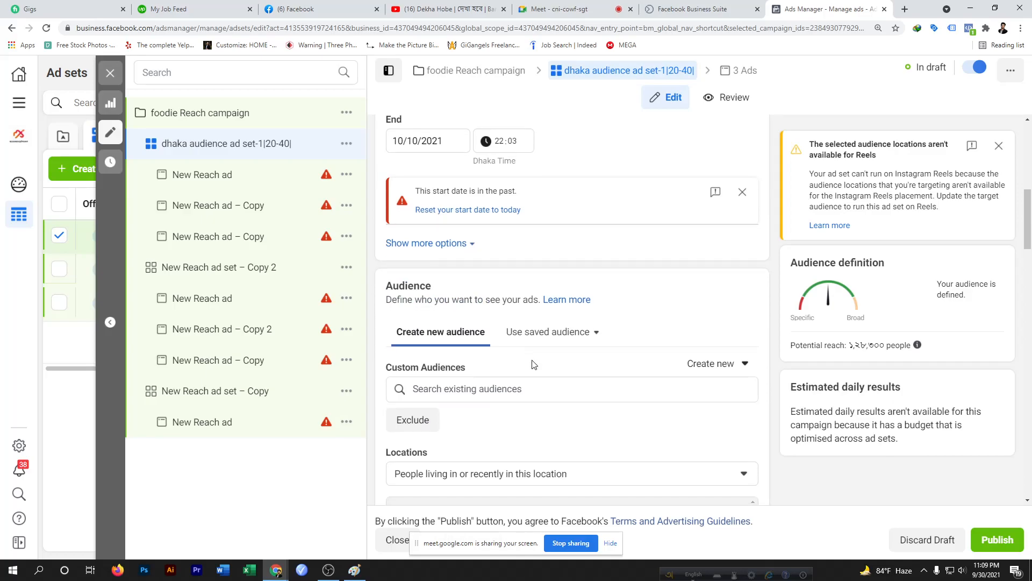
# Open the saved audience list, then scroll back down through the audience section to its end
pyautogui.click(548, 333)
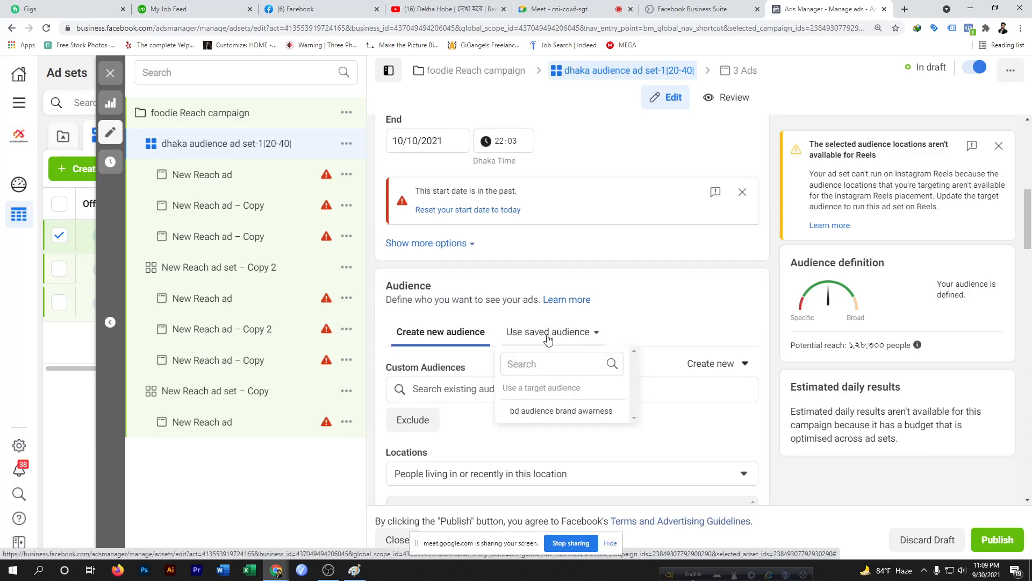
pyautogui.scroll(-6, 478, 362)
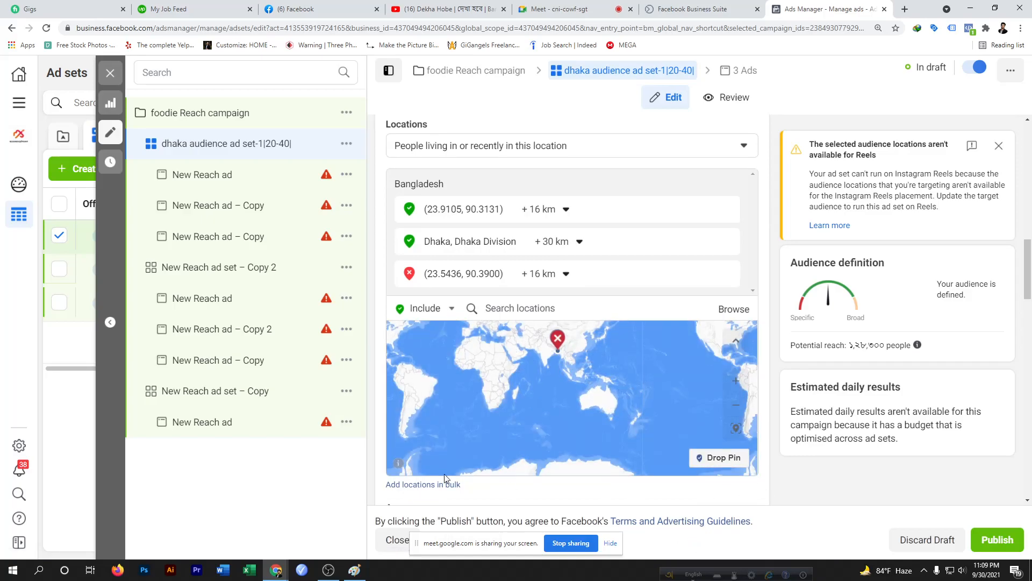
pyautogui.scroll(-2, 433, 407)
pyautogui.scroll(-12, 434, 407)
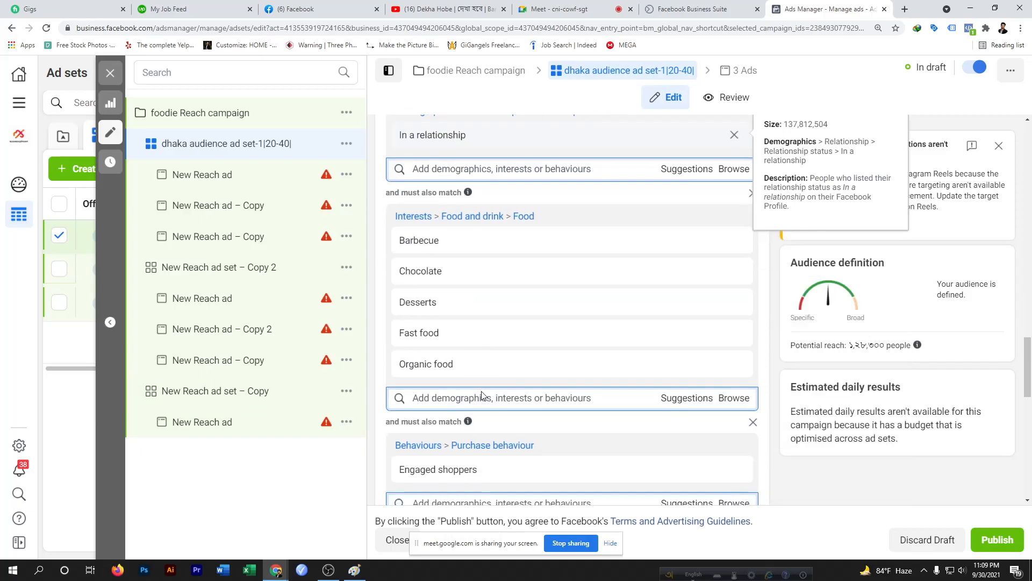
pyautogui.scroll(-10, 488, 396)
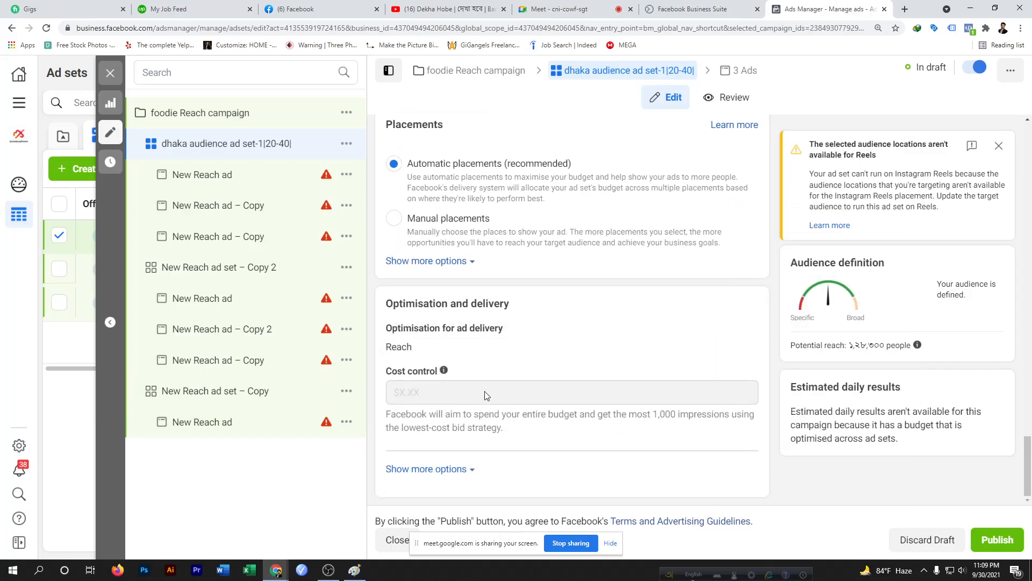
pyautogui.scroll(4, 471, 353)
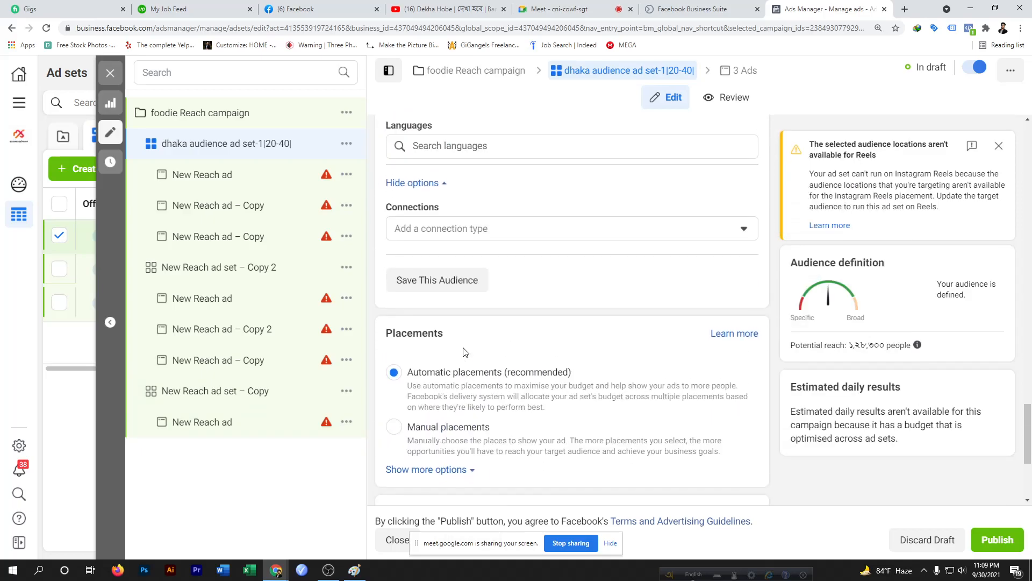
# Save the current targeting as a new audience named dhaka 14 20-40 detailed
pyautogui.click(428, 291)
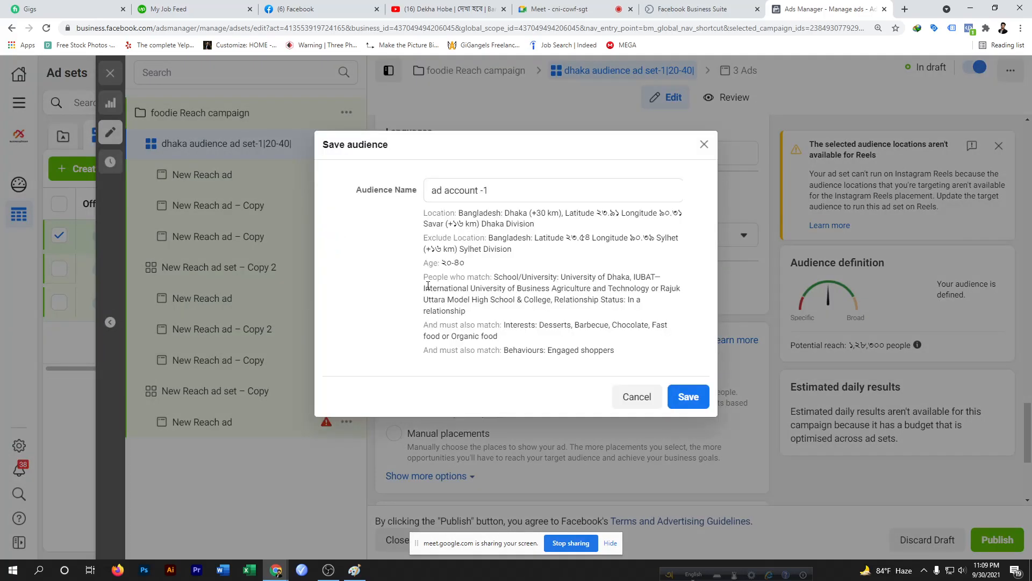
pyautogui.moveTo(494, 190); pyautogui.dragTo(418, 198)
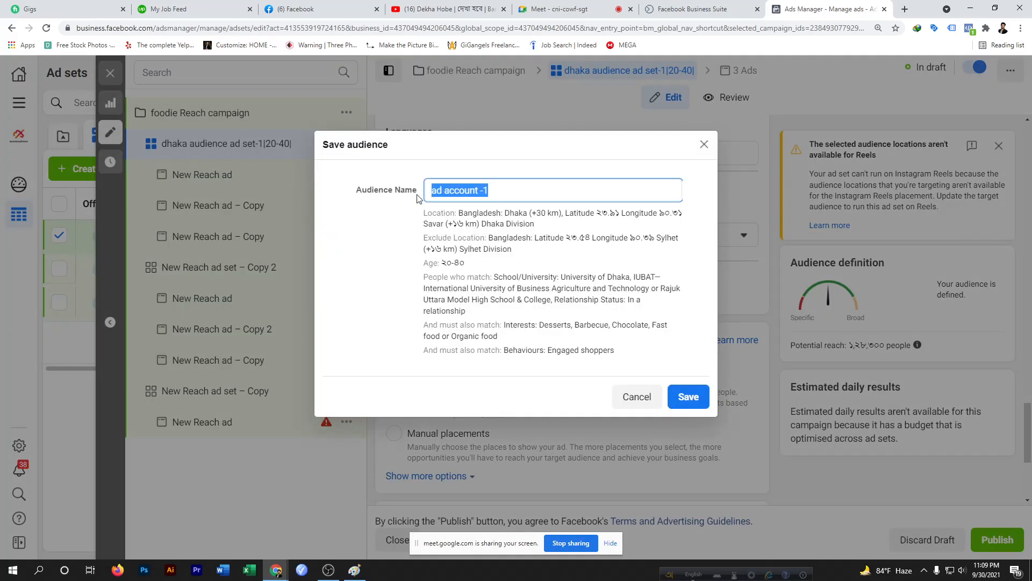
pyautogui.press('BackSpace')
pyautogui.write('dhaka 14')
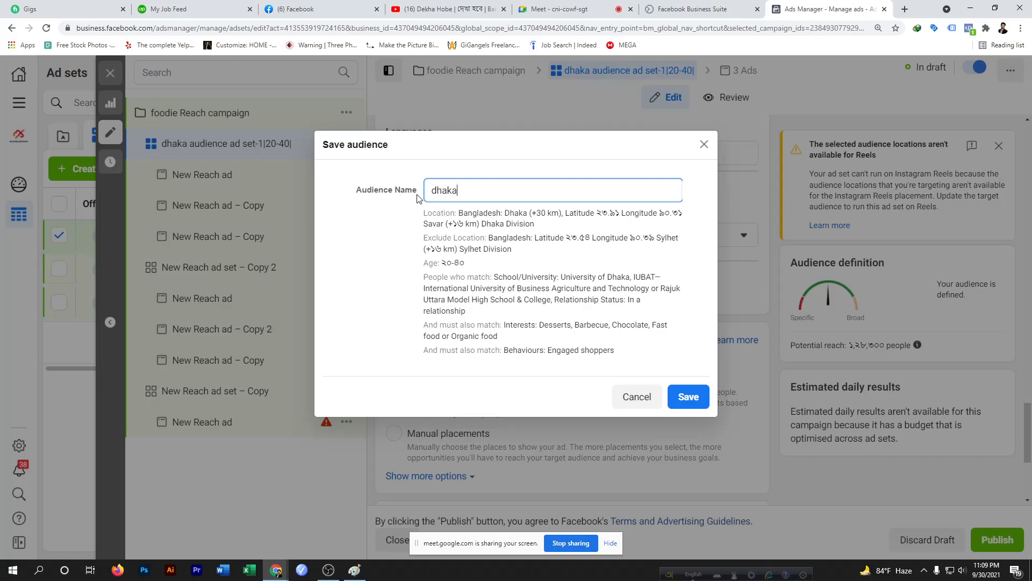
pyautogui.write(' 20-40 detailed')
pyautogui.click(693, 398)
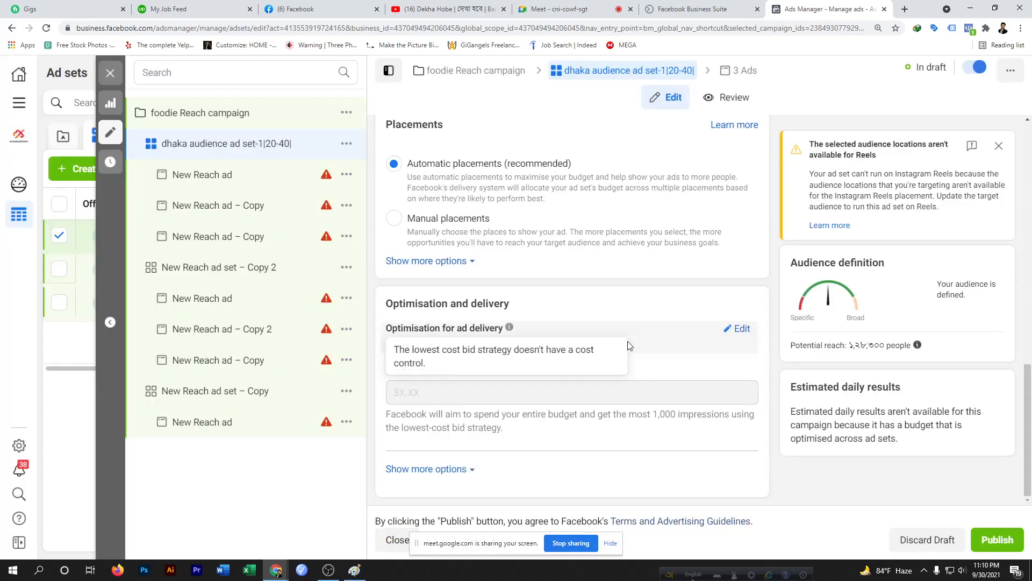
# Dismiss the warning about the start date being in the past in the schedule section
pyautogui.scroll(15, 613, 285)
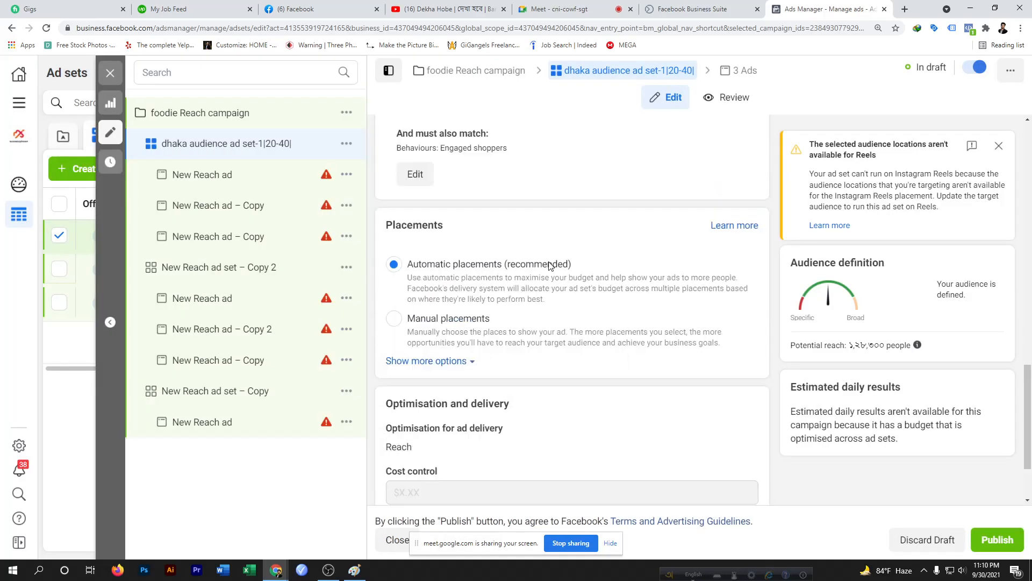
pyautogui.scroll(-2, 550, 266)
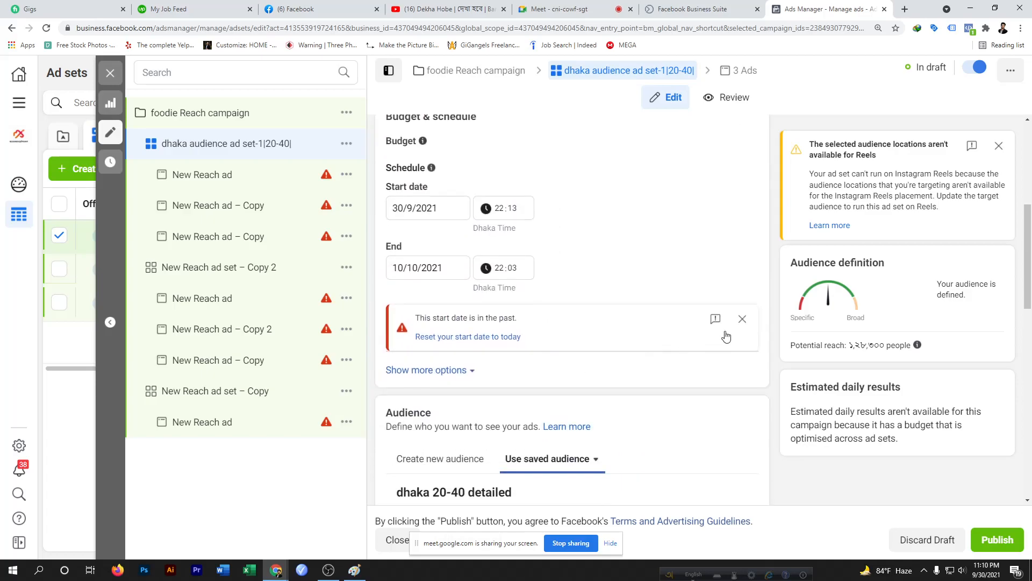
pyautogui.click(741, 319)
# Apply the saved audience dhaka 20-40 detailed from the saved audience list
pyautogui.scroll(-3, 571, 388)
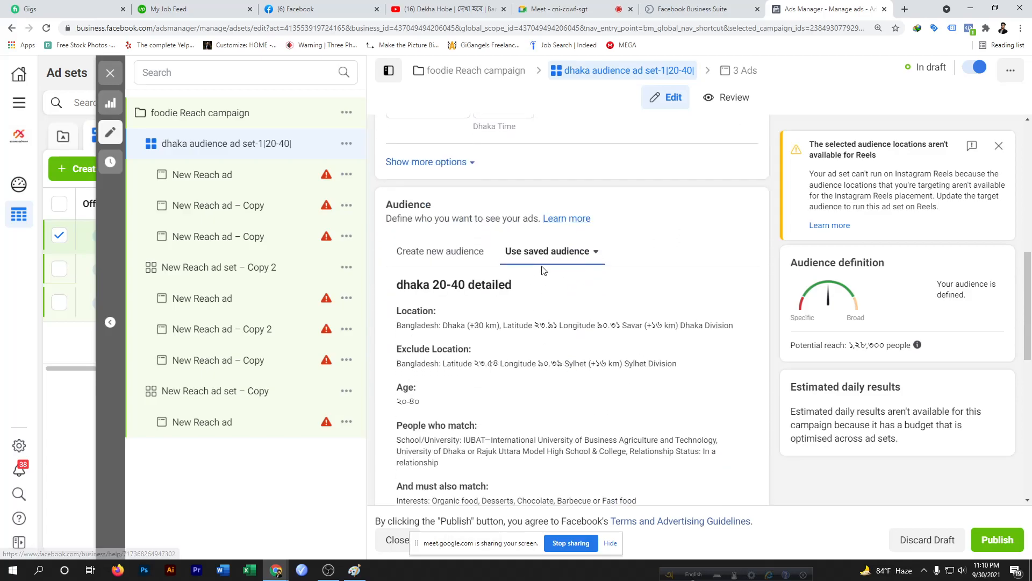
pyautogui.click(456, 257)
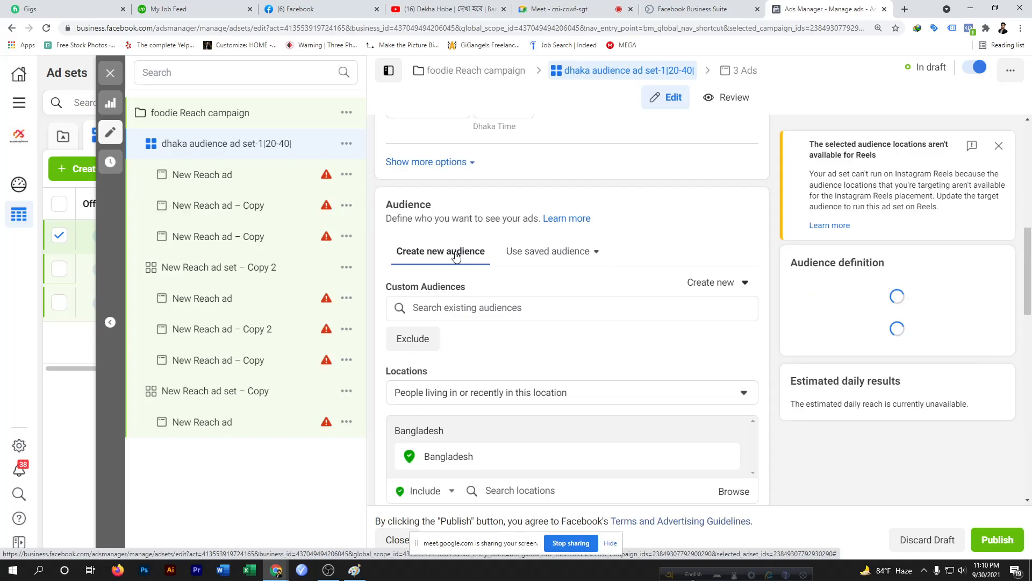
pyautogui.click(541, 257)
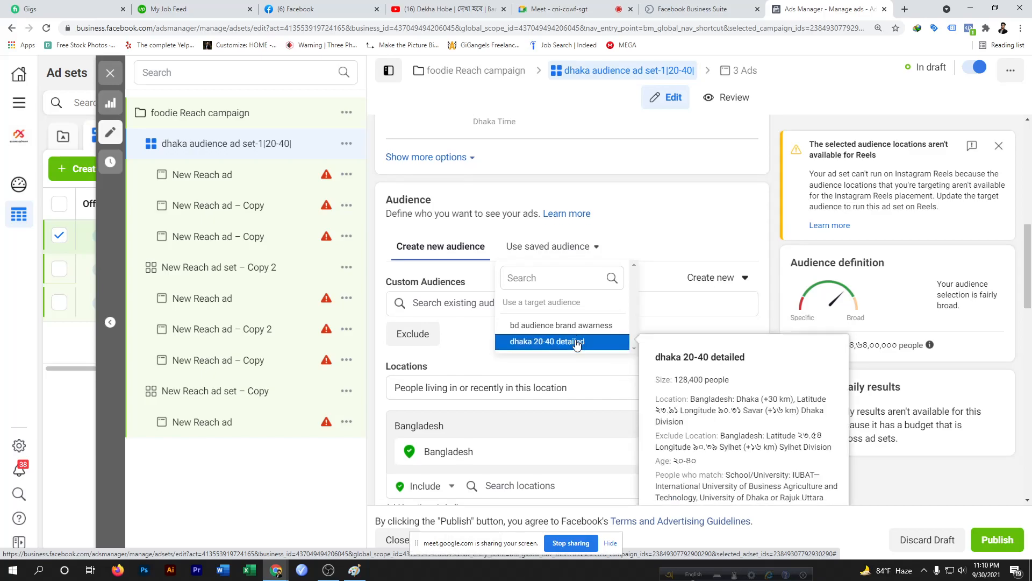
pyautogui.scroll(-5, 575, 346)
pyautogui.scroll(4, 758, 236)
pyautogui.scroll(-4, 699, 269)
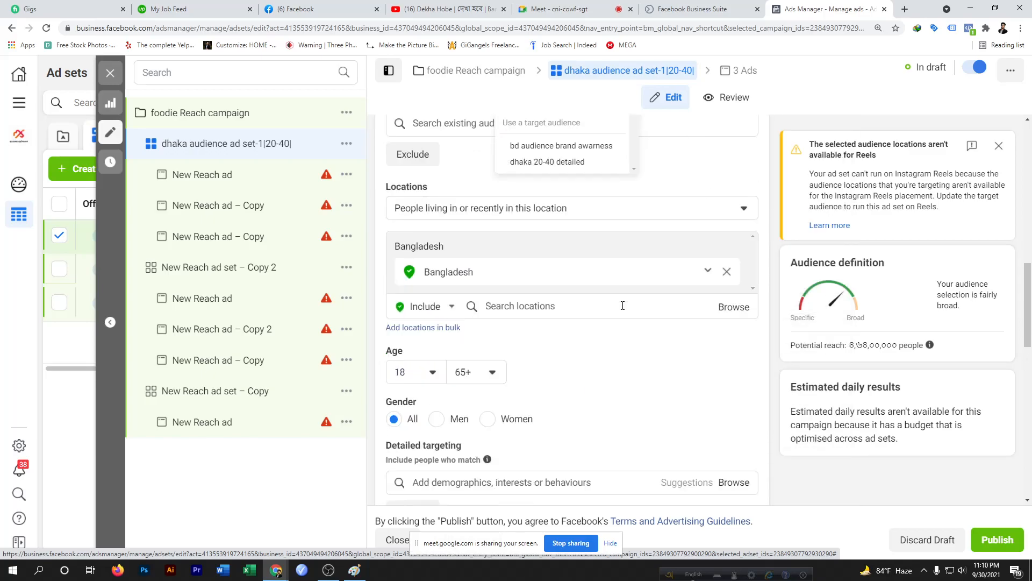
pyautogui.scroll(4, 620, 306)
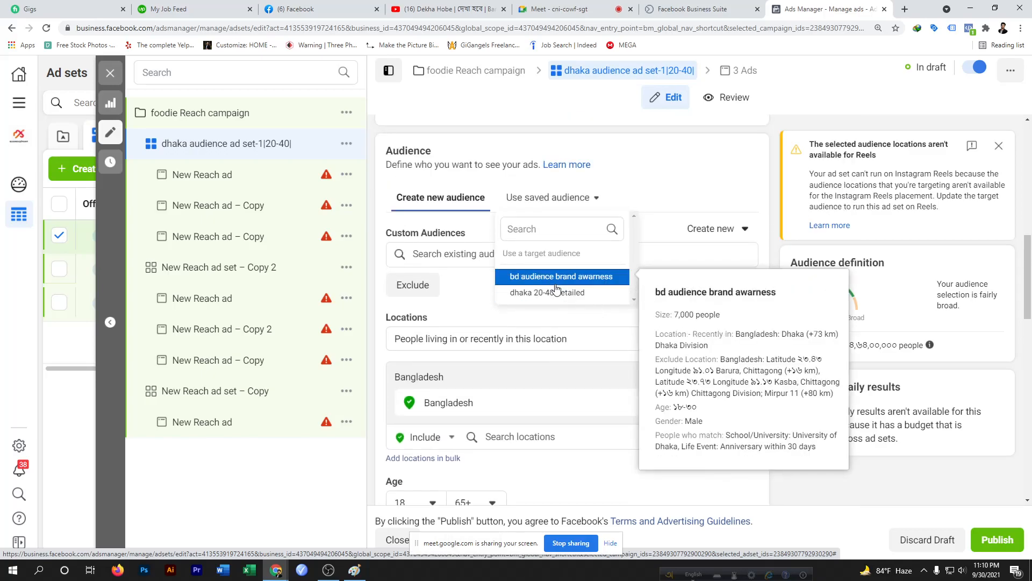
pyautogui.moveTo(558, 295)
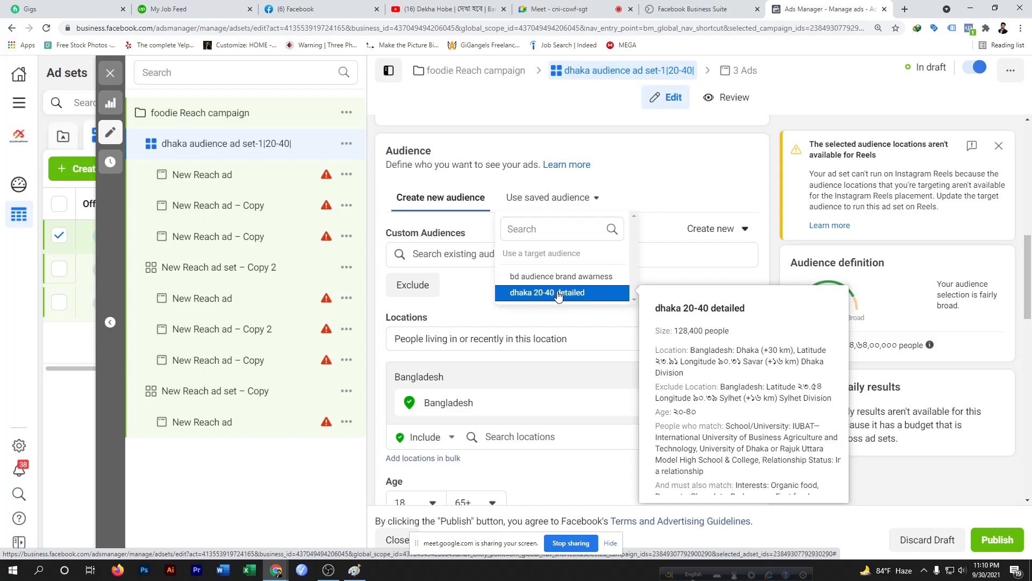
pyautogui.click(558, 293)
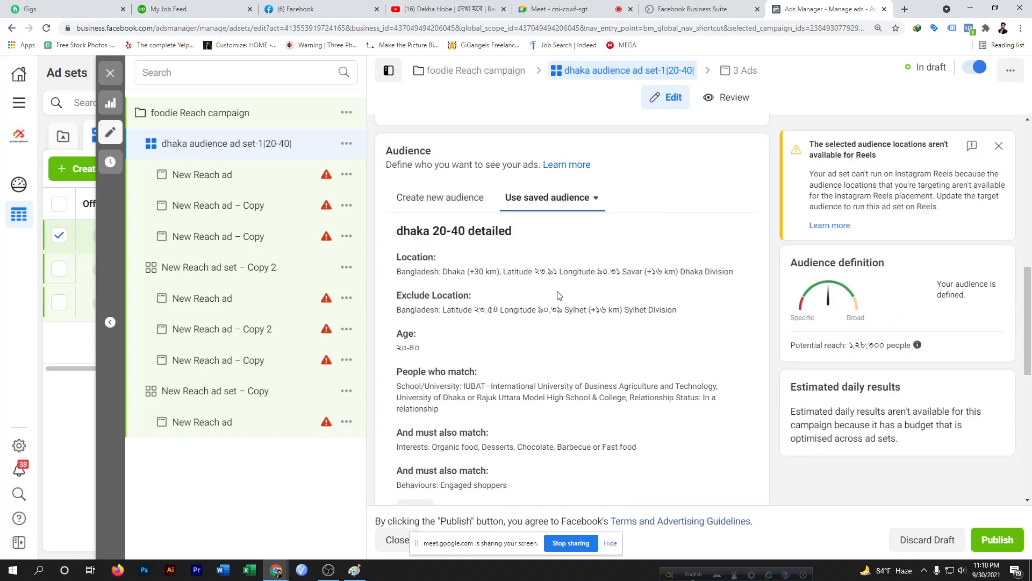
pyautogui.scroll(-8, 559, 295)
pyautogui.scroll(5, 557, 295)
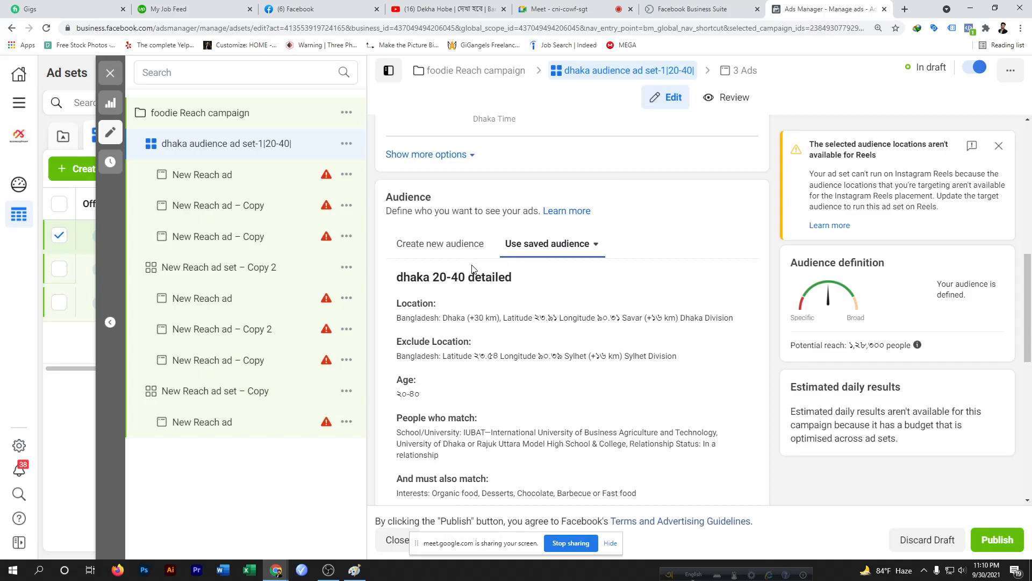
# Switch the audience section back to creating a new audience
pyautogui.click(457, 245)
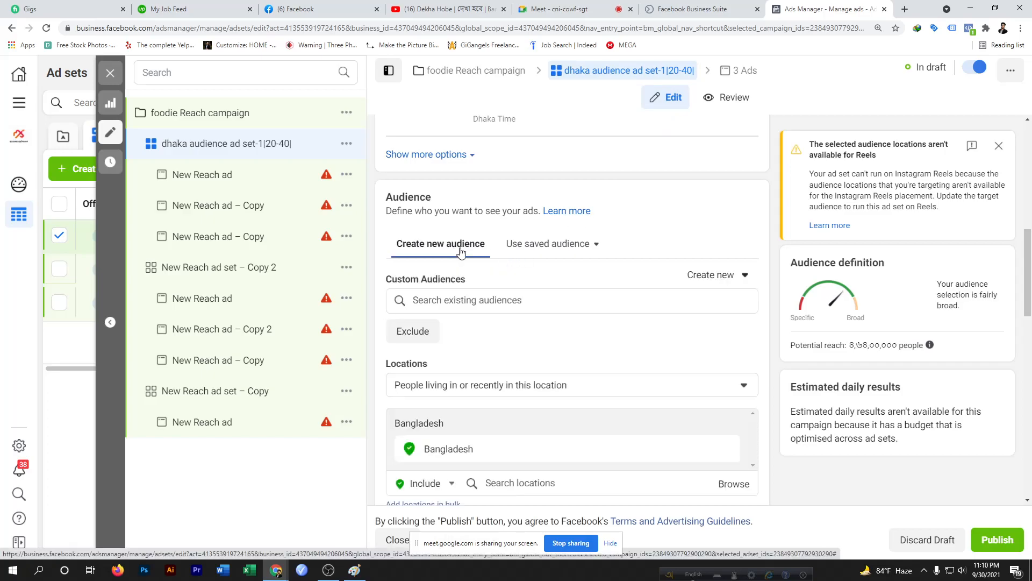
pyautogui.scroll(-13, 574, 444)
pyautogui.scroll(-2, 576, 444)
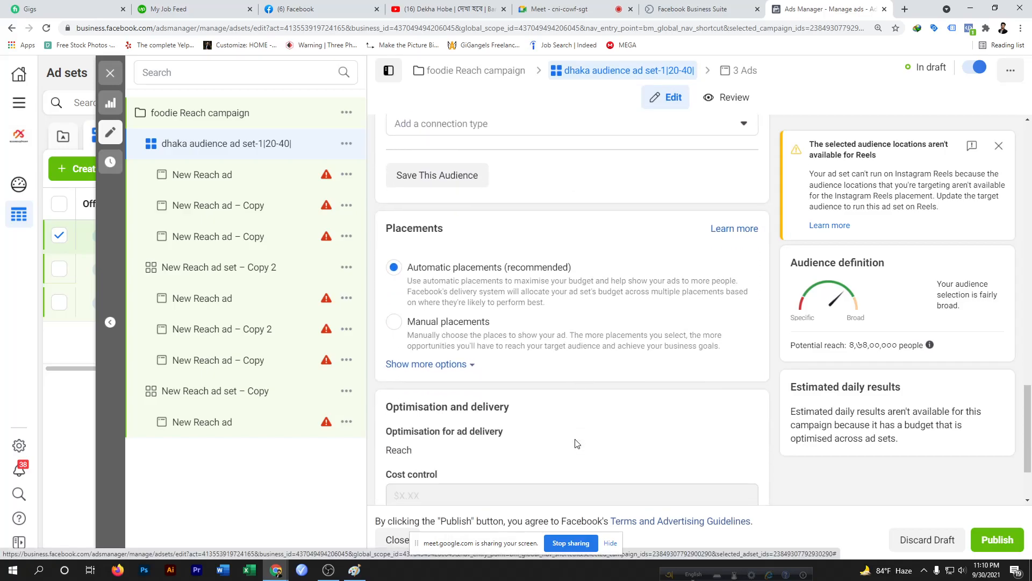
pyautogui.scroll(-2, 655, 330)
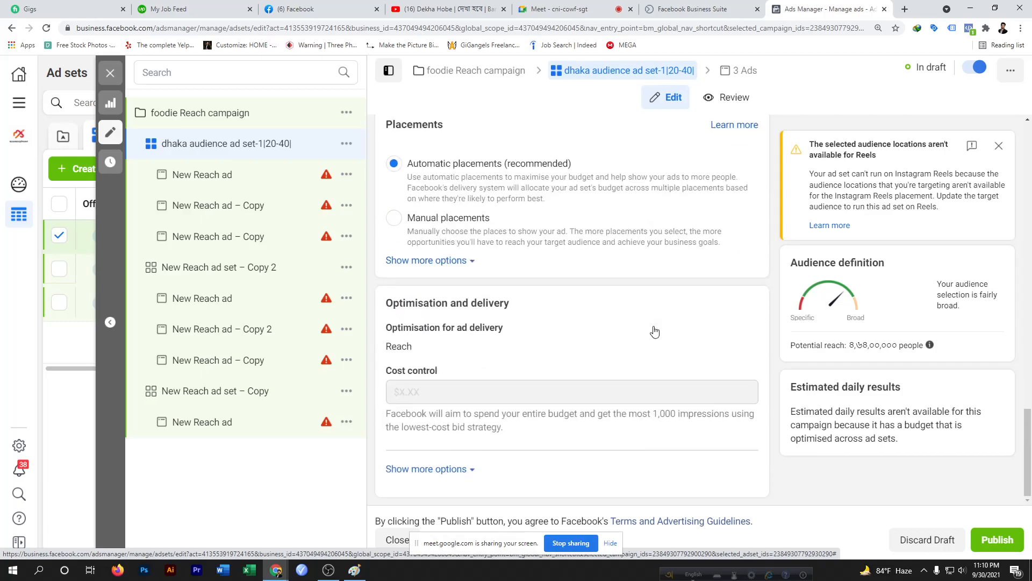
pyautogui.scroll(3, 430, 317)
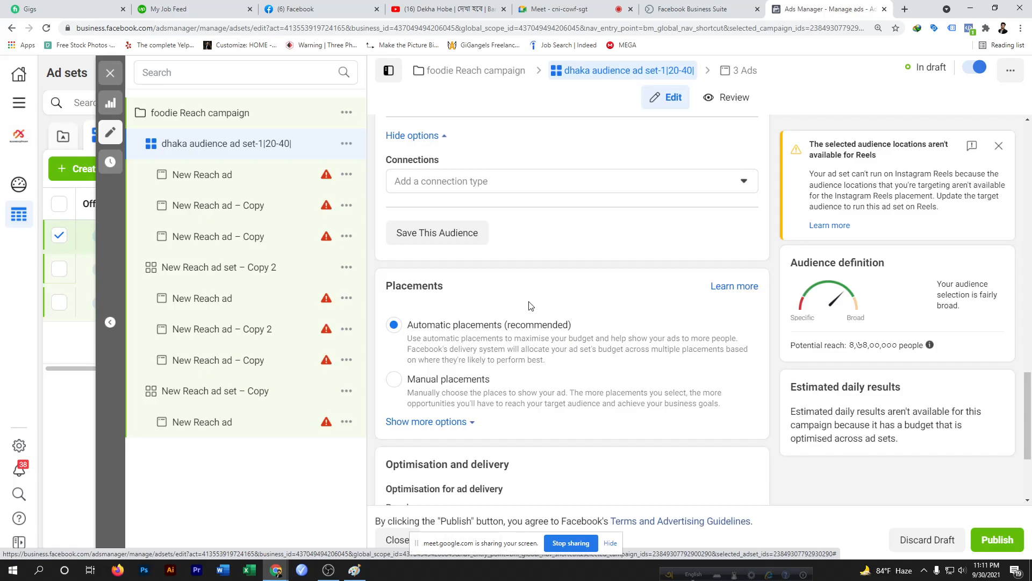
# Switch to manual placements and limit the devices to Mobile only
pyautogui.click(393, 381)
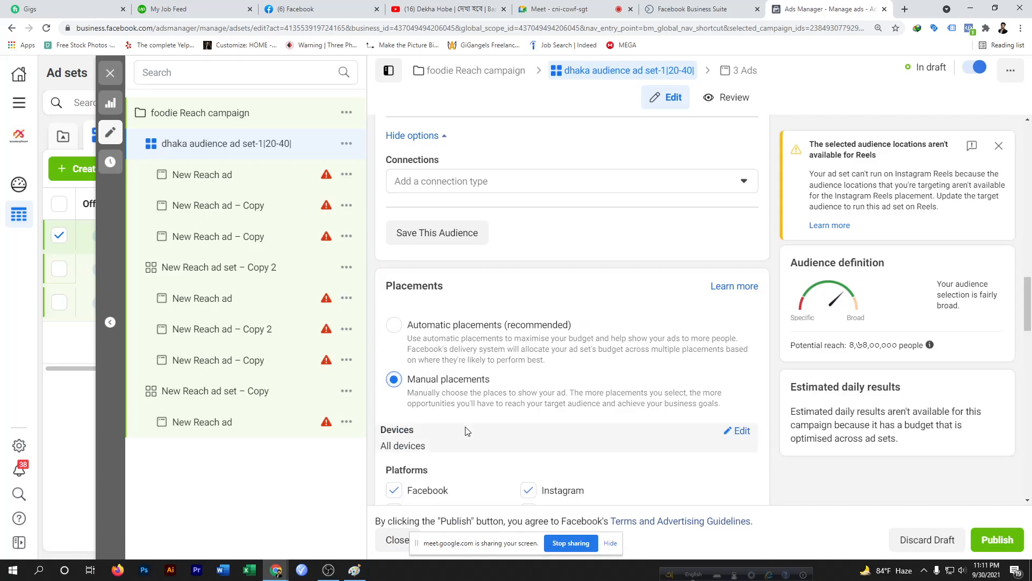
pyautogui.scroll(-3, 467, 431)
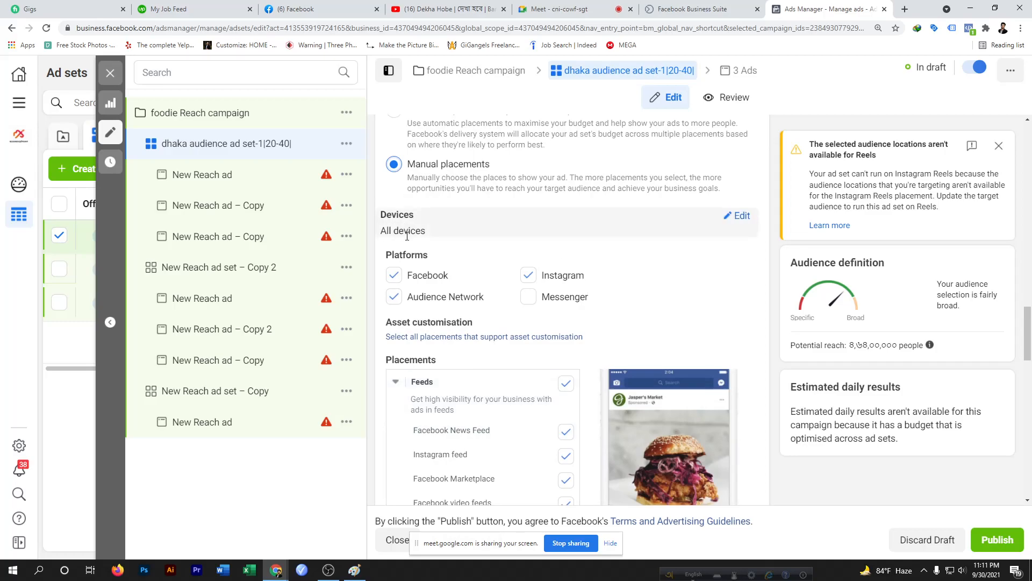
pyautogui.click(740, 215)
pyautogui.click(743, 238)
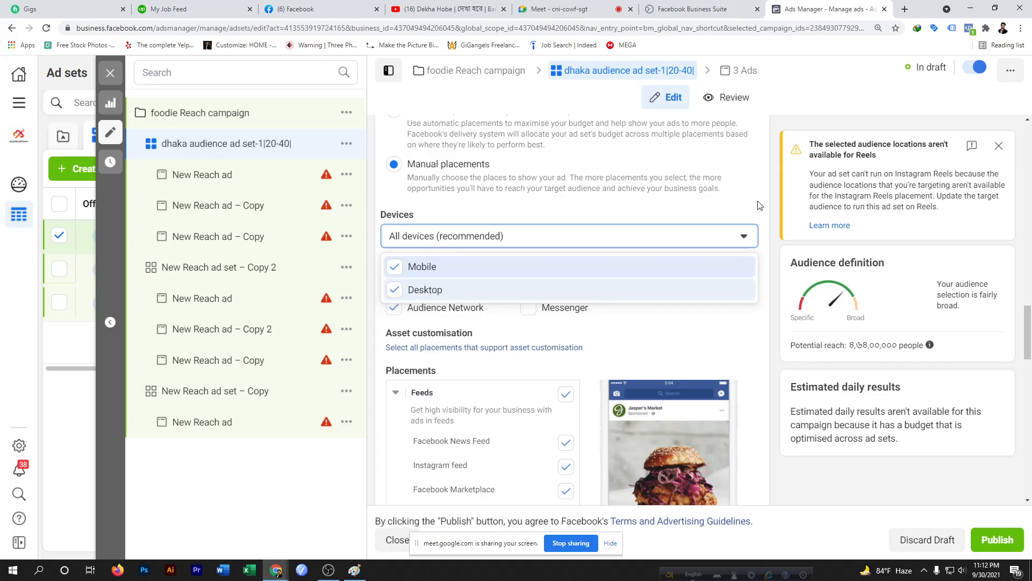
pyautogui.click(394, 292)
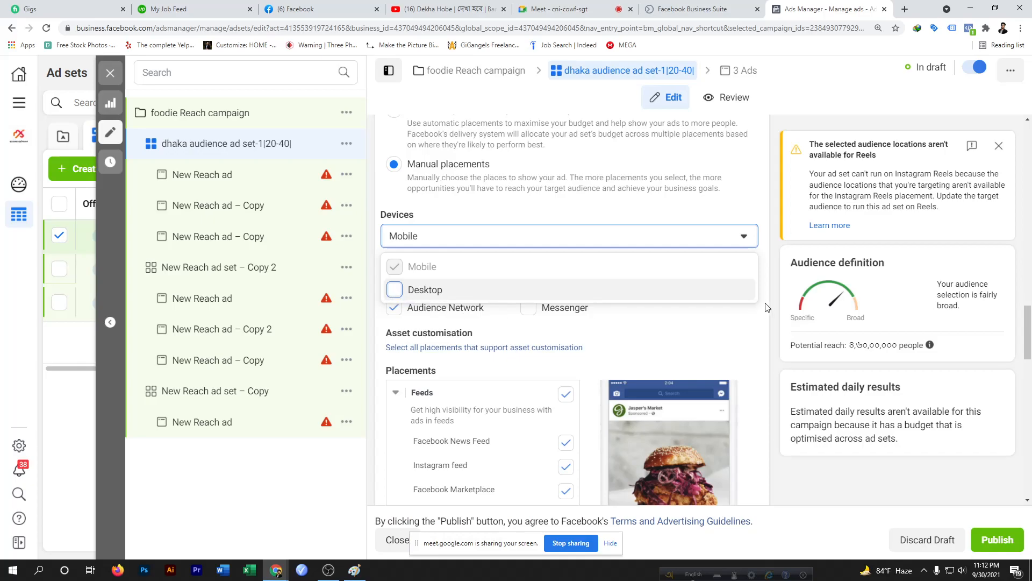
pyautogui.click(396, 290)
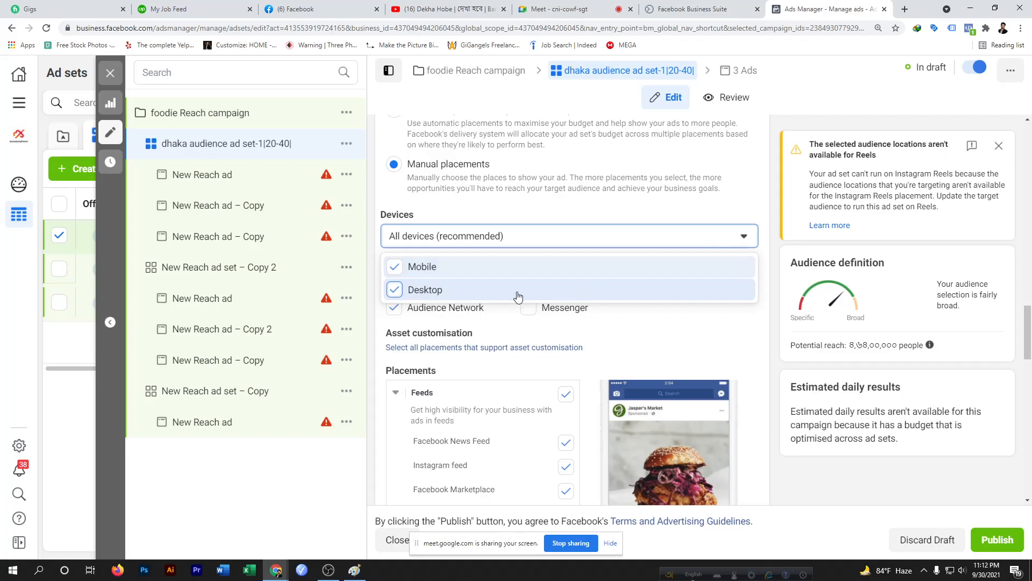
pyautogui.click(395, 293)
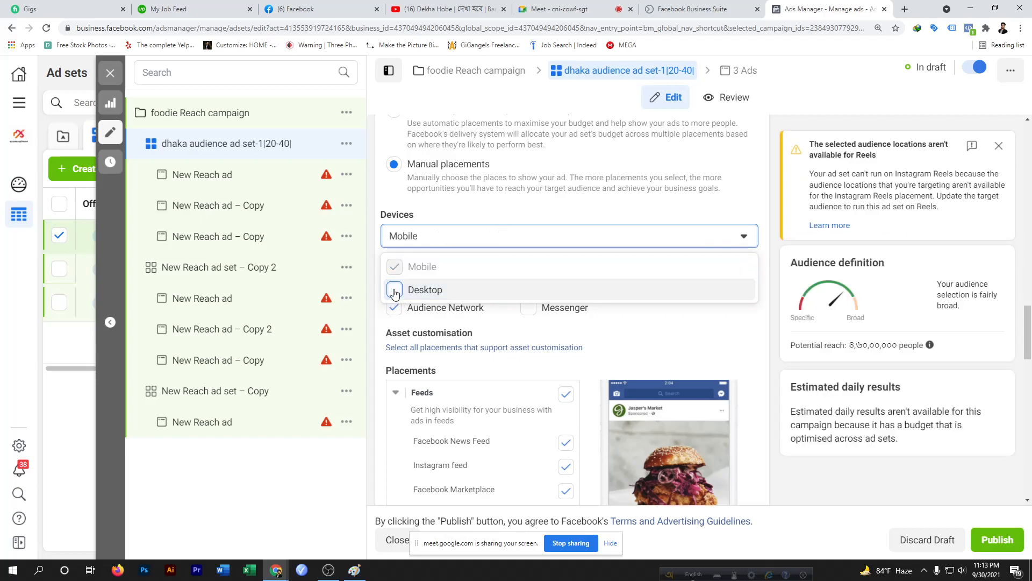
pyautogui.click(768, 304)
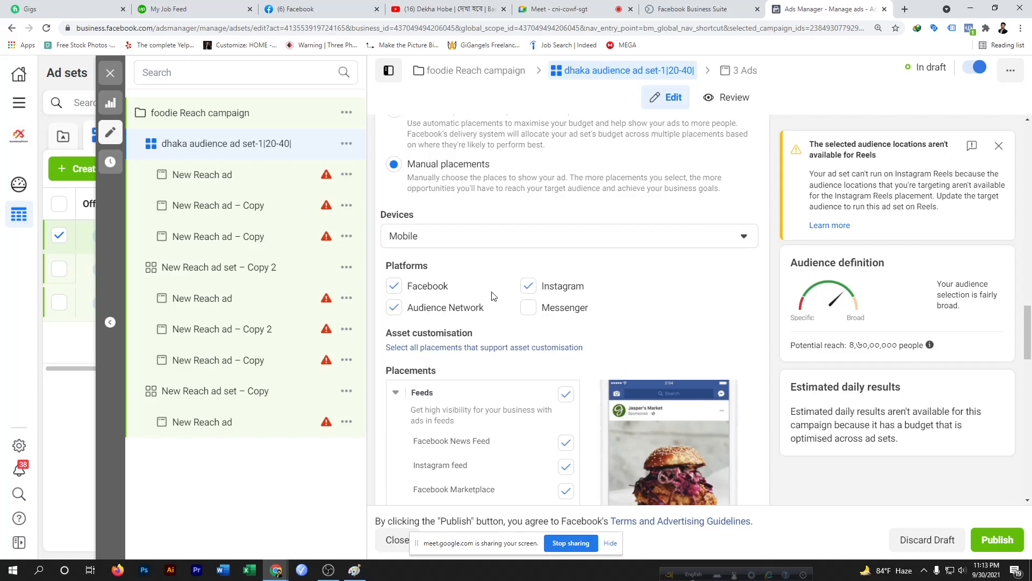
# Untick the Instagram and Audience Network platforms
pyautogui.click(529, 286)
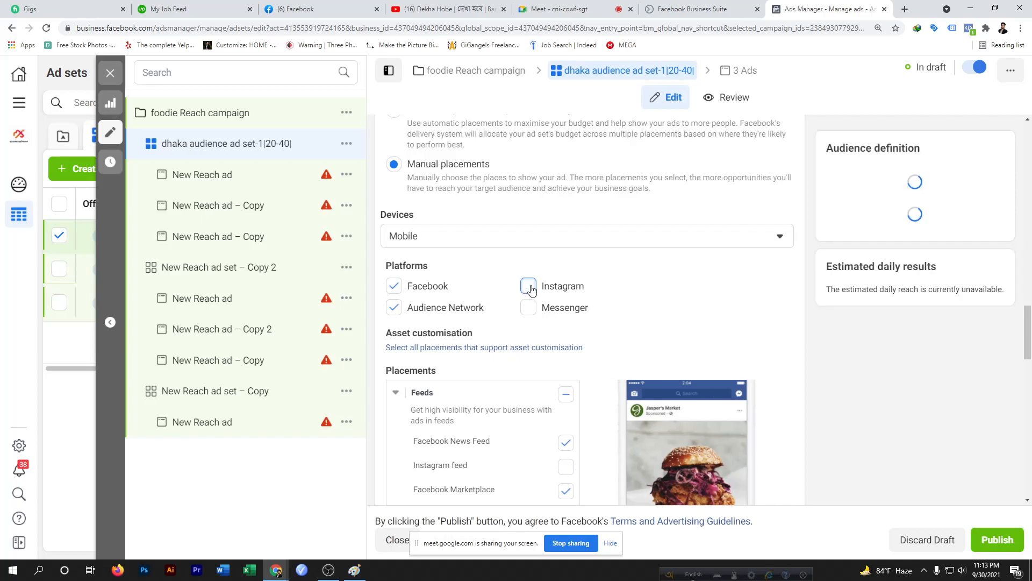
pyautogui.click(394, 309)
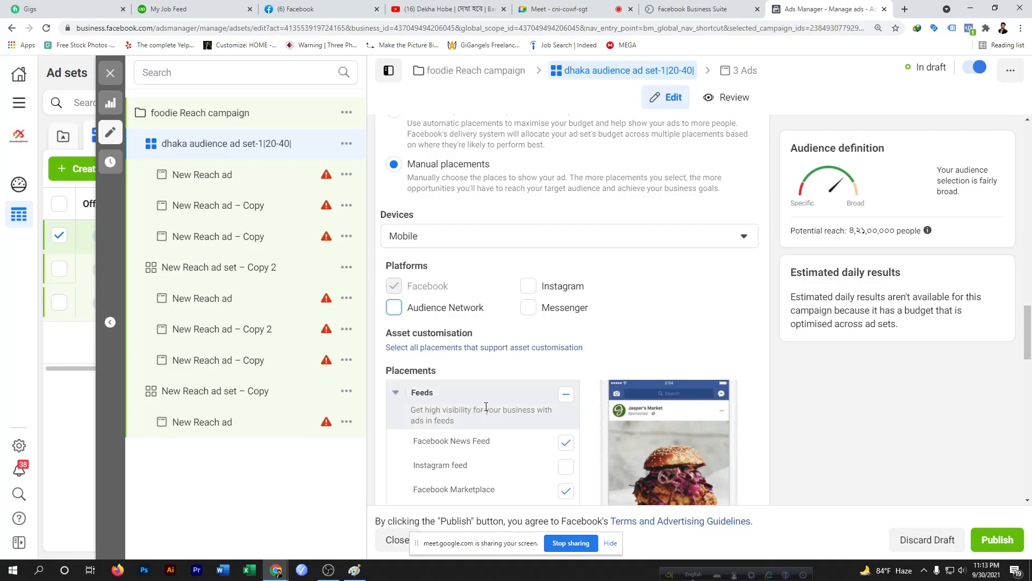
# Turn off the In-article placement group in the placements list
pyautogui.scroll(-2, 486, 407)
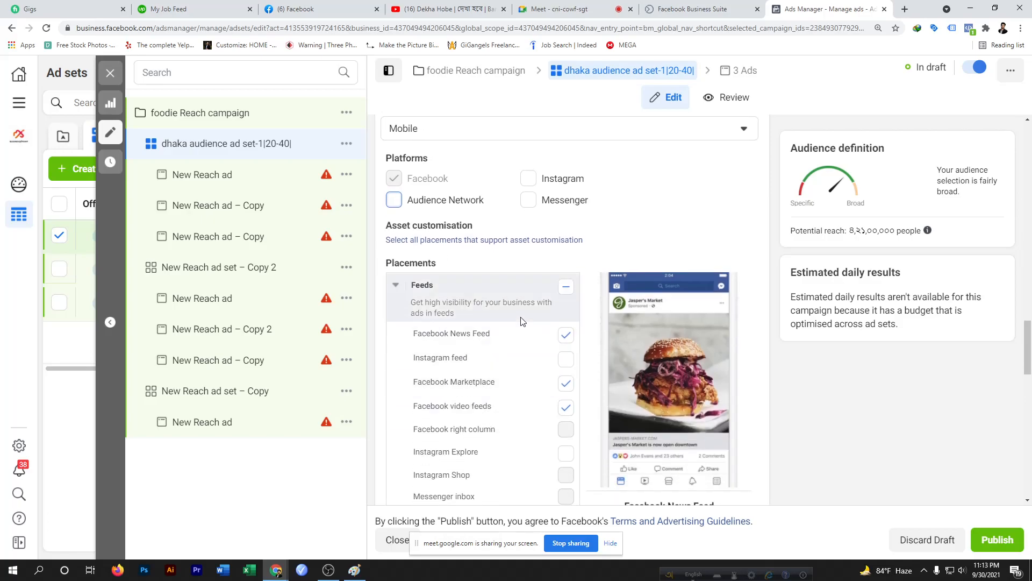
pyautogui.scroll(-1, 521, 322)
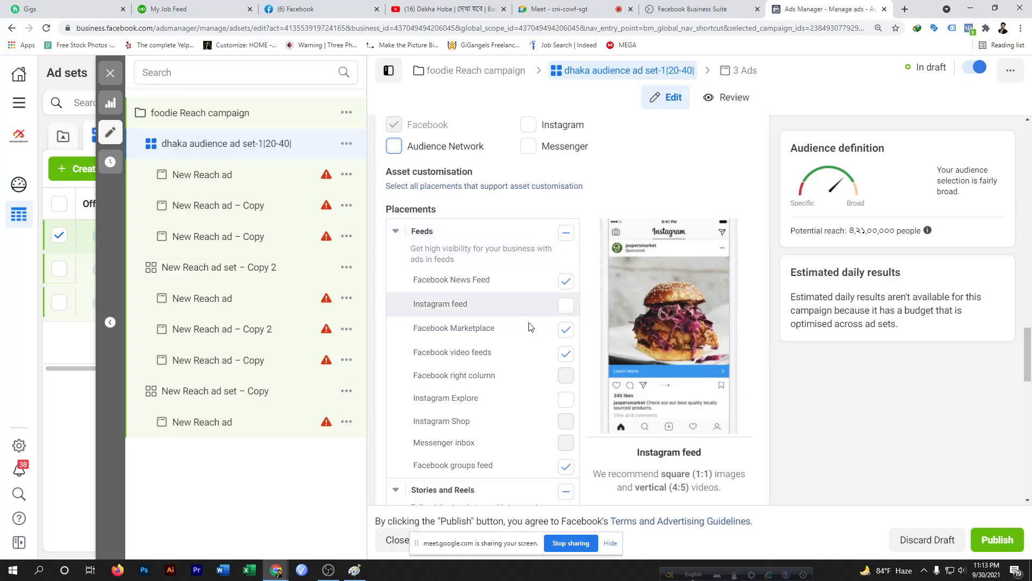
pyautogui.scroll(-4, 531, 423)
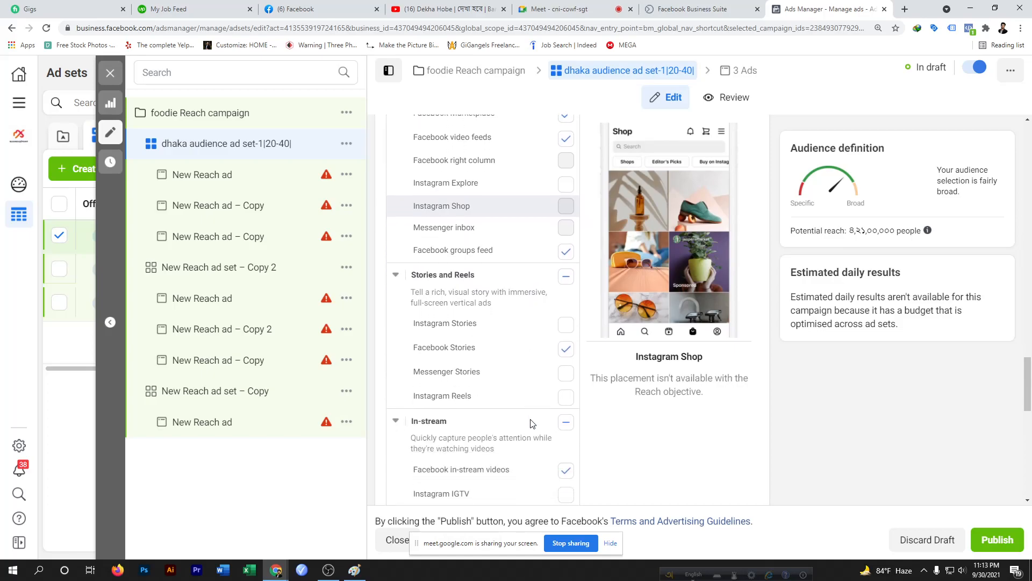
pyautogui.scroll(3, 531, 423)
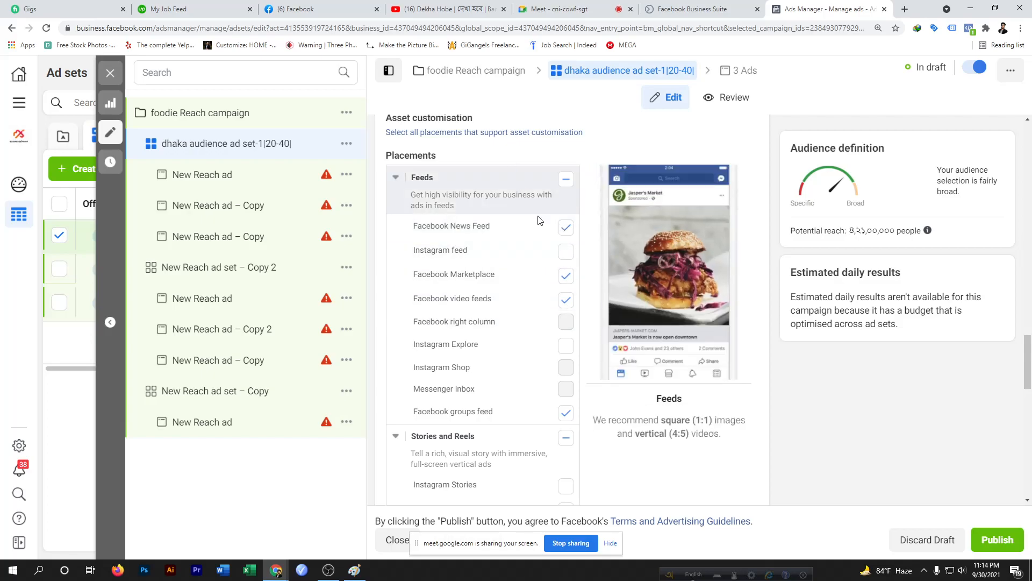
pyautogui.scroll(-4, 559, 415)
pyautogui.scroll(-4, 560, 414)
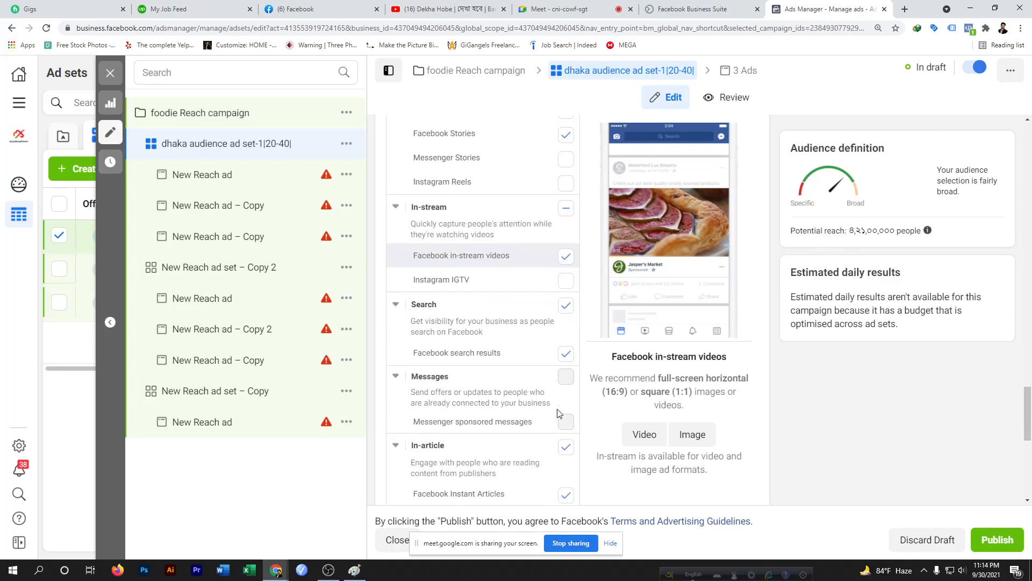
pyautogui.scroll(7, 560, 414)
pyautogui.scroll(-9, 559, 374)
pyautogui.scroll(3, 542, 293)
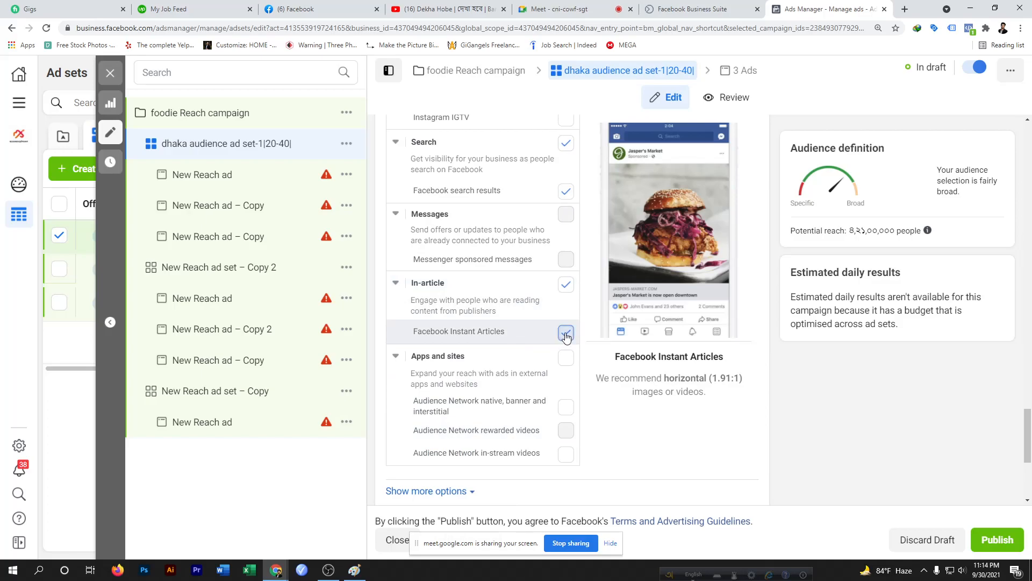
pyautogui.click(566, 288)
pyautogui.click(566, 285)
# Untick the Facebook Marketplace and Facebook video feeds placements
pyautogui.scroll(12, 566, 289)
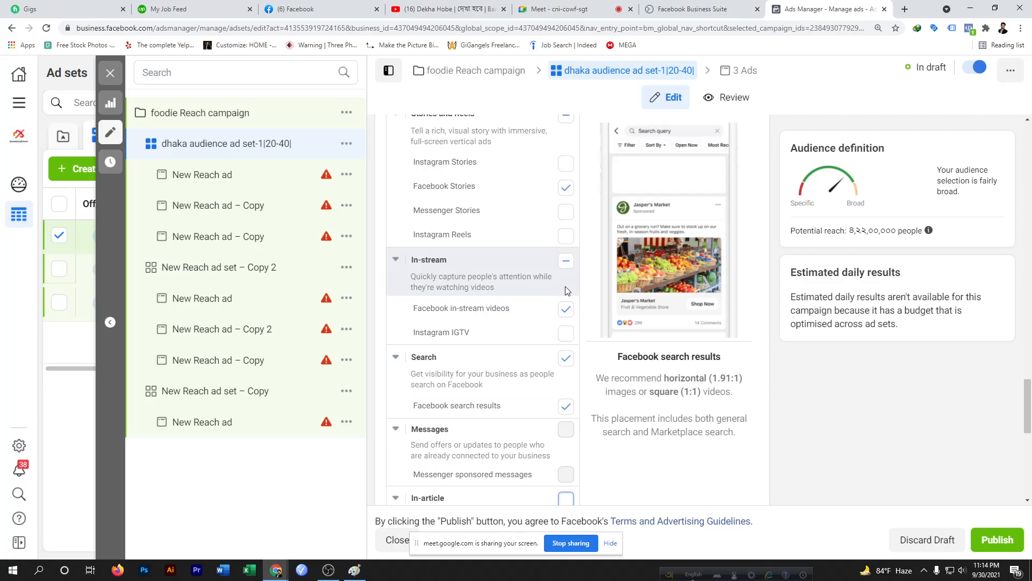
pyautogui.scroll(4, 565, 237)
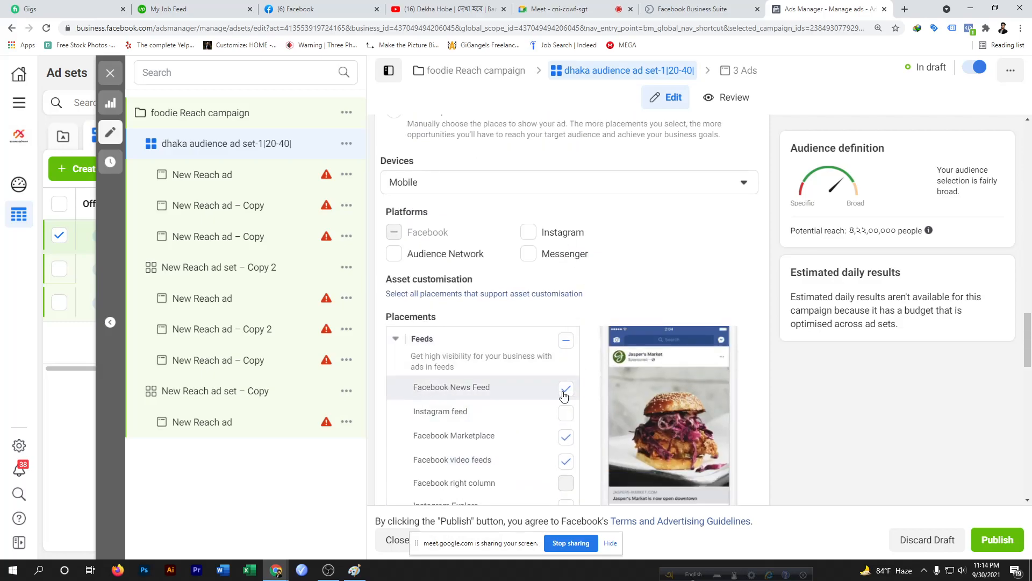
pyautogui.scroll(-2, 564, 391)
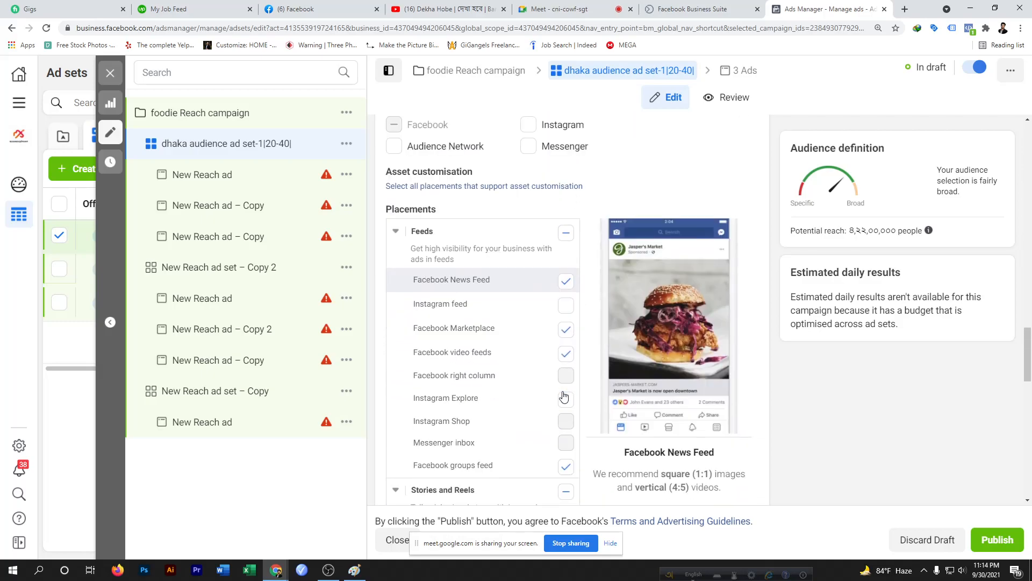
pyautogui.click(566, 330)
pyautogui.click(565, 354)
# Untick the Facebook groups feed, Facebook Stories and Search placements
pyautogui.scroll(-3, 563, 362)
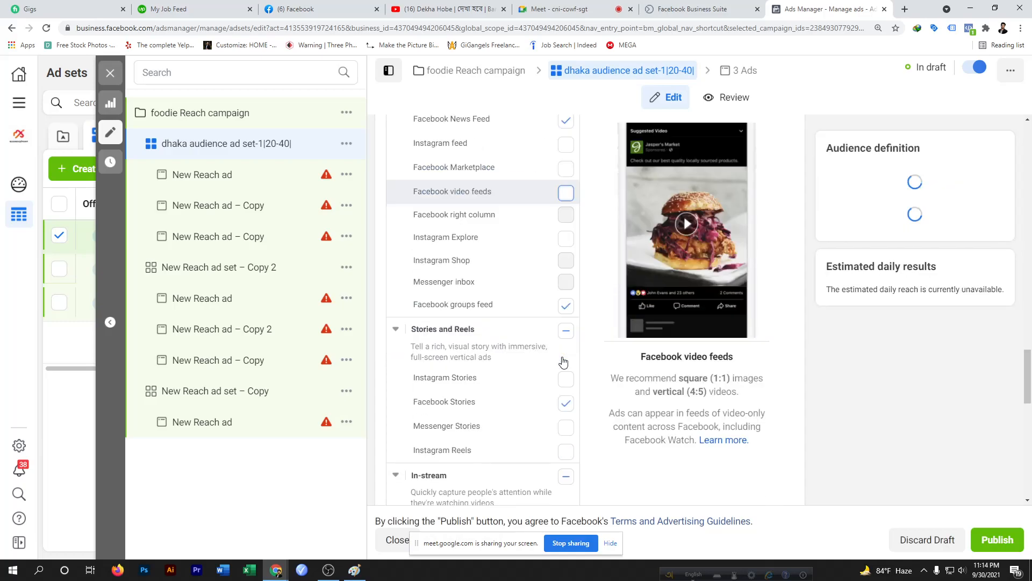
pyautogui.click(567, 305)
pyautogui.click(570, 406)
pyautogui.scroll(-4, 559, 473)
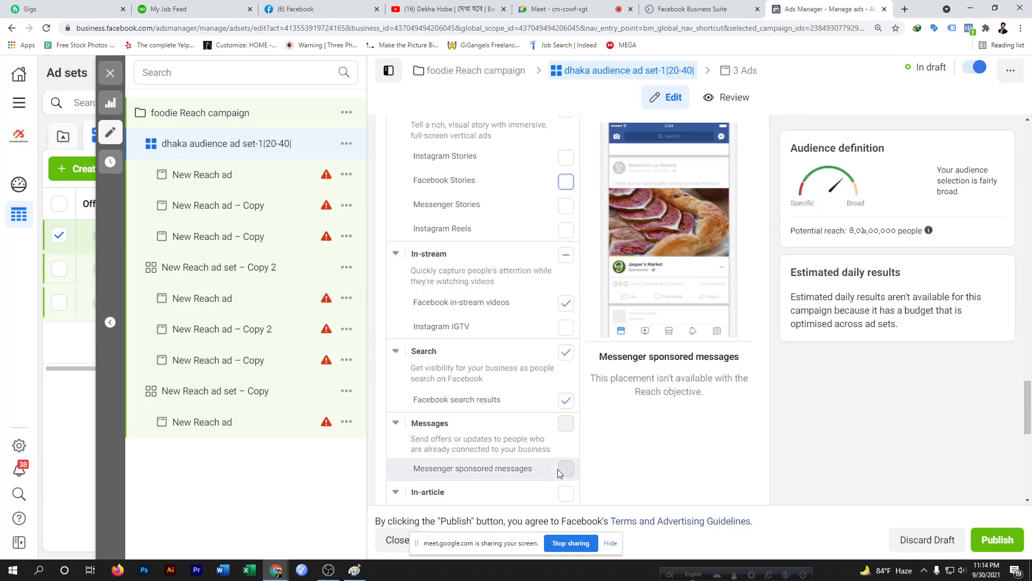
pyautogui.scroll(-1, 559, 474)
pyautogui.click(565, 352)
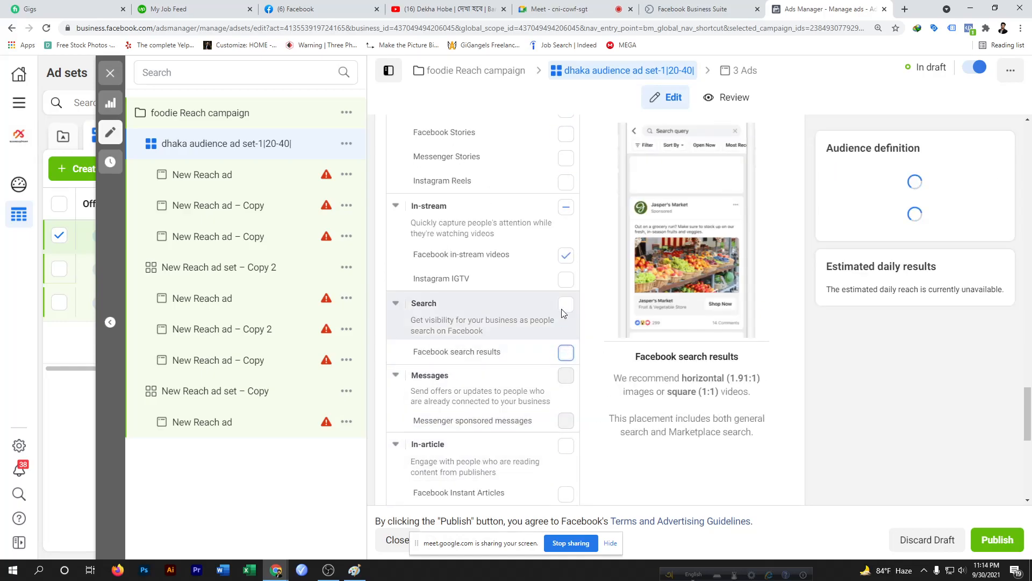
# Untick the Facebook in-stream videos placement, switching the Search group on and back off
pyautogui.click(566, 304)
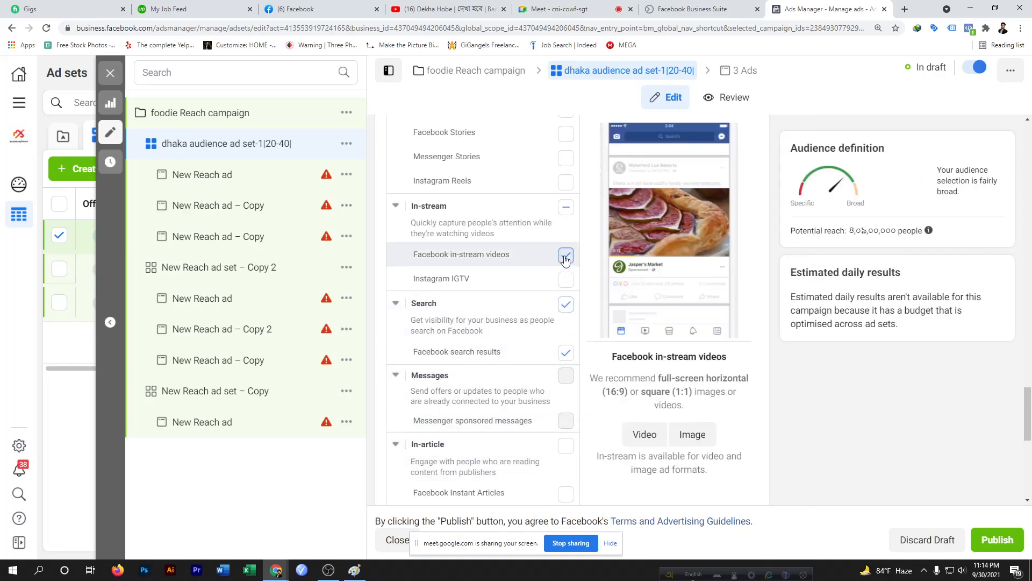
pyautogui.click(566, 256)
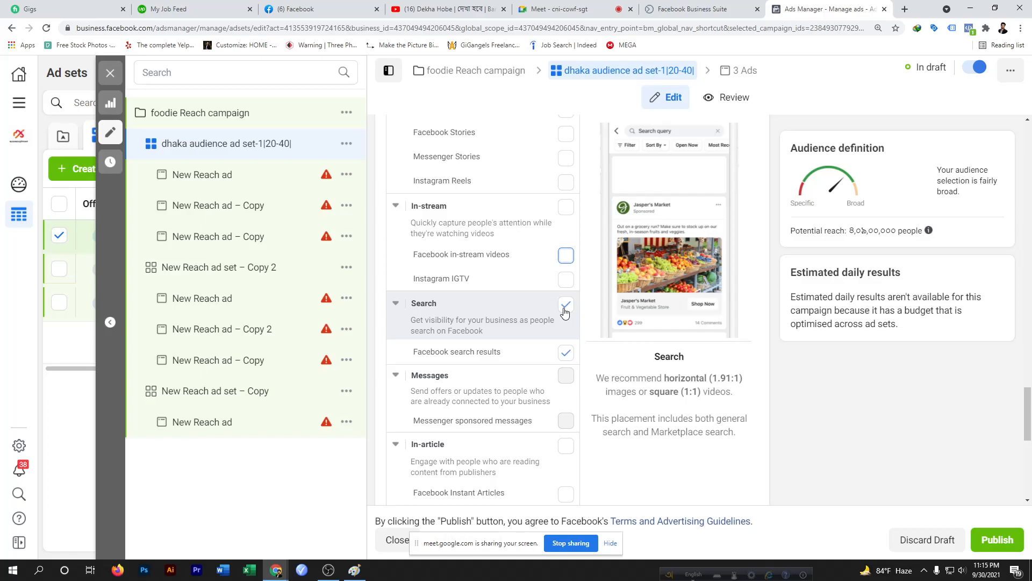
pyautogui.click(565, 355)
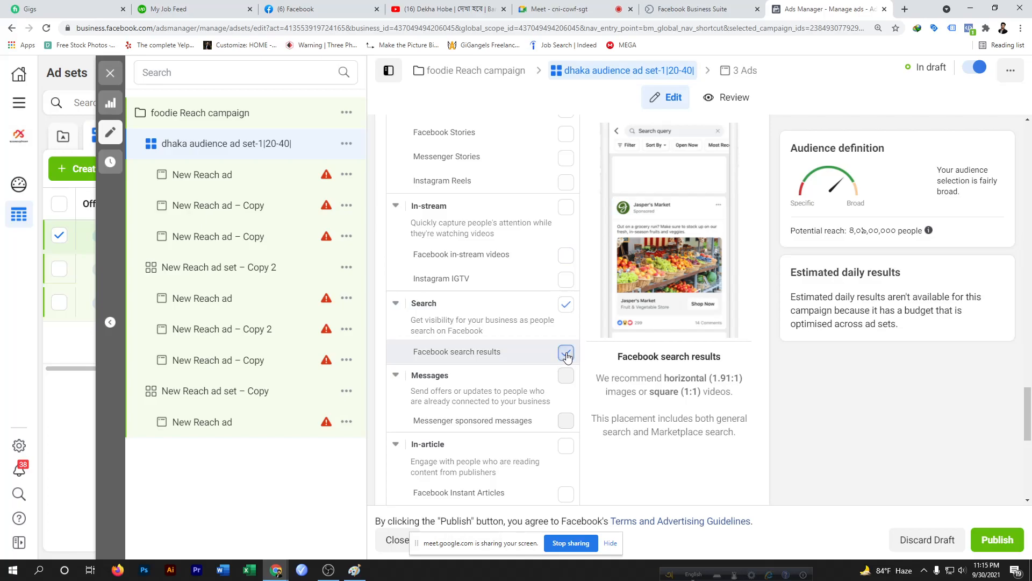
pyautogui.scroll(8, 559, 282)
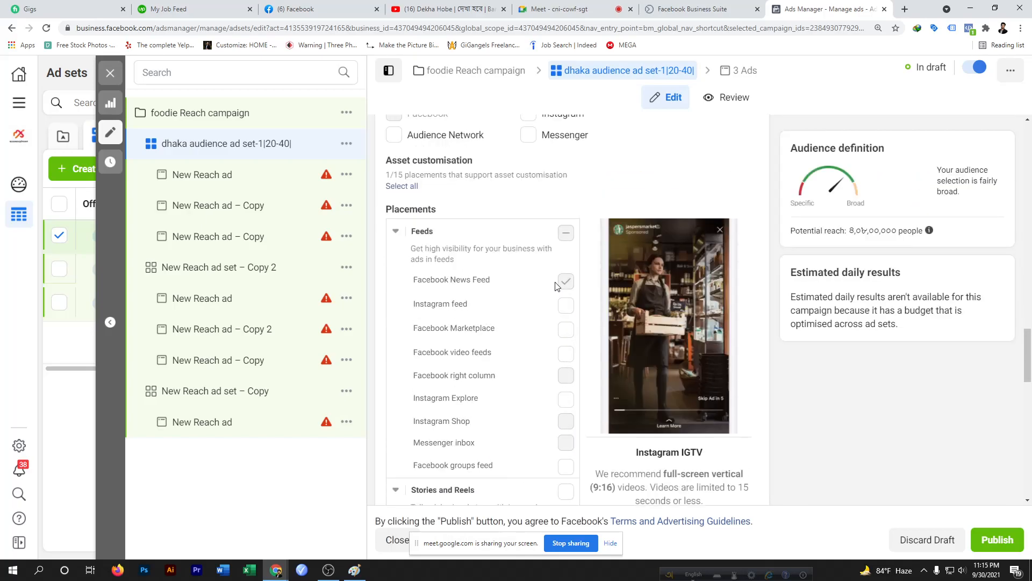
pyautogui.scroll(5, 554, 284)
pyautogui.scroll(-6, 507, 265)
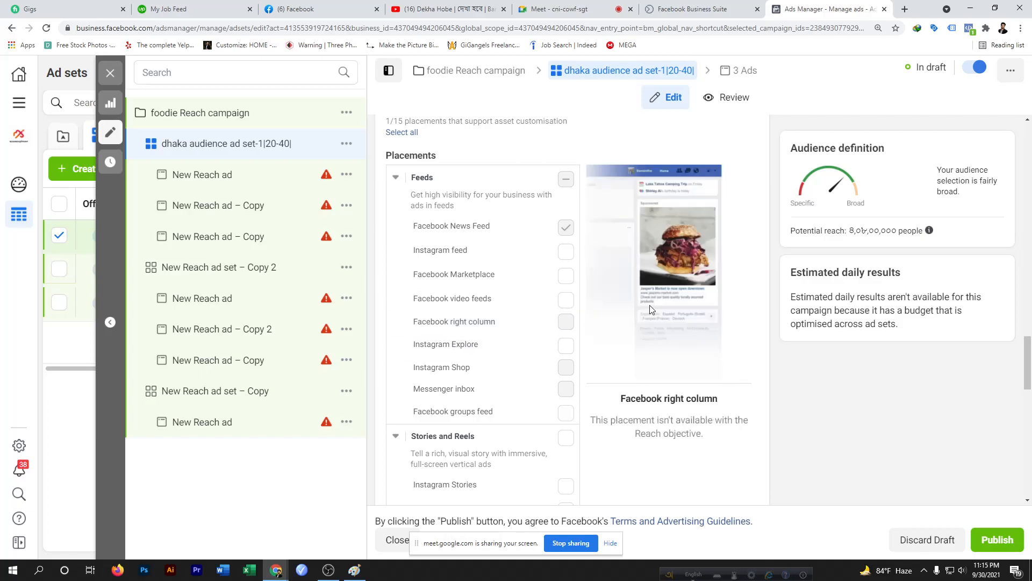
pyautogui.scroll(4, 852, 194)
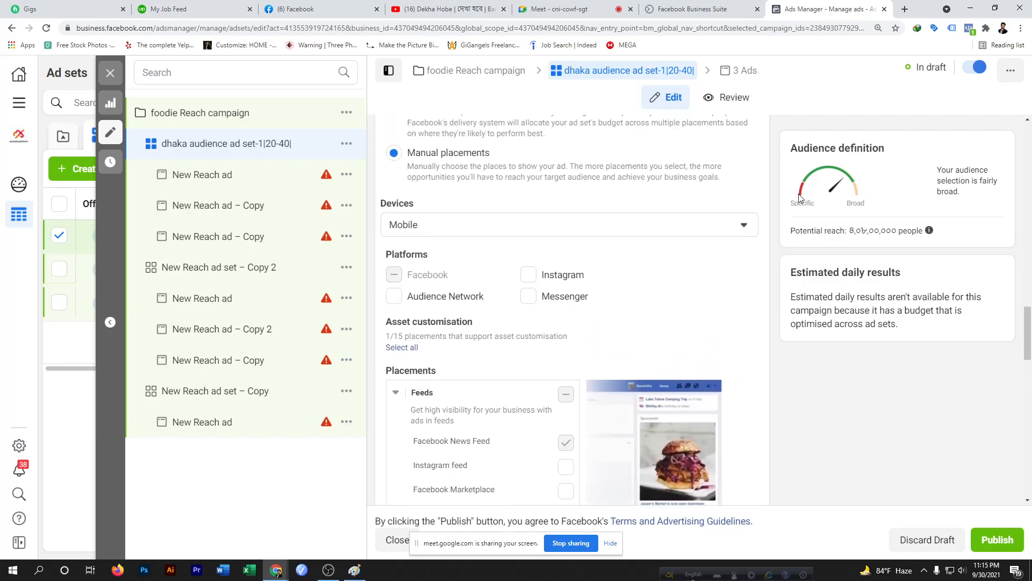
pyautogui.click(309, 8)
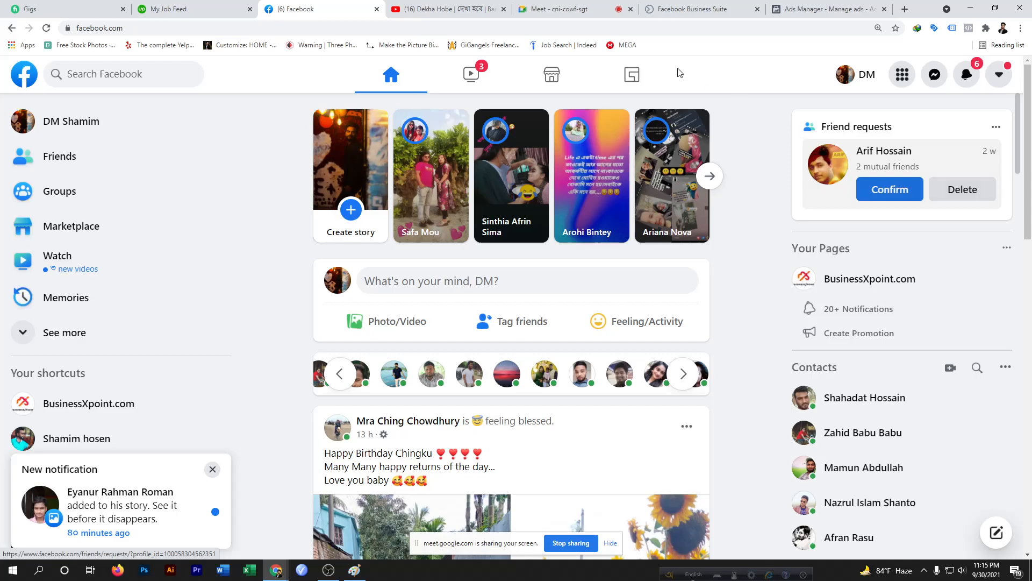
pyautogui.click(820, 9)
# Review the placement checkboxes from Feeds down to Apps and sites
pyautogui.scroll(-3, 539, 389)
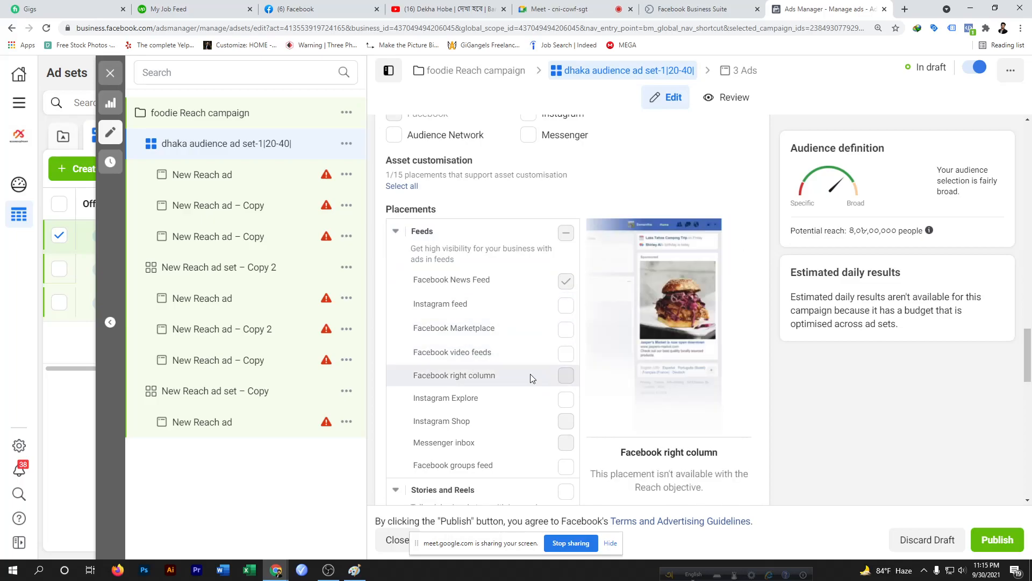
pyautogui.scroll(-3, 527, 405)
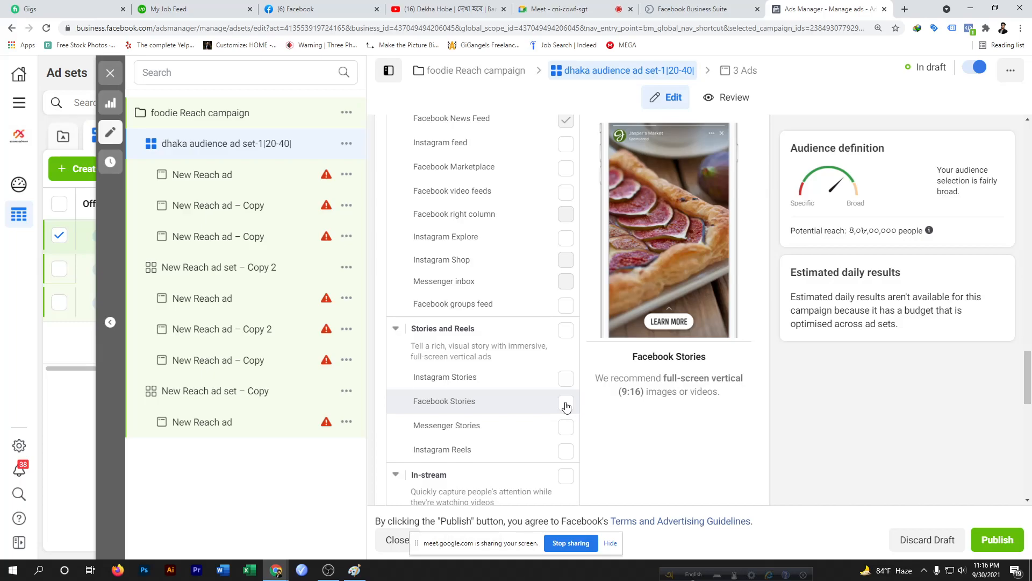
pyautogui.scroll(-4, 566, 406)
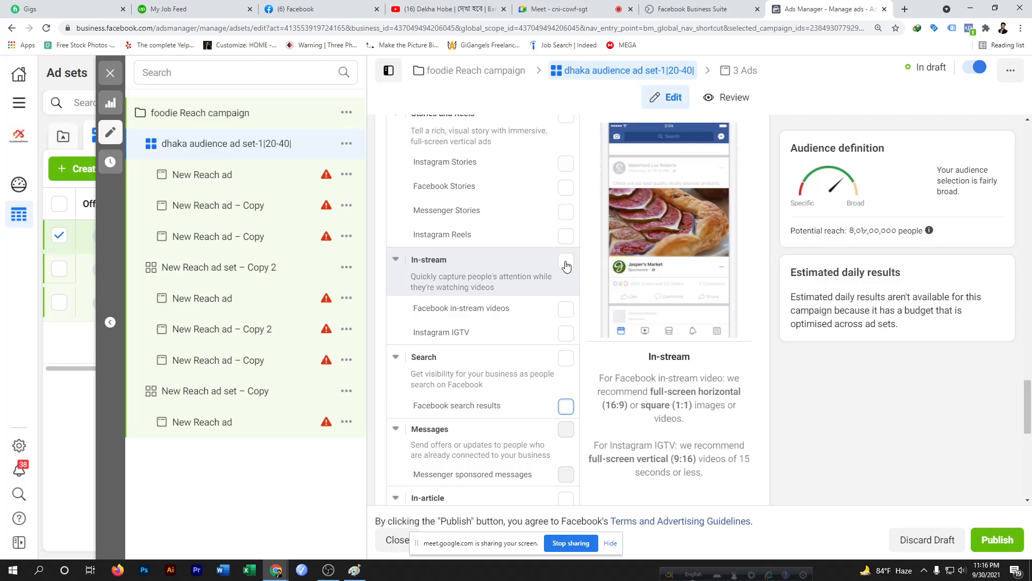
pyautogui.scroll(-6, 532, 406)
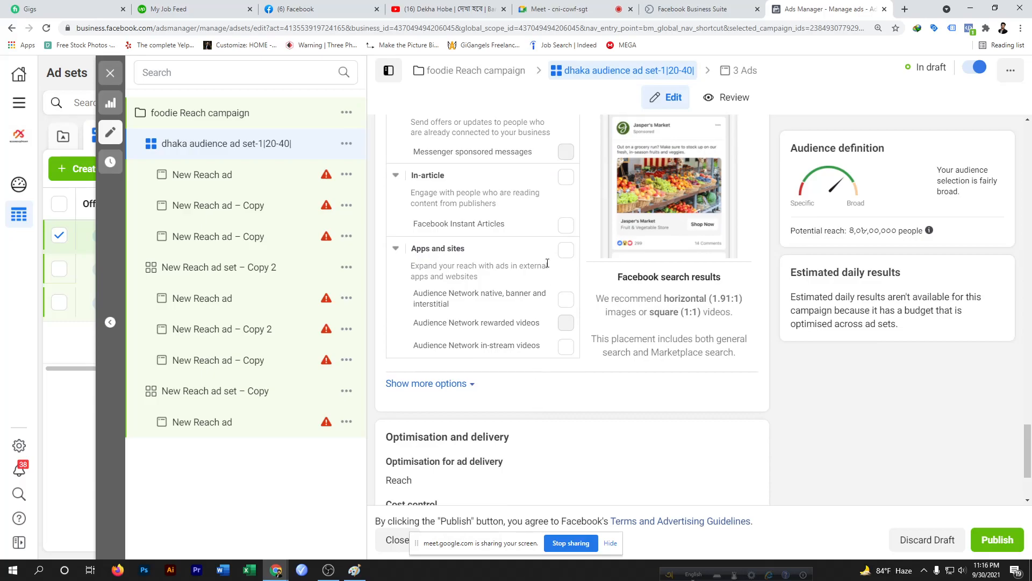
pyautogui.scroll(7, 542, 218)
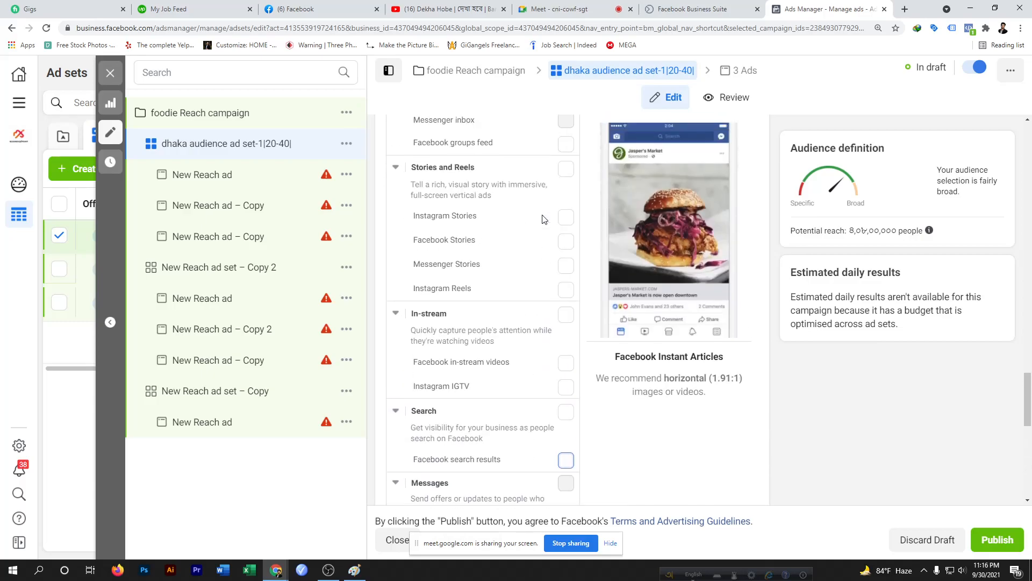
pyautogui.scroll(-10, 542, 218)
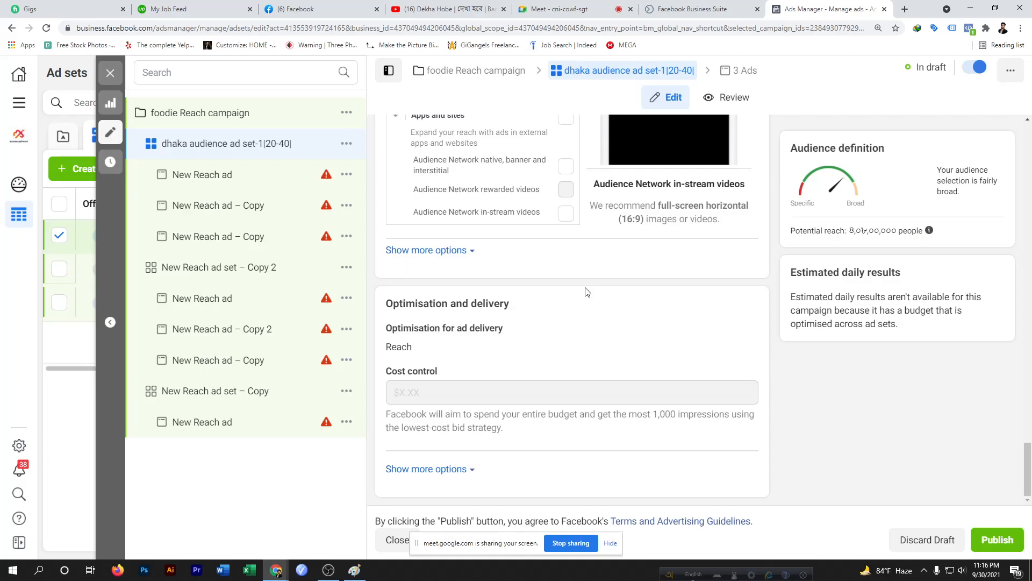
pyautogui.scroll(5, 584, 289)
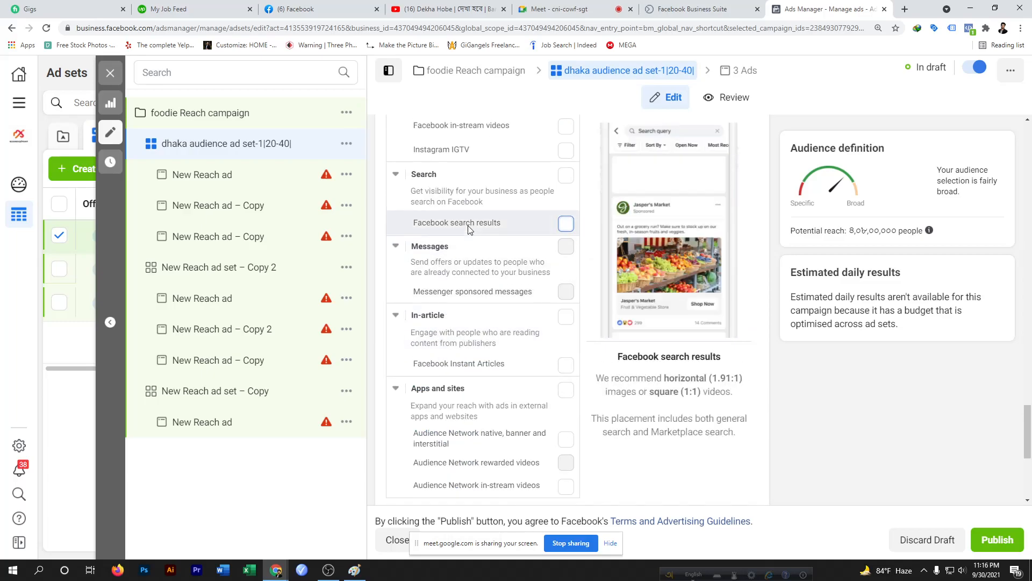
pyautogui.scroll(8, 468, 230)
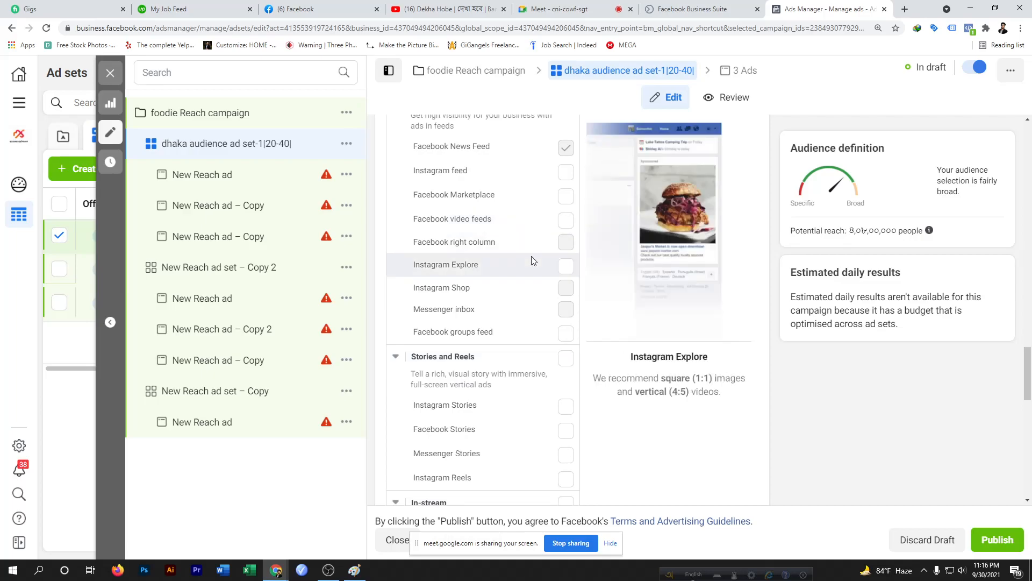
pyautogui.scroll(-5, 533, 261)
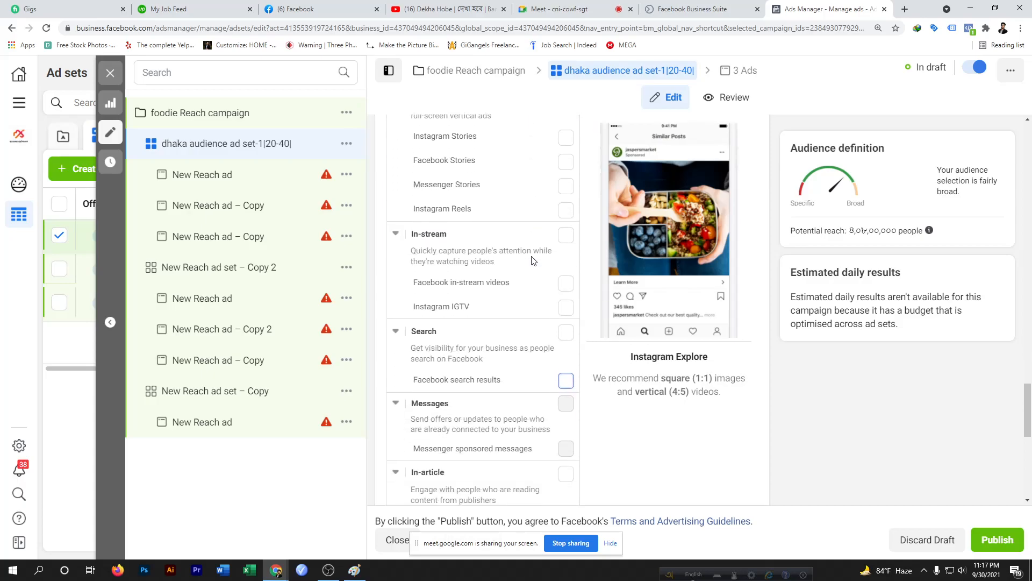
pyautogui.scroll(-5, 475, 342)
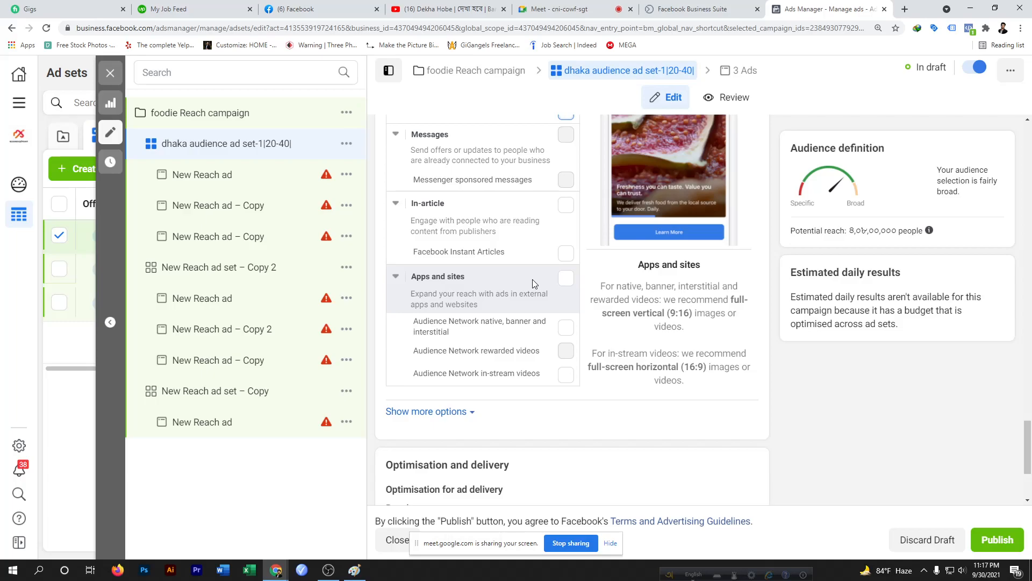
pyautogui.scroll(2, 532, 279)
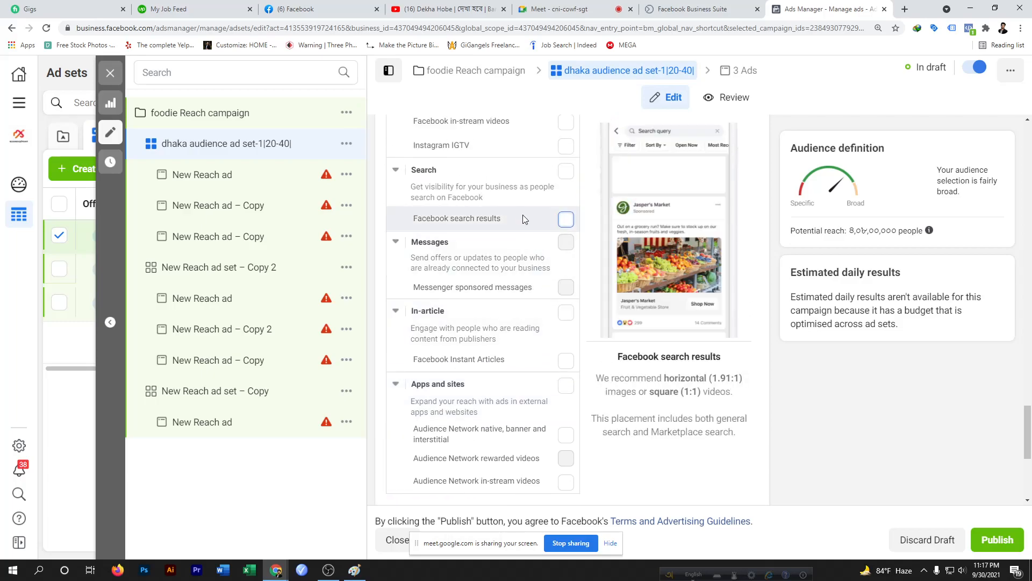
pyautogui.scroll(3, 528, 193)
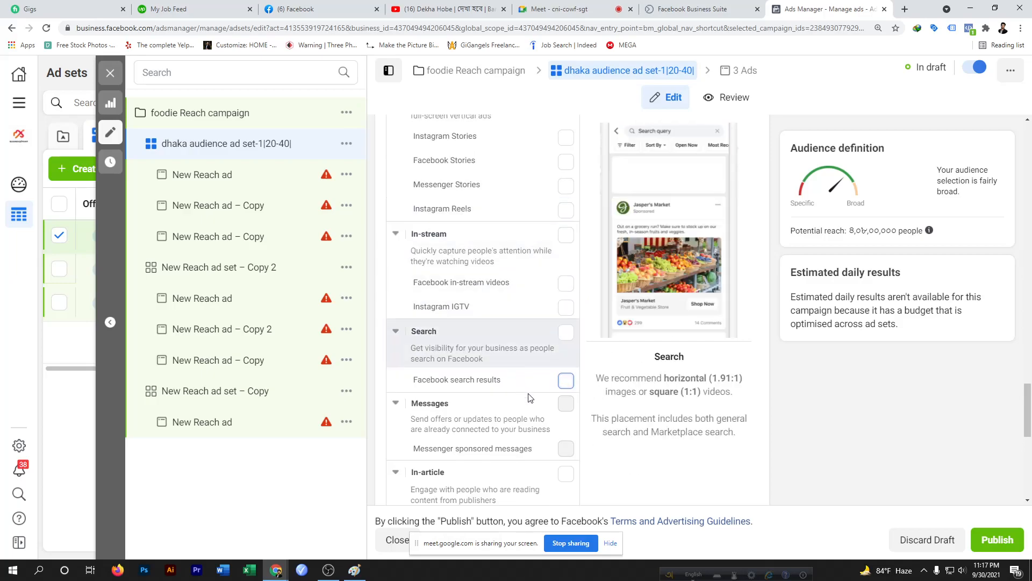
pyautogui.scroll(-4, 557, 386)
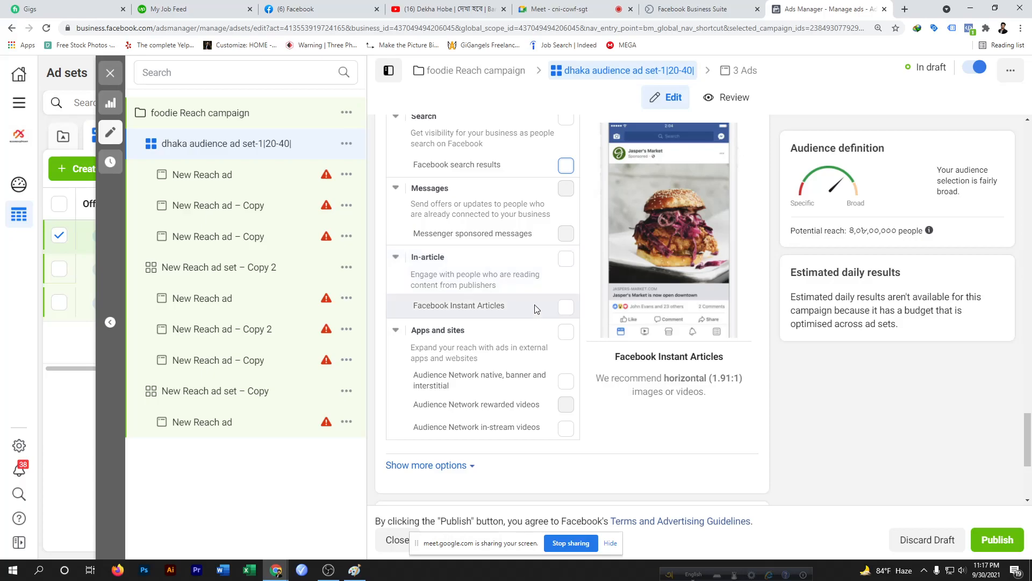
pyautogui.scroll(-4, 530, 373)
pyautogui.moveTo(444, 383)
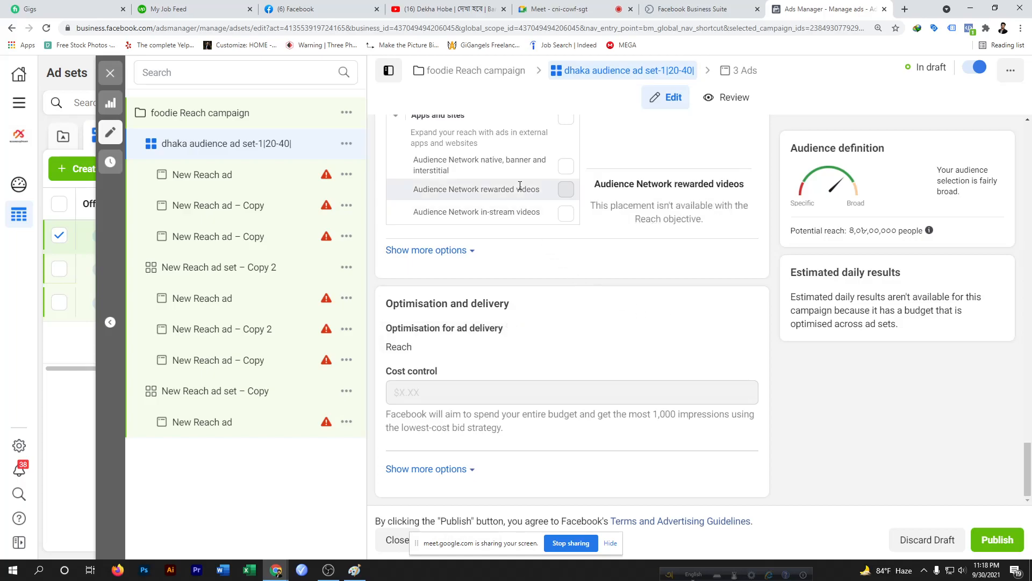
pyautogui.scroll(5, 522, 187)
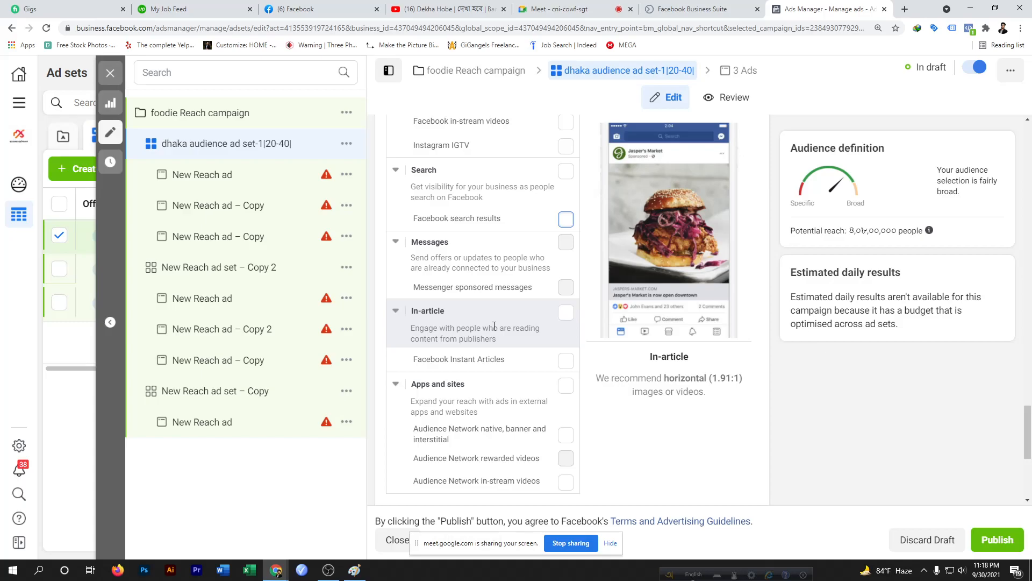
pyautogui.scroll(4, 494, 326)
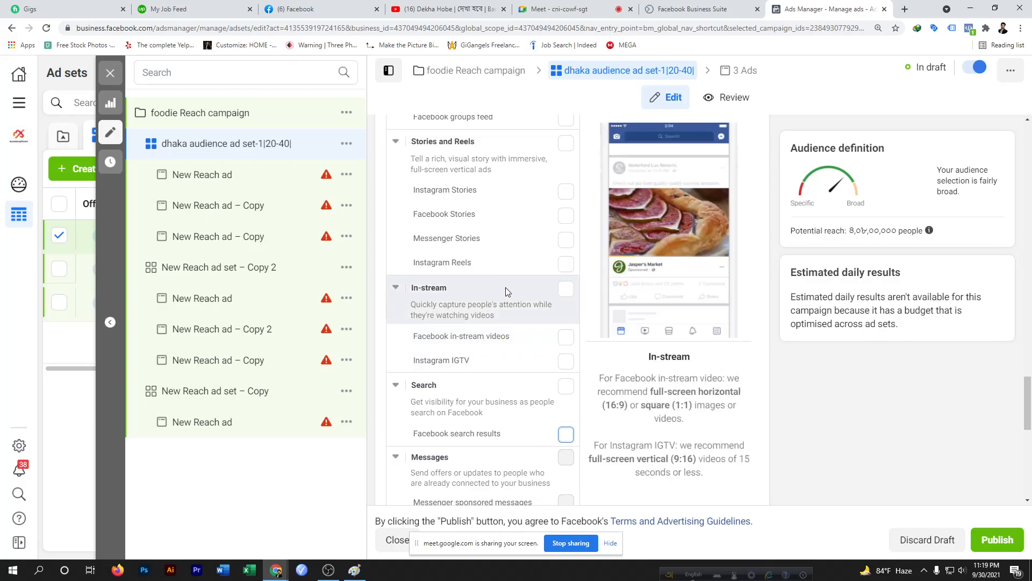
pyautogui.scroll(-8, 505, 291)
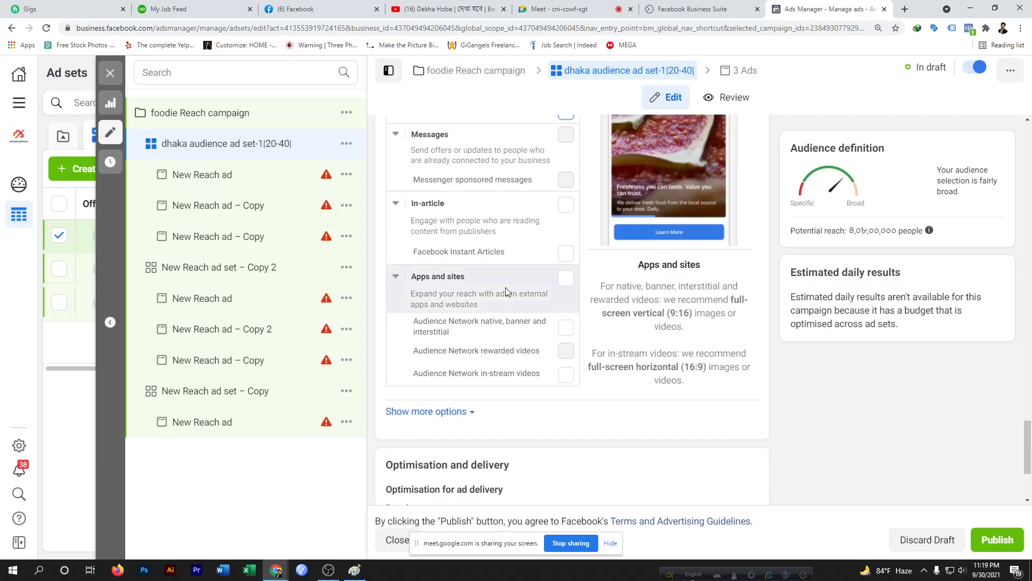
pyautogui.scroll(-2, 505, 291)
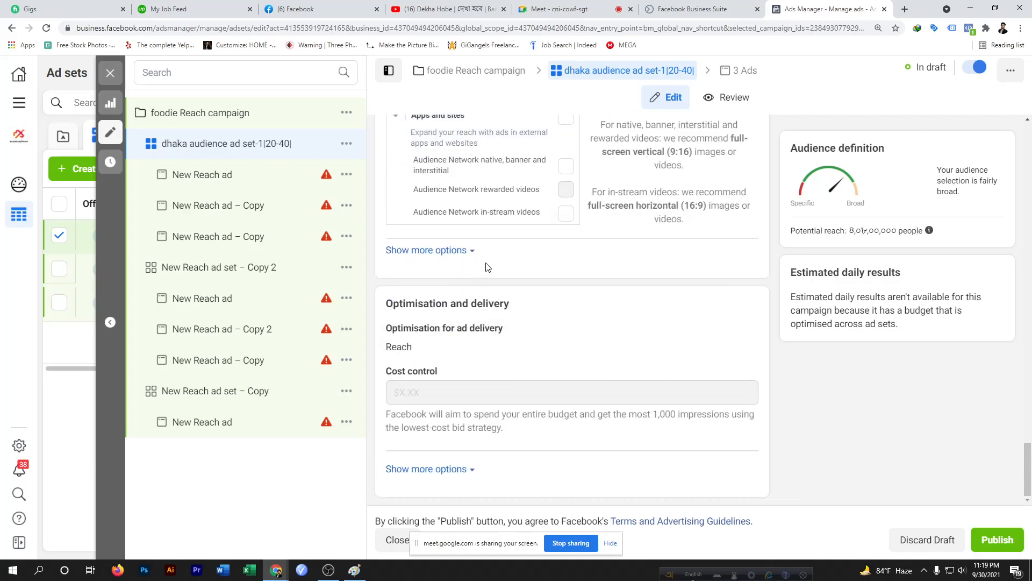
pyautogui.scroll(5, 485, 267)
pyautogui.scroll(10, 487, 269)
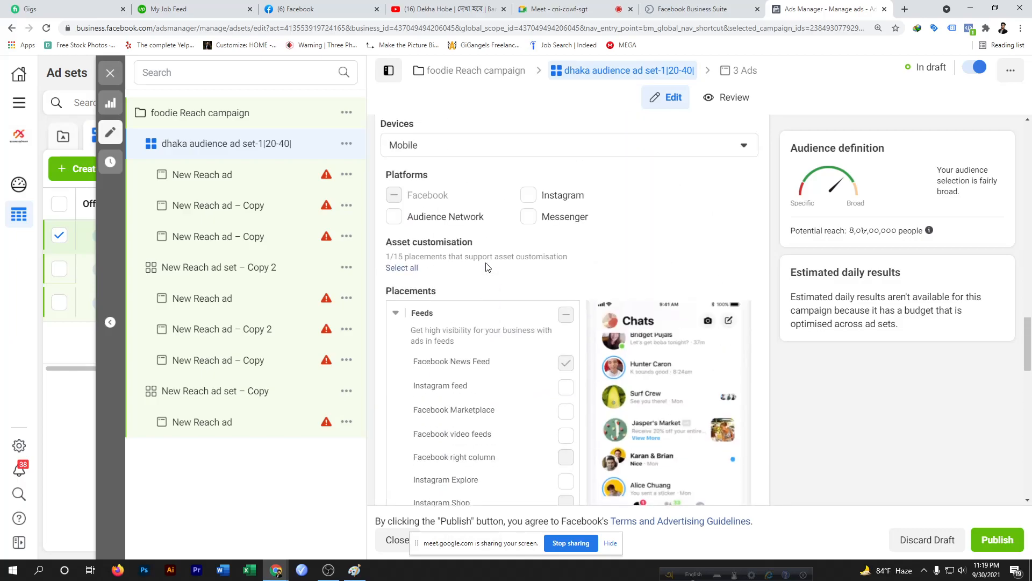
pyautogui.scroll(-10, 489, 364)
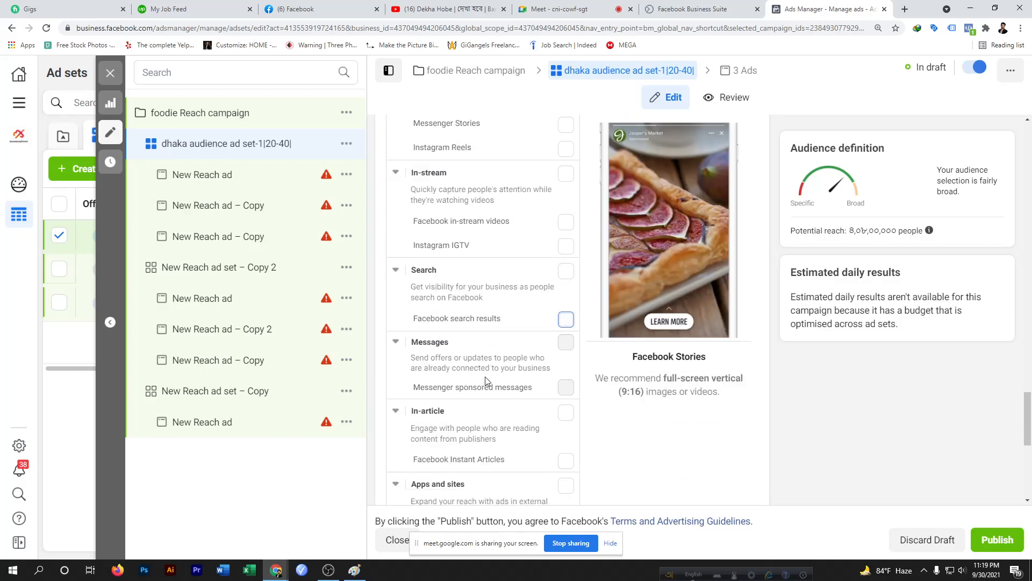
pyautogui.scroll(2, 487, 381)
pyautogui.scroll(-8, 484, 381)
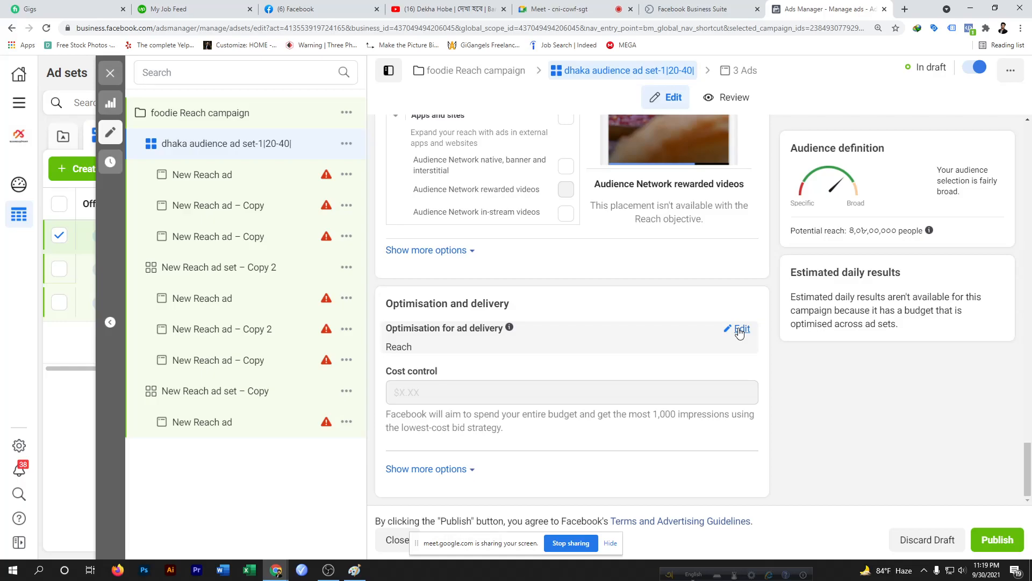
# Open the Optimisation for ad delivery choices to examine the Reach and Impressions options
pyautogui.click(741, 329)
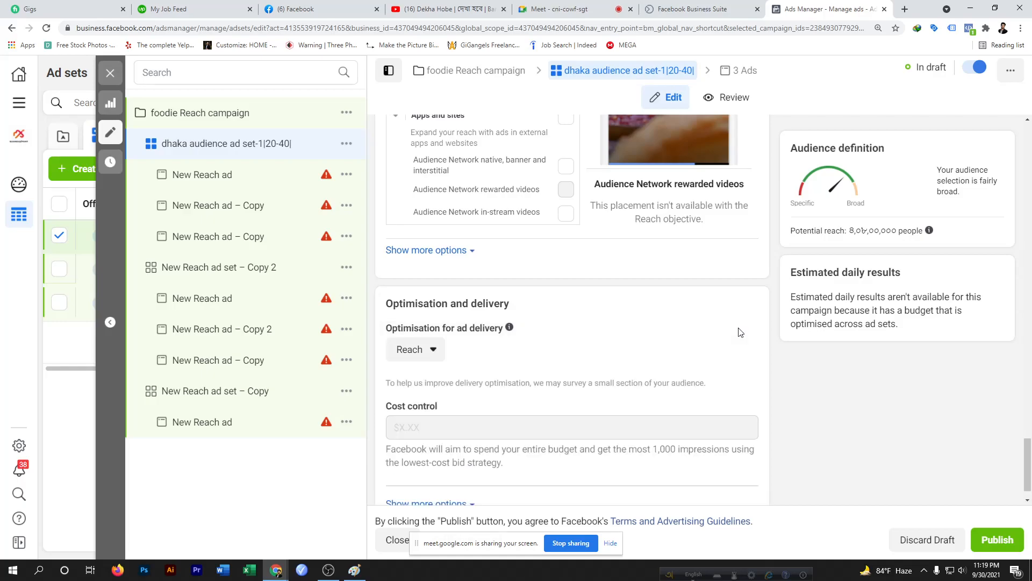
pyautogui.click(433, 350)
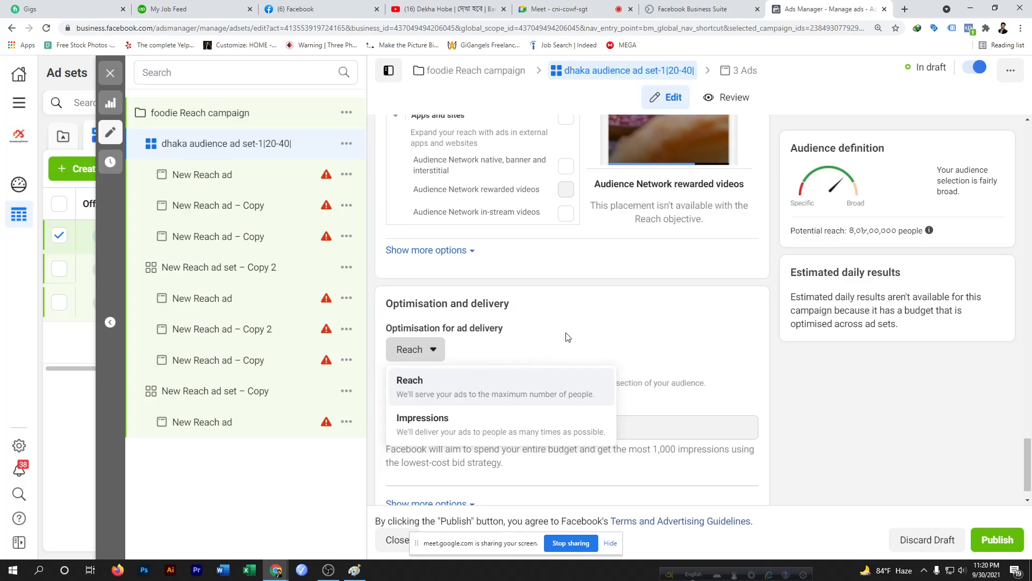
pyautogui.click(311, 9)
pyautogui.scroll(-10, 554, 286)
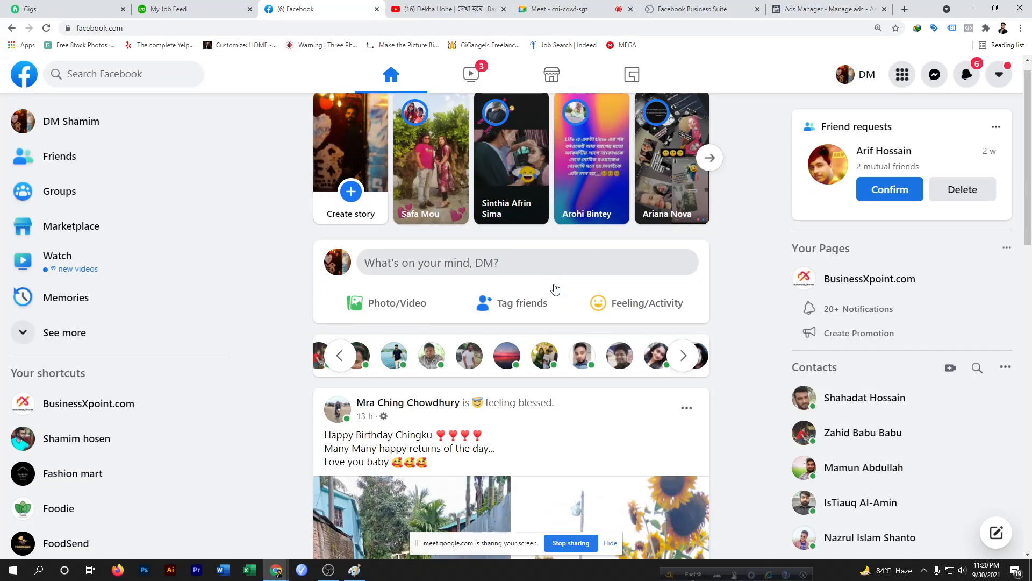
pyautogui.scroll(-4, 555, 289)
pyautogui.scroll(8, 553, 289)
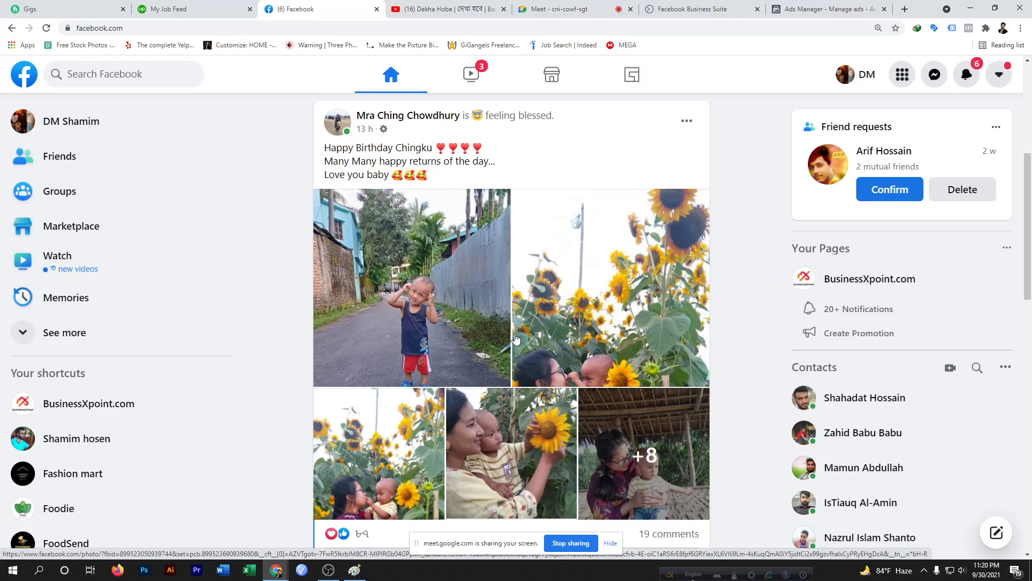
pyautogui.scroll(-20, 516, 337)
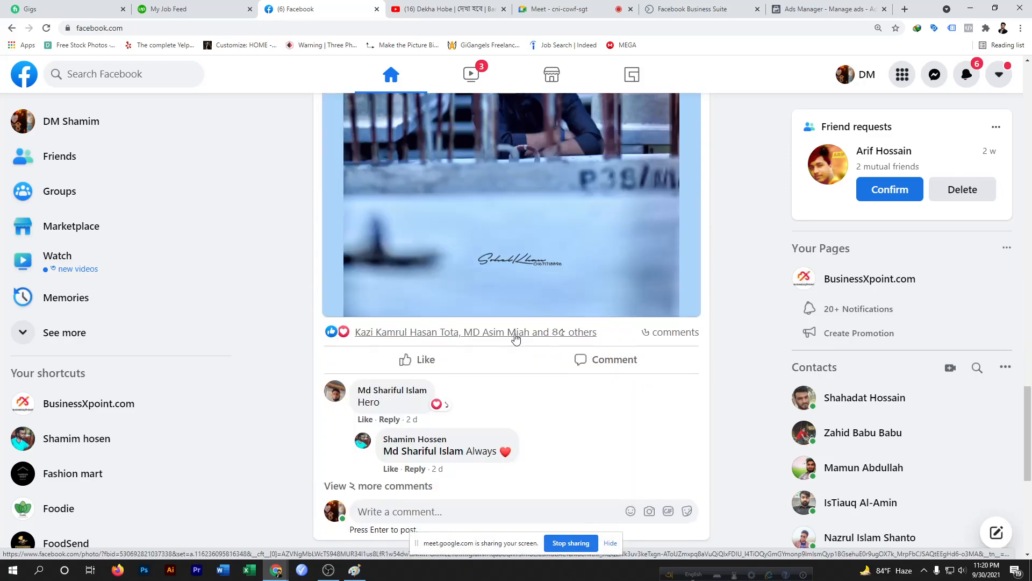
pyautogui.scroll(-10, 515, 338)
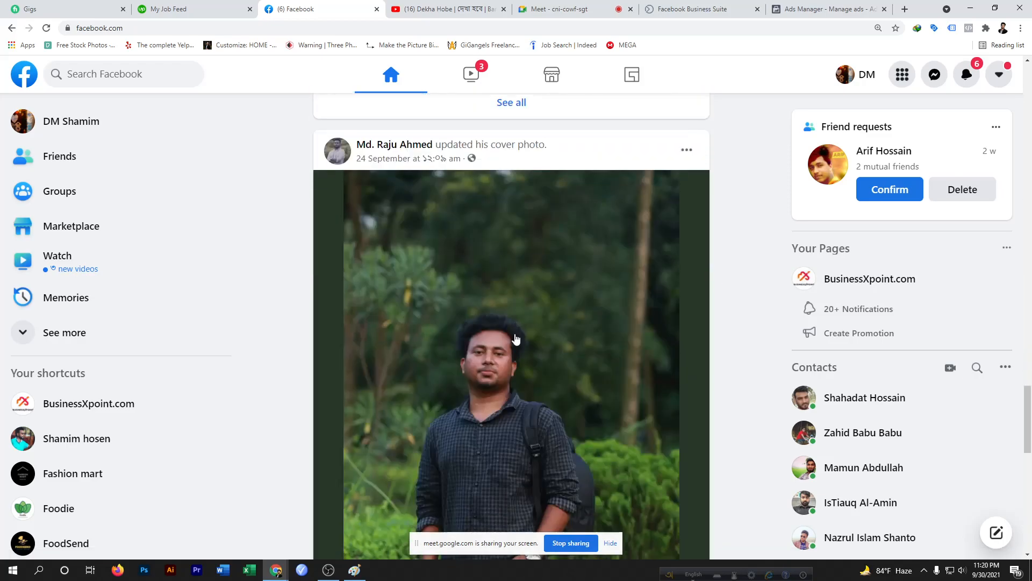
pyautogui.scroll(-13, 515, 338)
pyautogui.scroll(20, 515, 343)
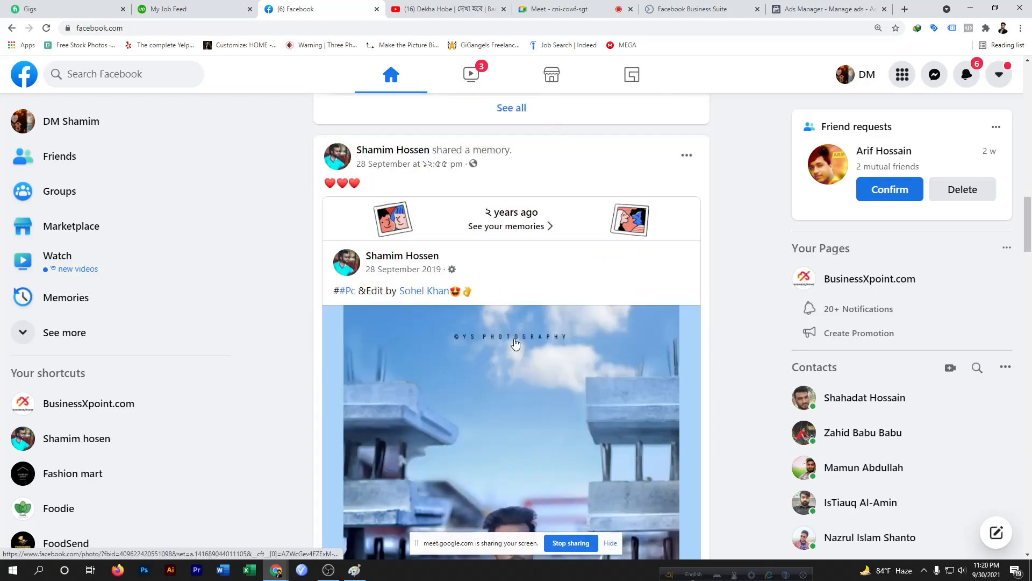
pyautogui.scroll(15, 515, 343)
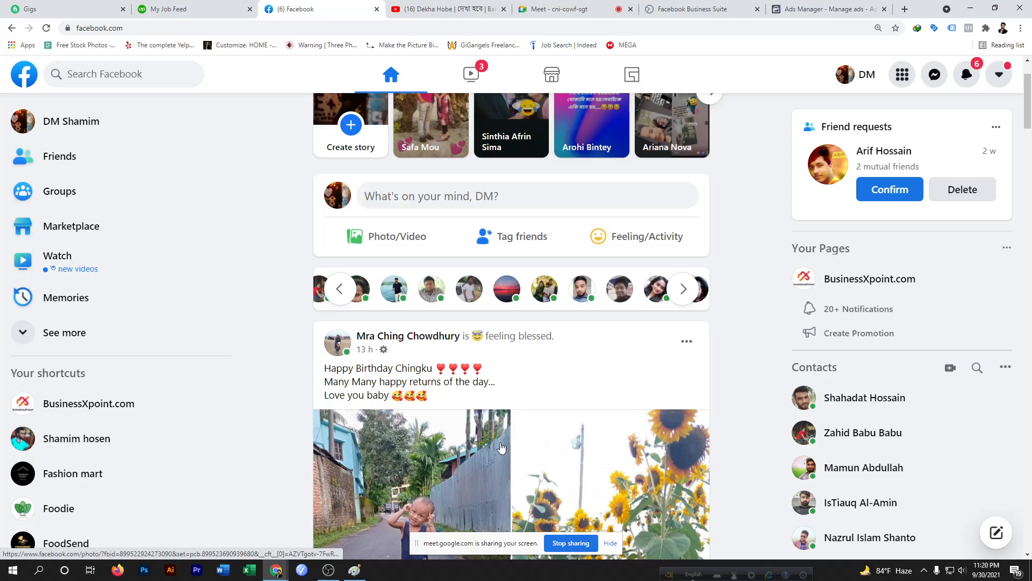
pyautogui.scroll(-3, 501, 447)
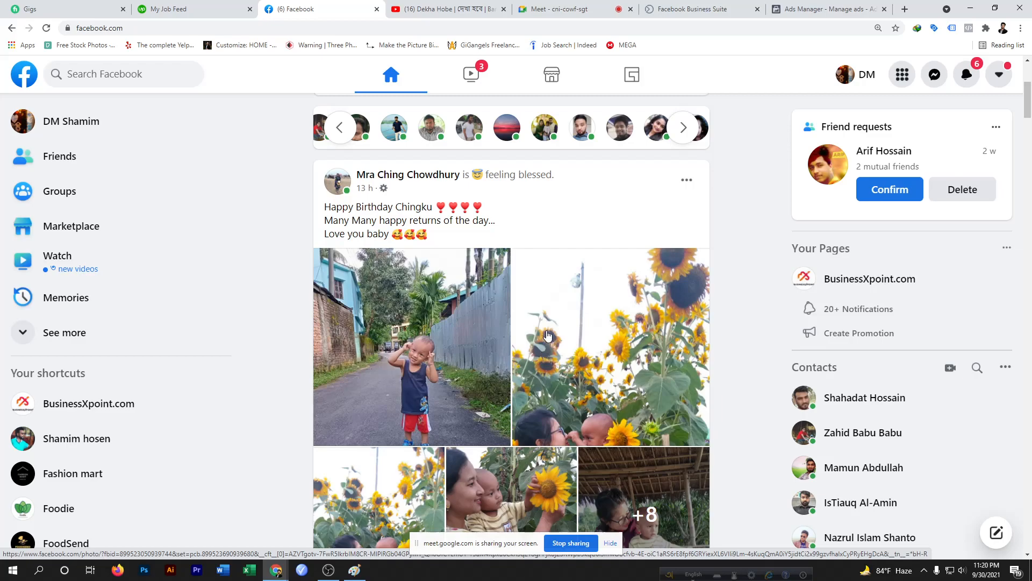
pyautogui.scroll(-1, 547, 337)
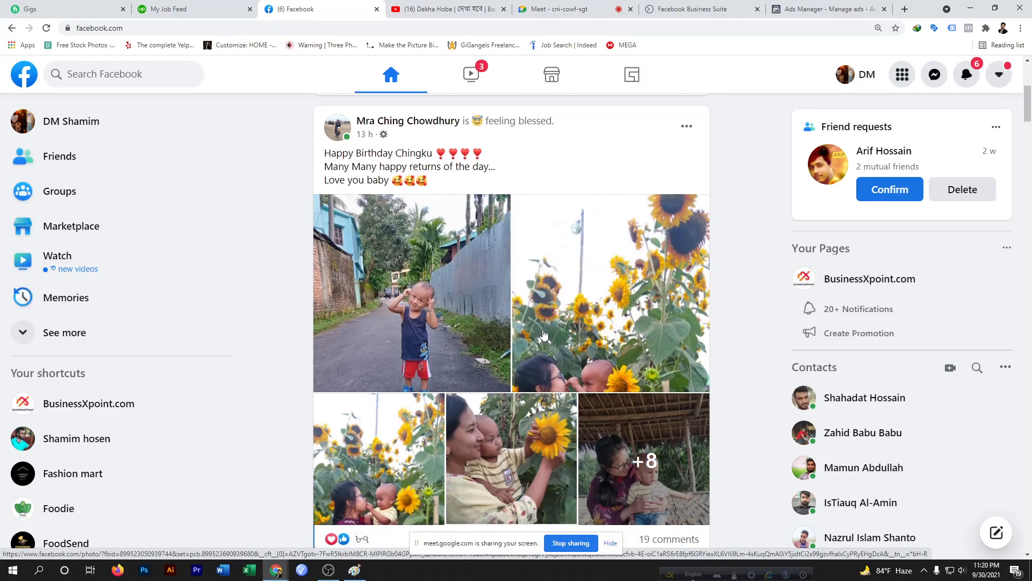
pyautogui.scroll(1, 540, 337)
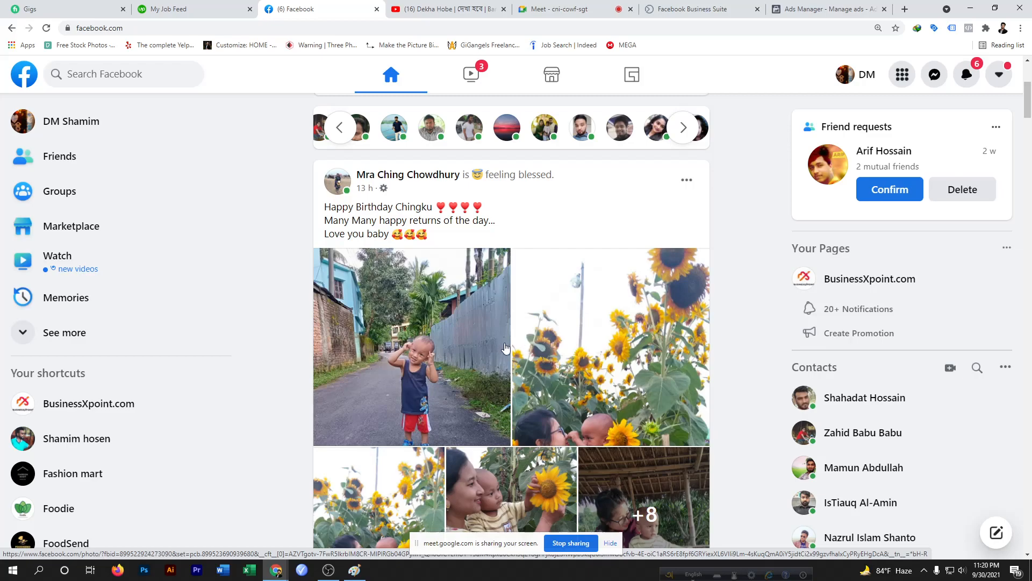
pyautogui.moveTo(361, 180)
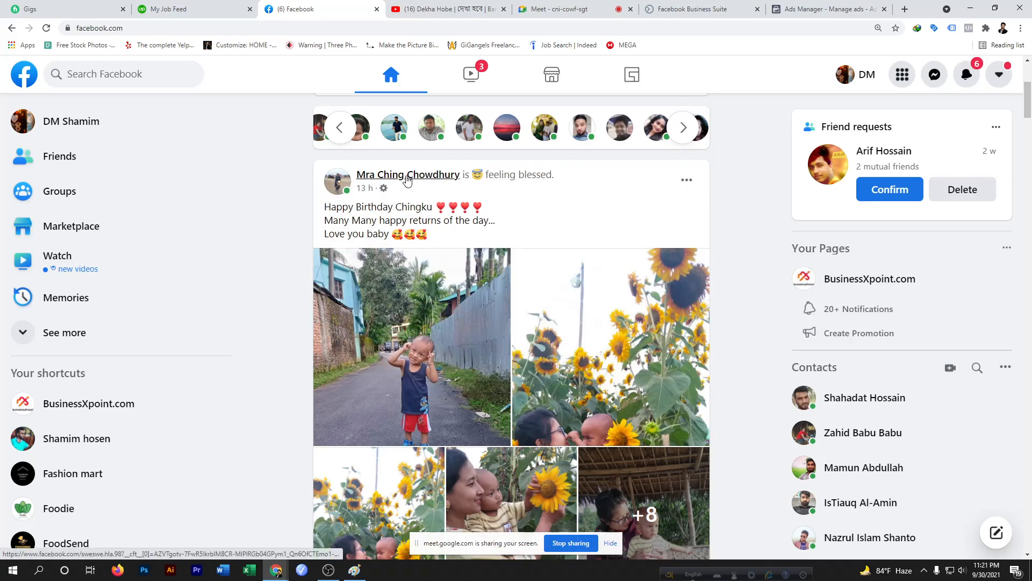
pyautogui.moveTo(409, 181)
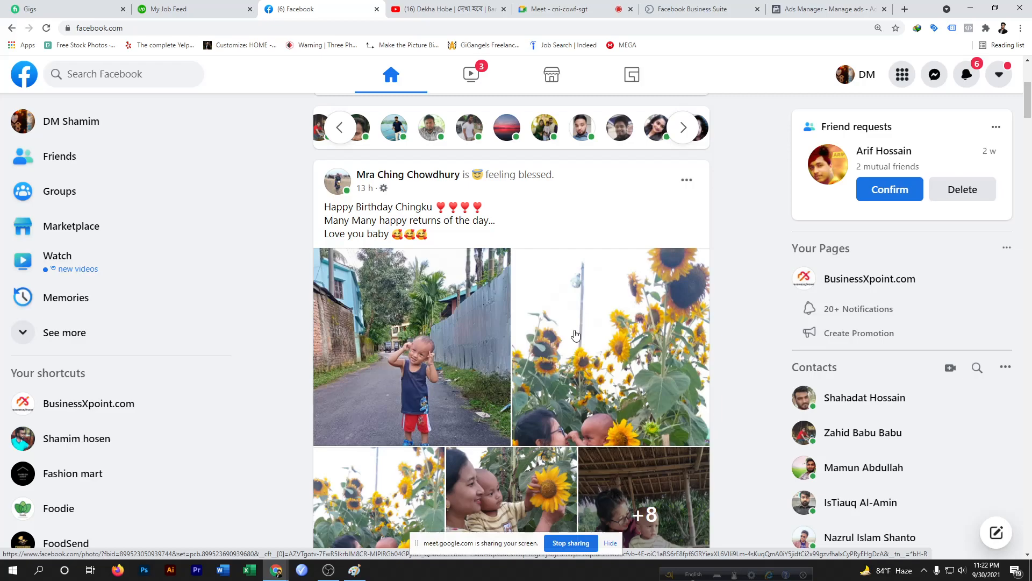
pyautogui.scroll(-5, 575, 335)
pyautogui.scroll(-7, 575, 334)
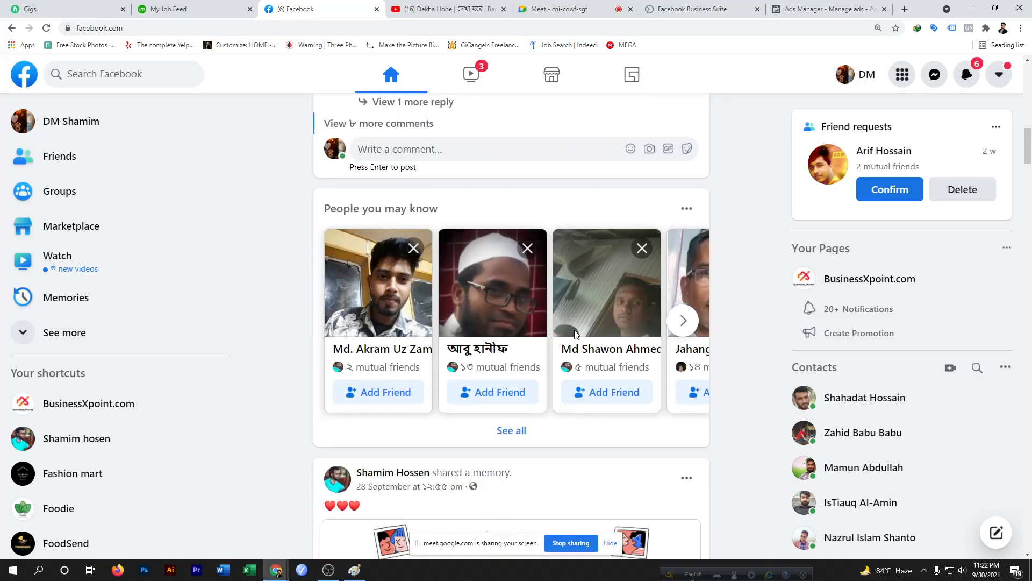
pyautogui.scroll(-6, 575, 334)
# Switch the ad set's optimisation for ad delivery to Impressions
pyautogui.click(809, 8)
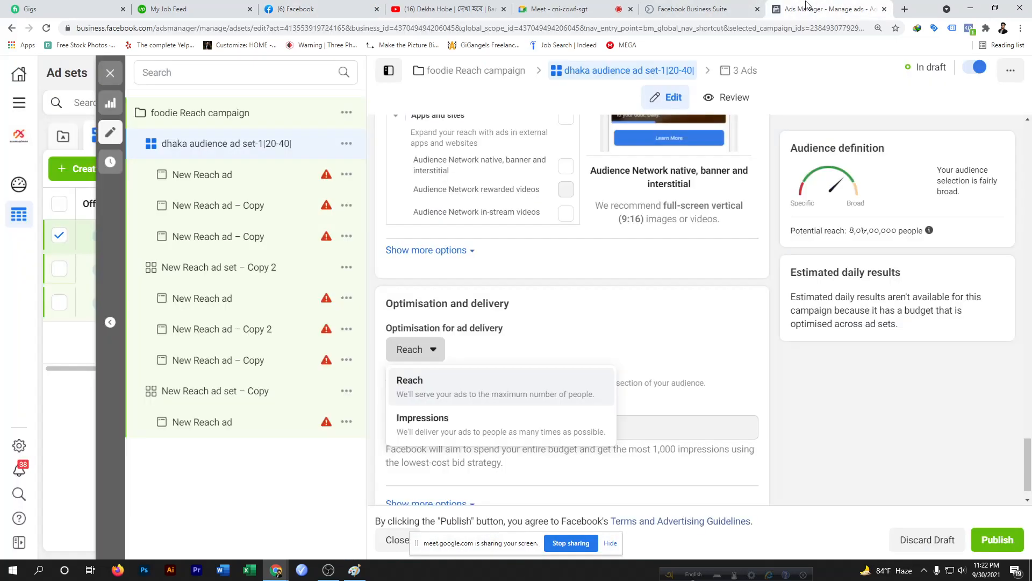
pyautogui.click(421, 383)
pyautogui.click(436, 352)
pyautogui.click(429, 420)
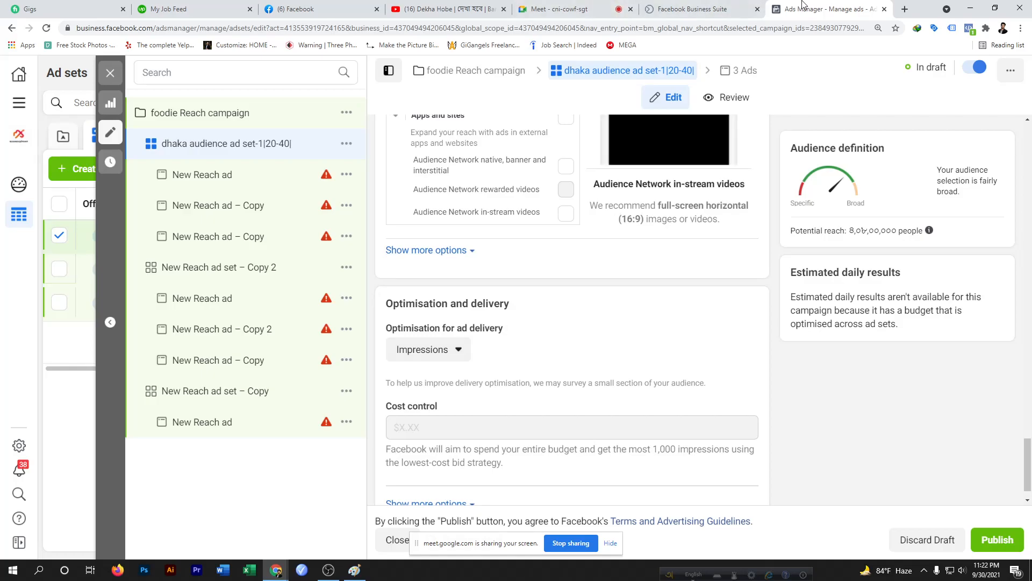
pyautogui.click(330, 9)
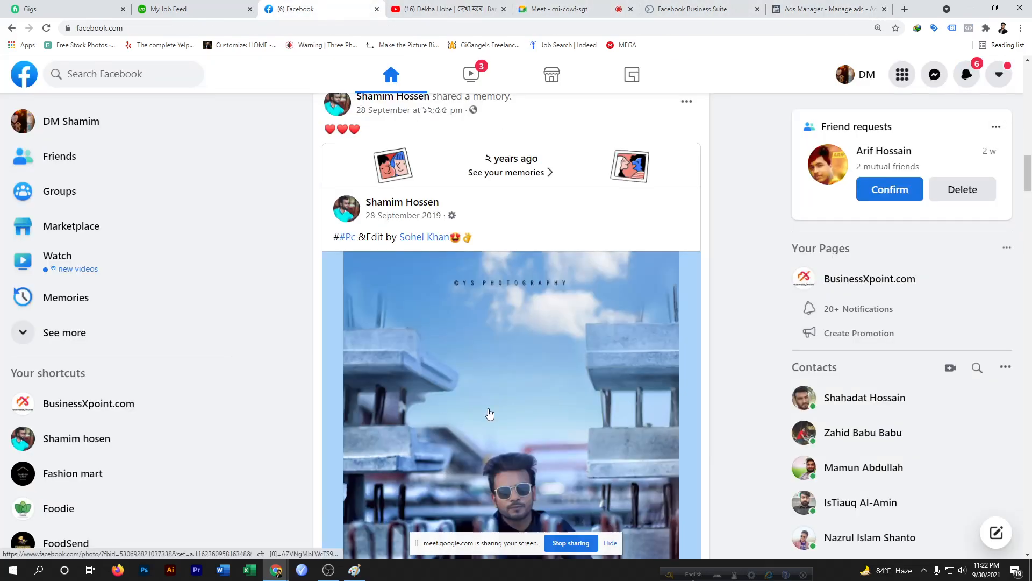
pyautogui.scroll(-3, 489, 414)
pyautogui.scroll(2, 489, 414)
pyautogui.scroll(-2, 489, 414)
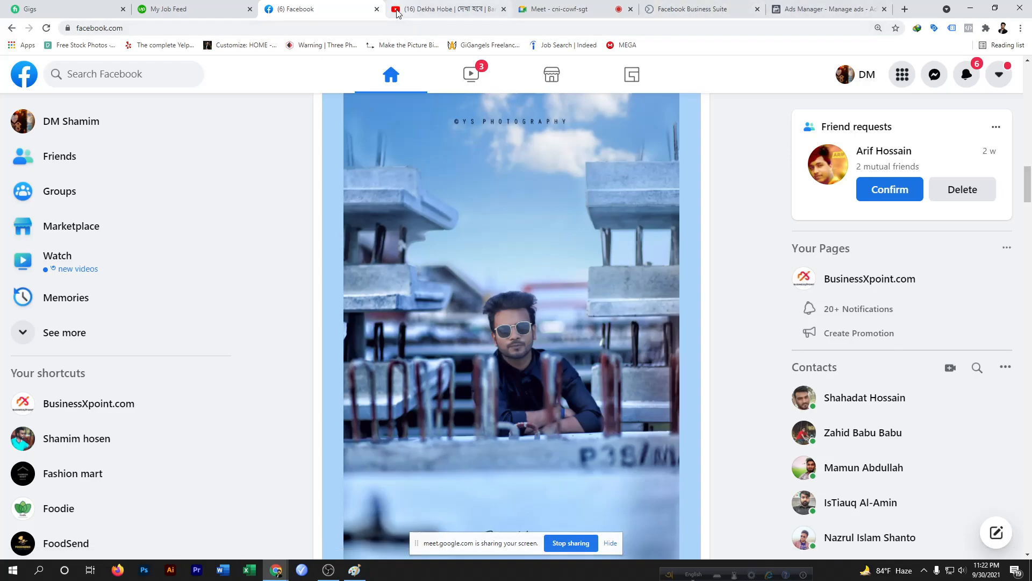
# Switch the optimisation for ad delivery back to Reach
pyautogui.click(803, 9)
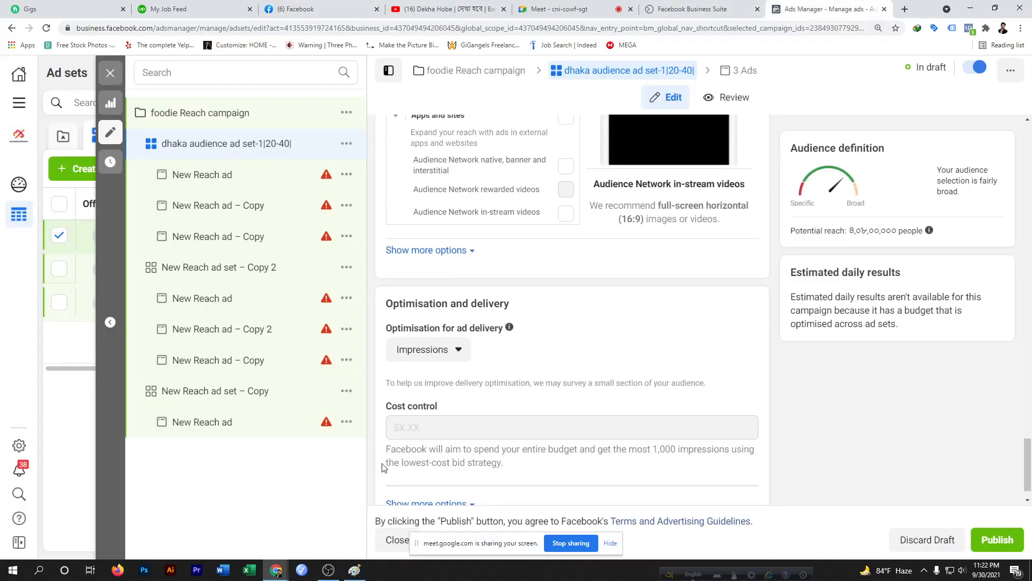
pyautogui.scroll(-1, 419, 463)
pyautogui.click(459, 317)
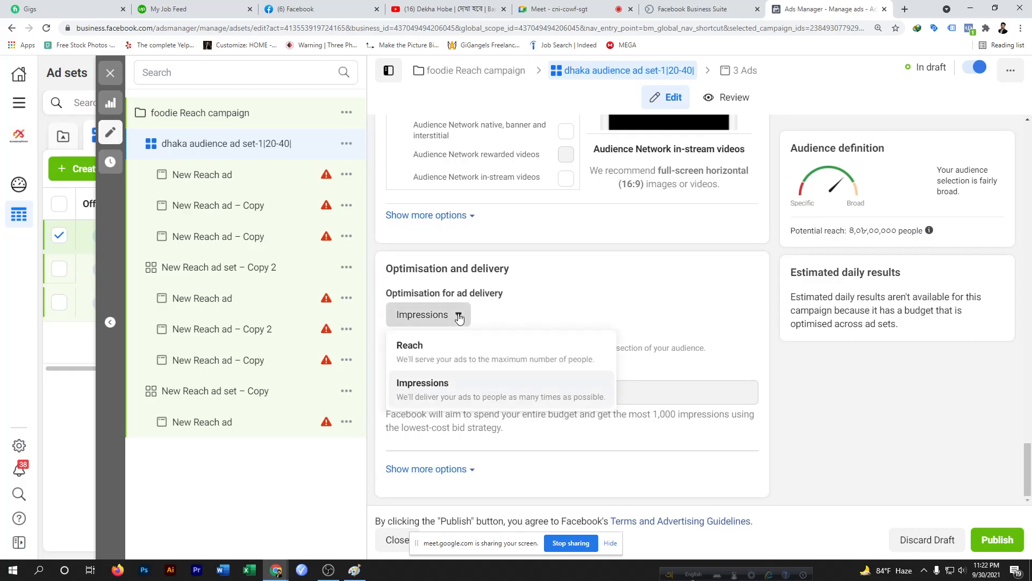
pyautogui.click(445, 353)
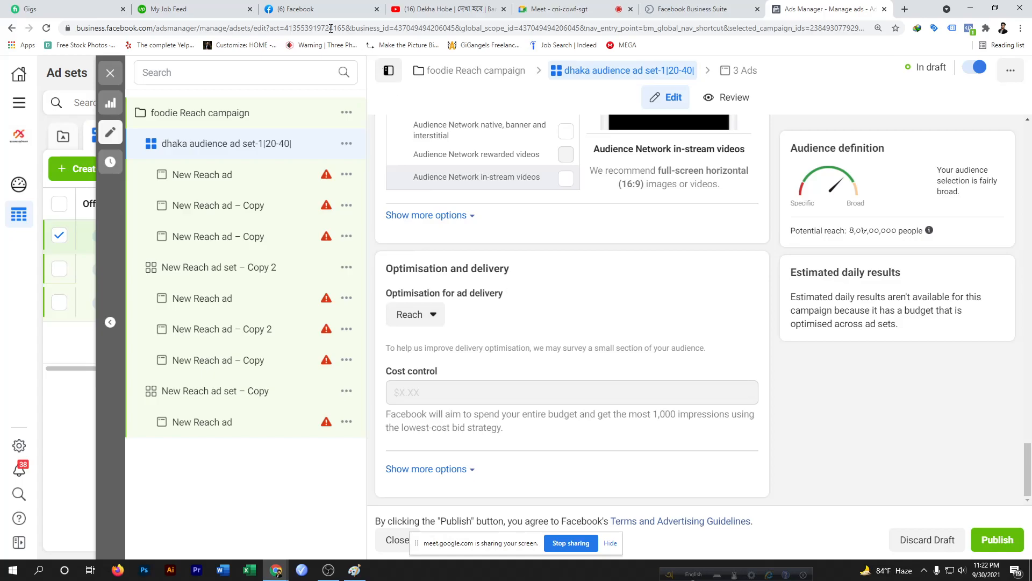
pyautogui.click(311, 6)
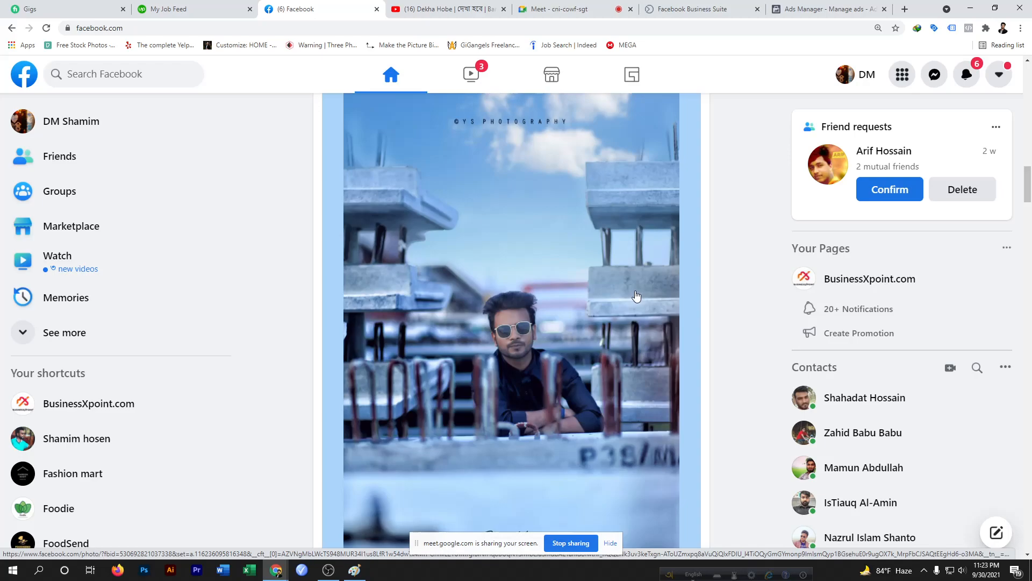
pyautogui.scroll(4, 624, 293)
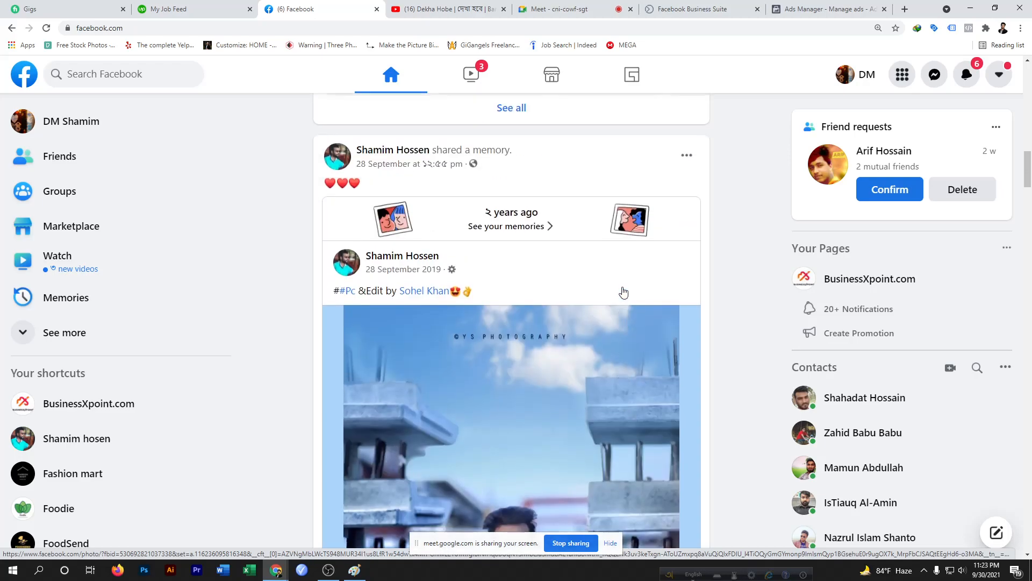
# Keep Reach as the optimisation for ad delivery and expand the additional delivery options below cost control
pyautogui.click(830, 9)
pyautogui.click(435, 321)
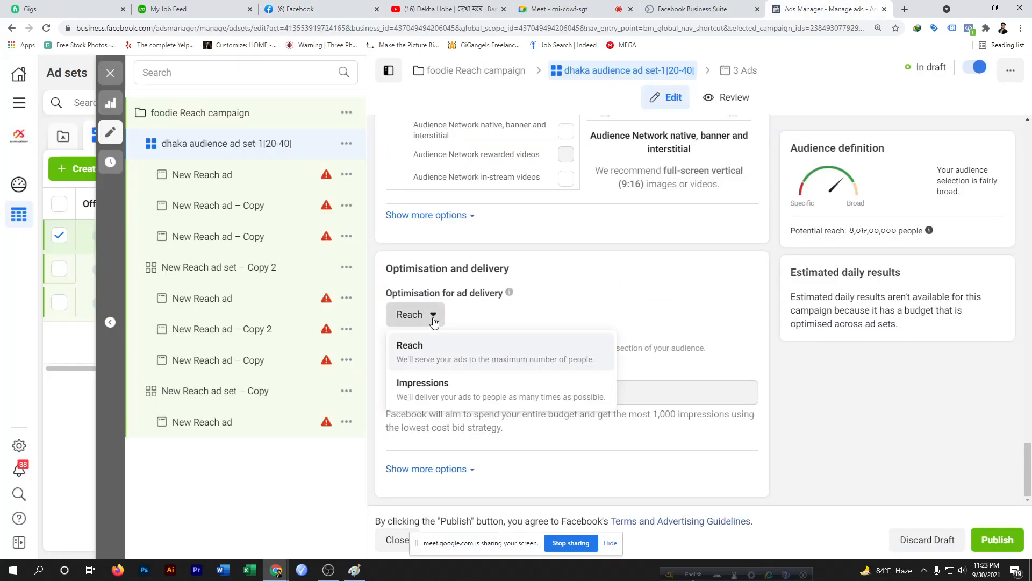
pyautogui.click(430, 354)
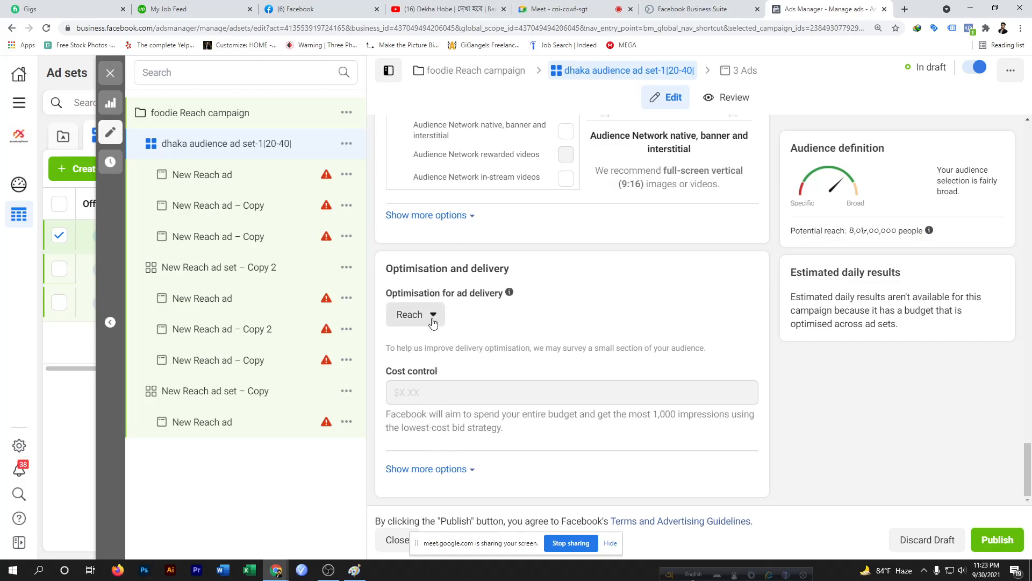
pyautogui.click(472, 472)
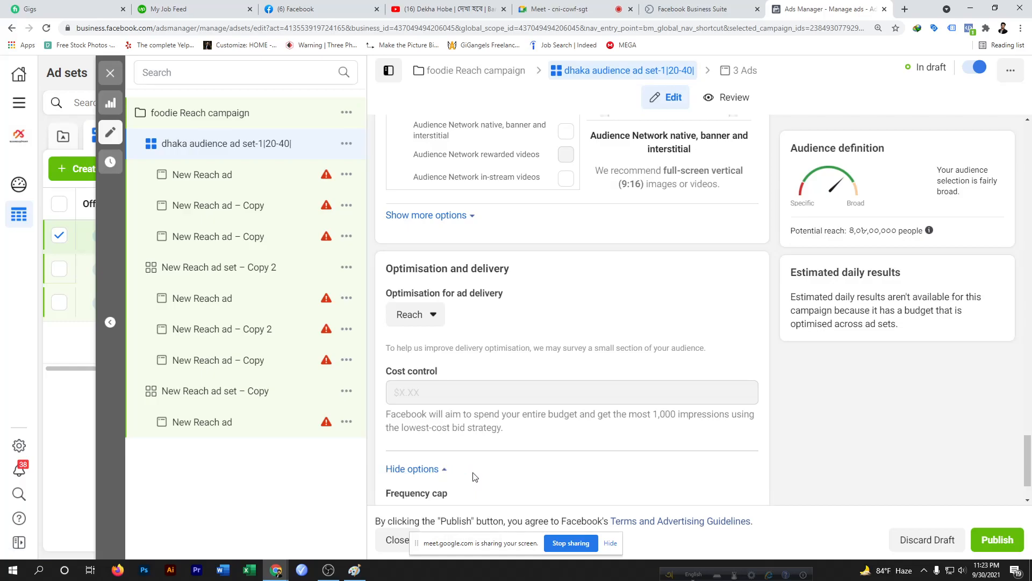
pyautogui.scroll(-1, 473, 477)
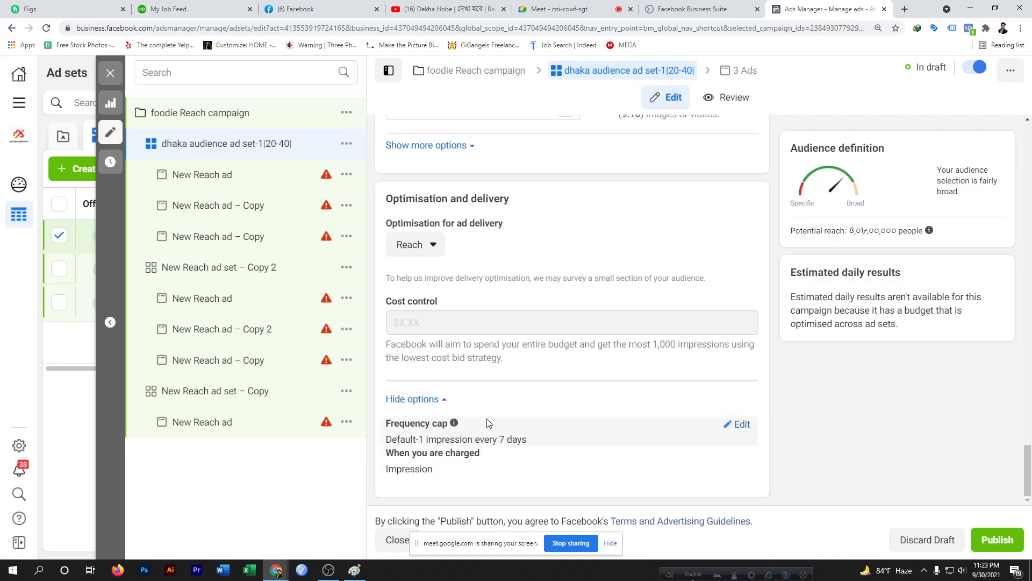
# Edit the frequency cap to 1 impression every 1 day
pyautogui.moveTo(442, 300)
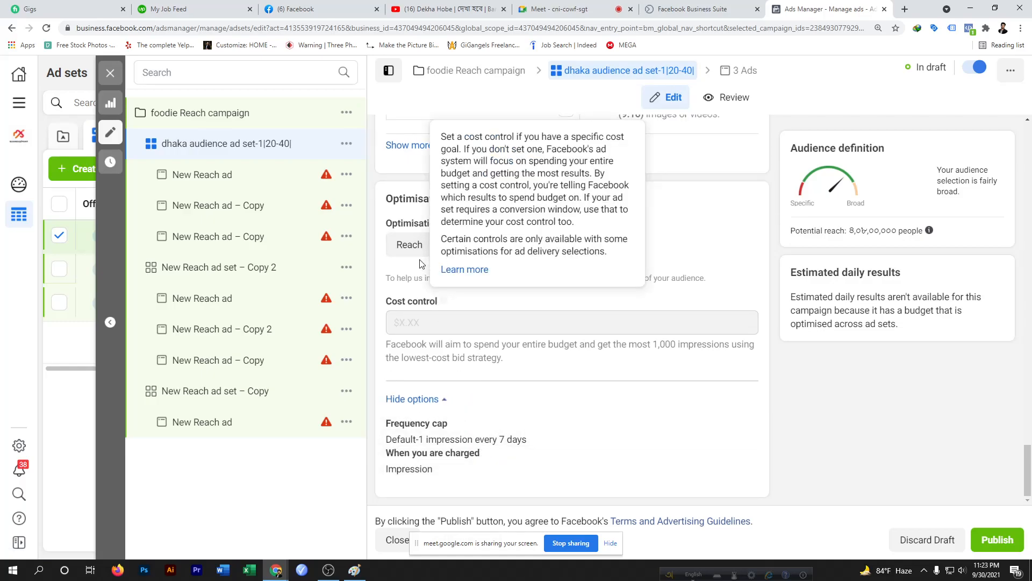
pyautogui.click(433, 249)
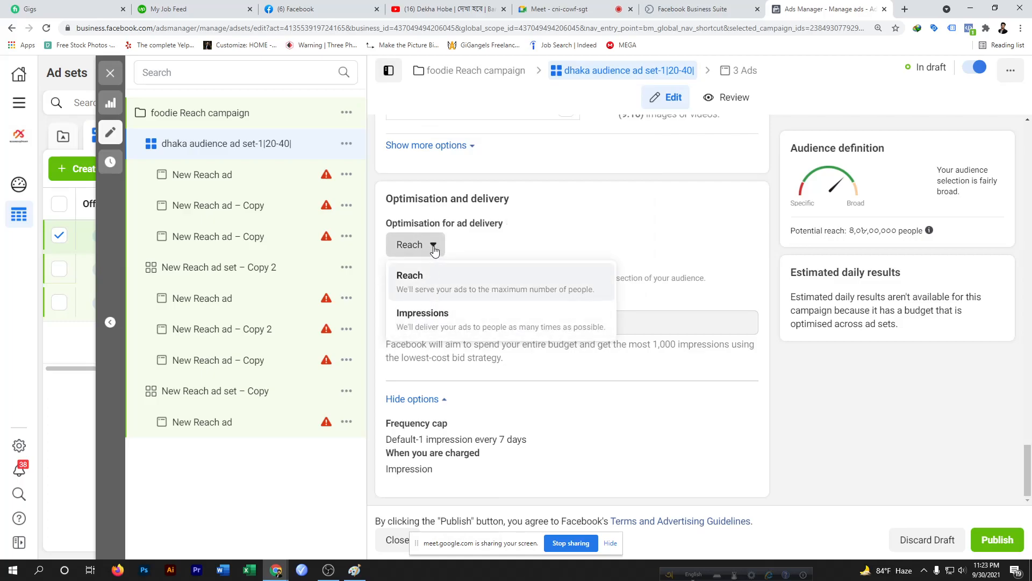
pyautogui.click(434, 251)
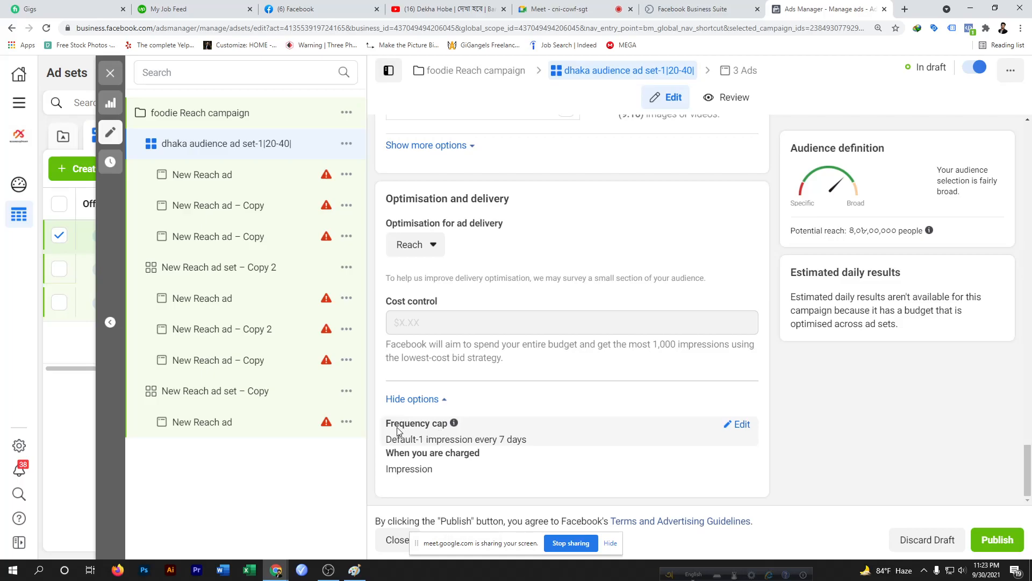
pyautogui.click(740, 426)
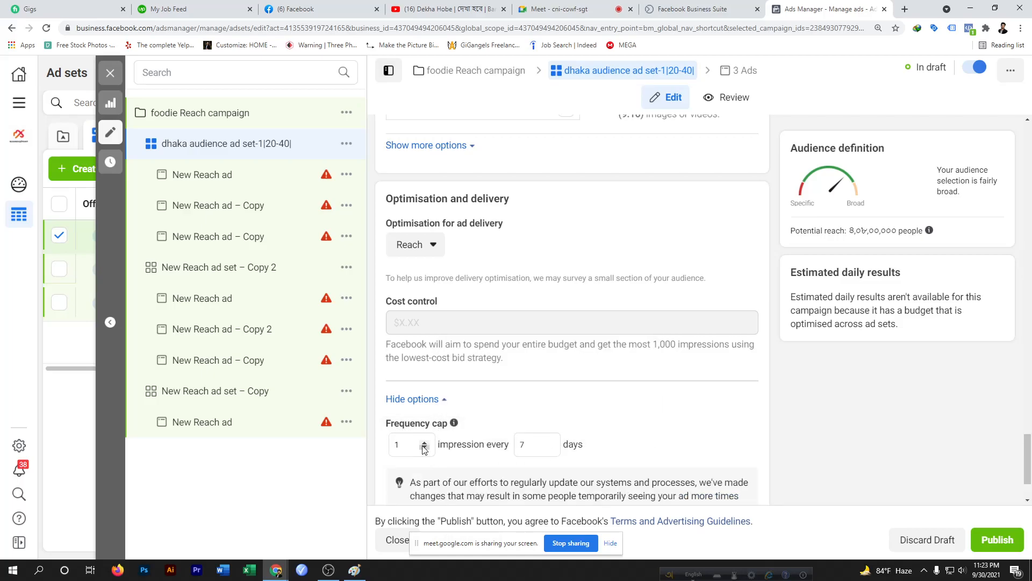
pyautogui.click(430, 251)
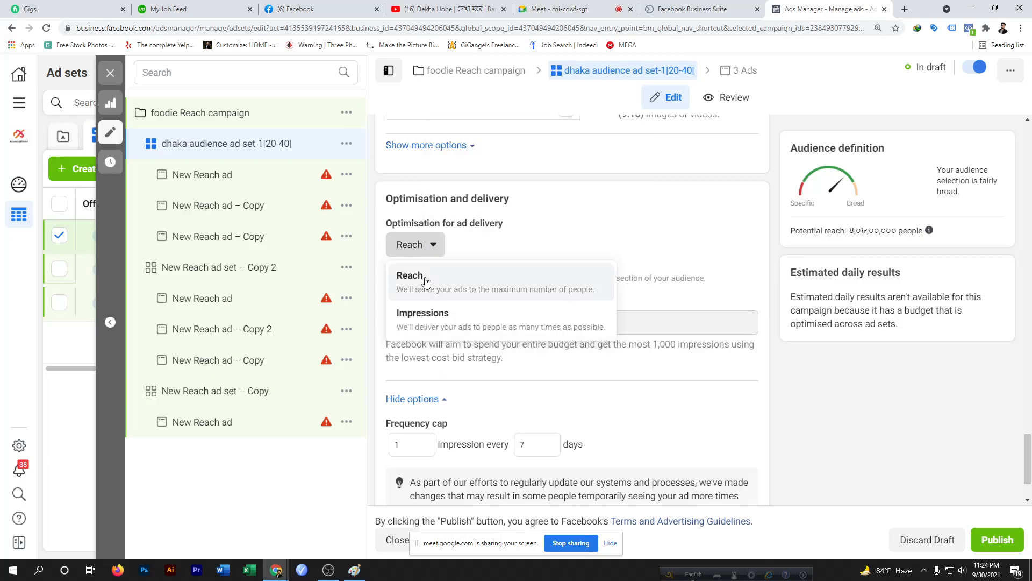
pyautogui.click(434, 247)
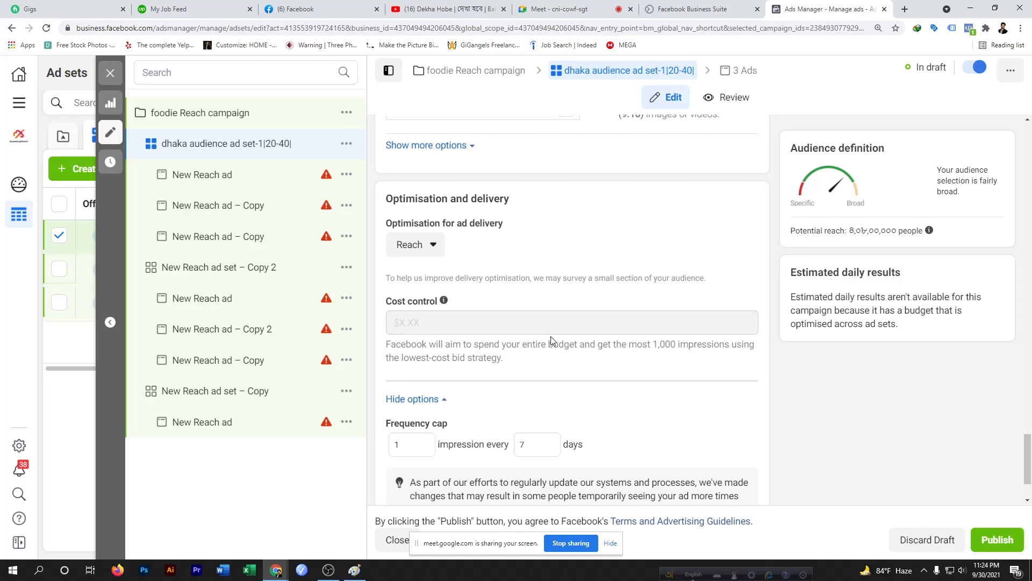
pyautogui.scroll(-2, 554, 376)
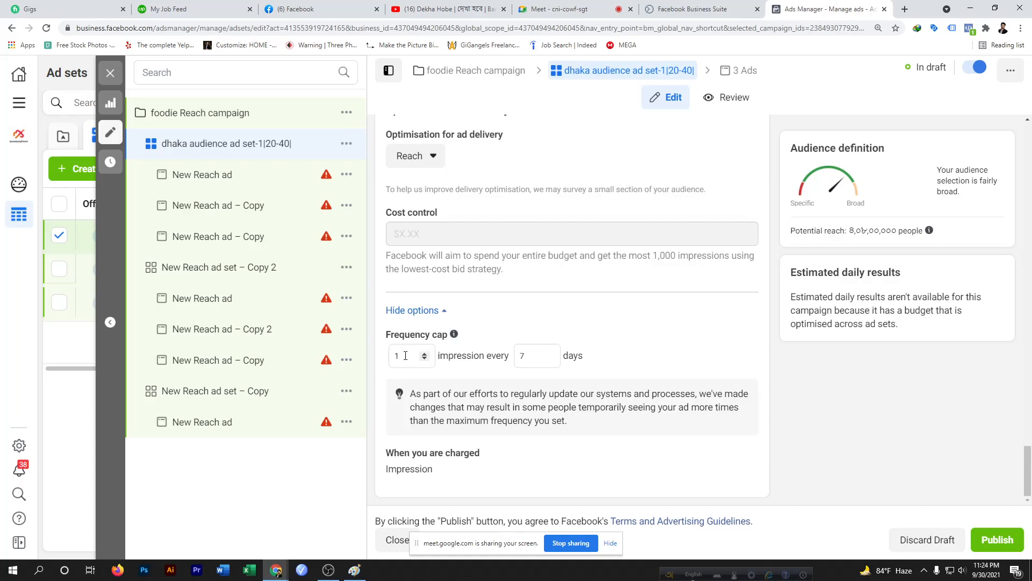
pyautogui.press('BackSpace')
pyautogui.write('4')
pyautogui.click(535, 357)
pyautogui.press('BackSpace')
pyautogui.write('1')
pyautogui.click(537, 355)
pyautogui.click(408, 355)
pyautogui.press('BackSpace')
pyautogui.write('1')
# Switch the optimisation for ad delivery to Impressions and back to Reach
pyautogui.click(433, 157)
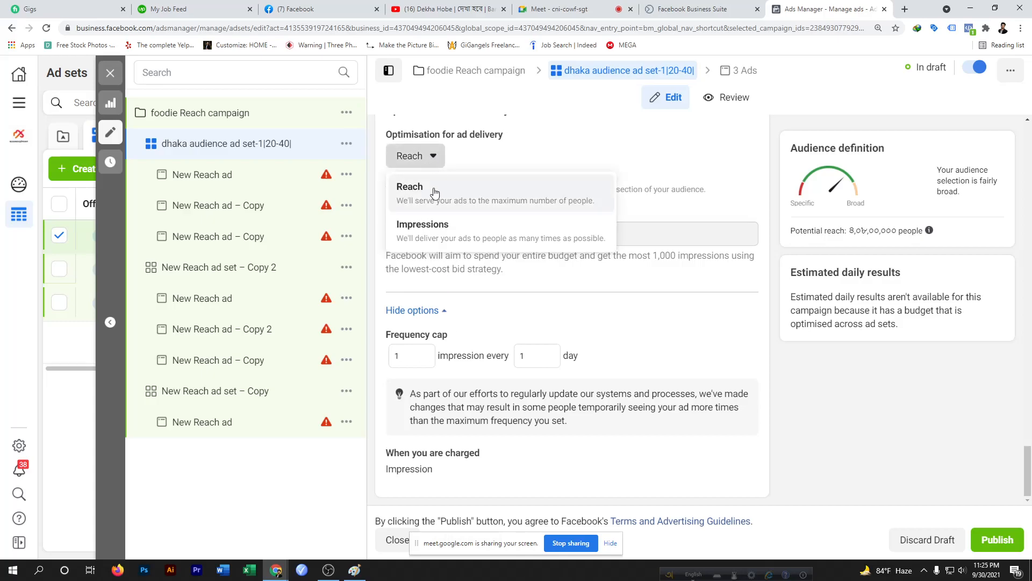
pyautogui.click(422, 231)
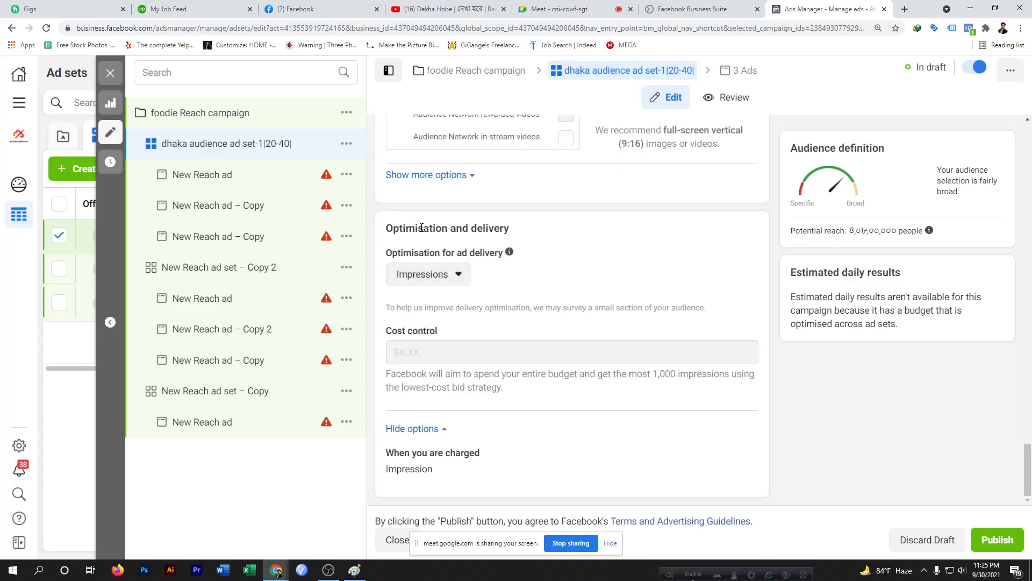
pyautogui.click(458, 275)
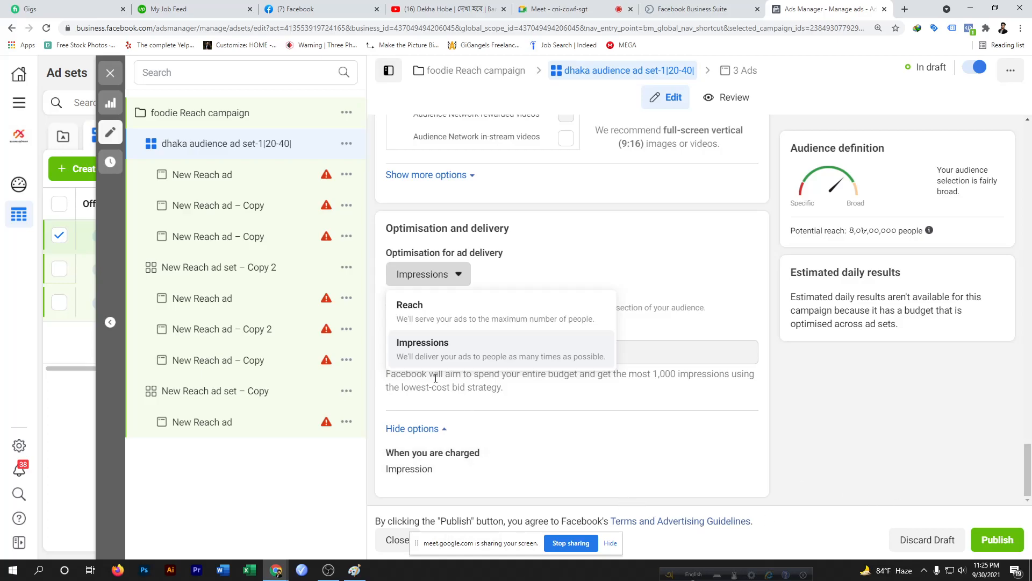
pyautogui.click(647, 281)
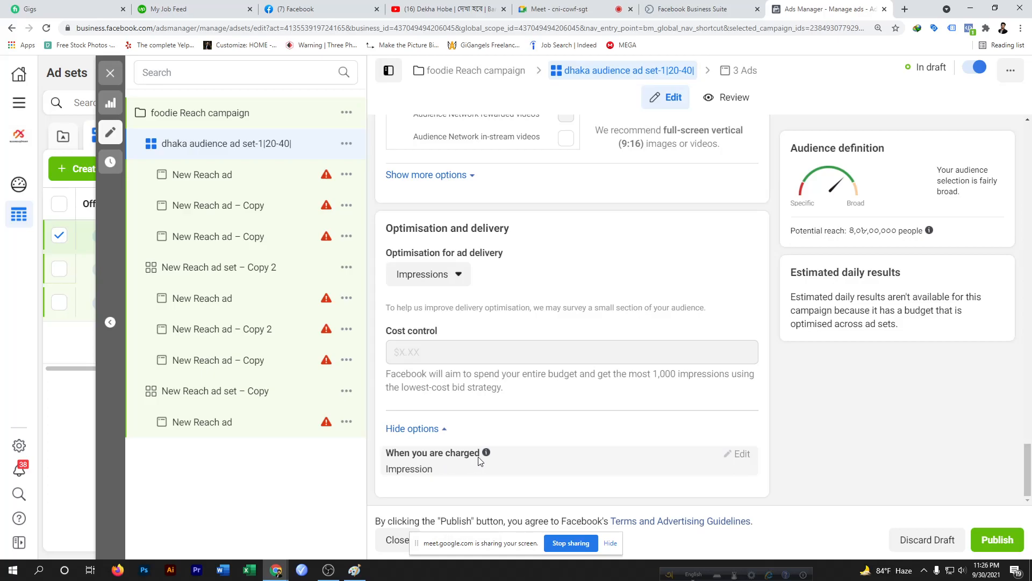
pyautogui.click(457, 274)
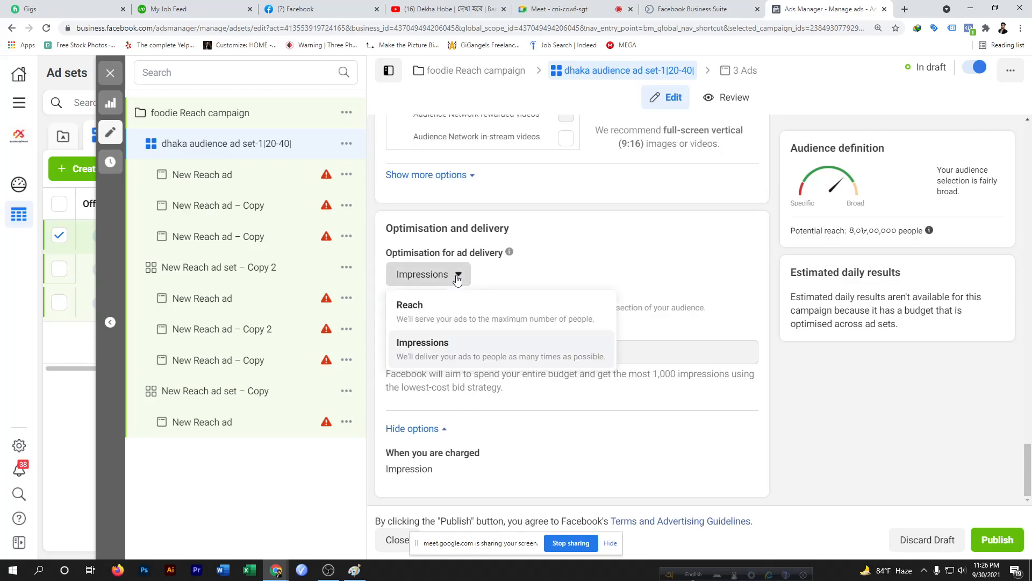
pyautogui.click(425, 310)
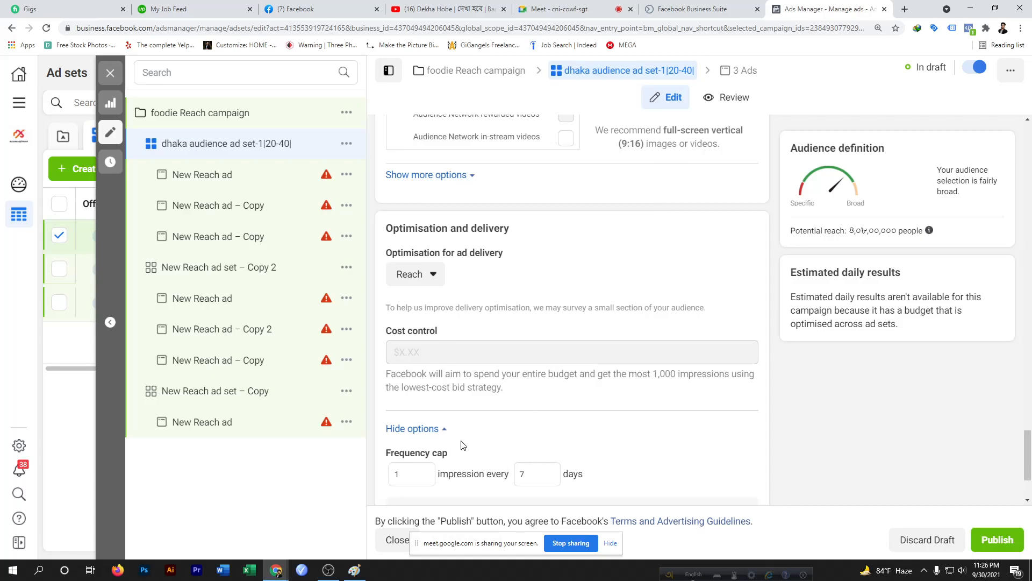
# Set the frequency cap to 3 impressions every 7 days
pyautogui.press('BackSpace')
pyautogui.write('3')
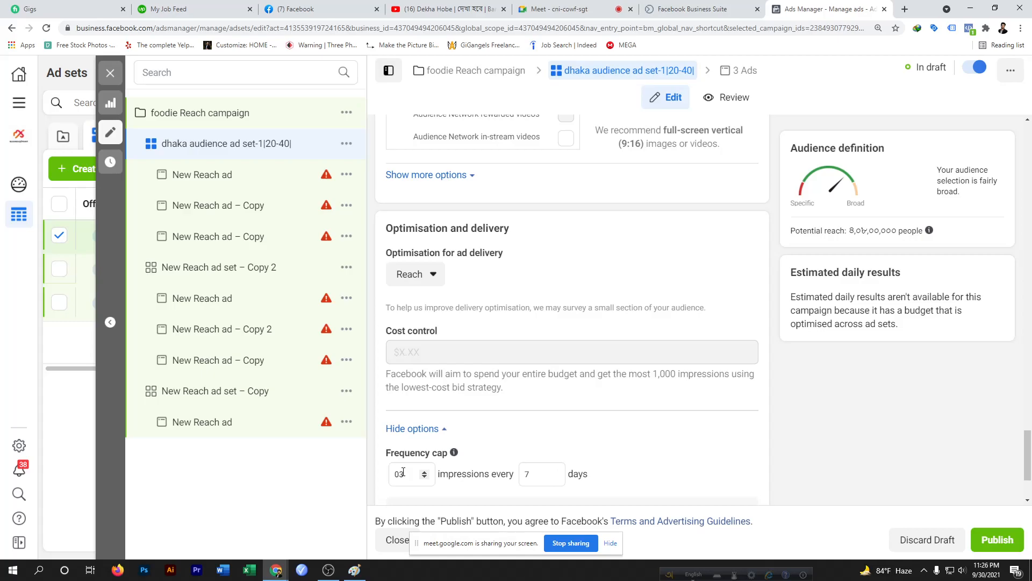
pyautogui.click(535, 475)
pyautogui.press('BackSpace')
pyautogui.write('1')
pyautogui.scroll(-2, 655, 450)
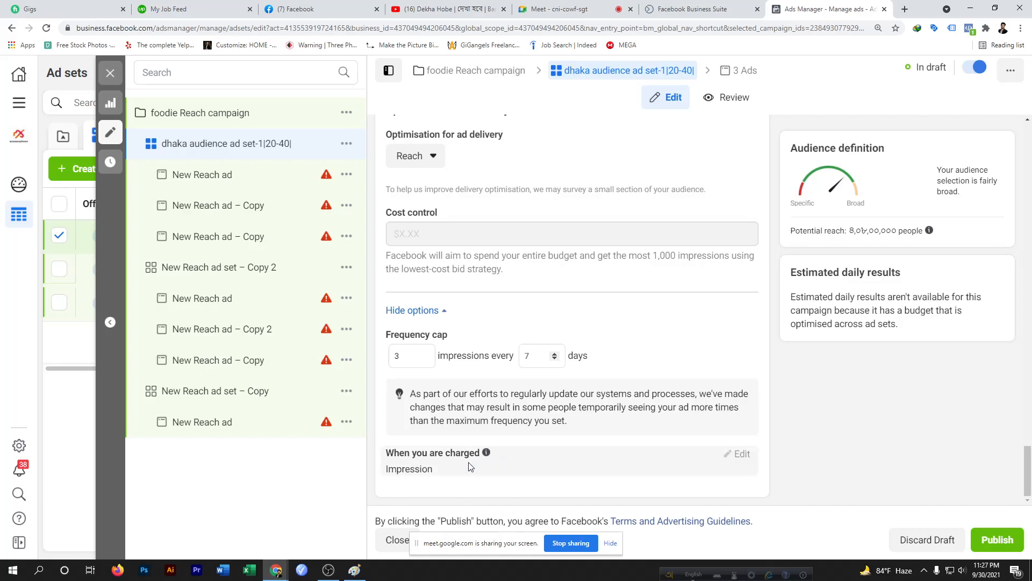
# Close the ad set editor without publishing the draft items
pyautogui.moveTo(472, 460)
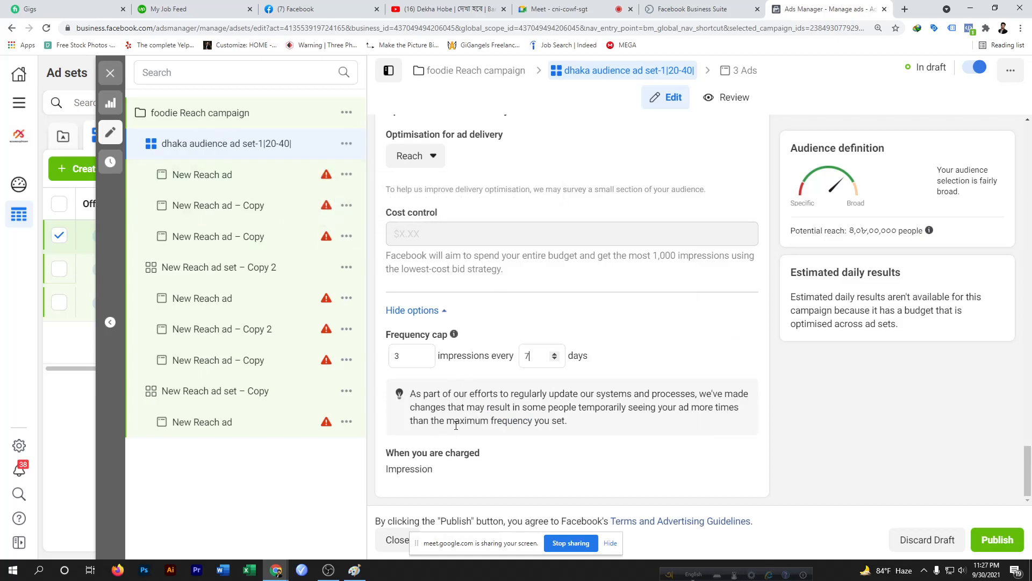
pyautogui.scroll(6, 457, 430)
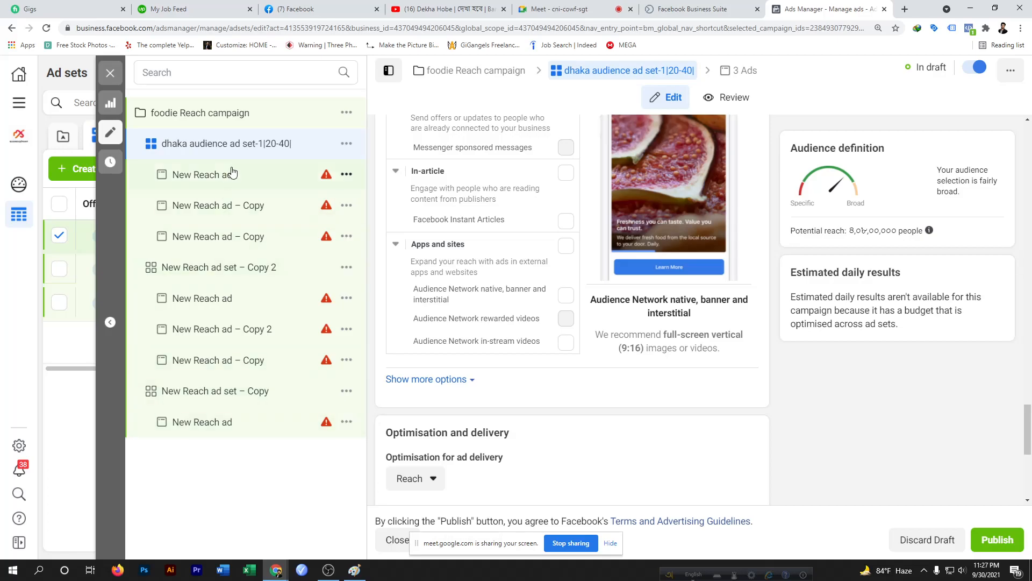
pyautogui.scroll(5, 533, 284)
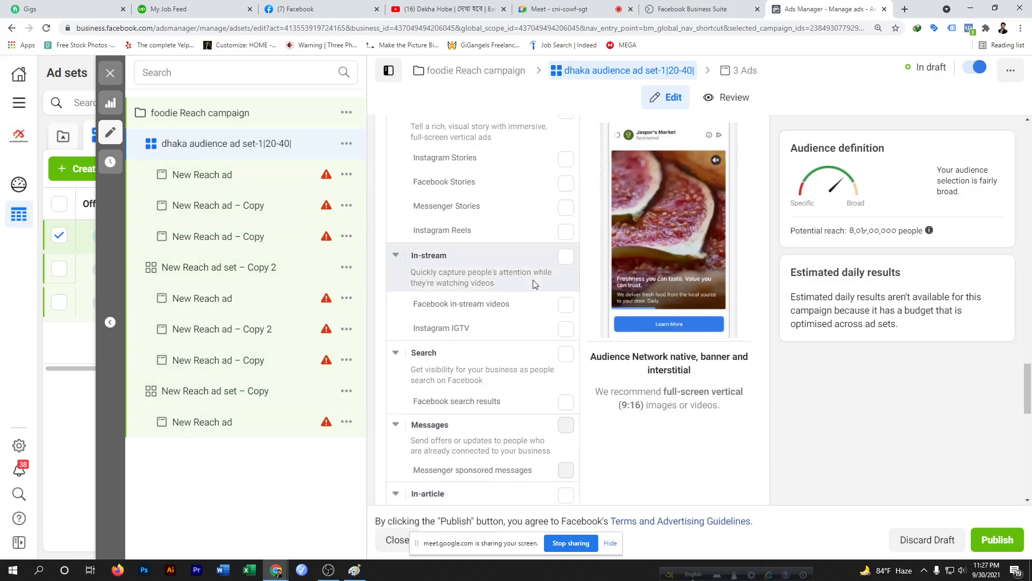
pyautogui.scroll(-5, 534, 284)
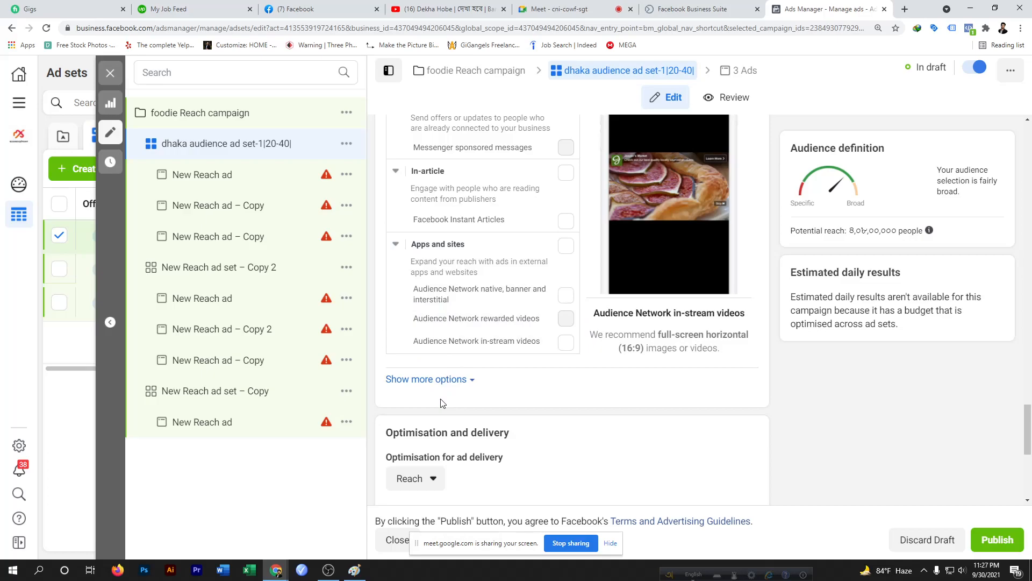
pyautogui.scroll(1, 439, 399)
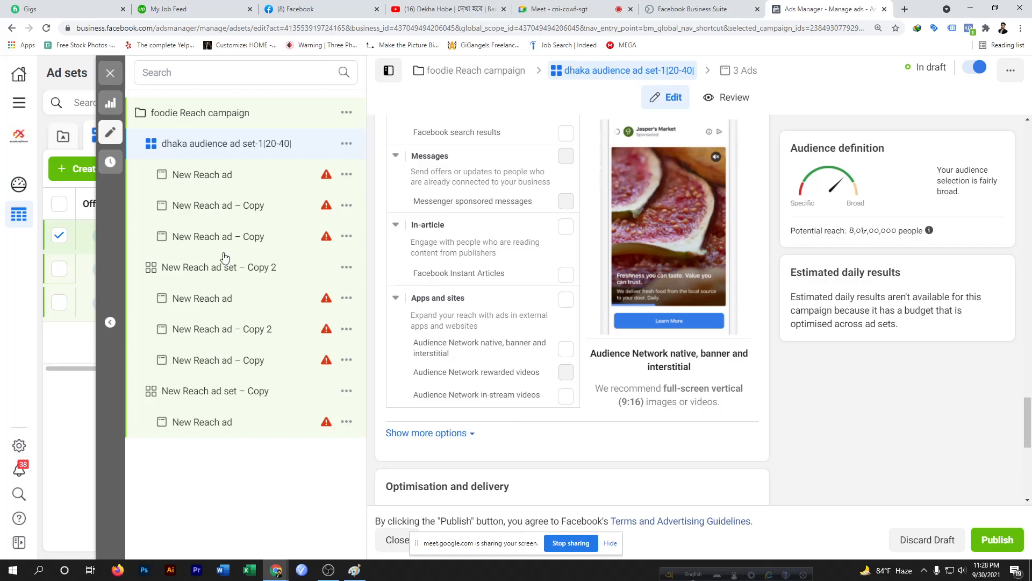
pyautogui.click(109, 72)
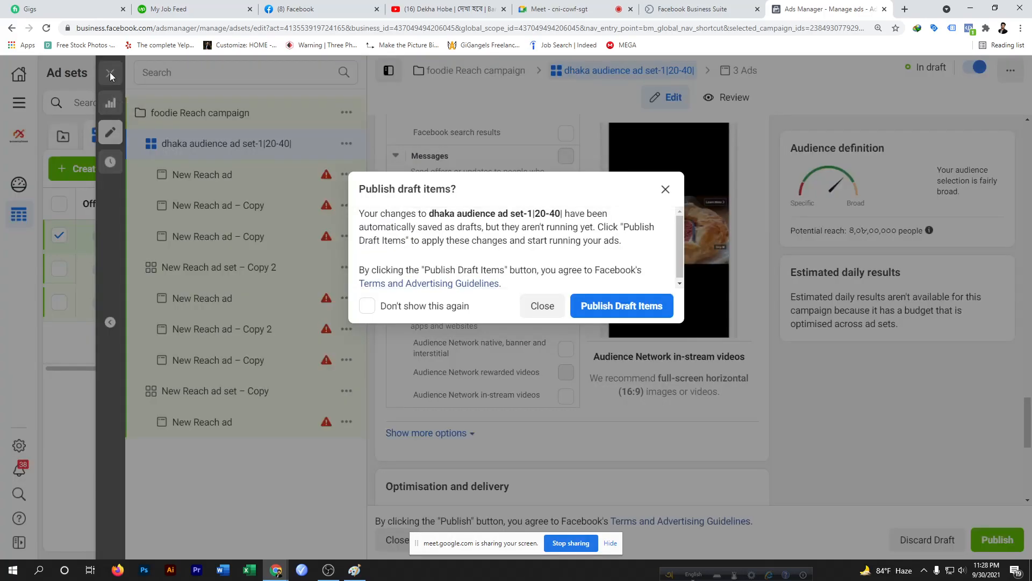
pyautogui.click(543, 310)
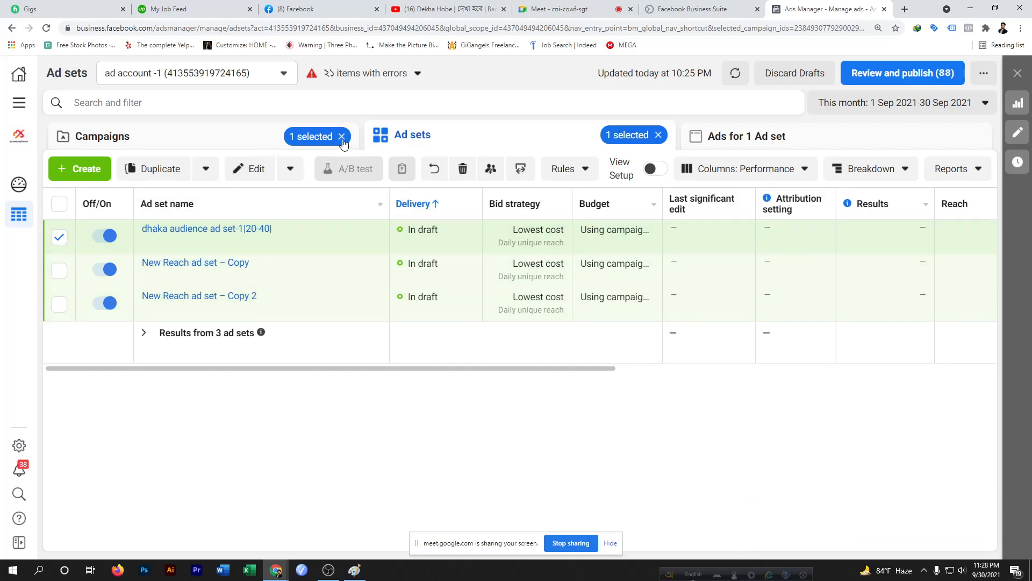
# Clear the campaign and ad set selection filters and open the full list of ad sets
pyautogui.click(342, 138)
pyautogui.click(660, 136)
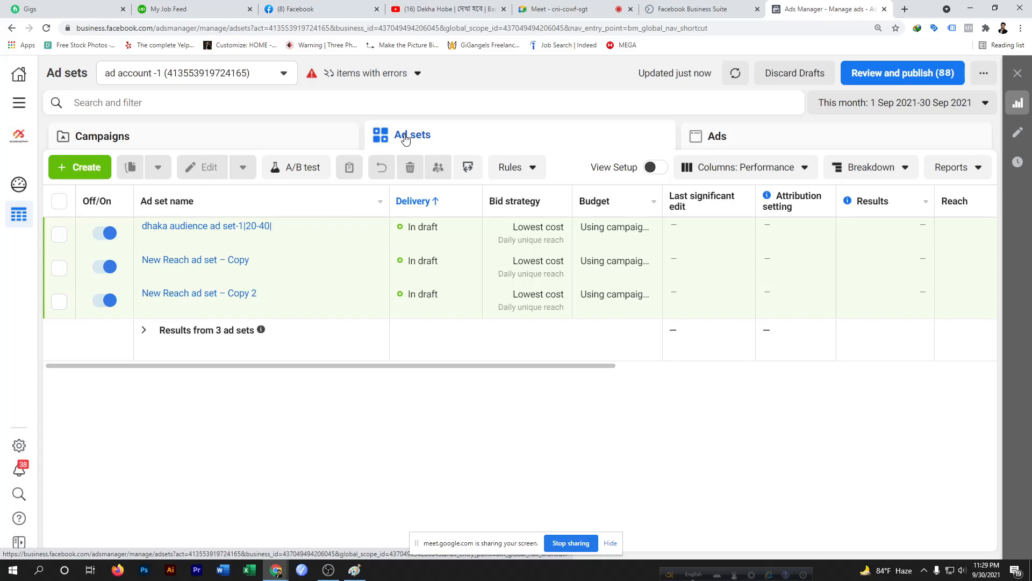
pyautogui.click(119, 136)
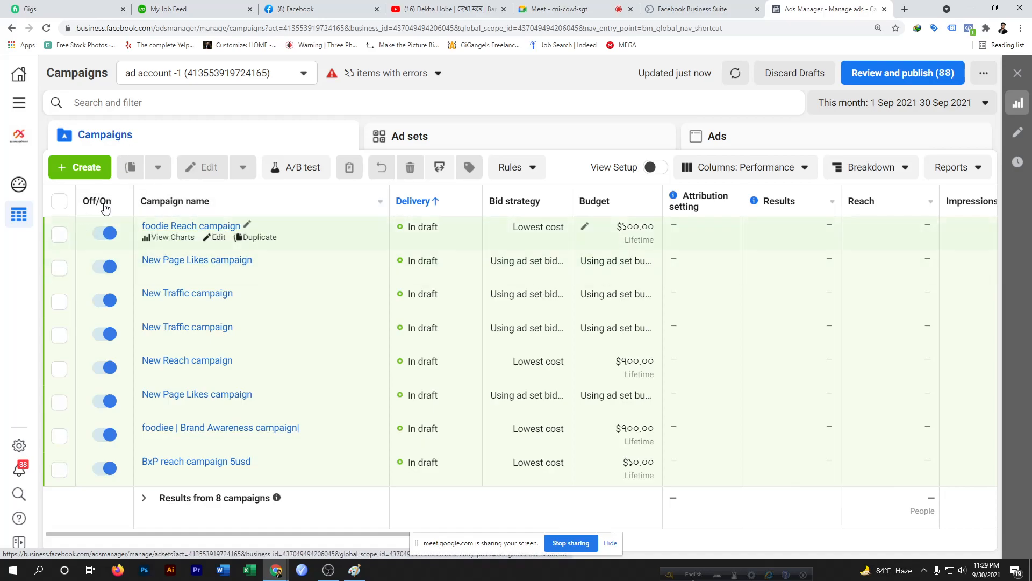
pyautogui.click(384, 141)
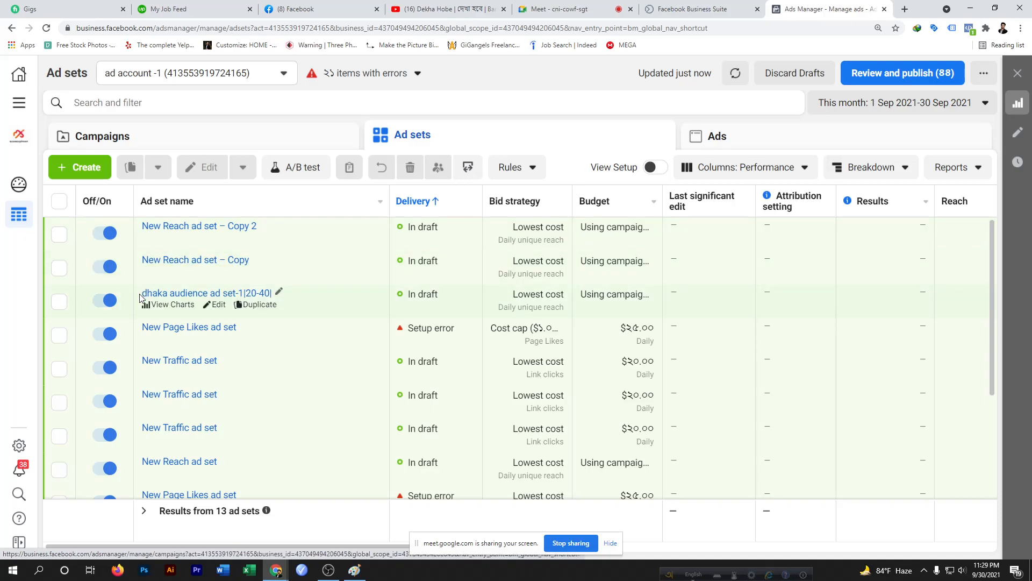
# Turn off the ad sets "New Reach ad set – Copy" and "dhaka audience ad set-1|20-40|"
pyautogui.click(108, 268)
pyautogui.click(103, 304)
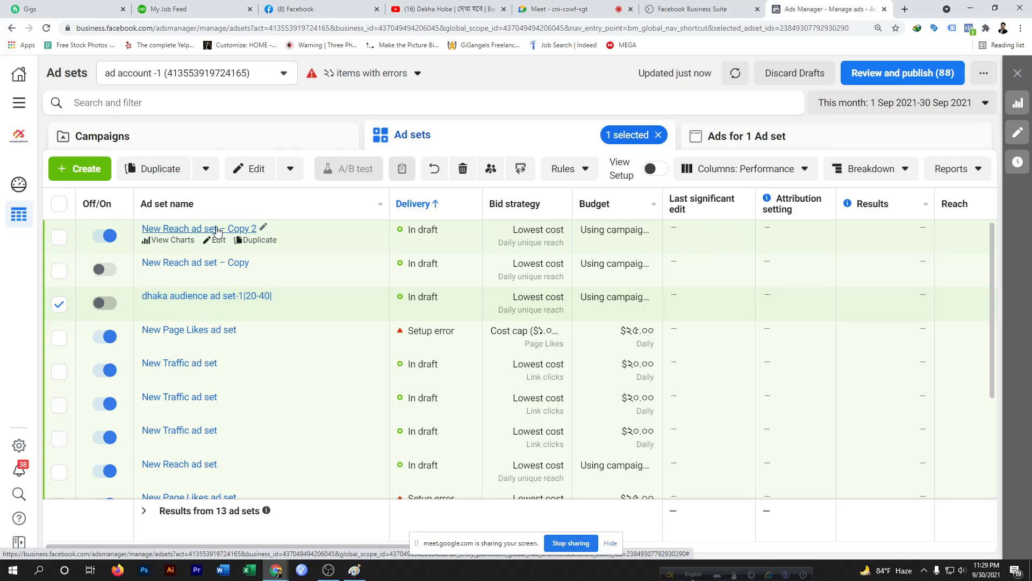
pyautogui.click(59, 304)
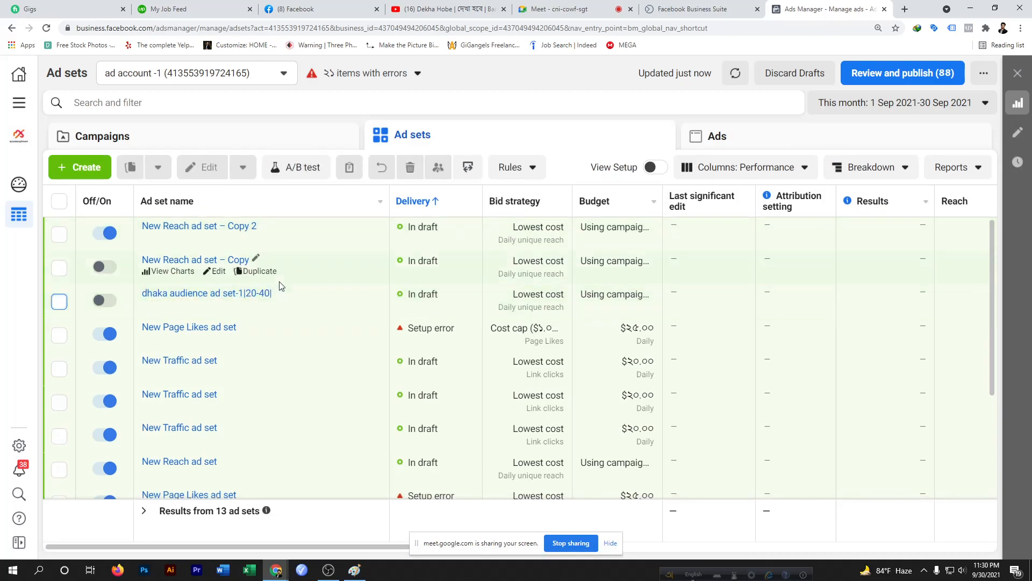
# In the ads list, turn off "New Reach ad" and "New Reach ad – Copy" under New Reach ad set – Copy 2
pyautogui.click(715, 141)
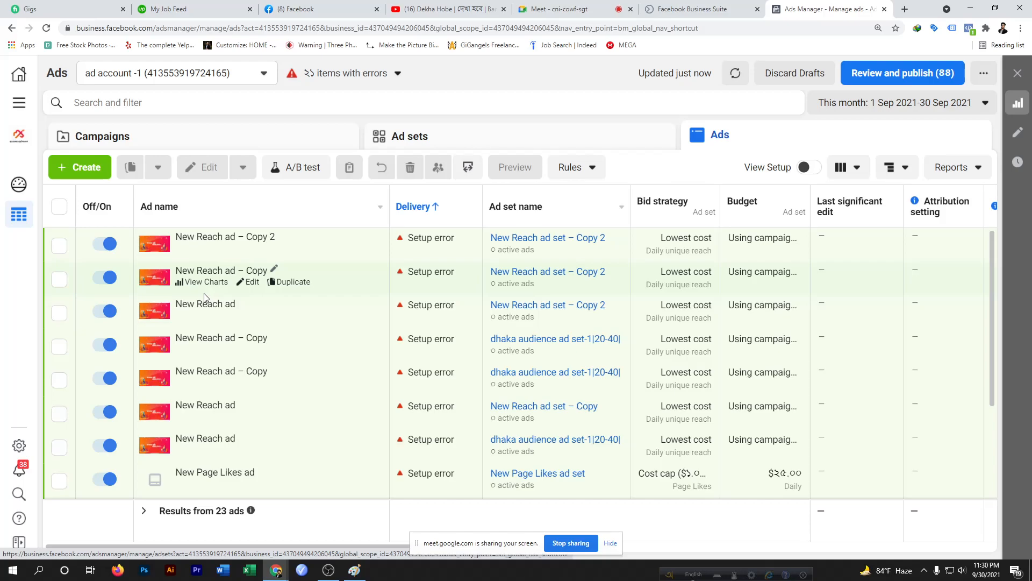
pyautogui.click(104, 309)
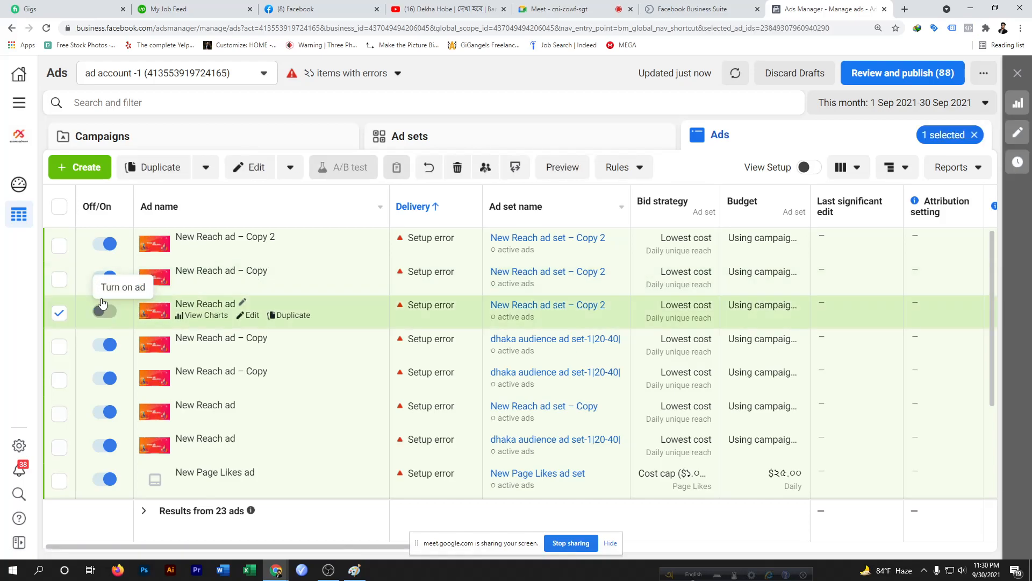
pyautogui.click(104, 278)
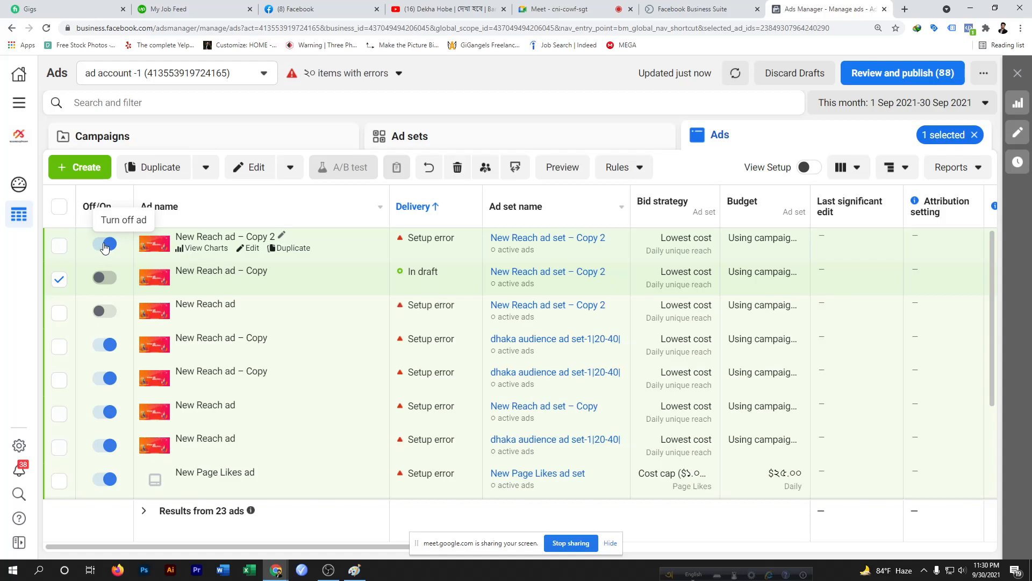
pyautogui.click(58, 280)
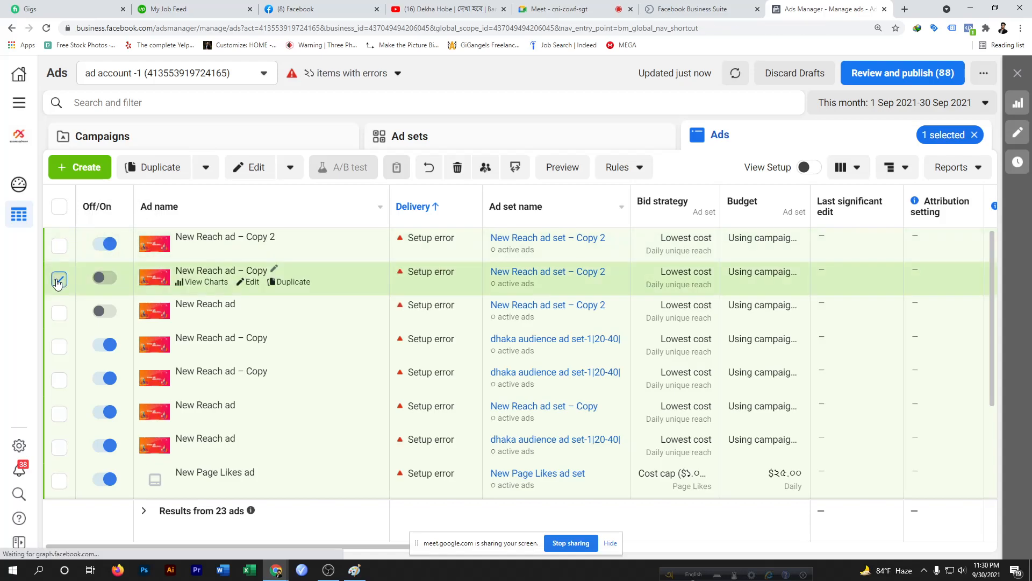
# Turn both of those ads in New Reach ad set – Copy 2 back on
pyautogui.click(106, 311)
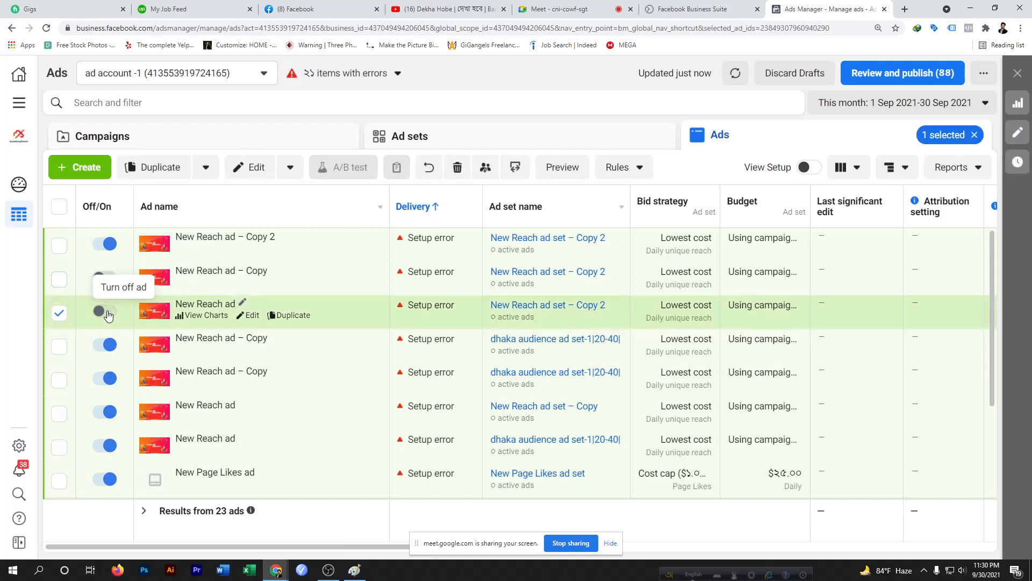
pyautogui.click(60, 315)
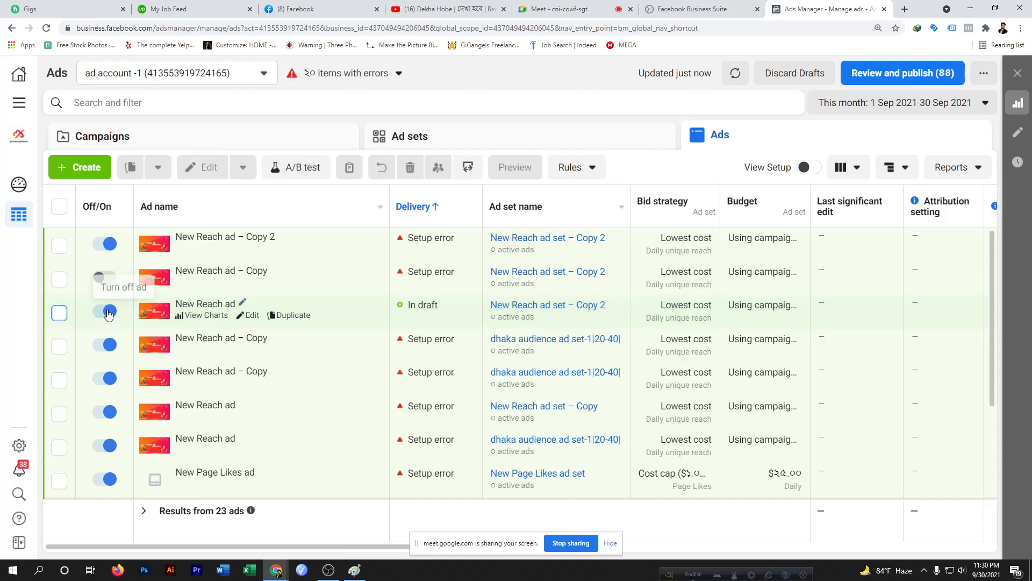
pyautogui.click(105, 279)
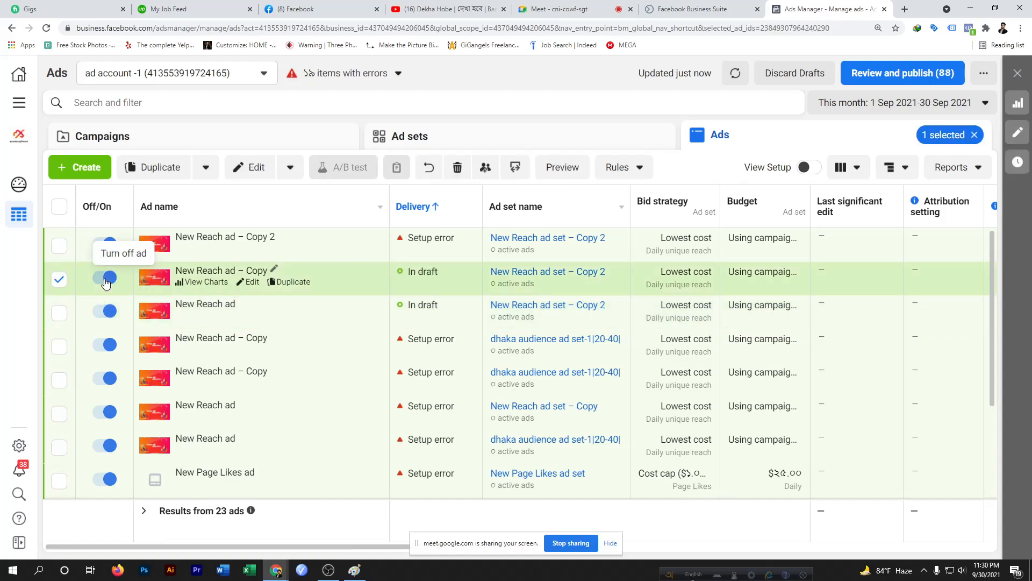
pyautogui.click(60, 280)
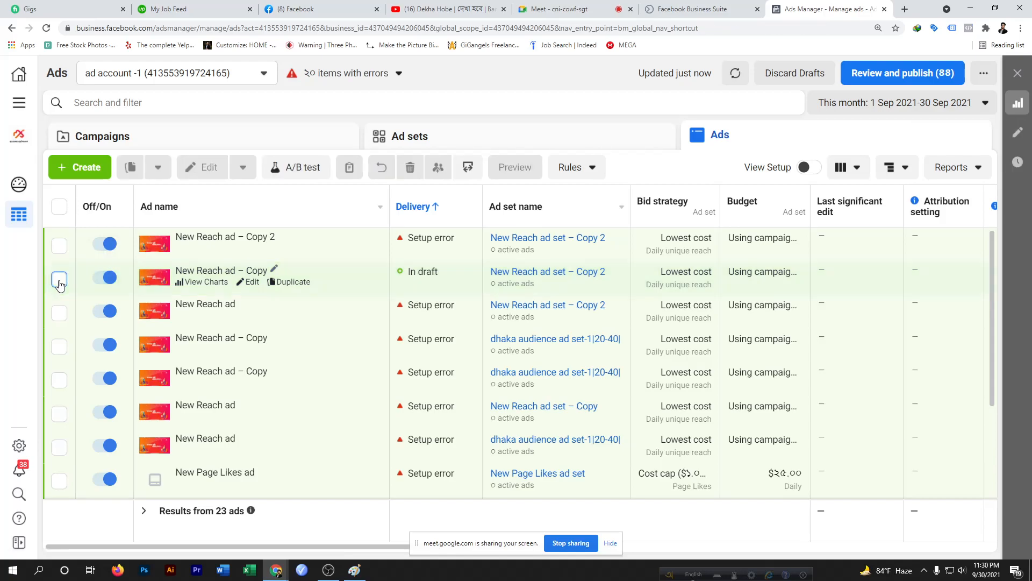
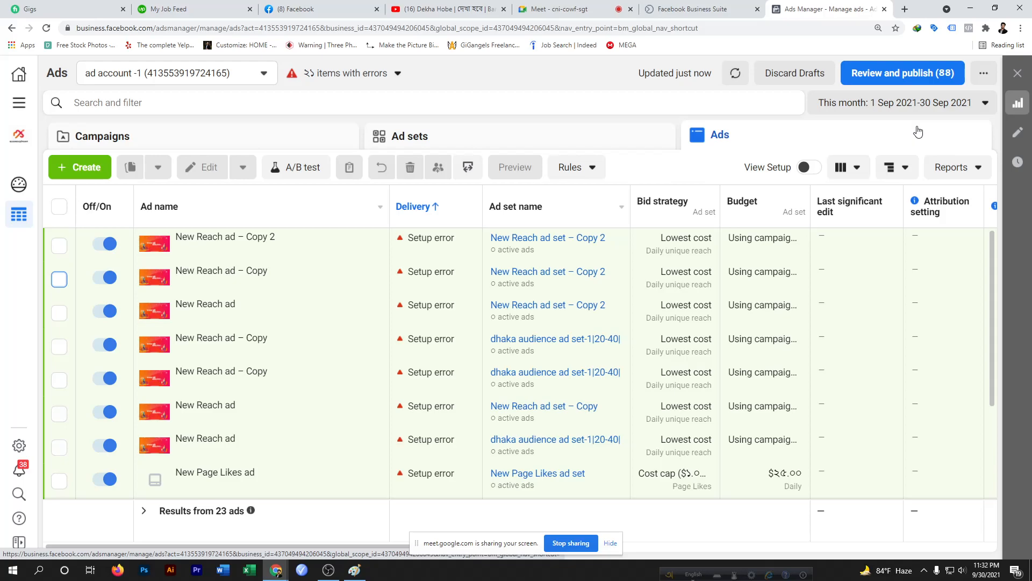
pyautogui.click(332, 573)
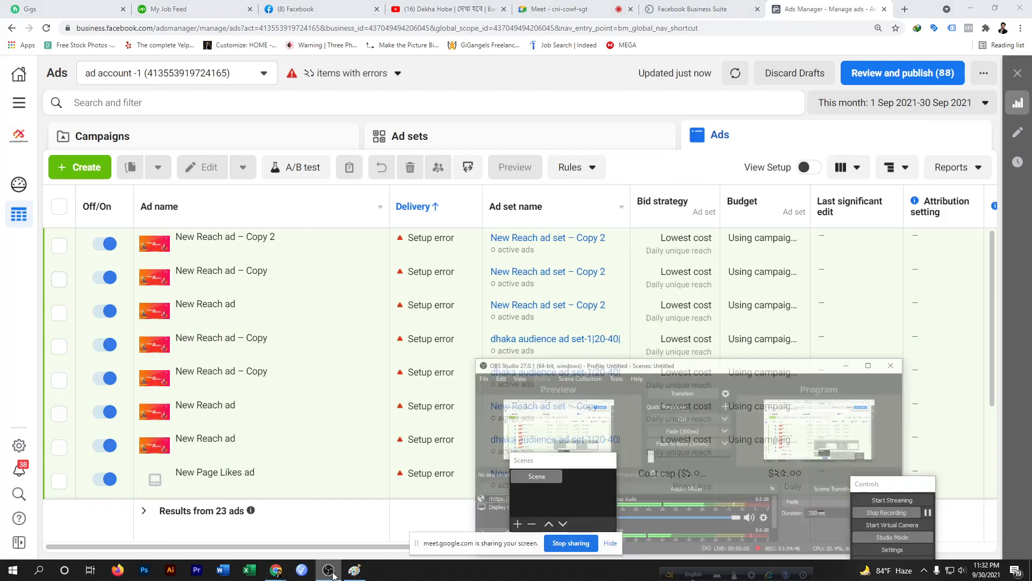